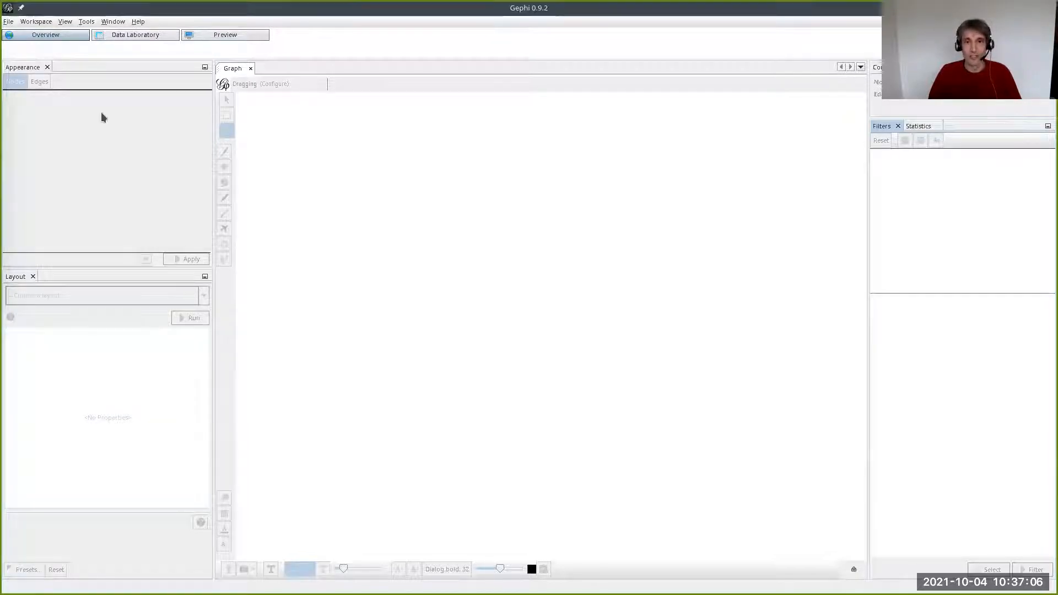
- Open the most recently used graph file, the one listed before connection.csv among the recent files
click(8, 22)
mouse_move(82, 56)
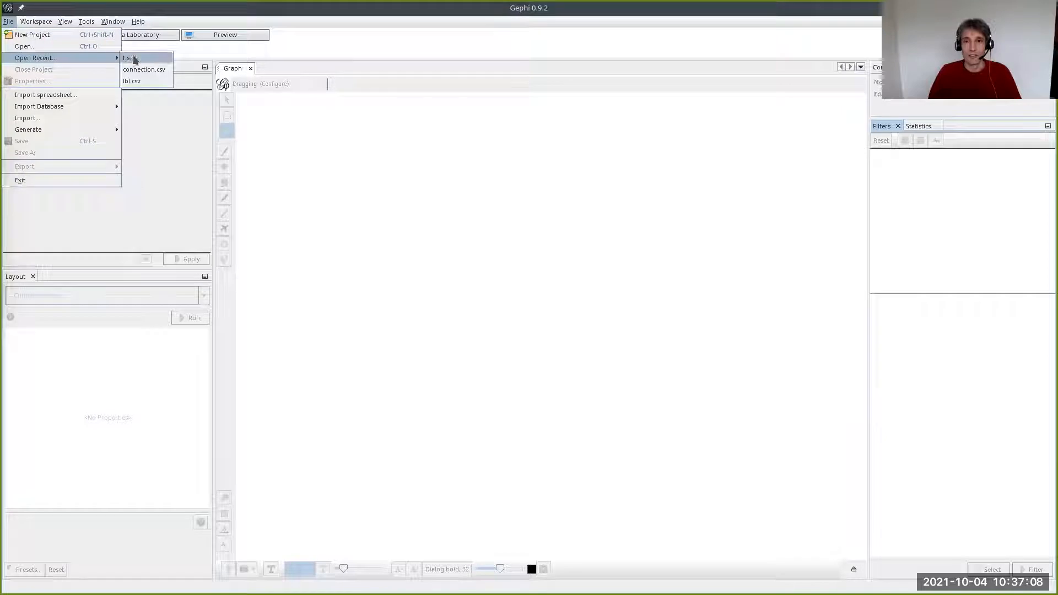
click(138, 59)
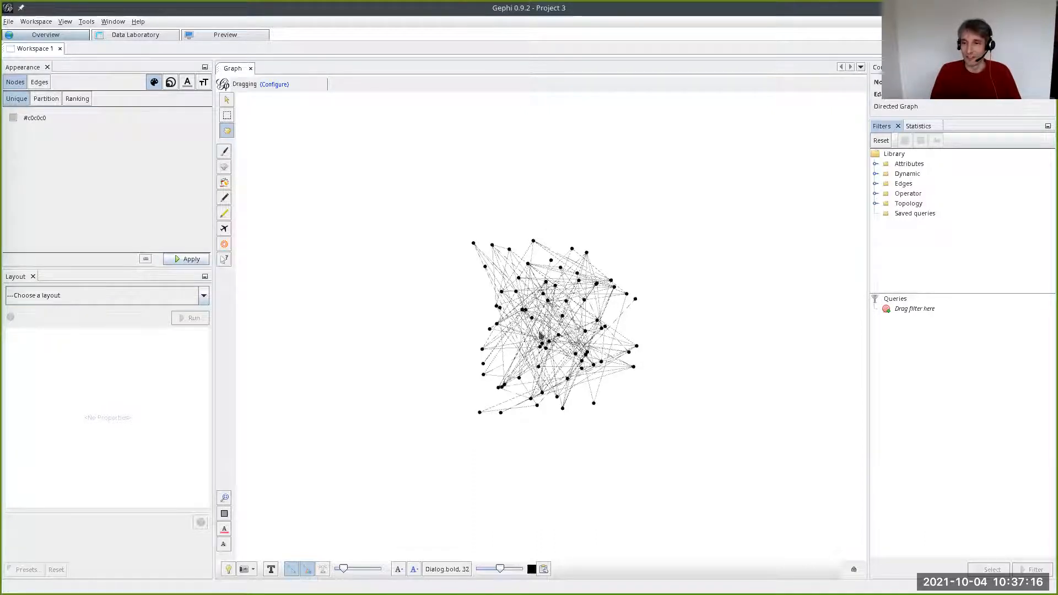
- Lay out the graph with the Force Atlas algorithm at its default settings and stop the run
click(151, 300)
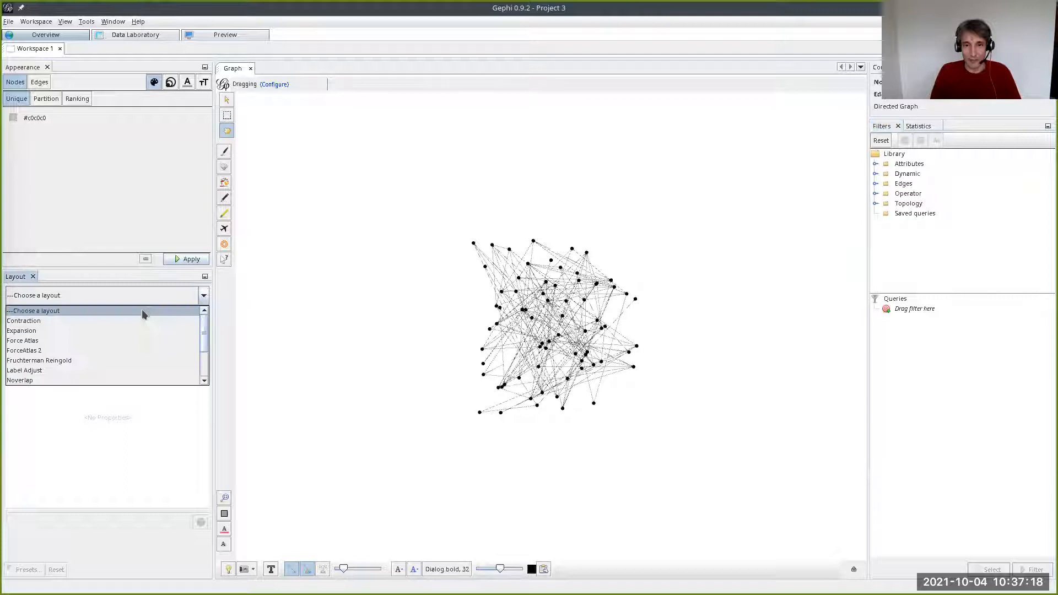
click(122, 342)
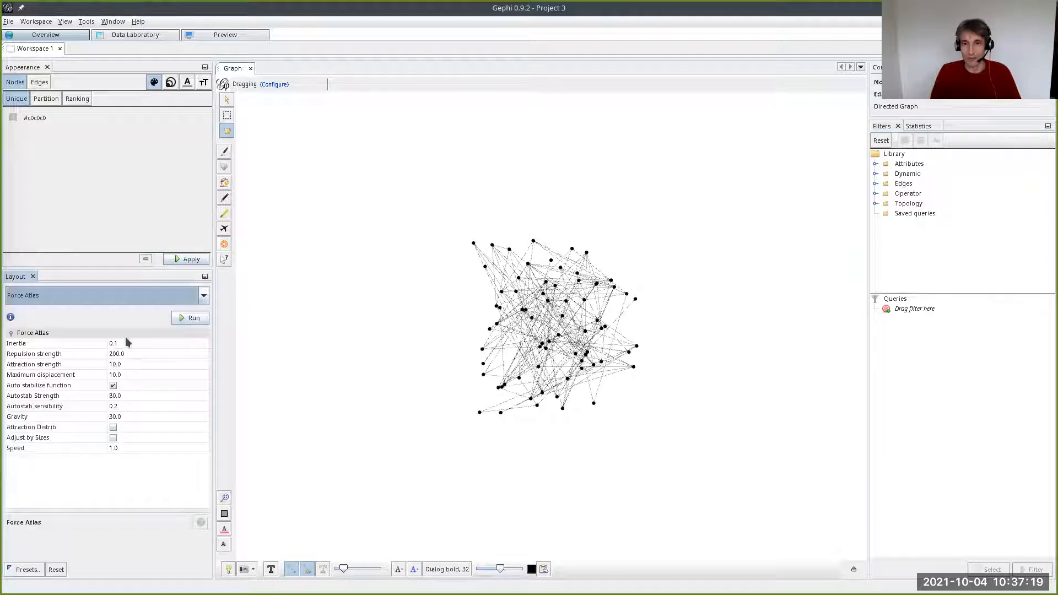
click(178, 319)
click(190, 317)
- Rearrange the graph with the Fruchterman Reingold layout, using area 10000, gravity 10 and speed 1, and stop the run
click(203, 295)
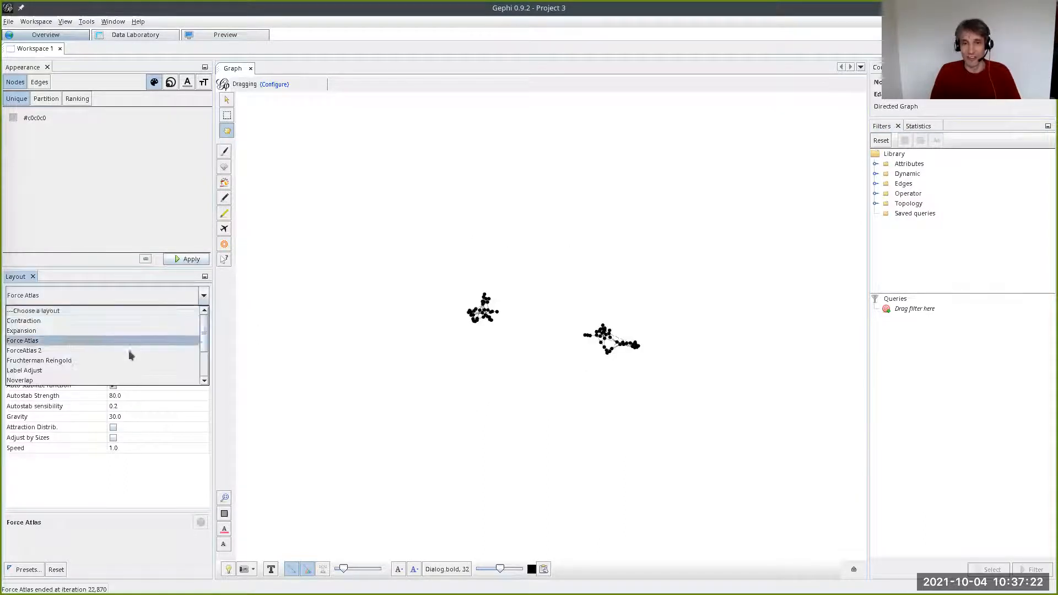
click(127, 360)
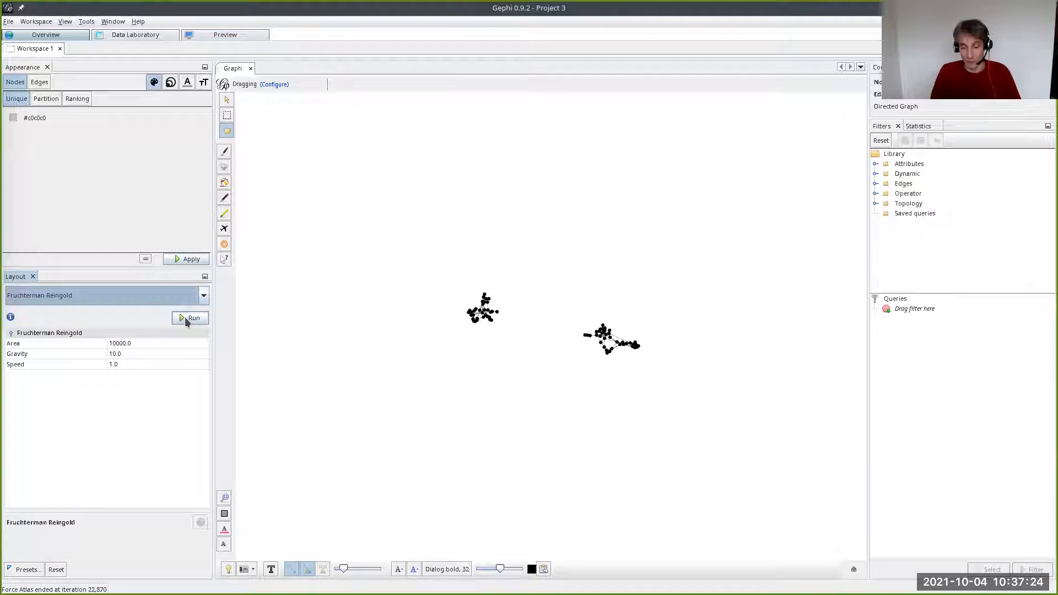
click(187, 317)
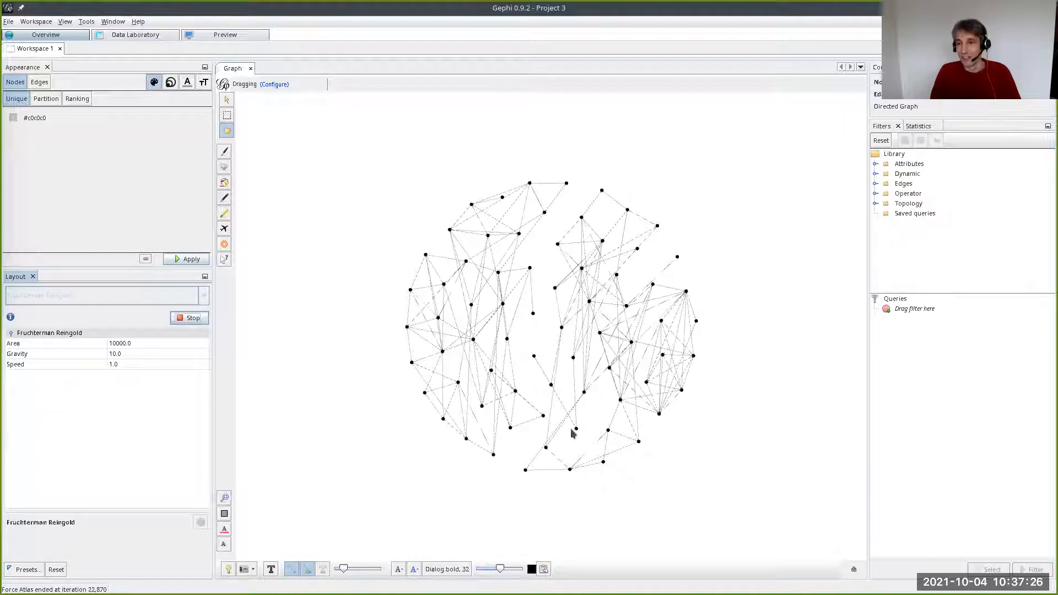
click(195, 318)
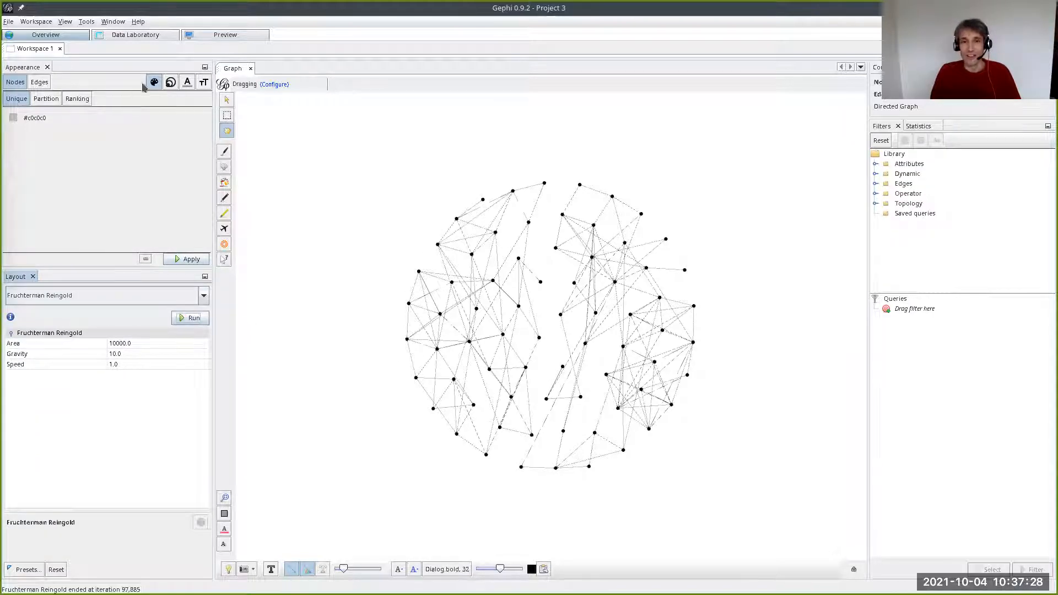
- Size the nodes by Degree ranking, with minimum size 20 and maximum size 60
click(170, 83)
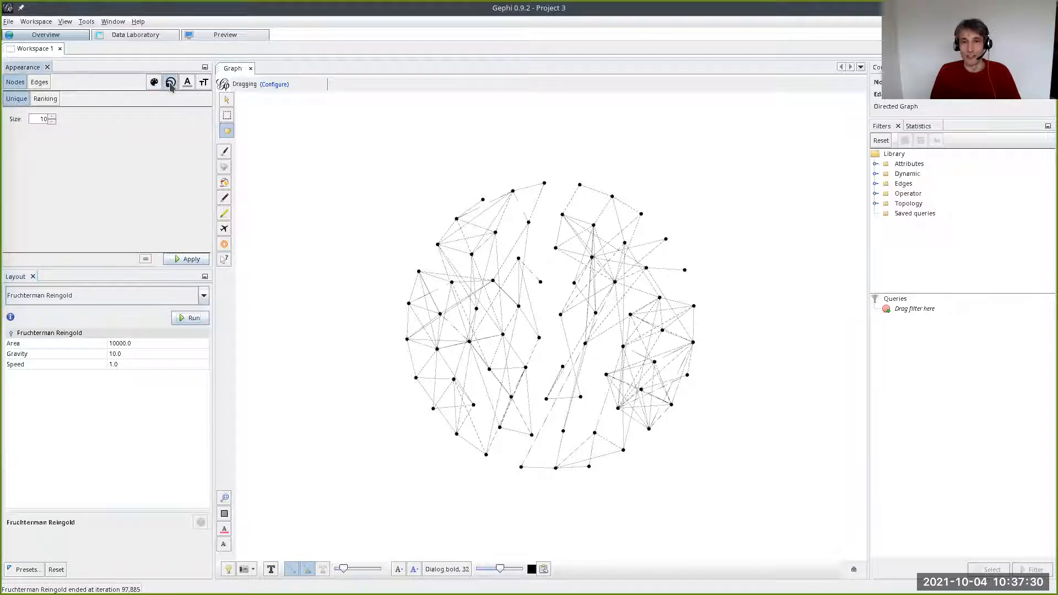
click(46, 100)
click(61, 117)
click(64, 135)
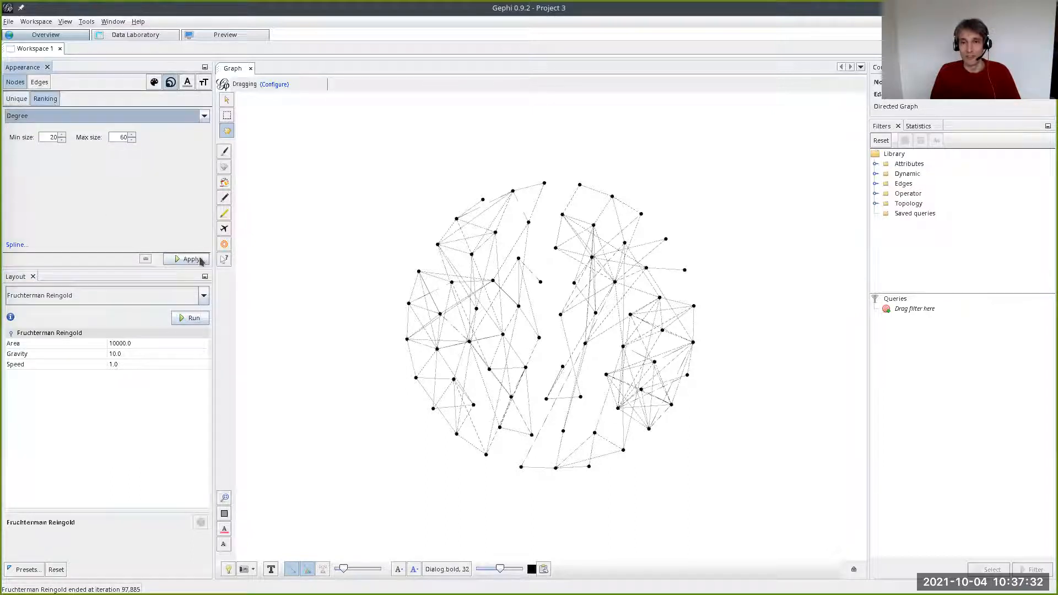
click(196, 262)
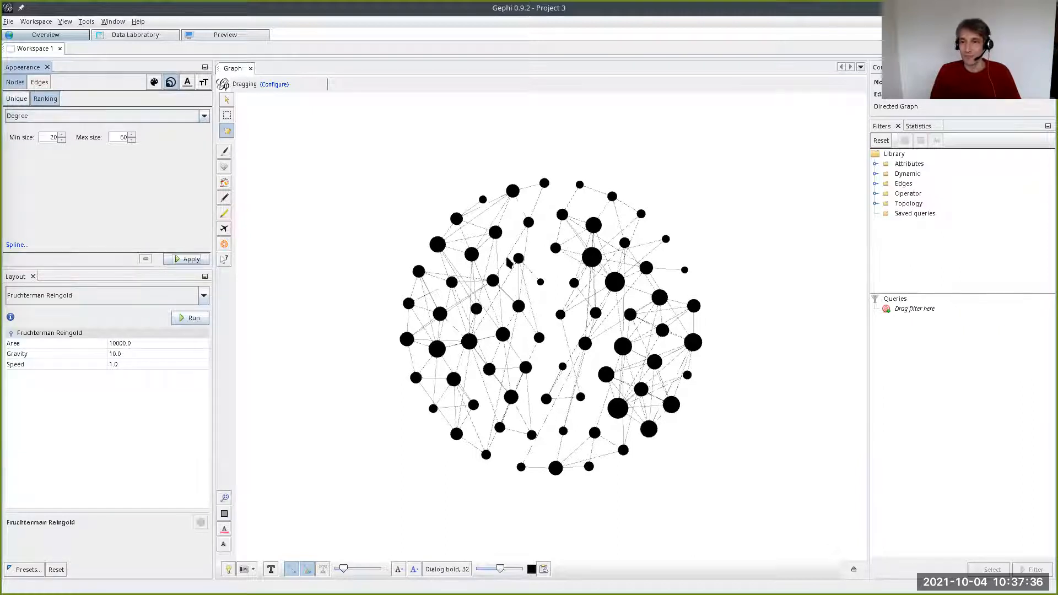
- Run the Modularity statistic with Randomize, edge weights and resolution 1.0, look through its report and close it
click(916, 126)
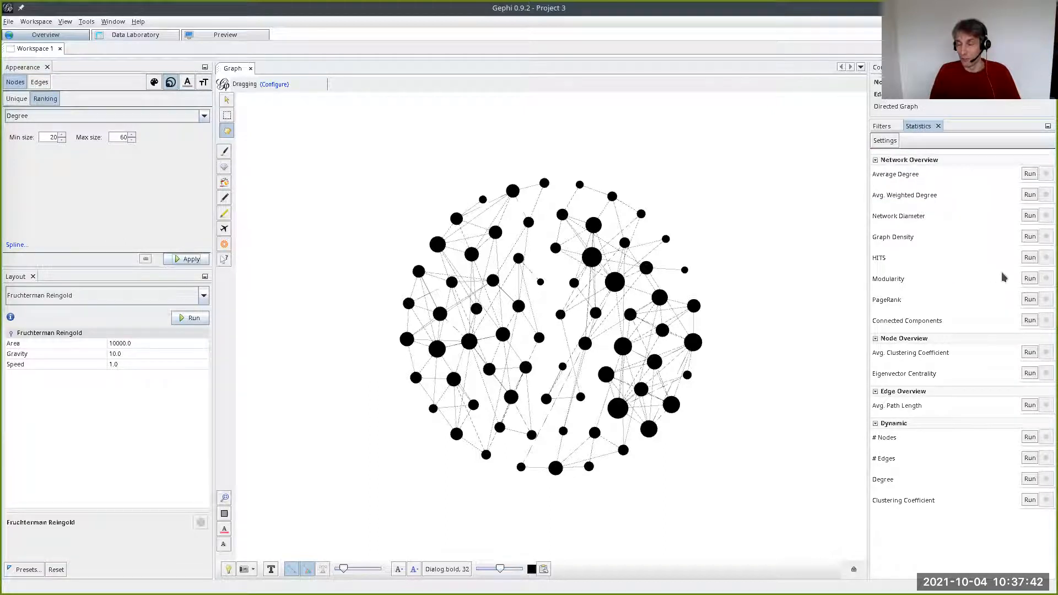
click(1029, 278)
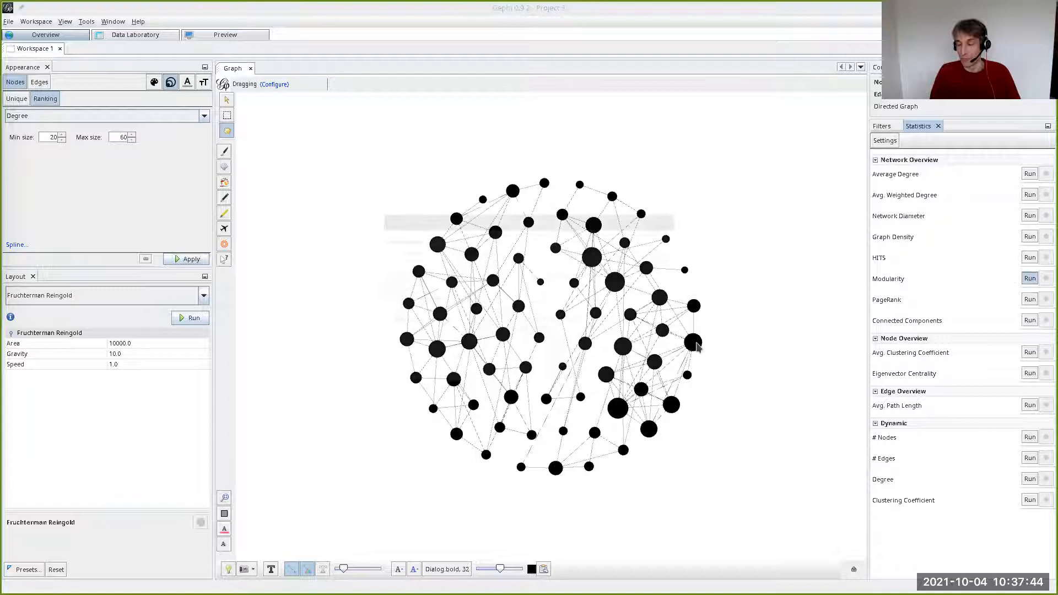
click(608, 368)
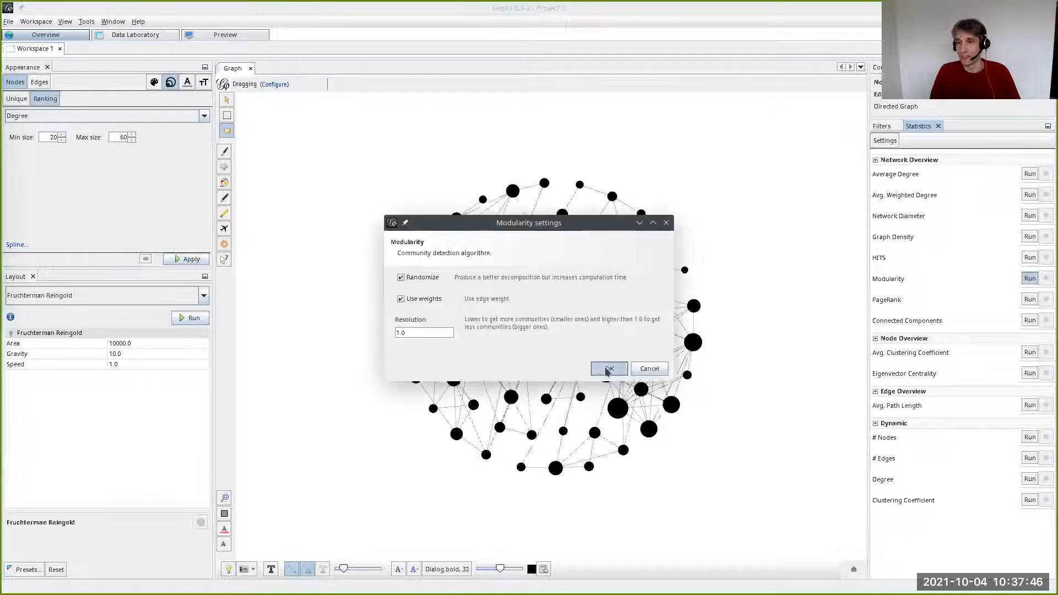
drag(714, 214, 540, 342)
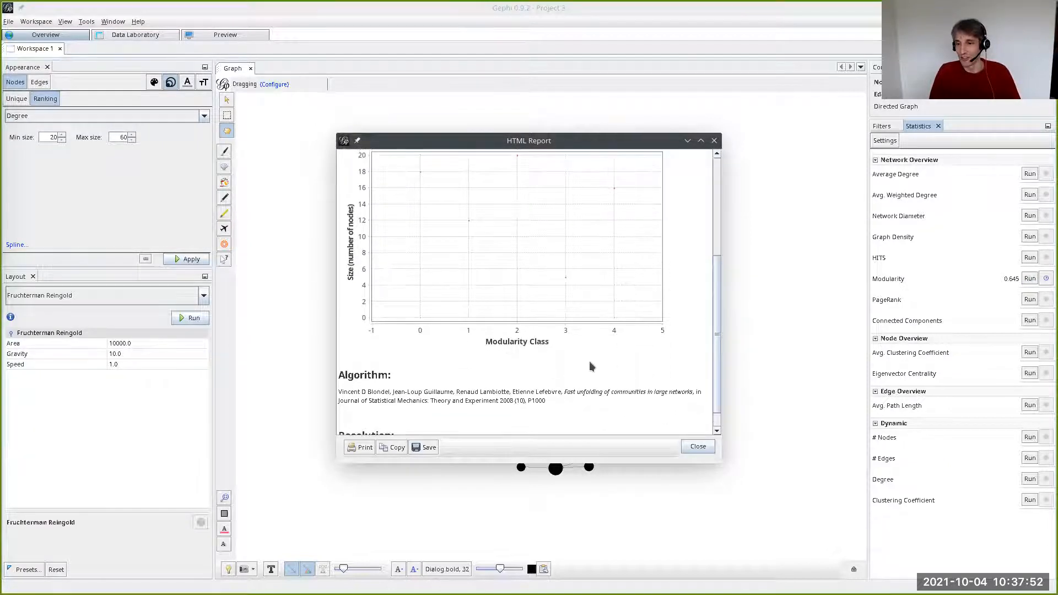
click(697, 446)
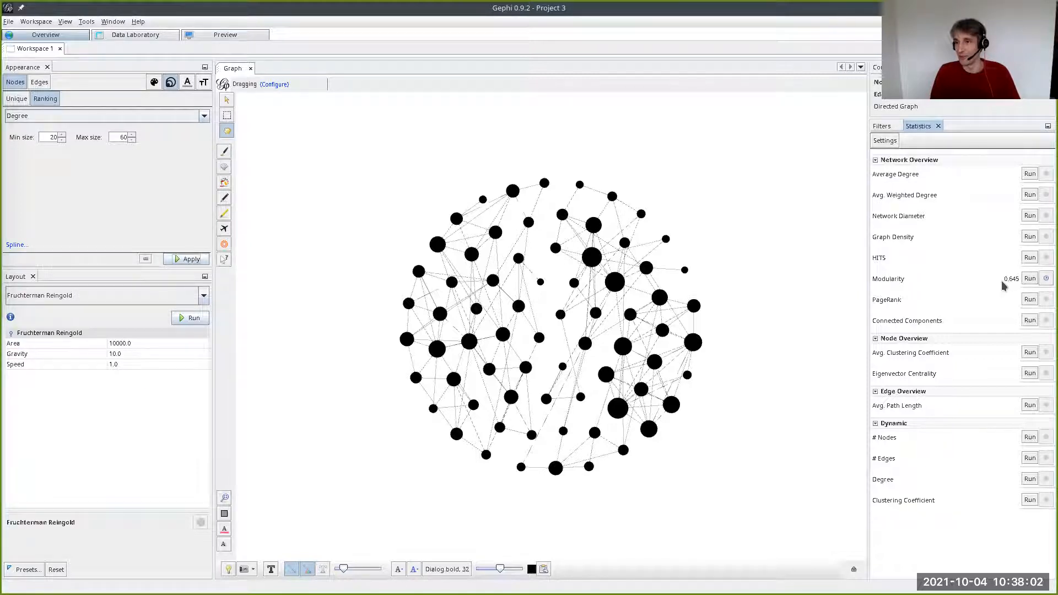
- Colour the nodes by partition using the Modularity Class attribute
click(154, 81)
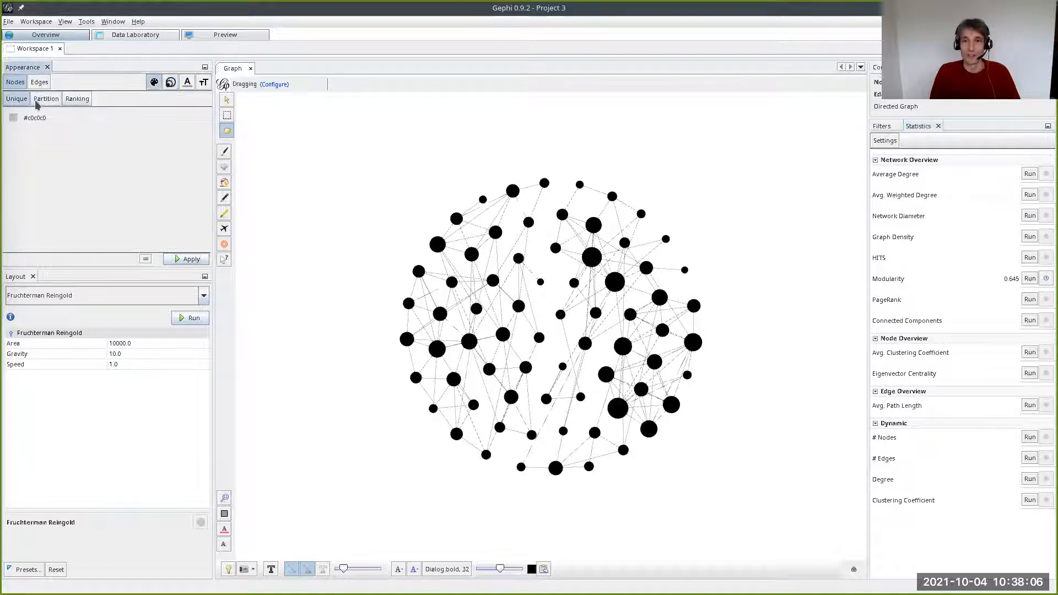
click(37, 103)
click(42, 118)
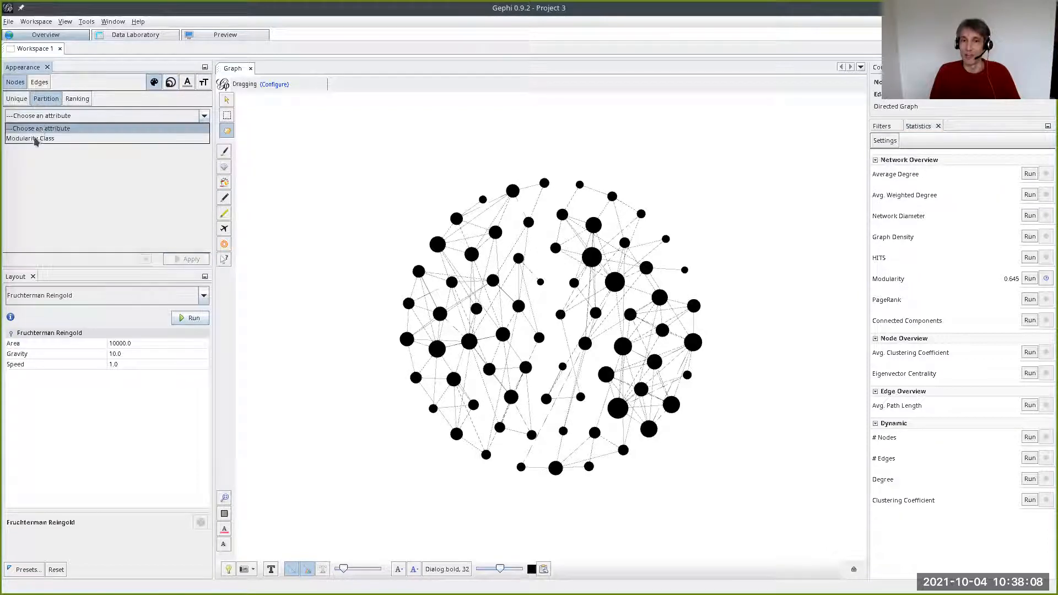
click(37, 141)
click(182, 259)
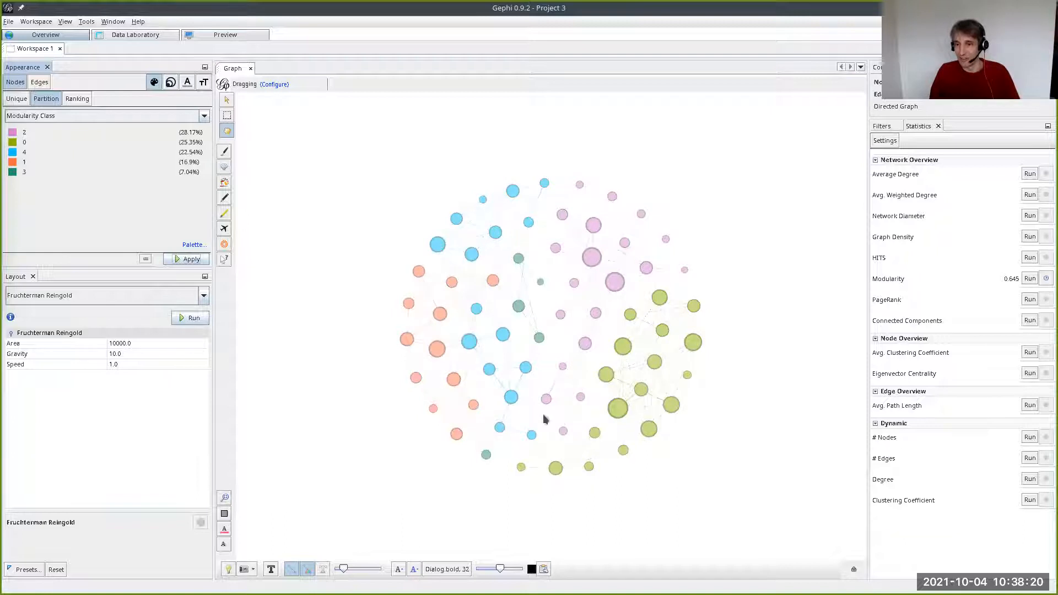
- Move the stray dark green node beside the other dark green nodes and rerun the Fruchterman Reingold layout
scroll(500, 507, up, 2)
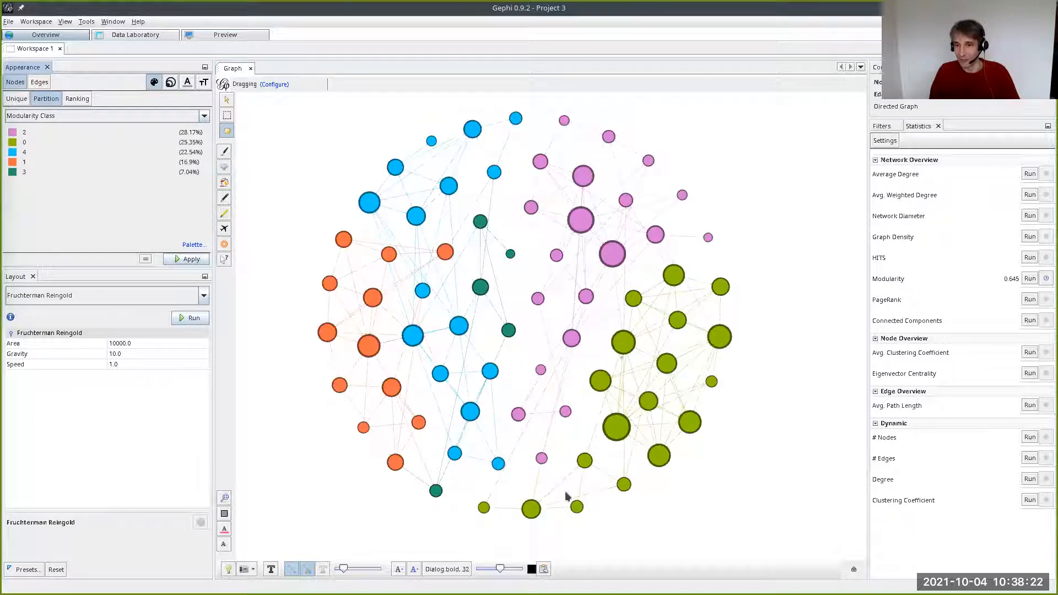
scroll(483, 521, up, 1)
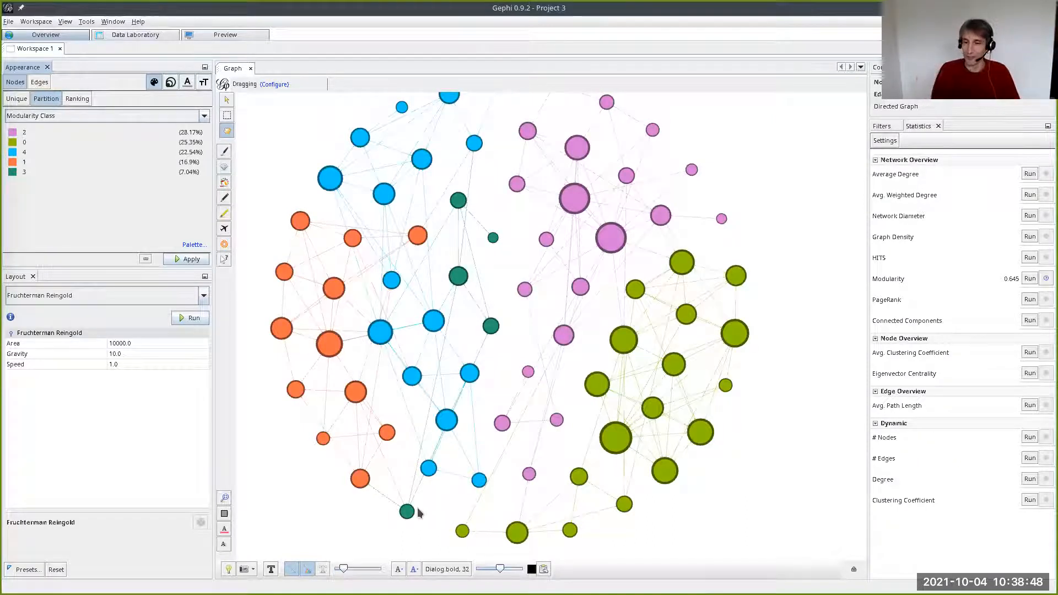
mouse_move(448, 382)
mouse_down()
mouse_move(465, 332)
mouse_move(459, 369)
mouse_up()
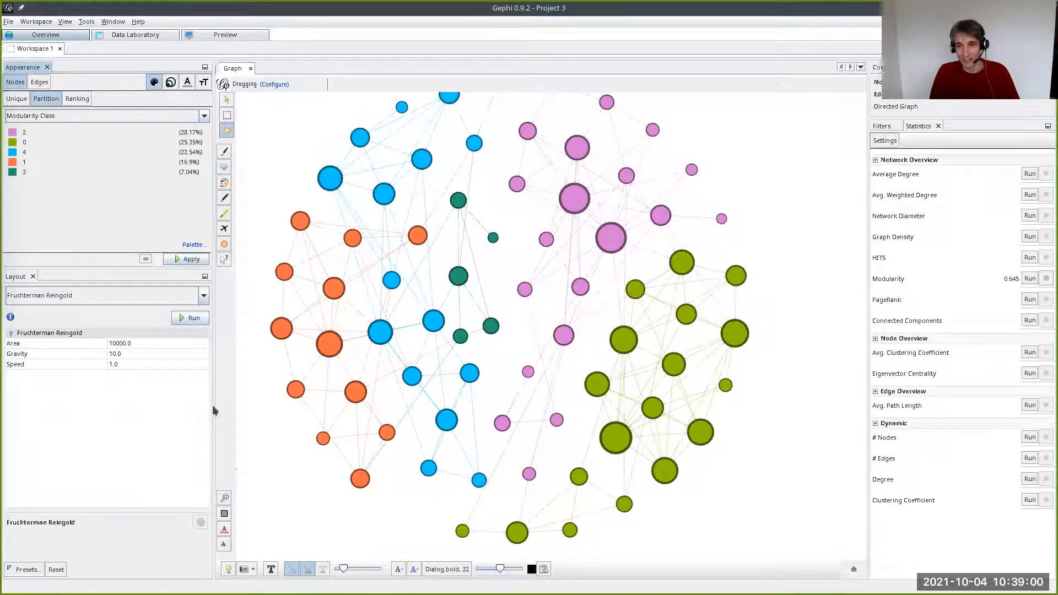
click(189, 318)
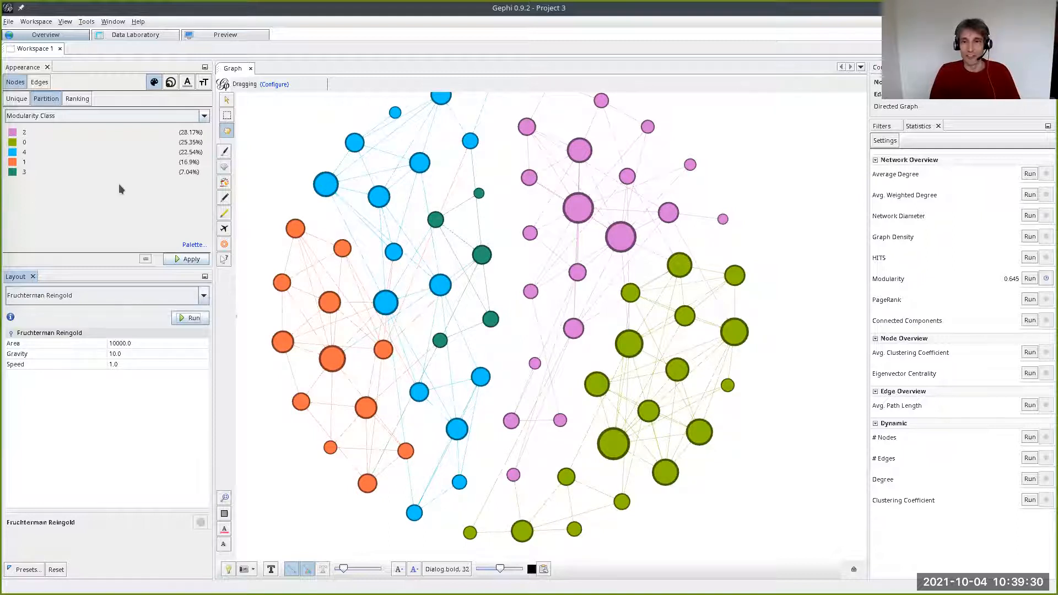
- Give all nodes a uniform size of 10
click(86, 100)
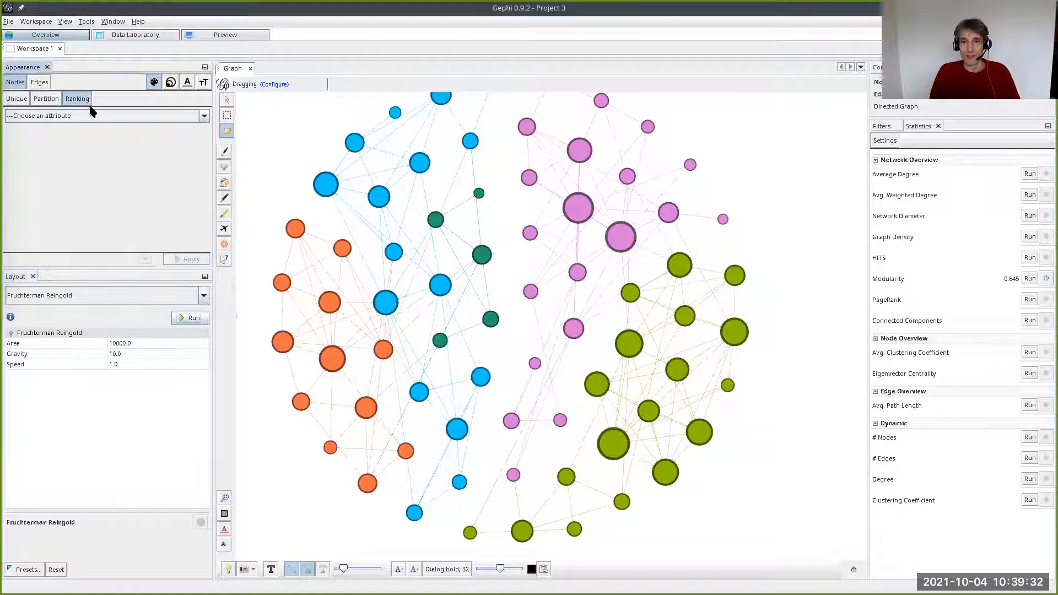
click(168, 85)
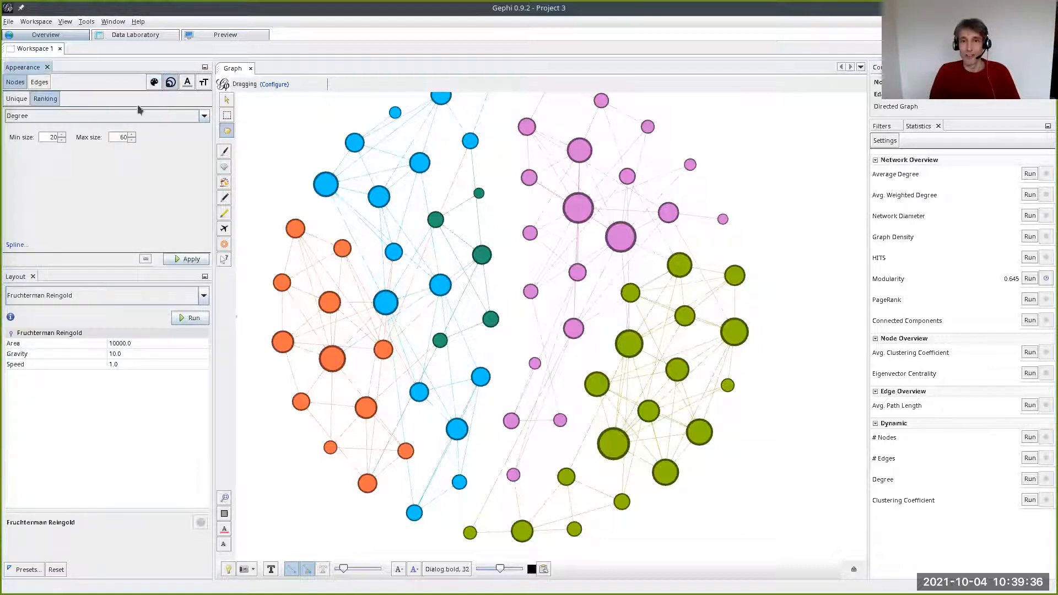
click(17, 101)
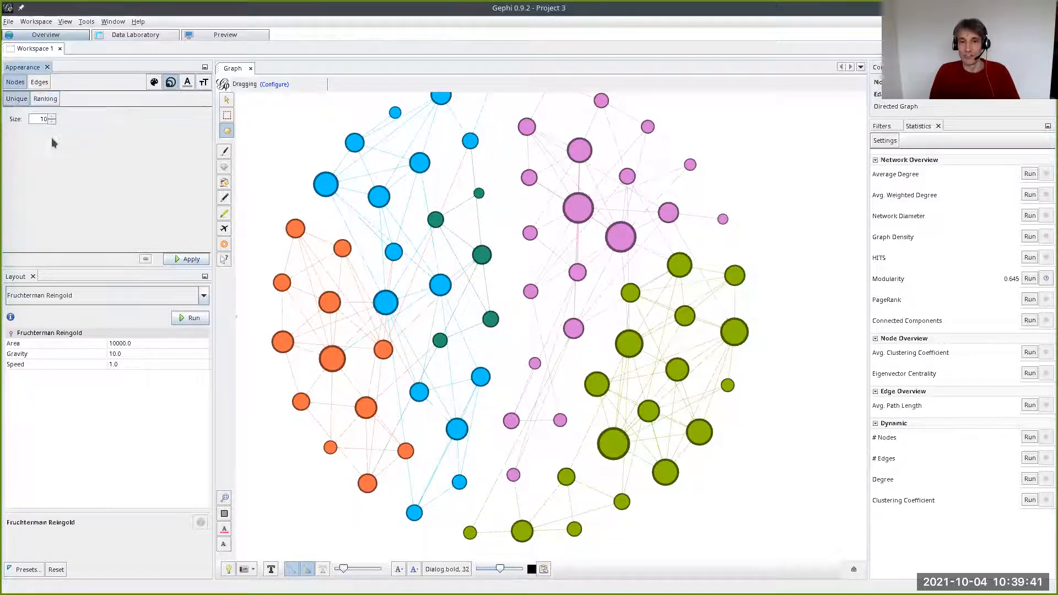
click(176, 259)
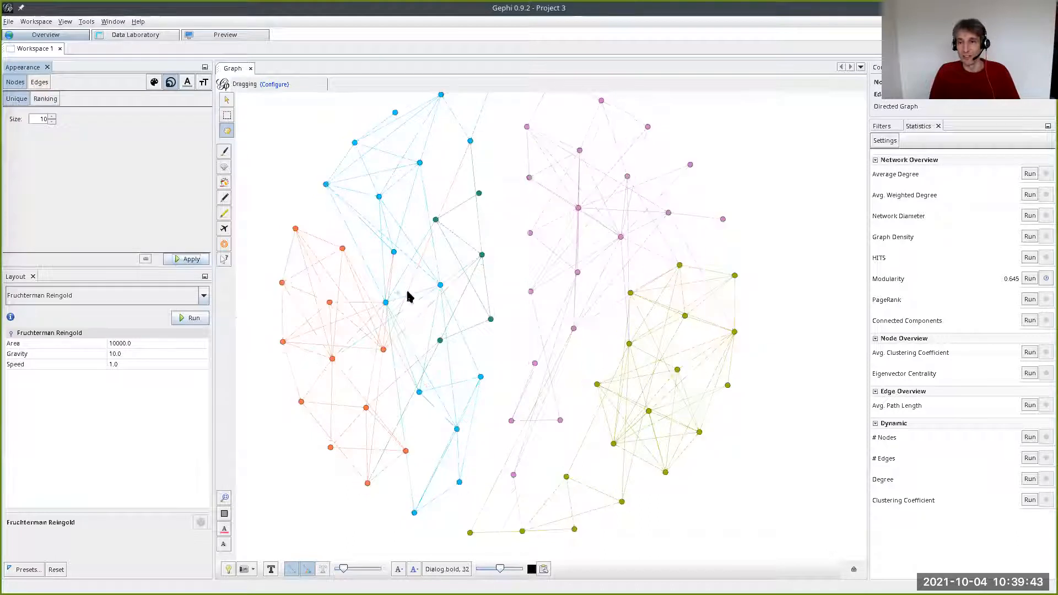
- Restore the Degree-based node sizing, ranging from 20 to 60
click(44, 99)
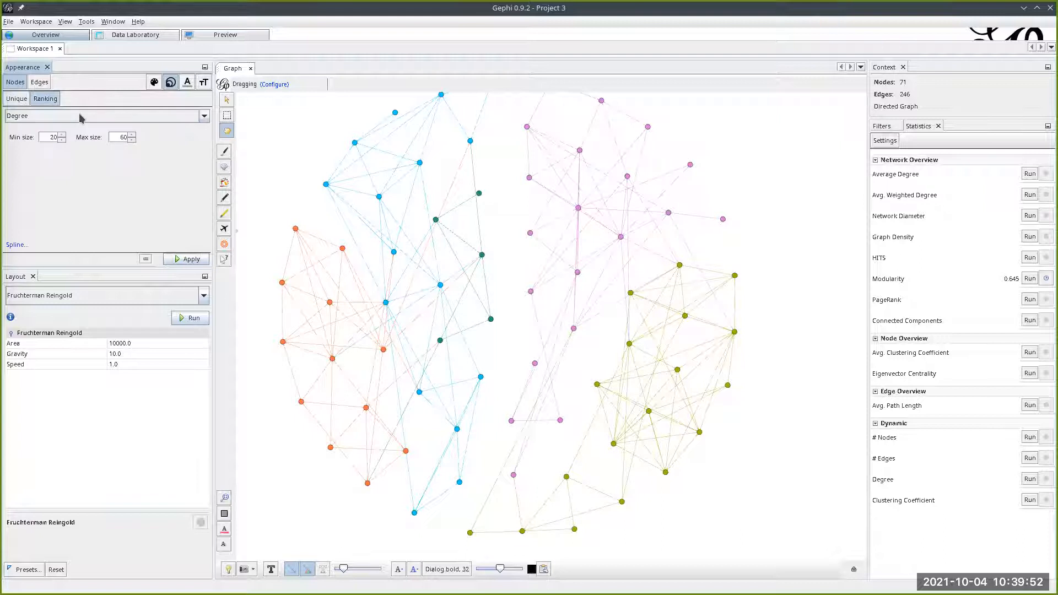
click(77, 116)
click(55, 138)
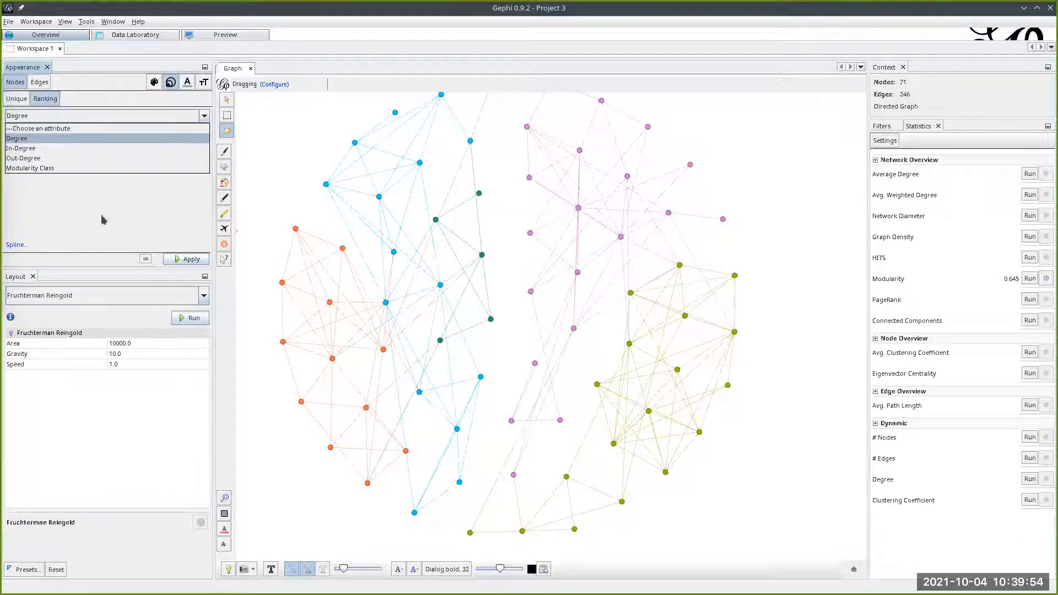
click(187, 259)
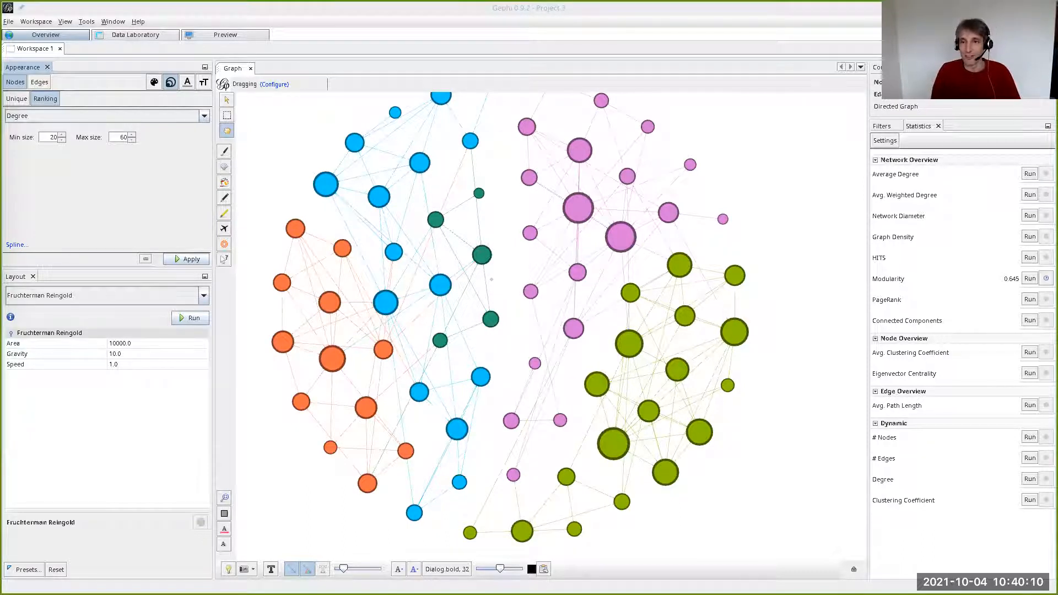
- Switch to the LibreOffice Impress slides to reveal the next Modularity slide content, and return to Gephi to inspect the coloured graph
key(alt+Tab)
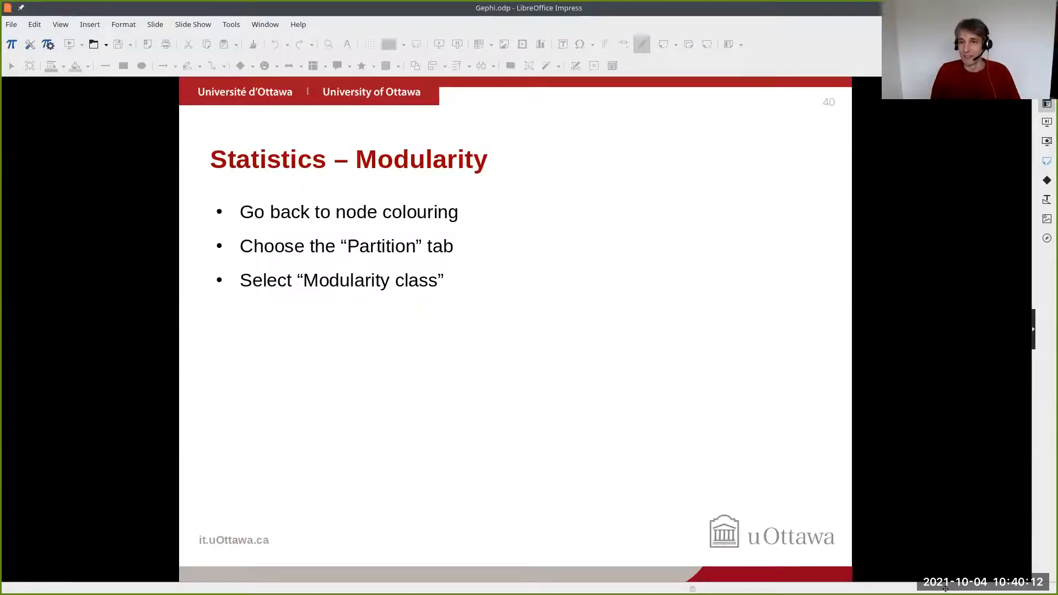
key(Right)
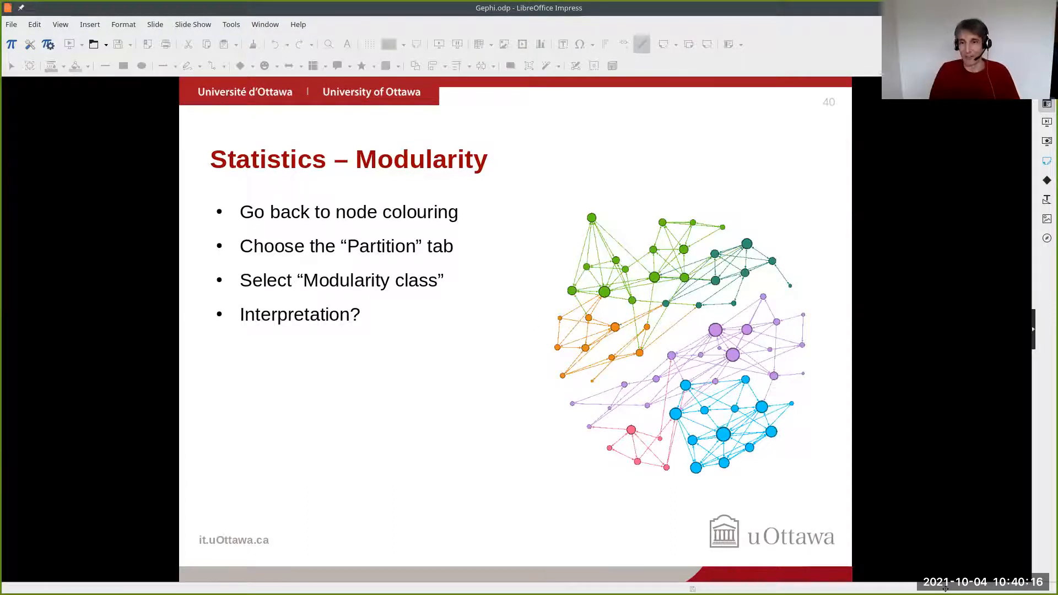
key(alt+Tab)
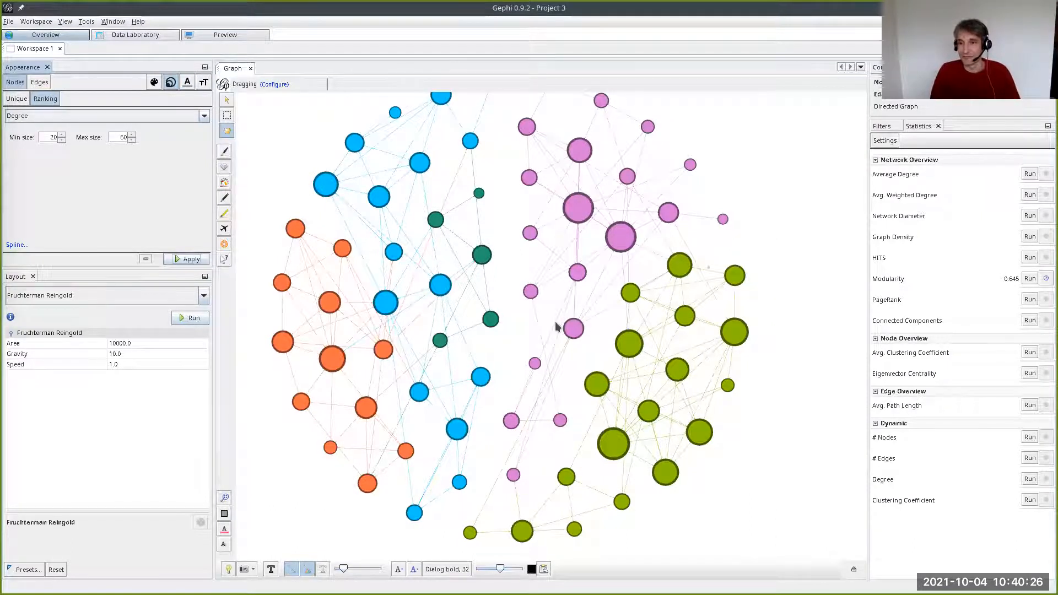
scroll(557, 318, down, 1)
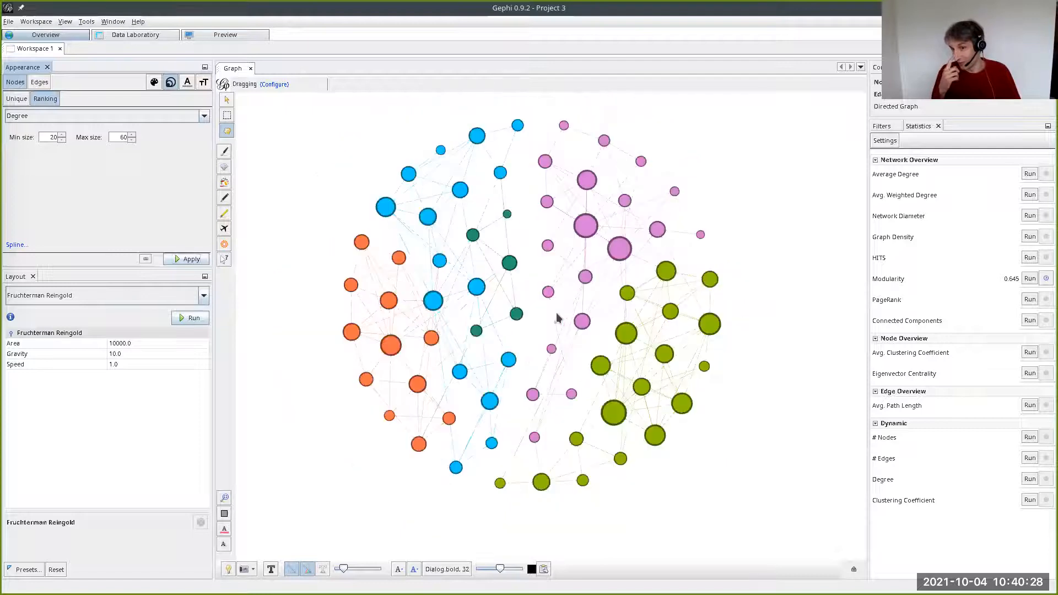
scroll(556, 318, up, 1)
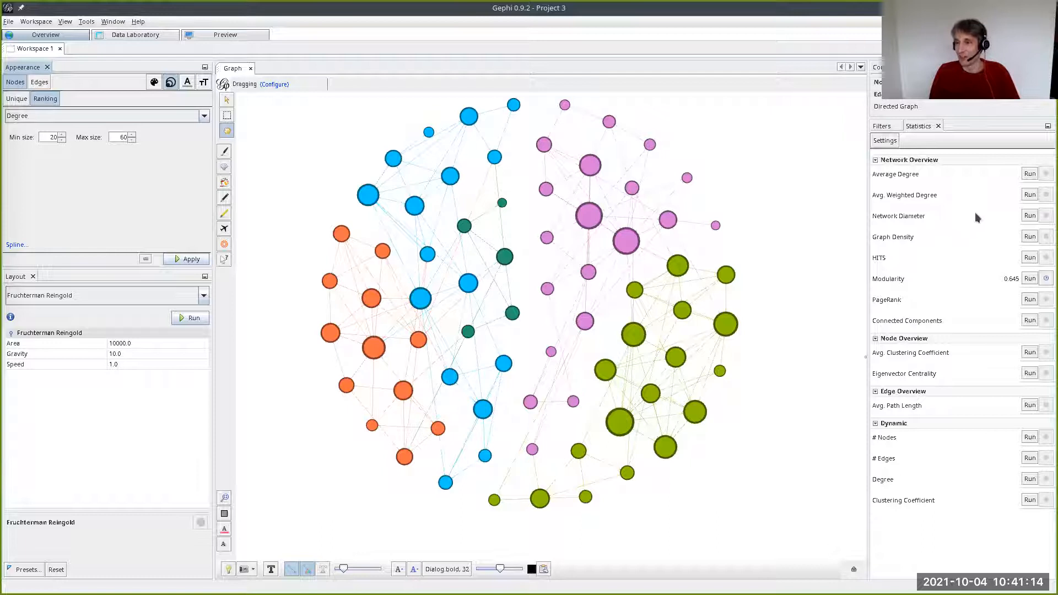
- Compute the Average Degree statistic for the network and dismiss its report
click(1028, 174)
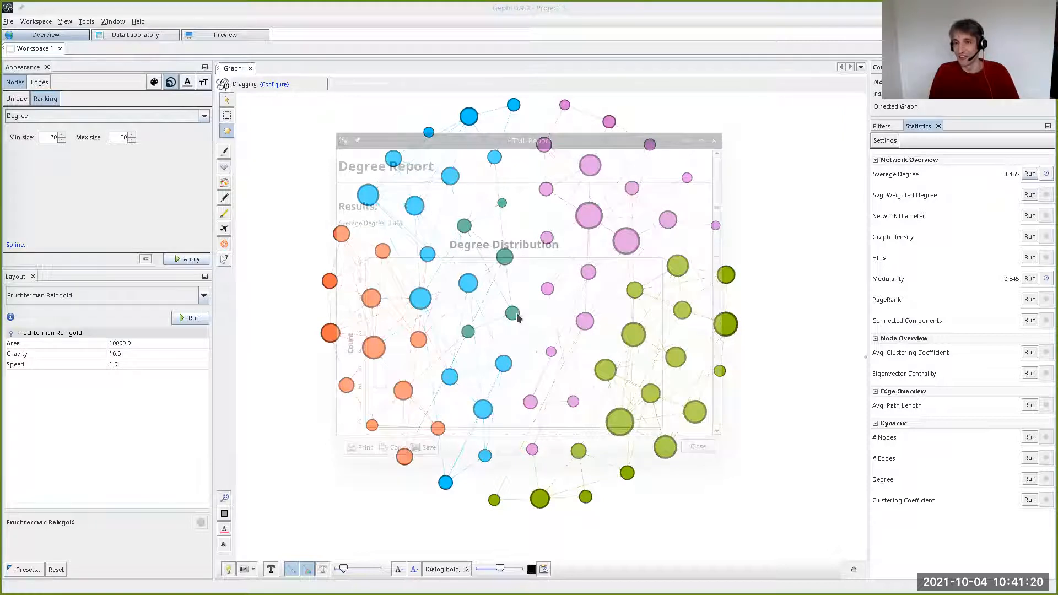
key(Escape)
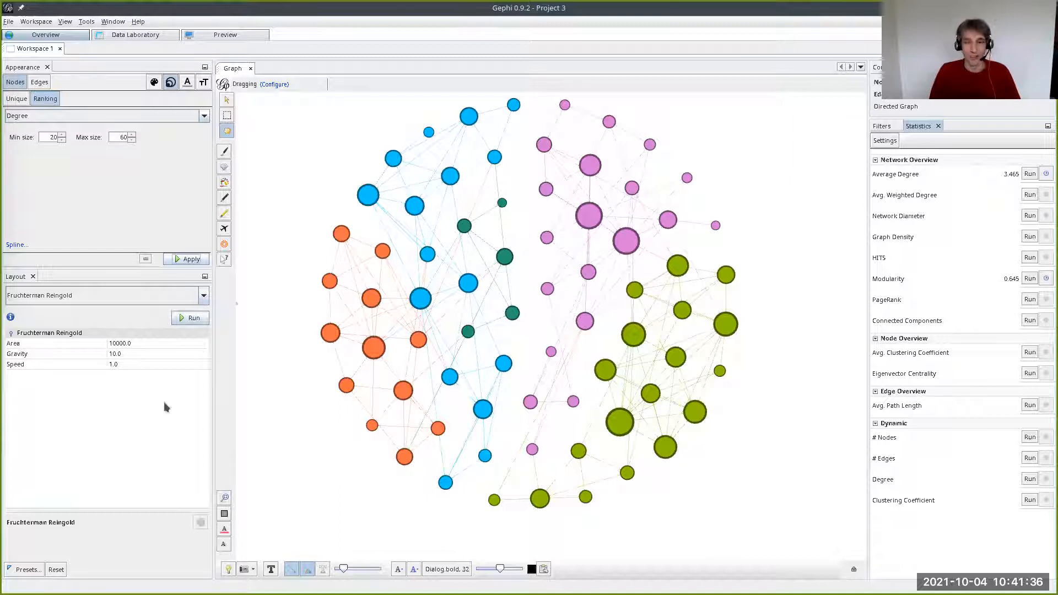
- Add an Equal attribute filter on Modularity Class as a query and apply it with value 0
click(881, 127)
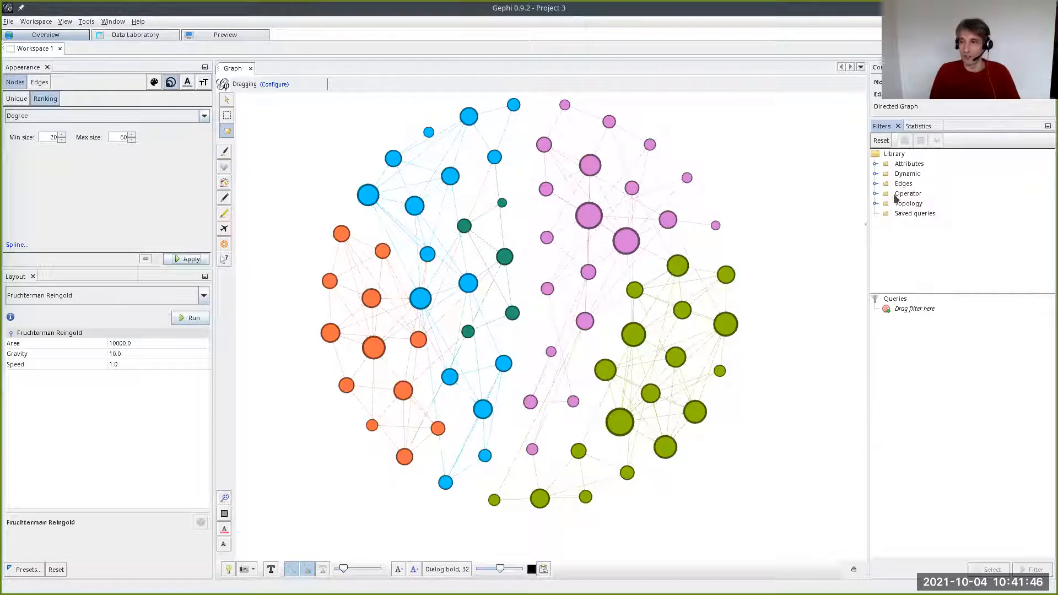
click(874, 164)
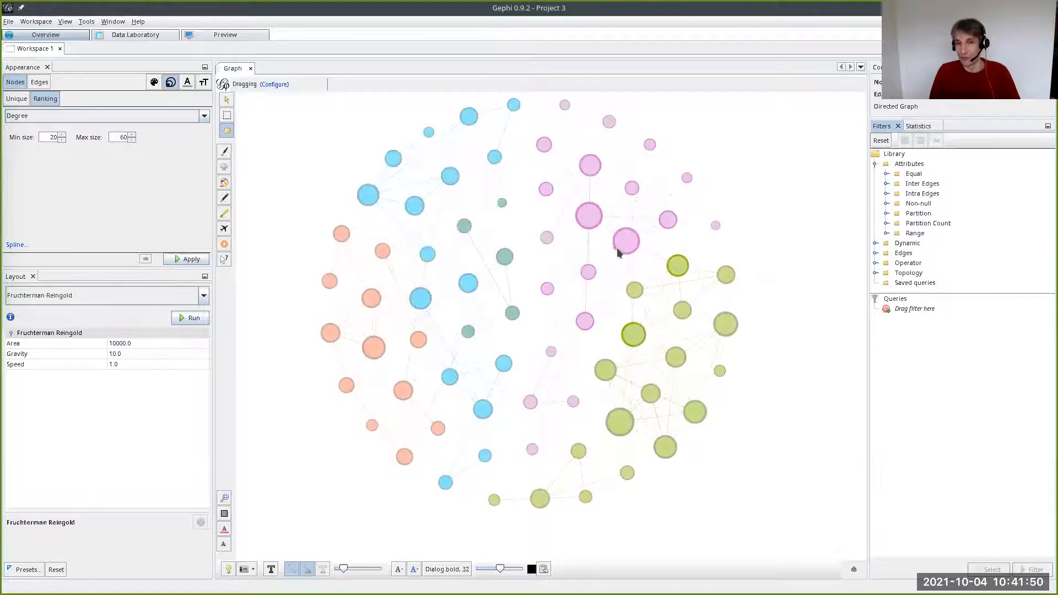
click(886, 174)
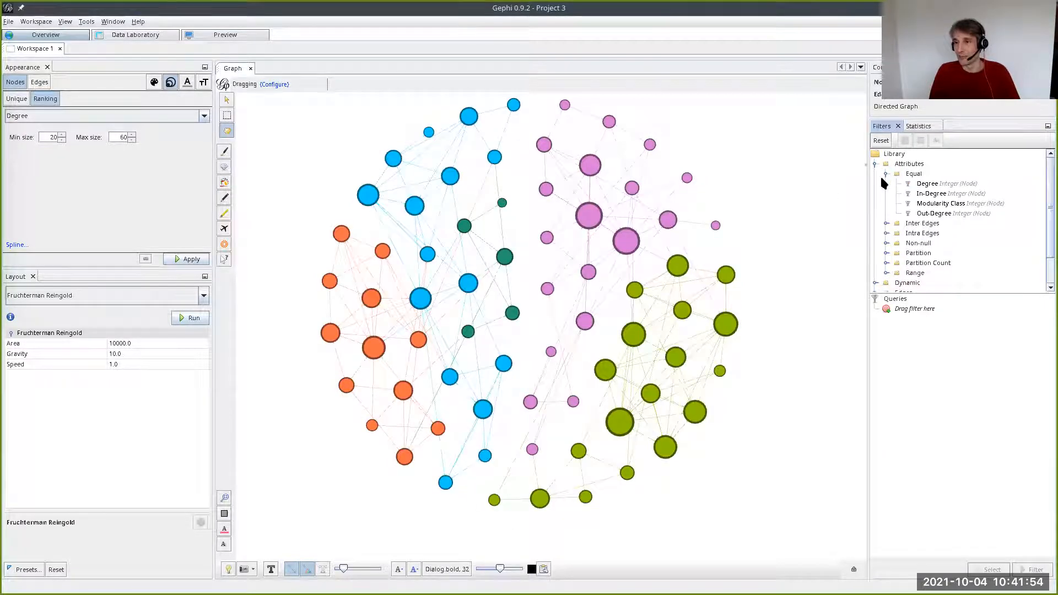
click(885, 176)
click(885, 176)
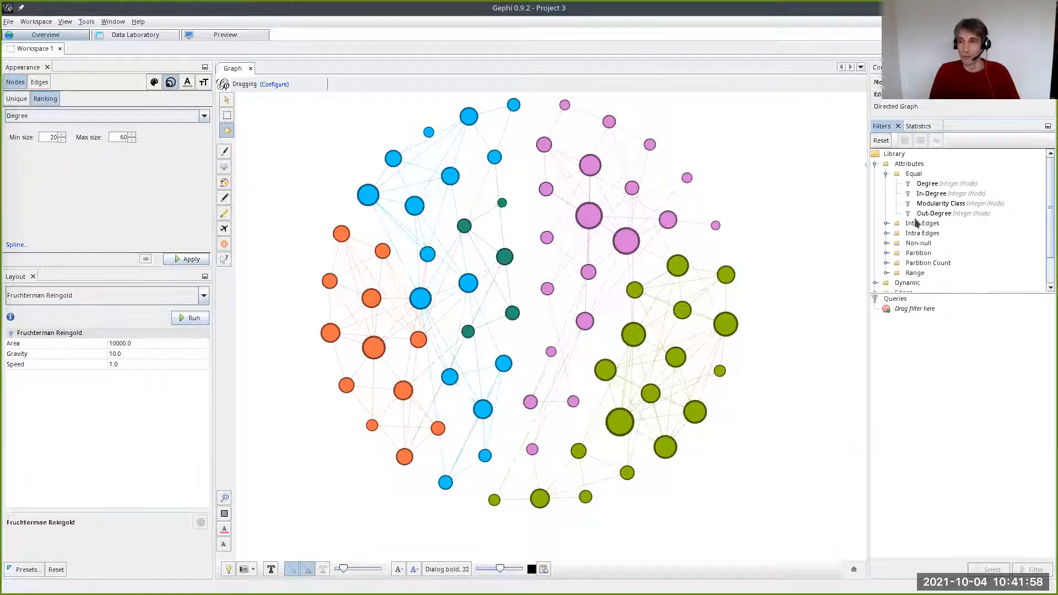
click(924, 204)
drag(924, 207, 919, 309)
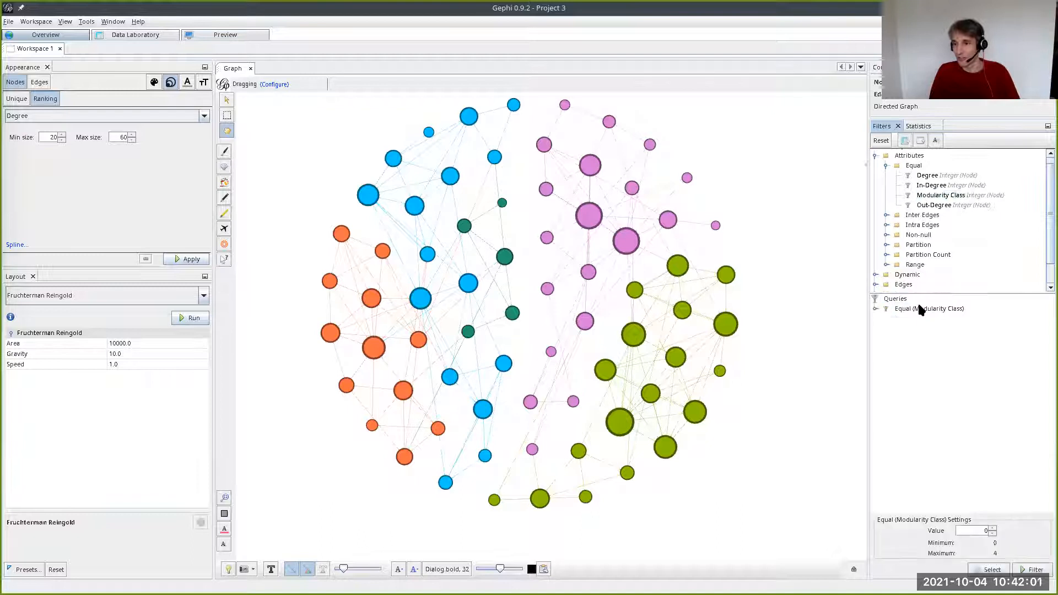
click(1031, 571)
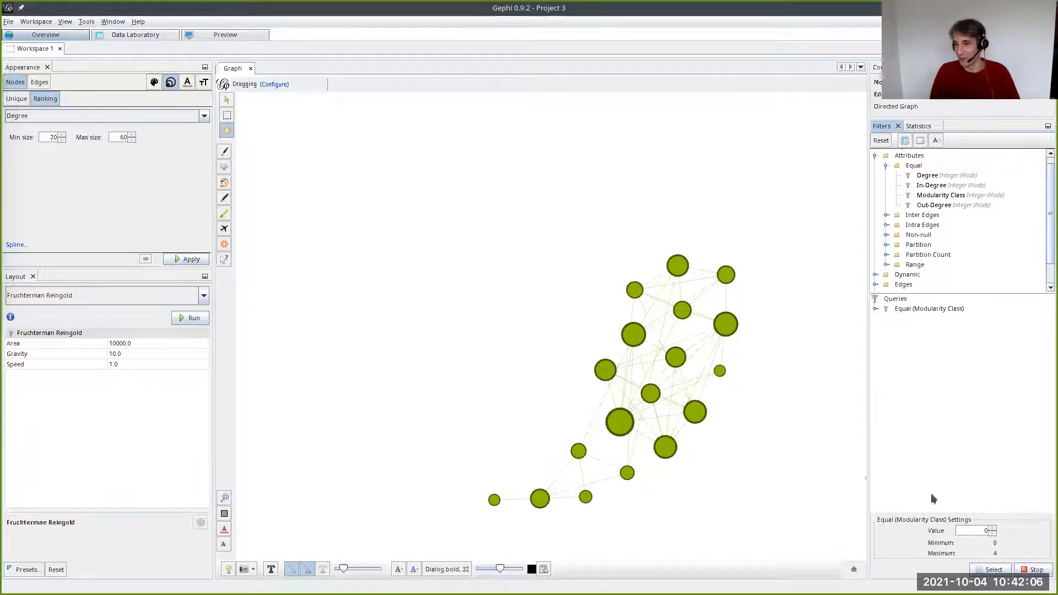
- Step the Equal filter through modularity classes up to 4 and back, leave its value at 1, and stop filtering
click(992, 529)
click(993, 528)
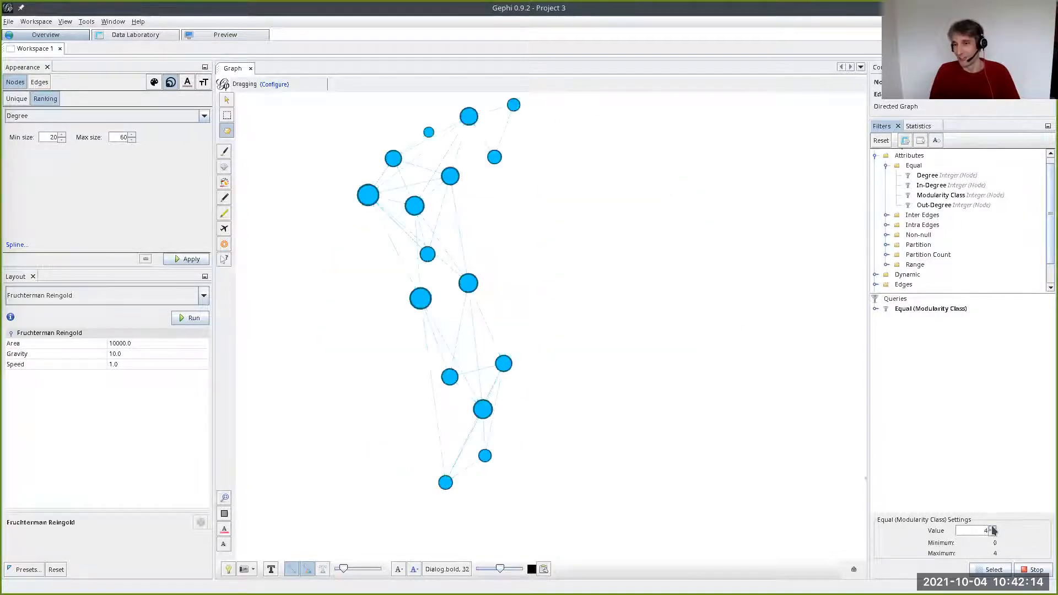
click(992, 533)
click(994, 534)
click(993, 533)
click(993, 533)
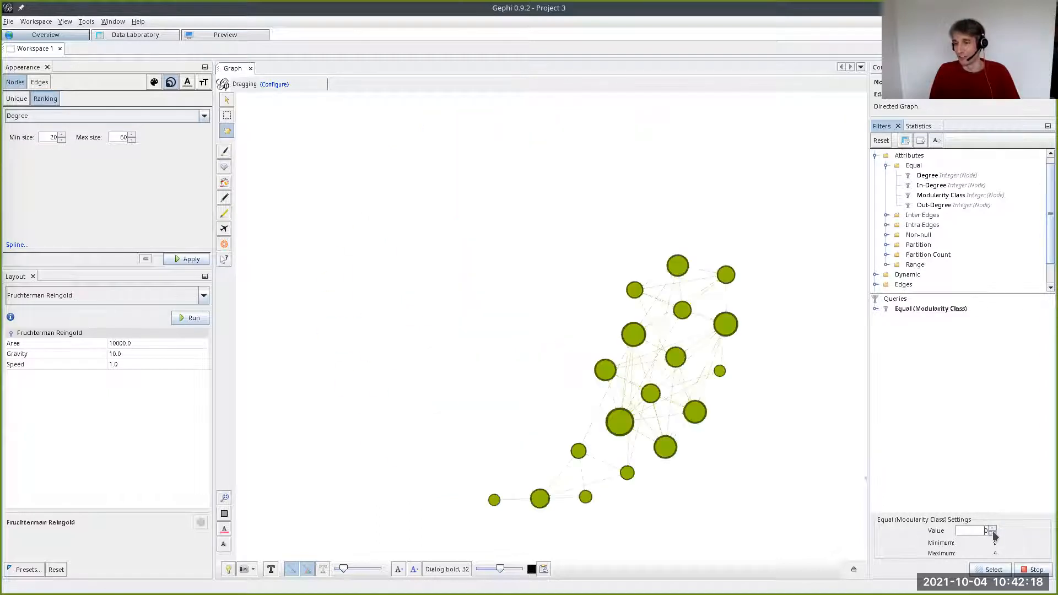
click(993, 528)
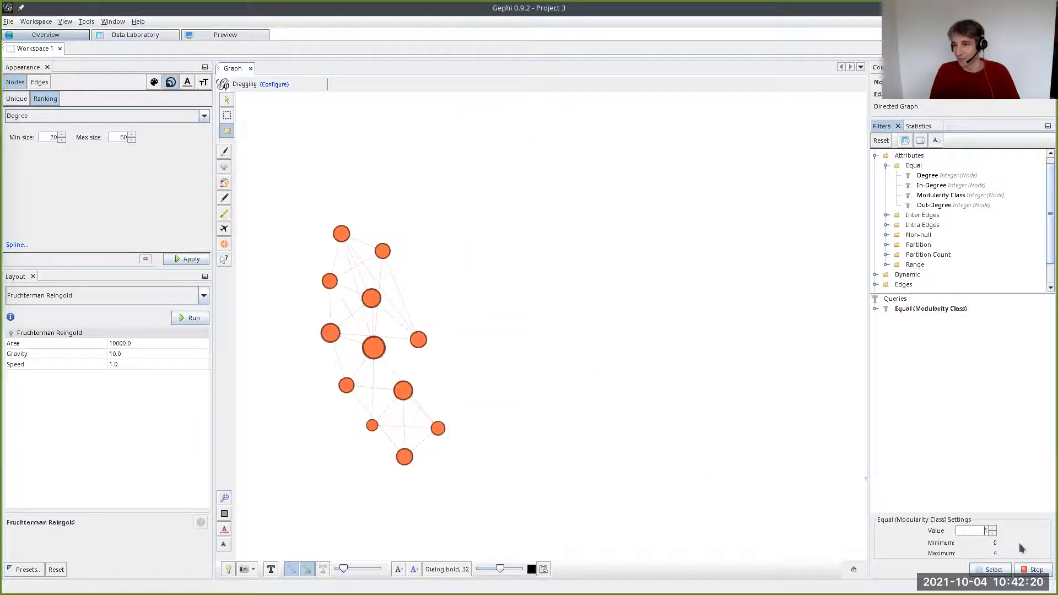
click(1029, 571)
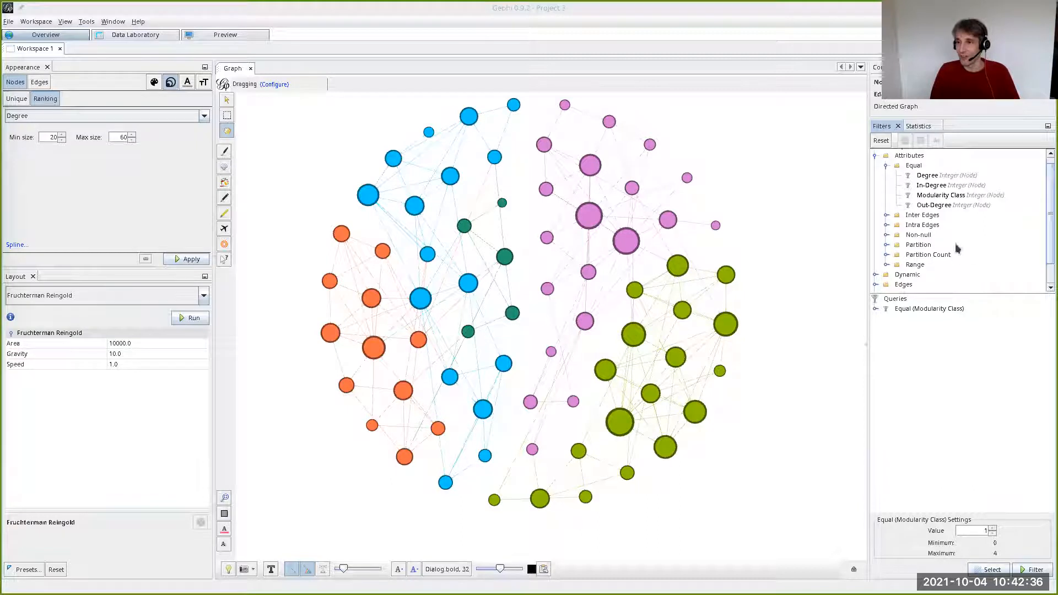
- Add the Inter Edges and Intra Edges filters on Modularity Class as separate queries
click(887, 215)
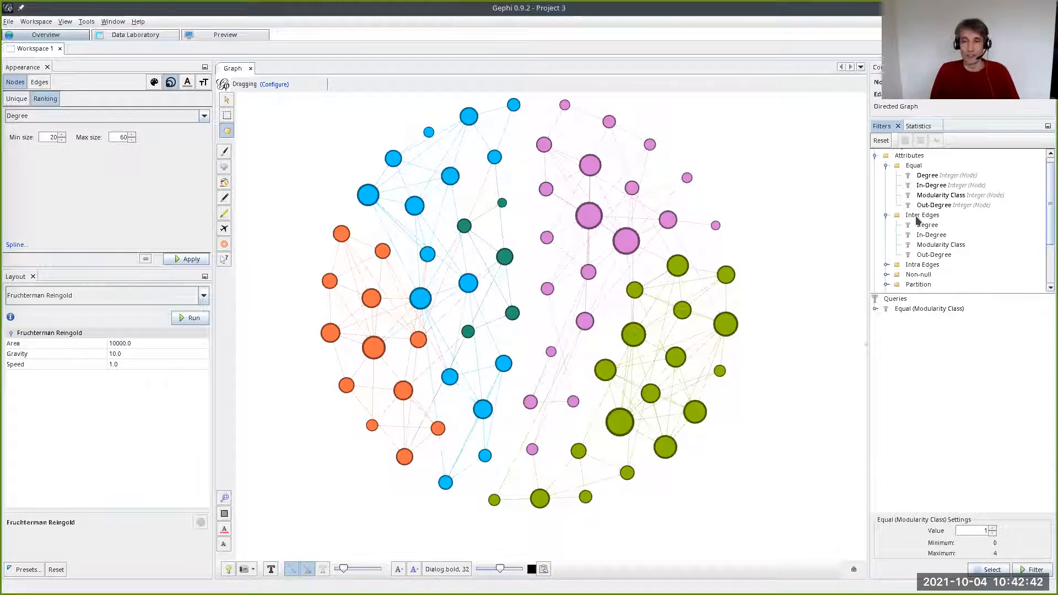
click(886, 265)
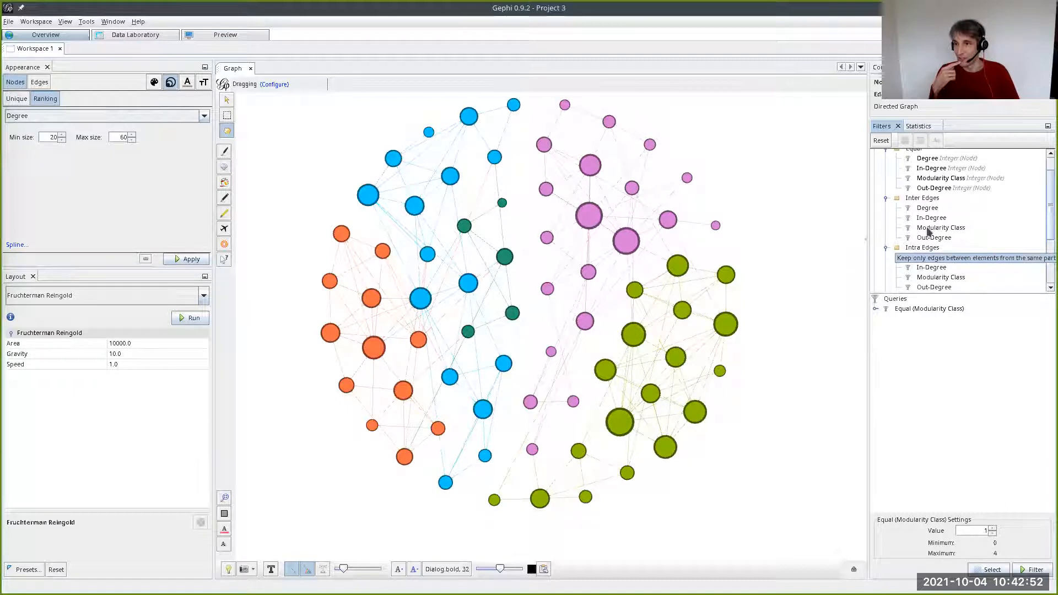
drag(927, 230, 927, 324)
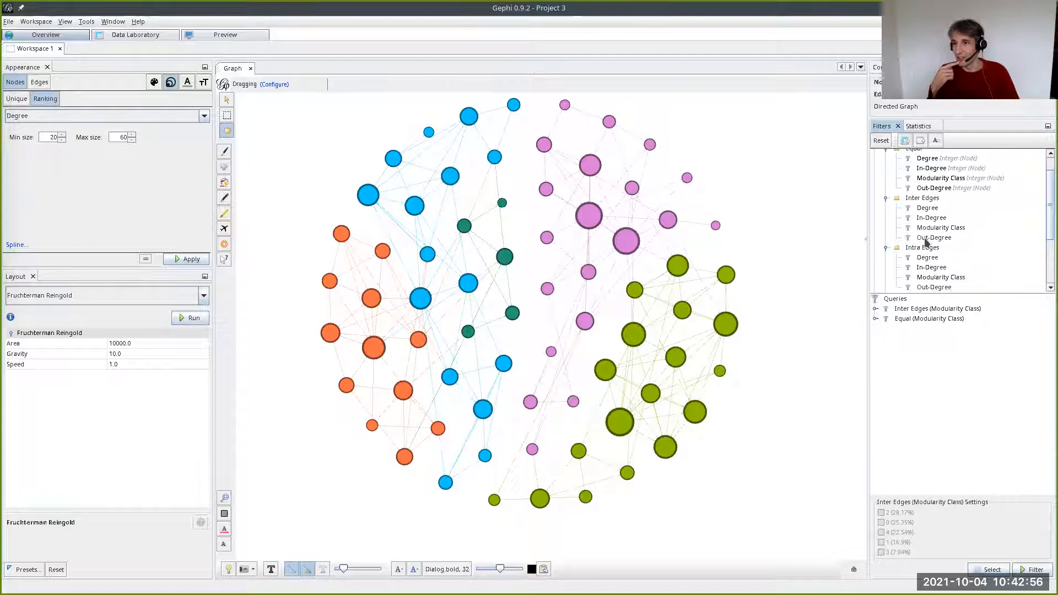
drag(930, 280, 929, 330)
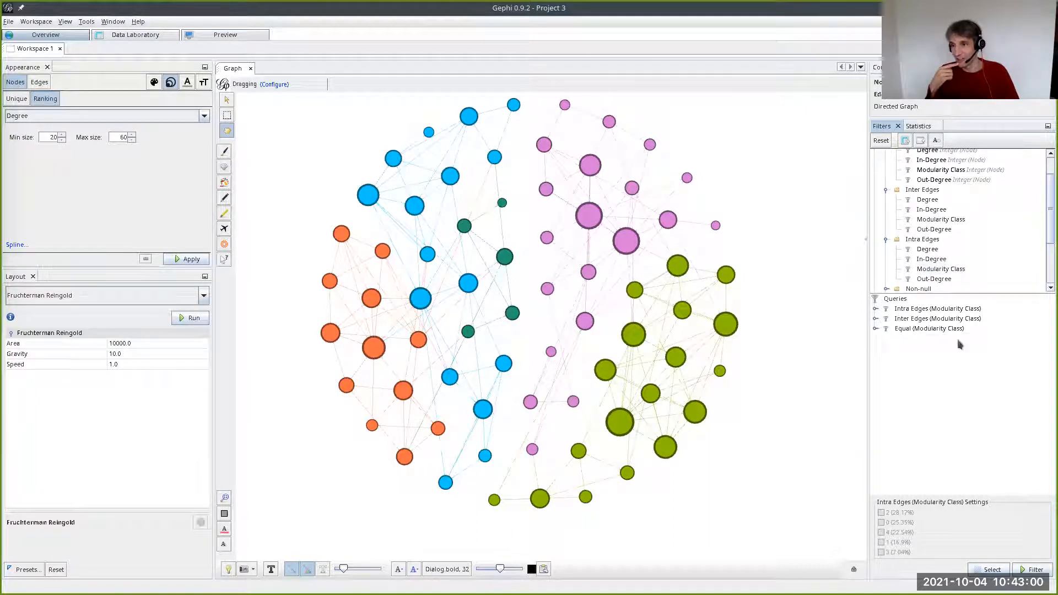
- Include modularity classes 2 and 0 in the Intra Edges query and apply the filter
click(936, 309)
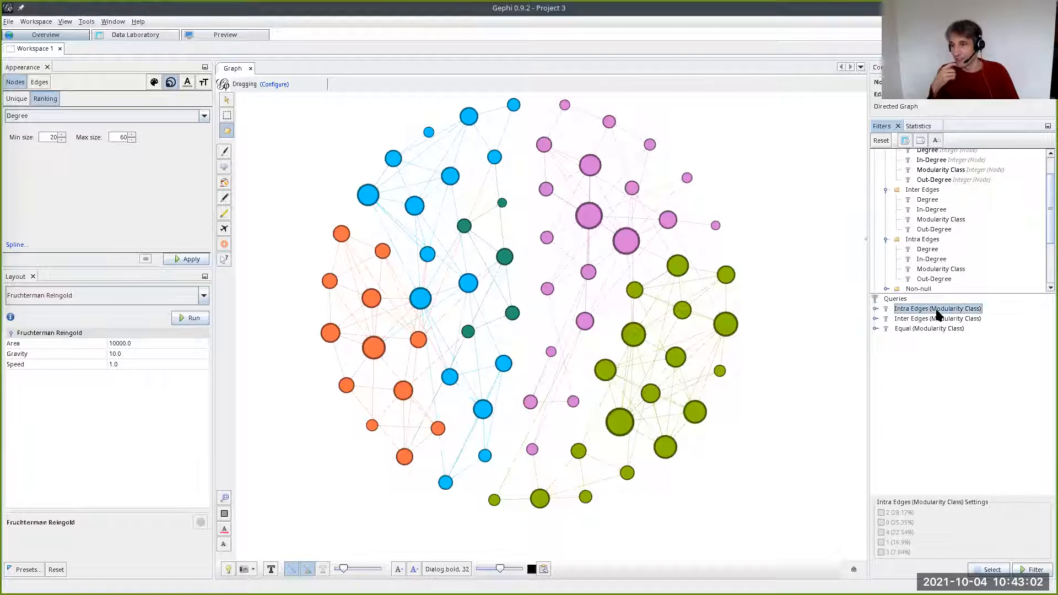
click(880, 513)
click(881, 522)
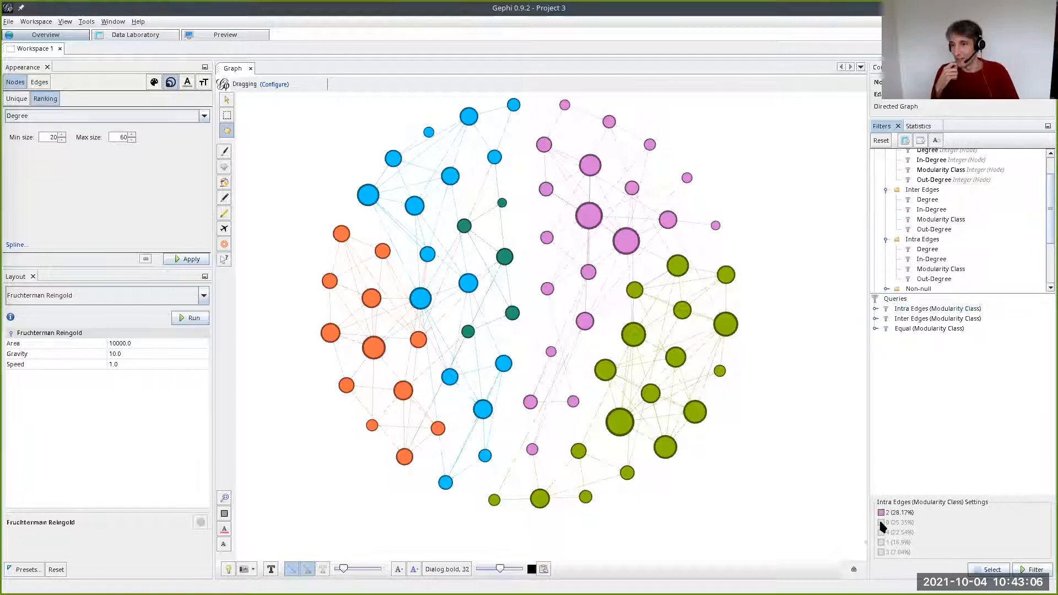
click(1039, 574)
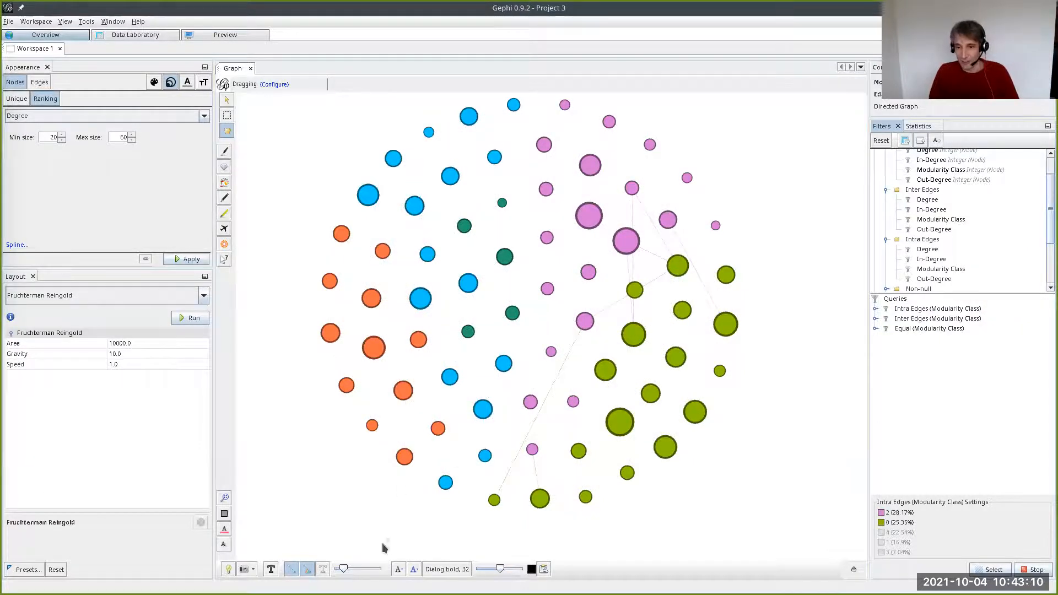
- Set the edge thickness to its maximum and toggle the Intra Edges filter off and on to compare the graph
drag(343, 573, 410, 573)
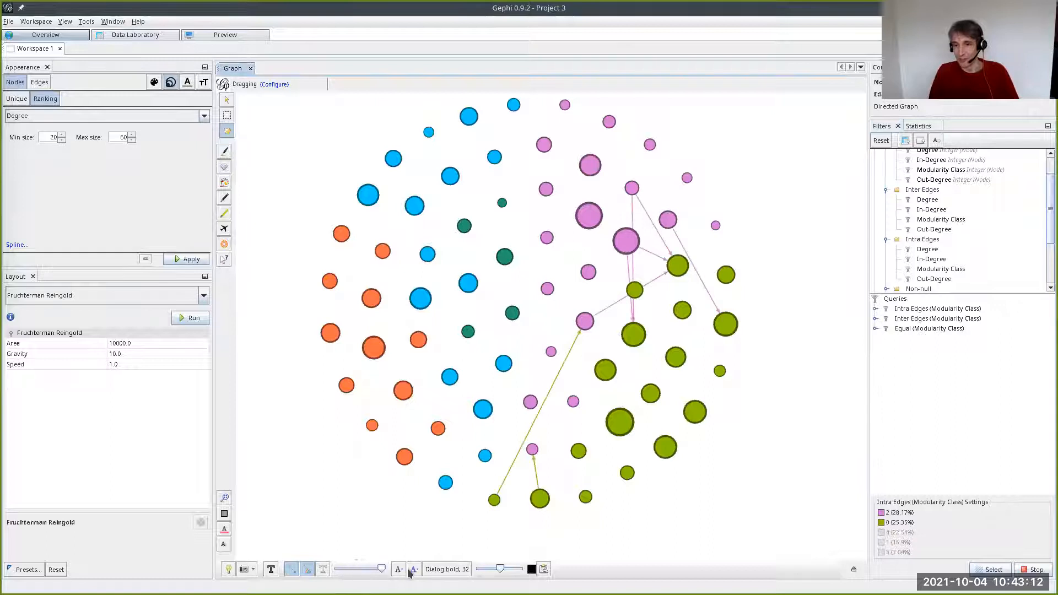
click(1034, 572)
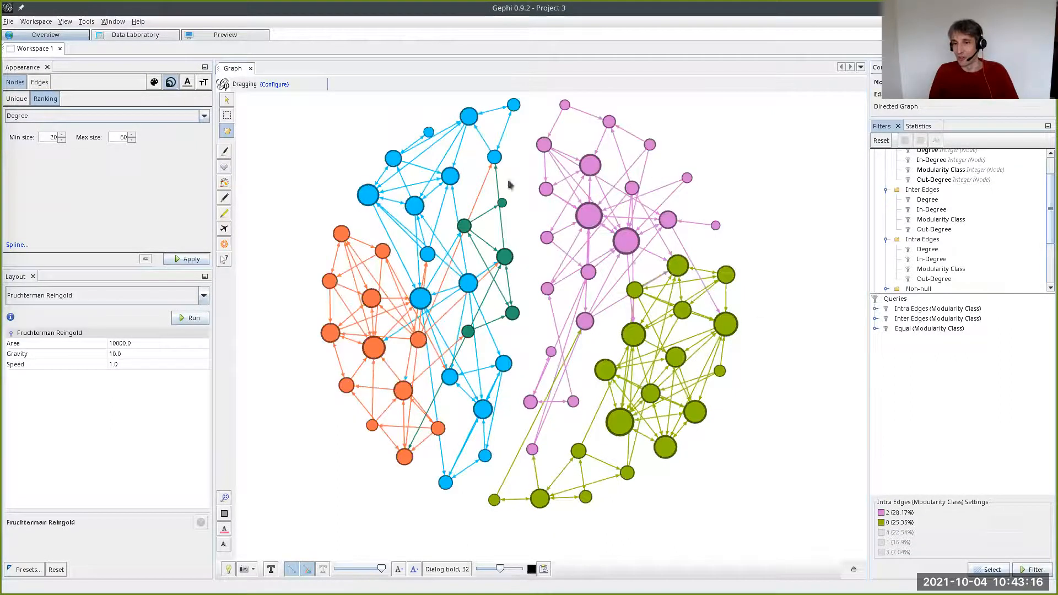
click(1031, 573)
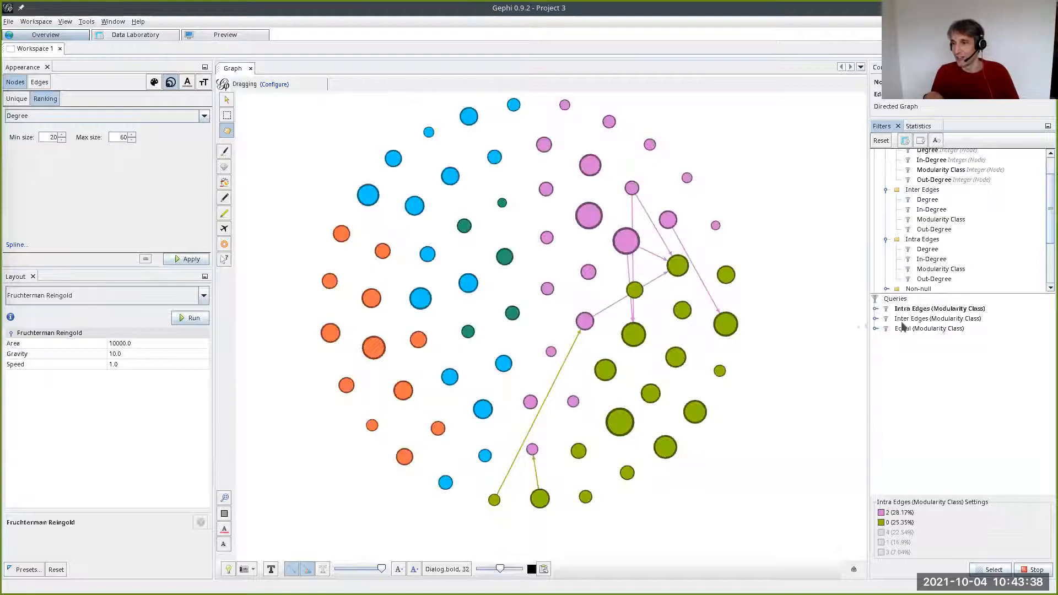
- Include modularity classes 2 and 0 in the Inter Edges query and compare its result with the Intra Edges query
click(923, 319)
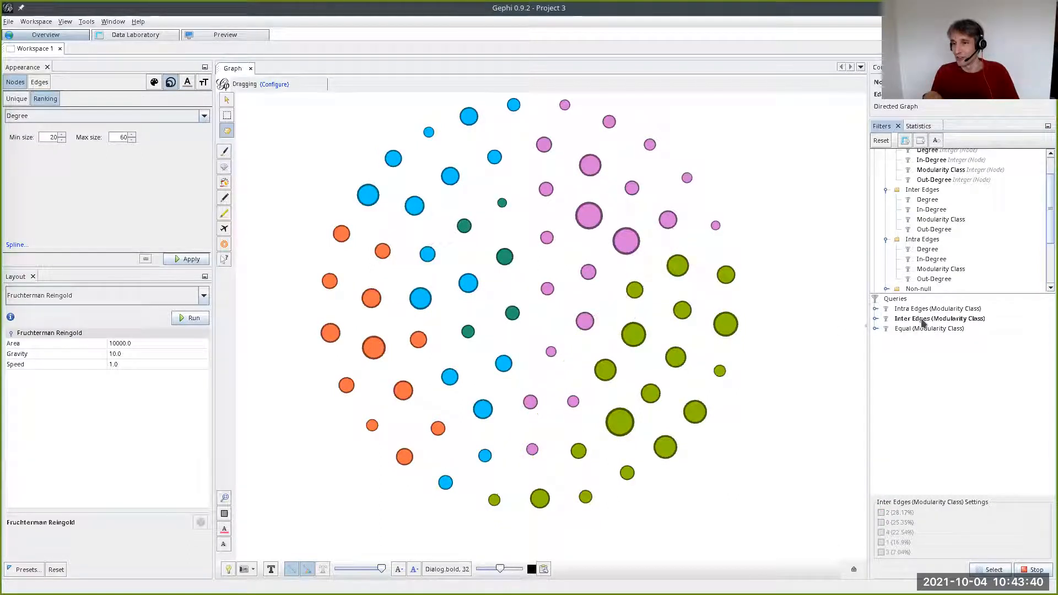
click(880, 512)
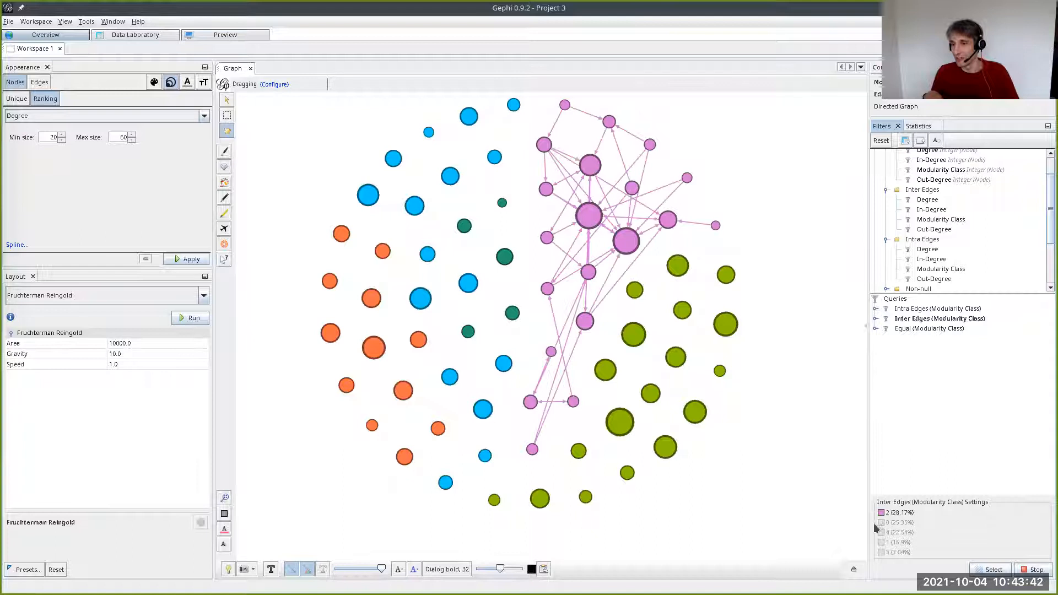
click(881, 522)
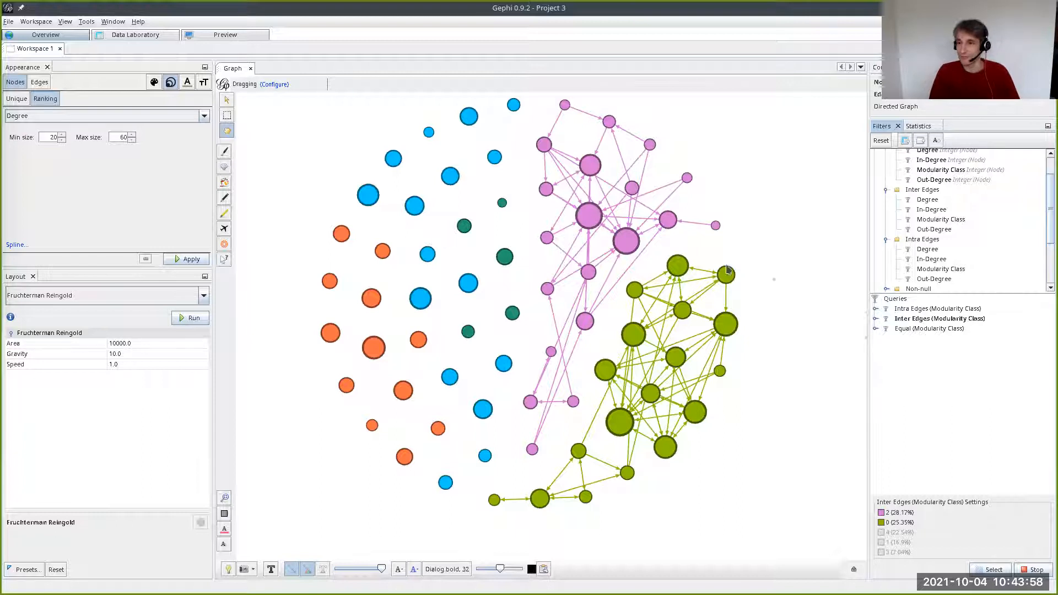
click(919, 309)
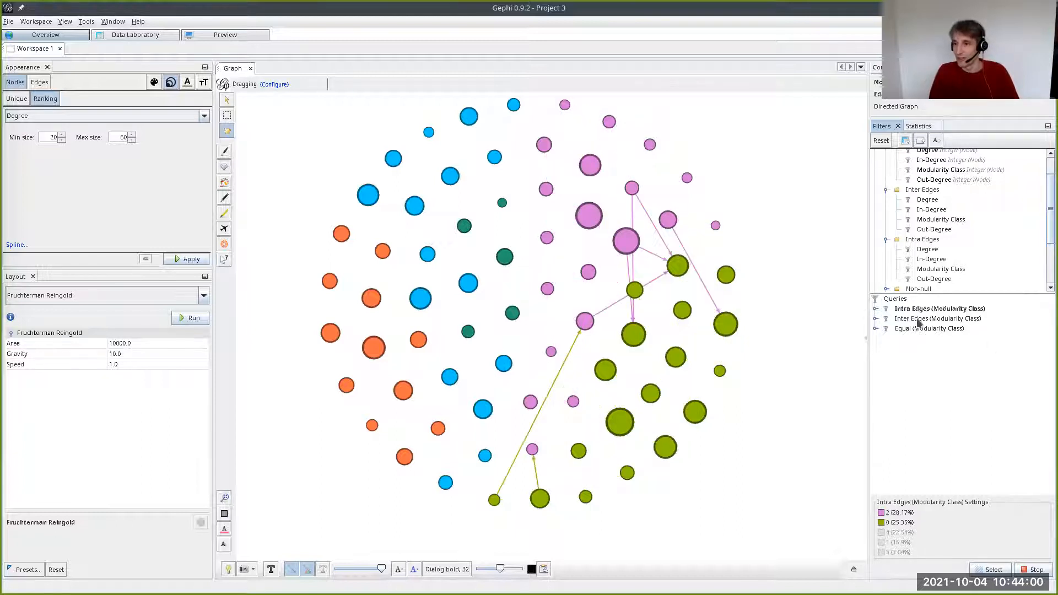
click(917, 319)
- Review the filter operators and both edge queries, and add a UNION operator as a new query with its subfilter slot shown
scroll(984, 220, down, 3)
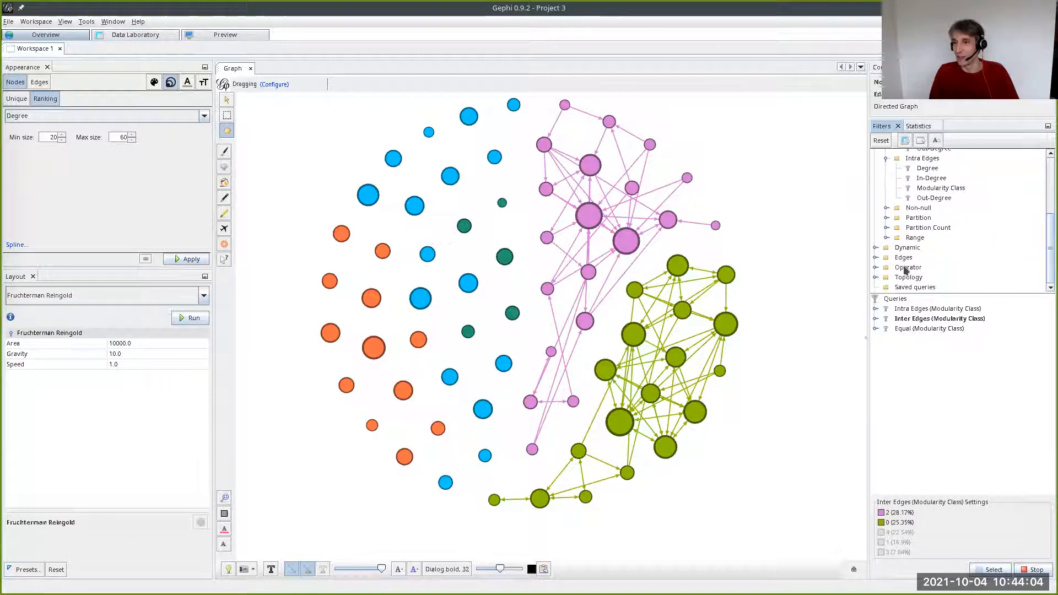
click(875, 268)
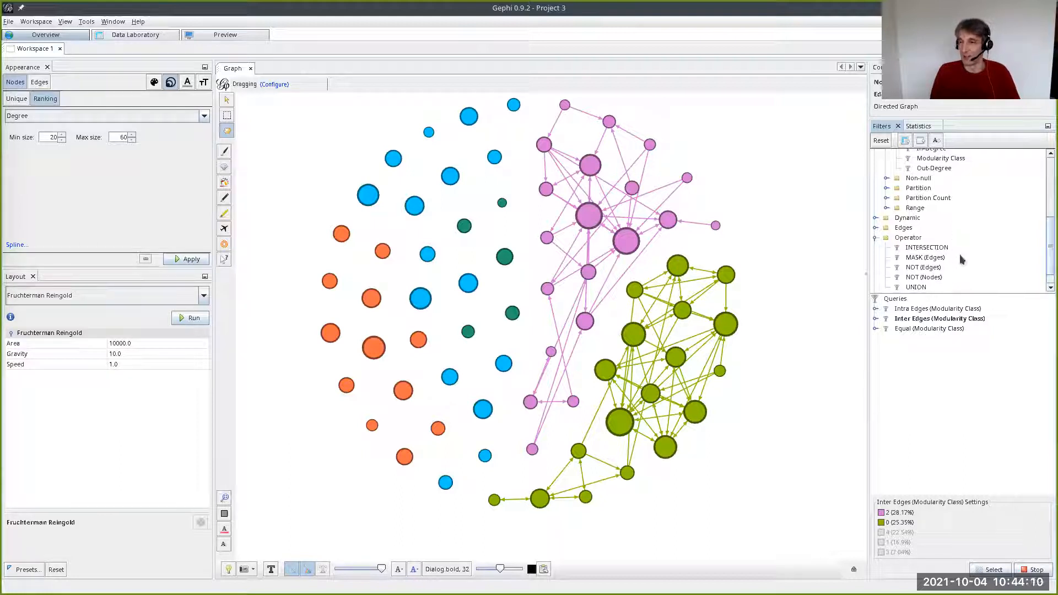
scroll(951, 234, down, 1)
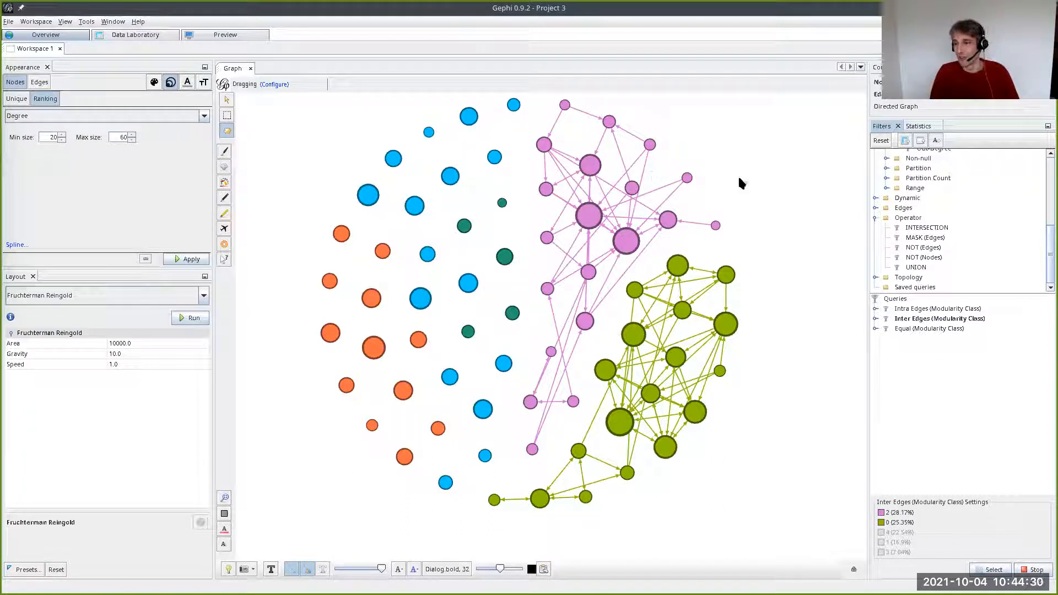
click(903, 310)
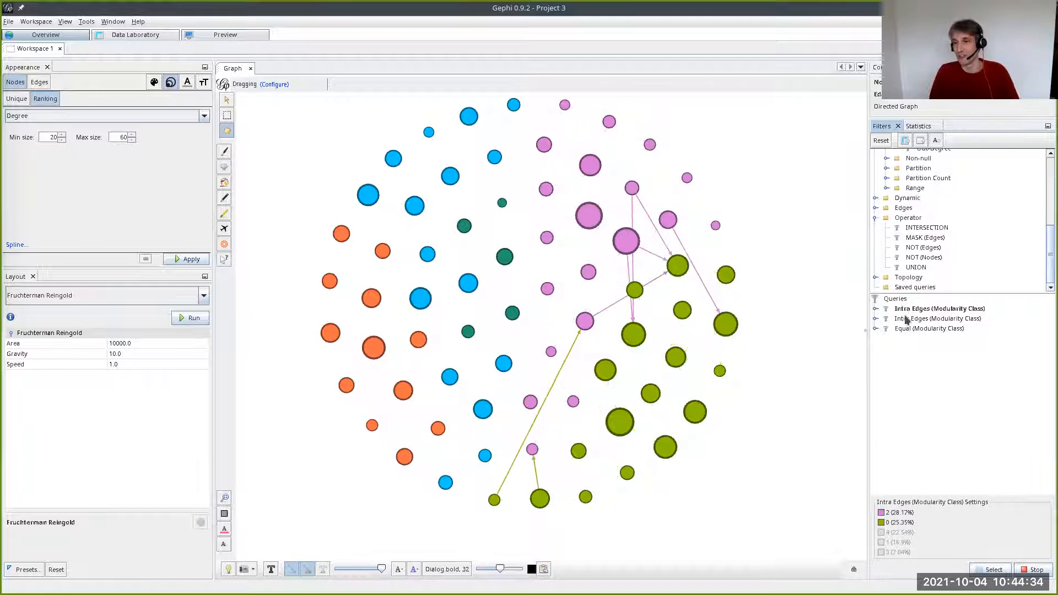
click(917, 320)
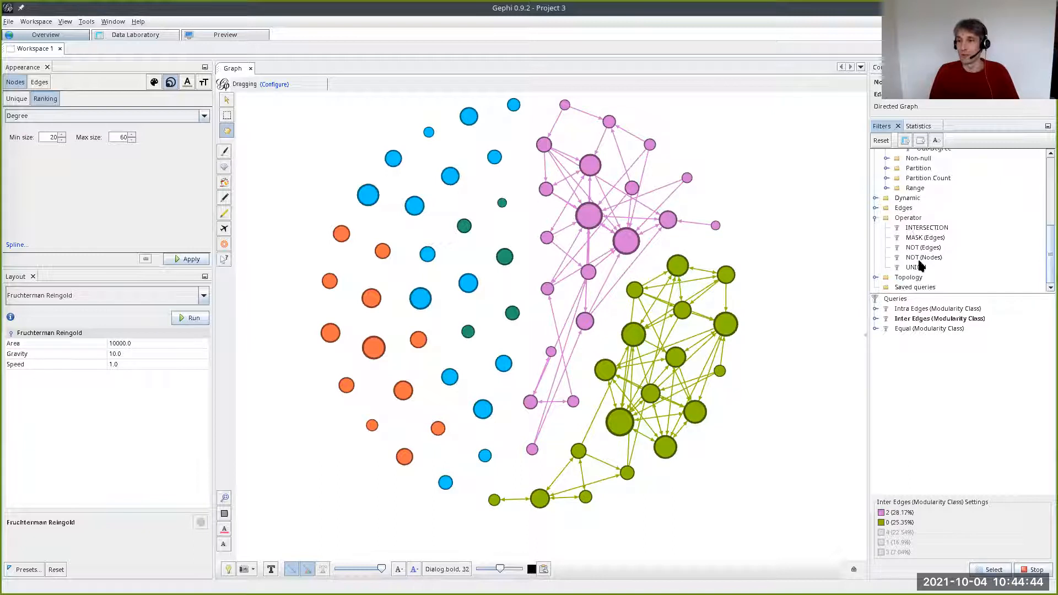
drag(918, 268, 930, 341)
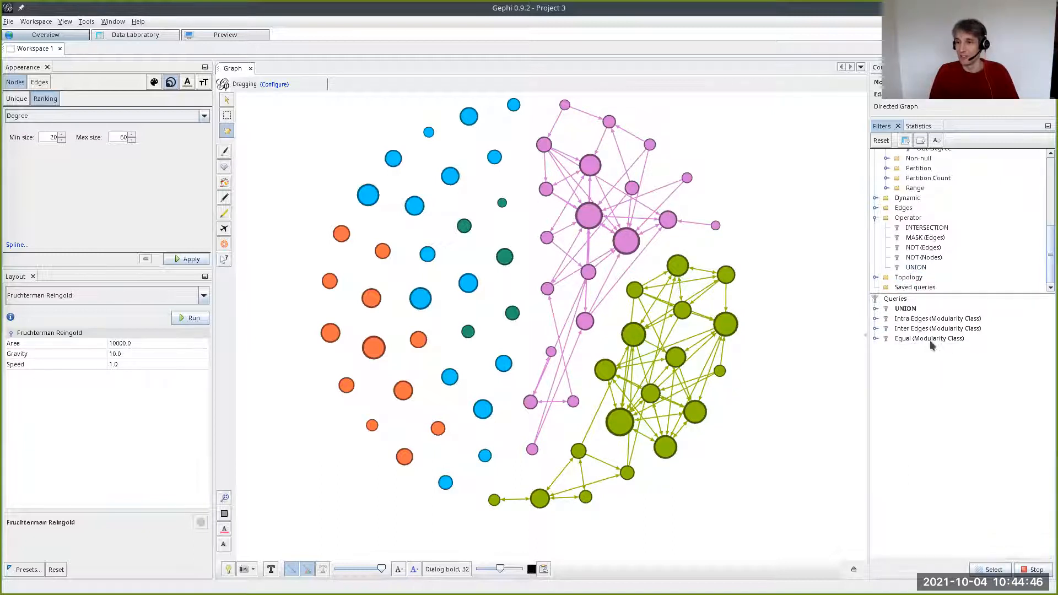
click(875, 309)
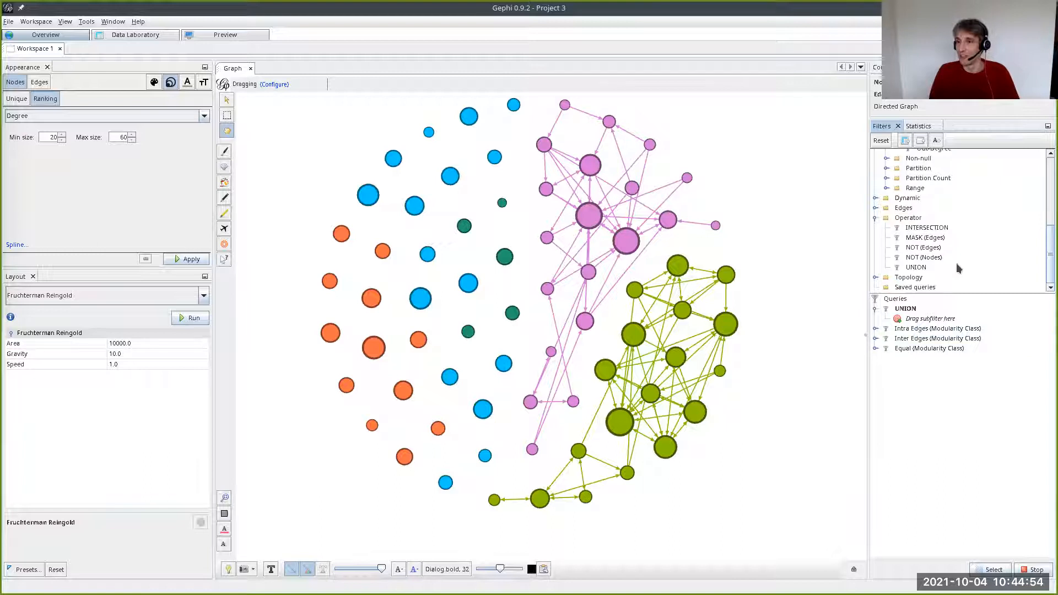
- Nest an Inter Edges filter on Modularity Class inside the UNION query as a subfilter
scroll(956, 259, up, 4)
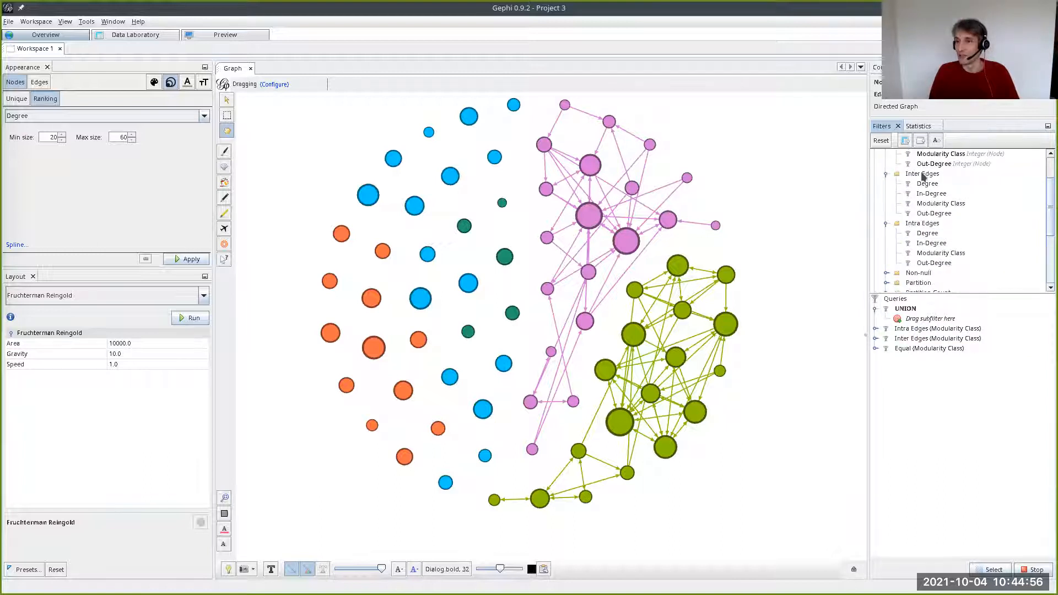
click(926, 205)
drag(926, 207, 939, 321)
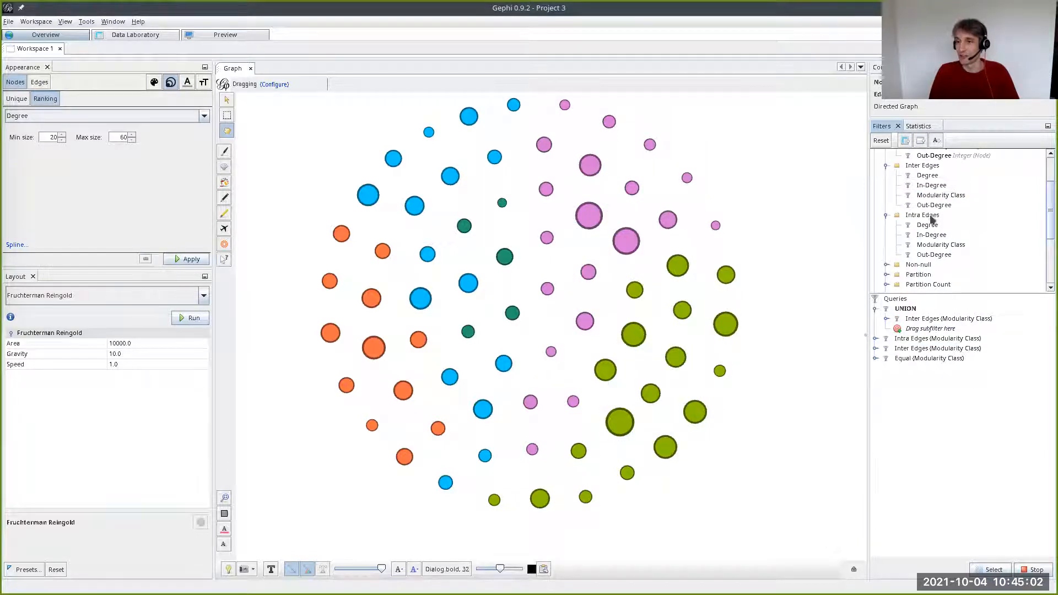
- Add an Intra Edges filter on Modularity Class to the UNION query and include classes 2 and 0 in both of its subfilters
drag(931, 244, 937, 333)
click(923, 319)
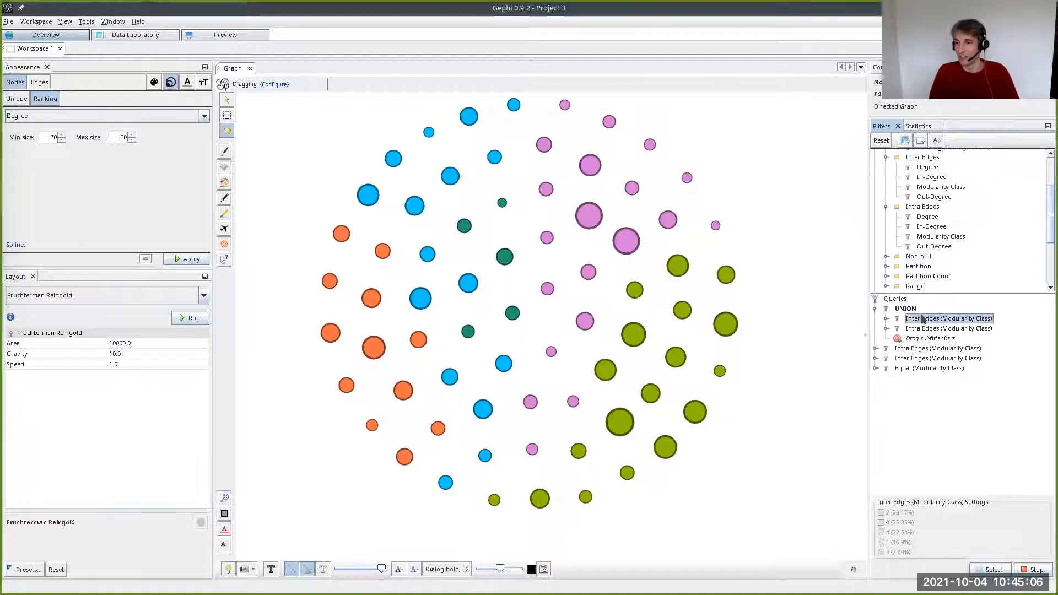
click(880, 513)
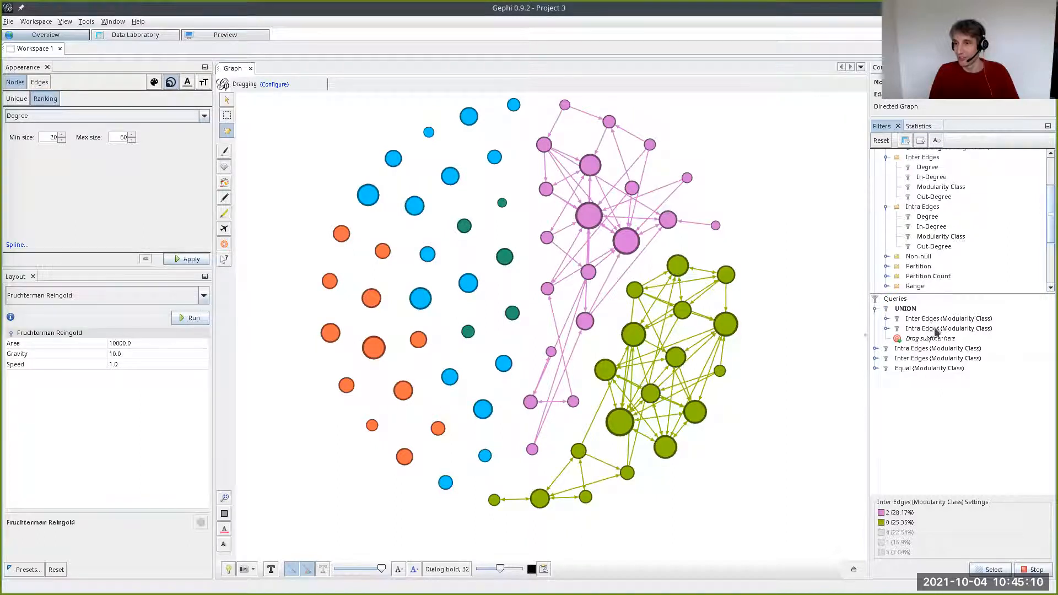
click(936, 328)
click(881, 512)
click(881, 522)
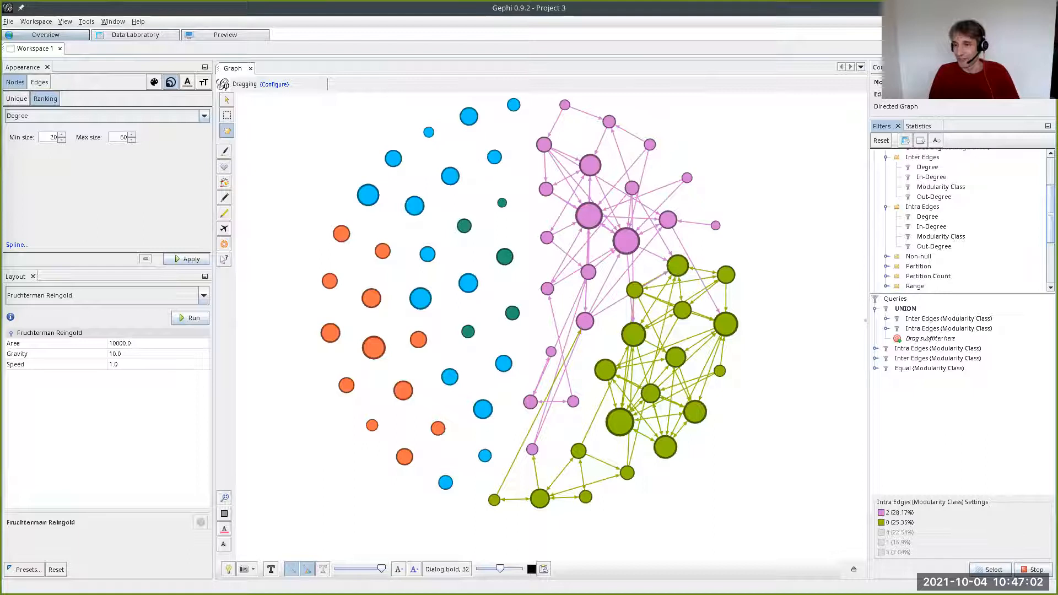
- Stop the active UNION filter and render the full graph in the Preview view
click(1035, 571)
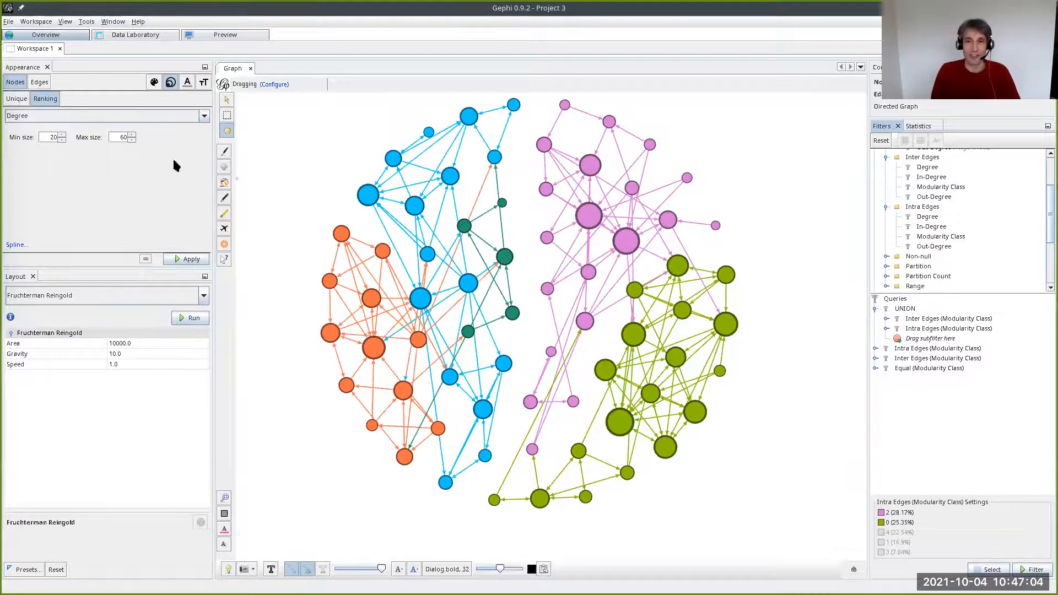
click(203, 39)
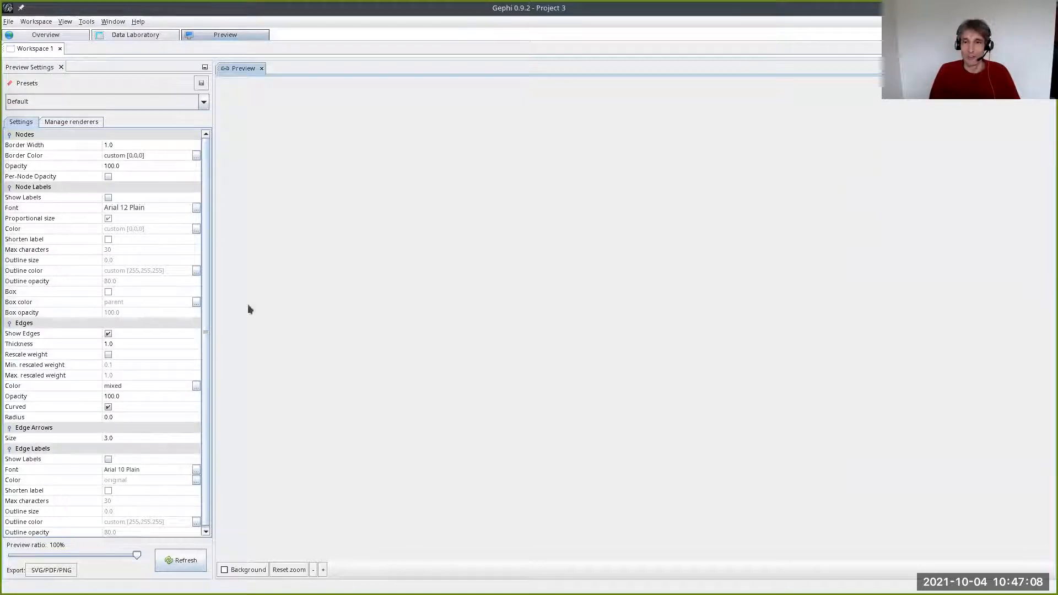
click(171, 564)
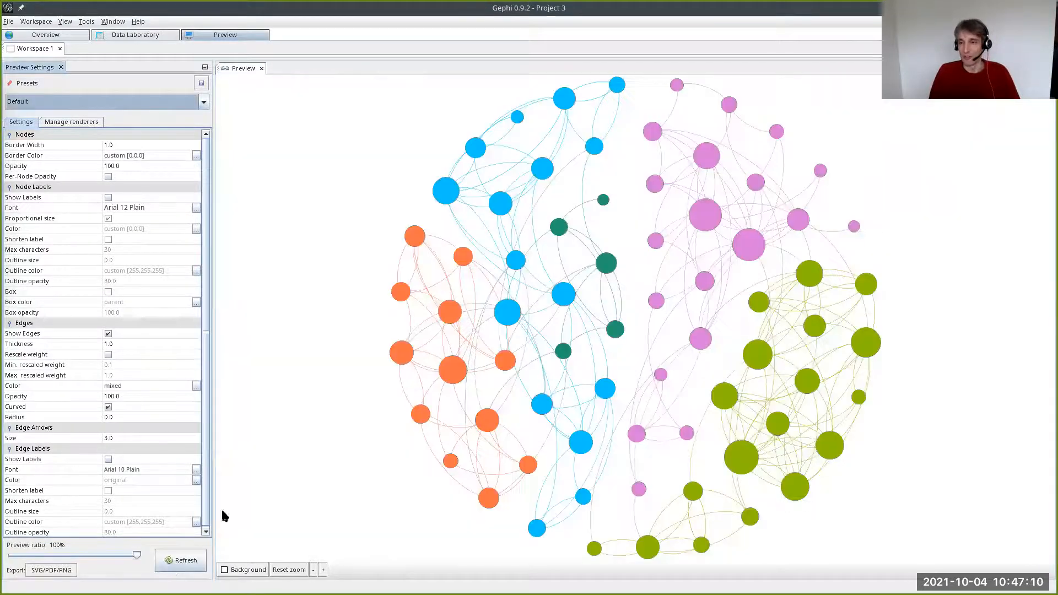
drag(591, 264, 569, 255)
scroll(610, 301, down, 3)
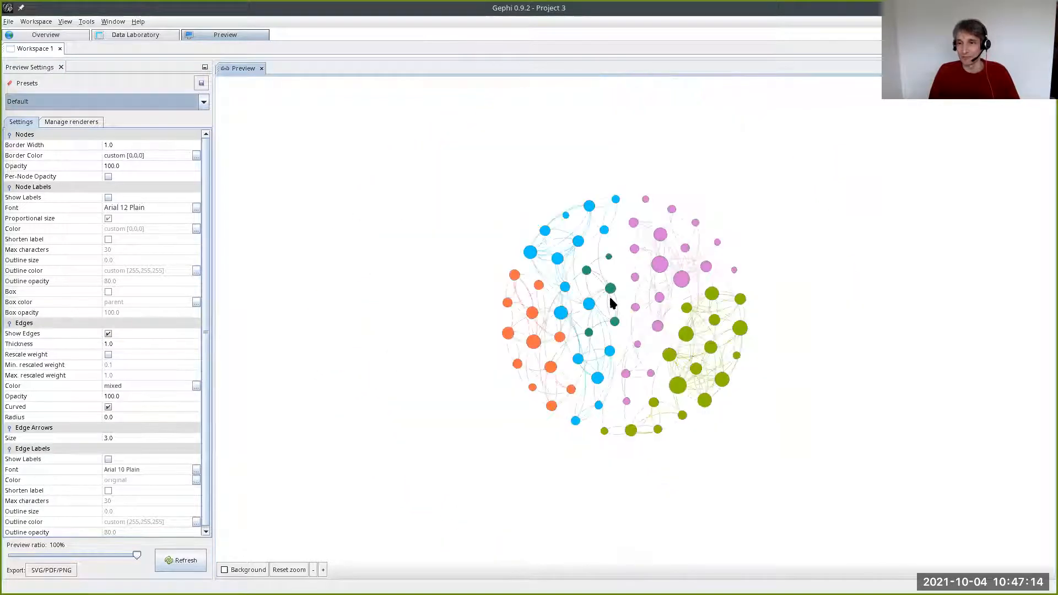
scroll(610, 302, up, 3)
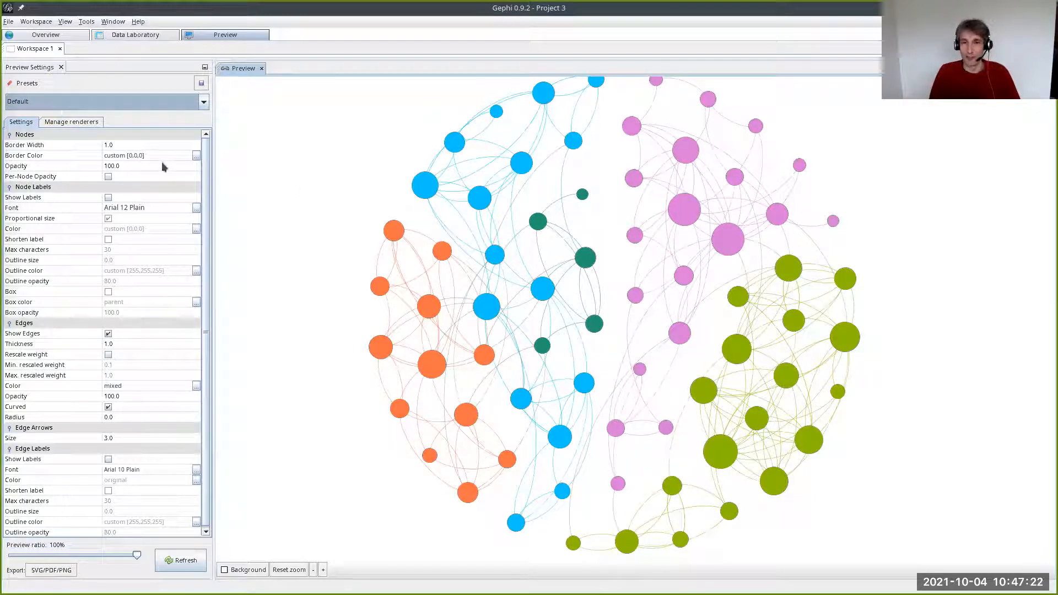
- Set the node border width to 20 in the preview settings and refresh the rendering
click(127, 144)
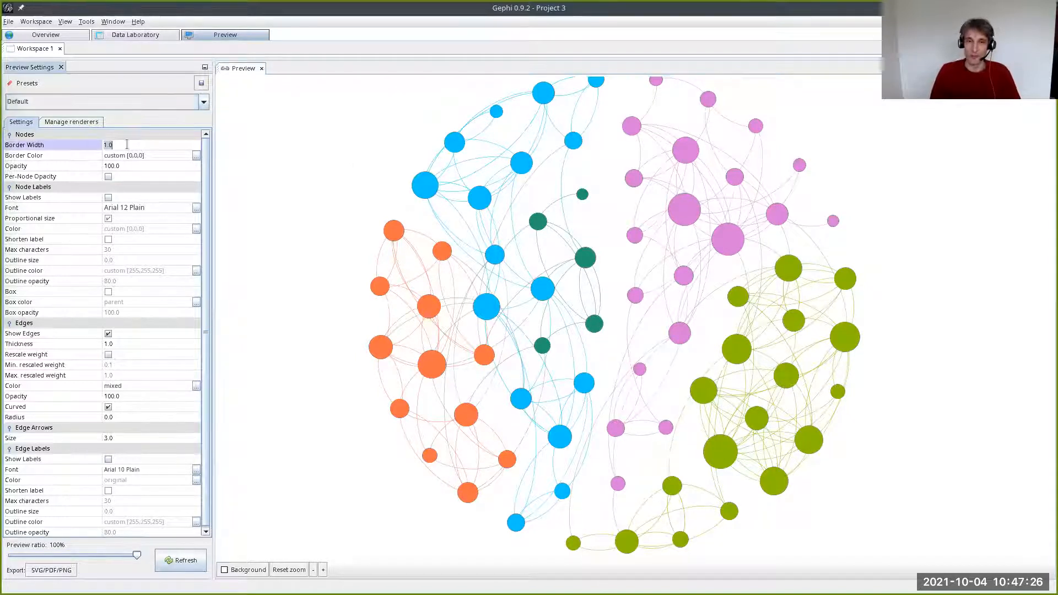
text(20)
key(Return)
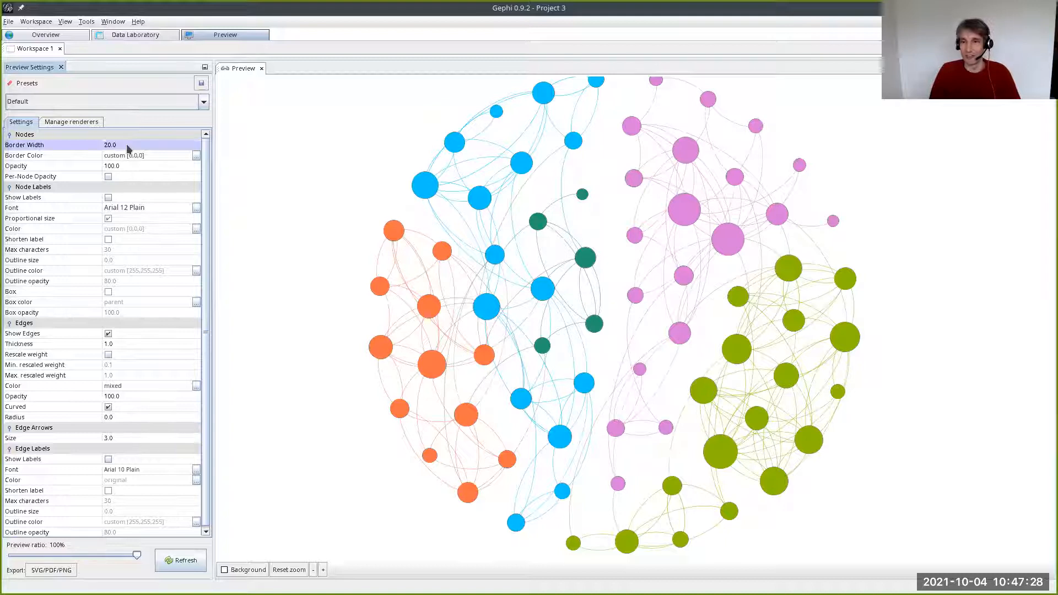
click(173, 558)
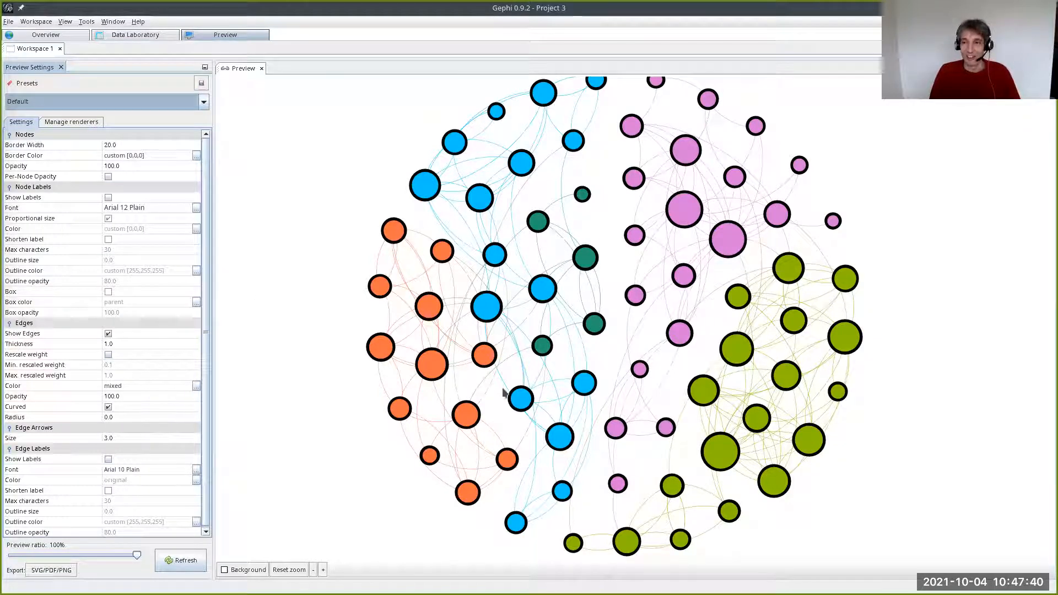
- Set the node opacity to 60, refresh the preview, and inspect the semi-transparent nodes up close
click(114, 166)
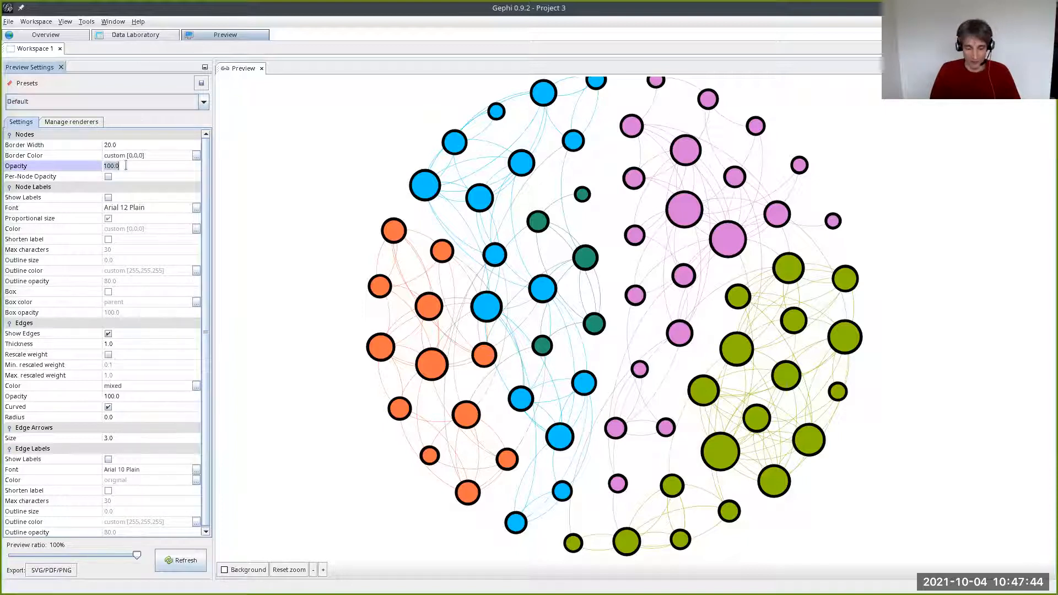
text(6)
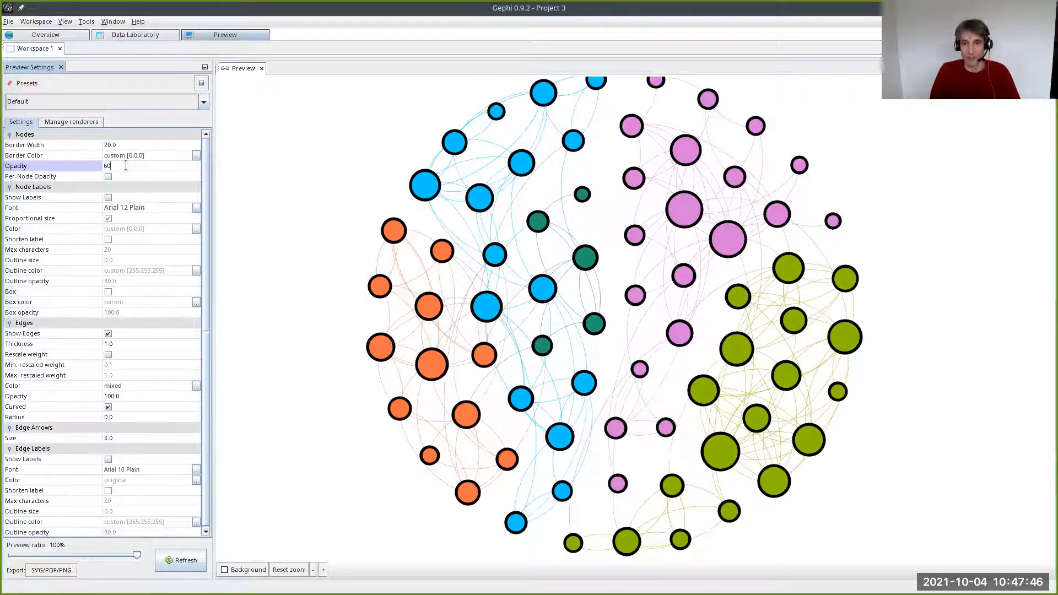
text(0)
key(Return)
click(177, 560)
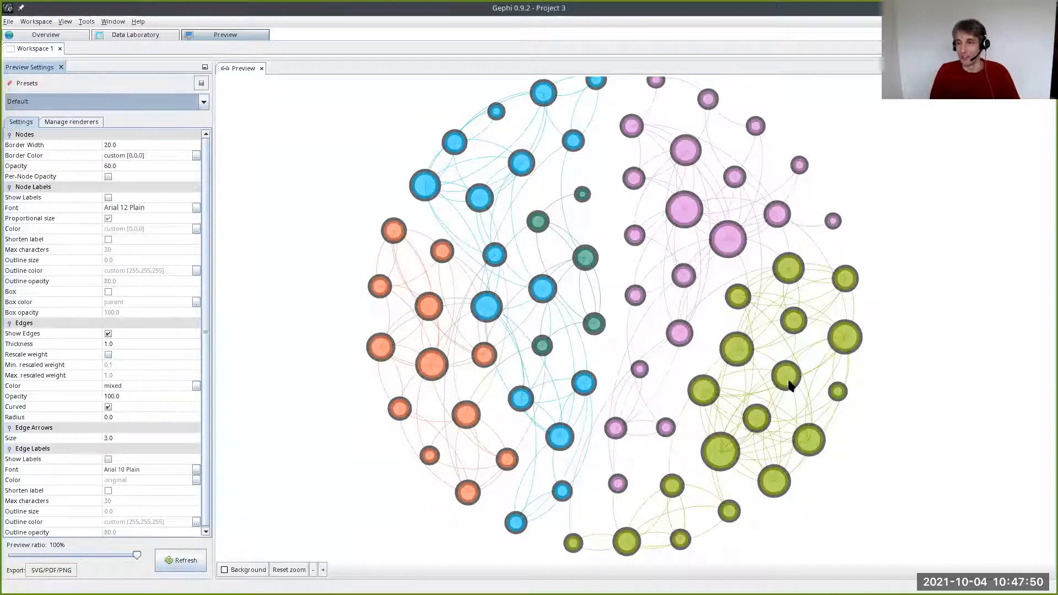
scroll(481, 357, up, 5)
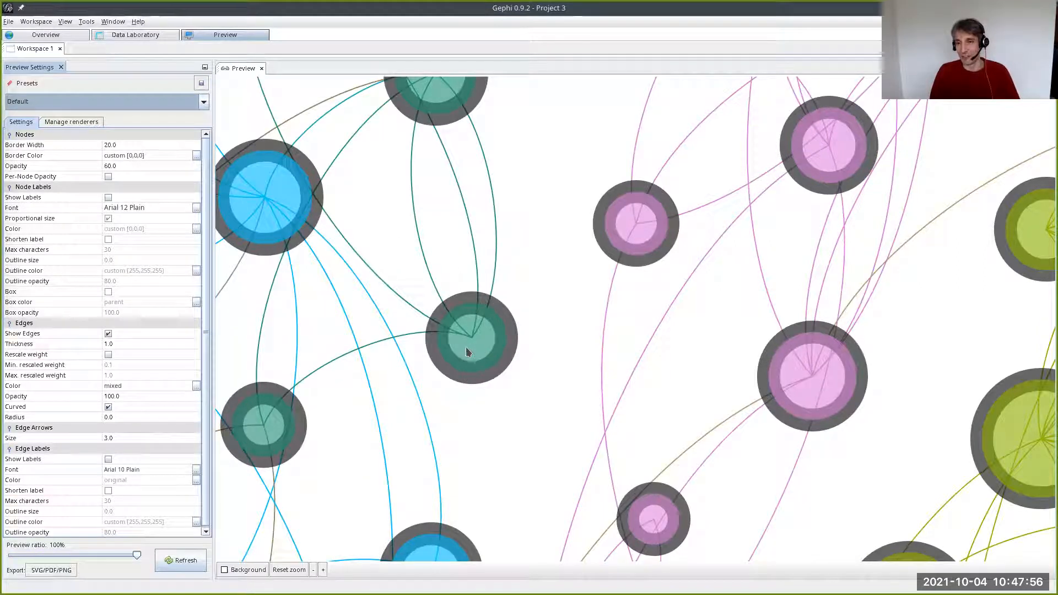
scroll(500, 380, down, 3)
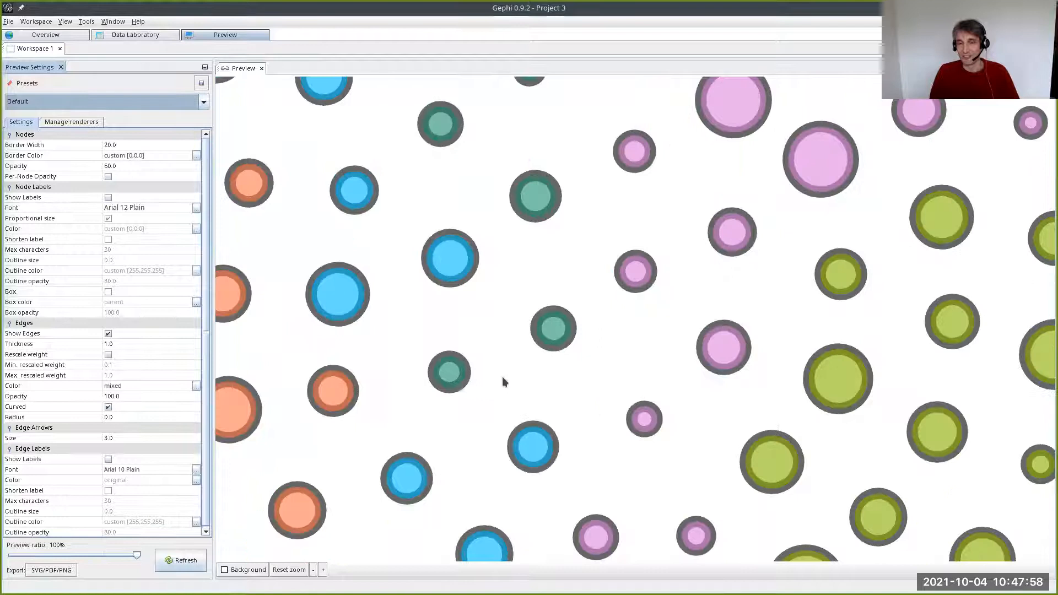
scroll(504, 380, down, 3)
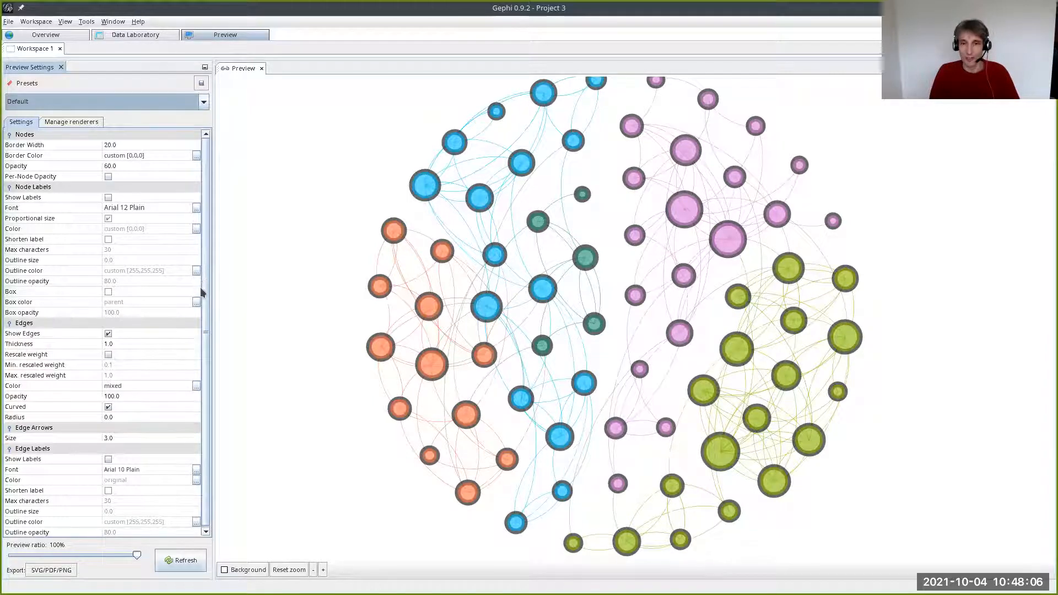
- Try to show labels in the preview by enabling the edge labels and refreshing the rendering
click(108, 459)
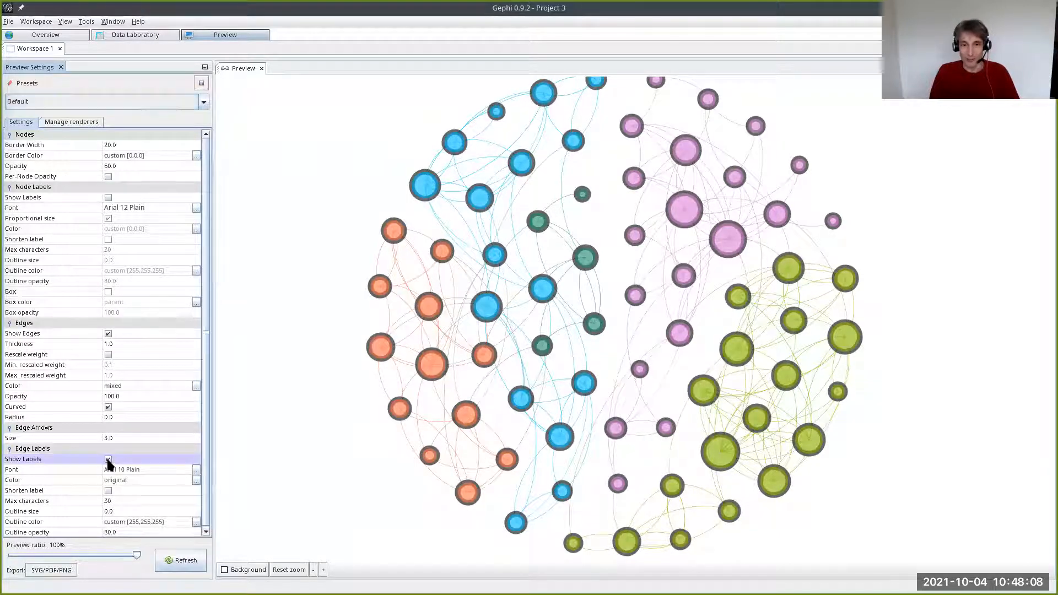
click(169, 567)
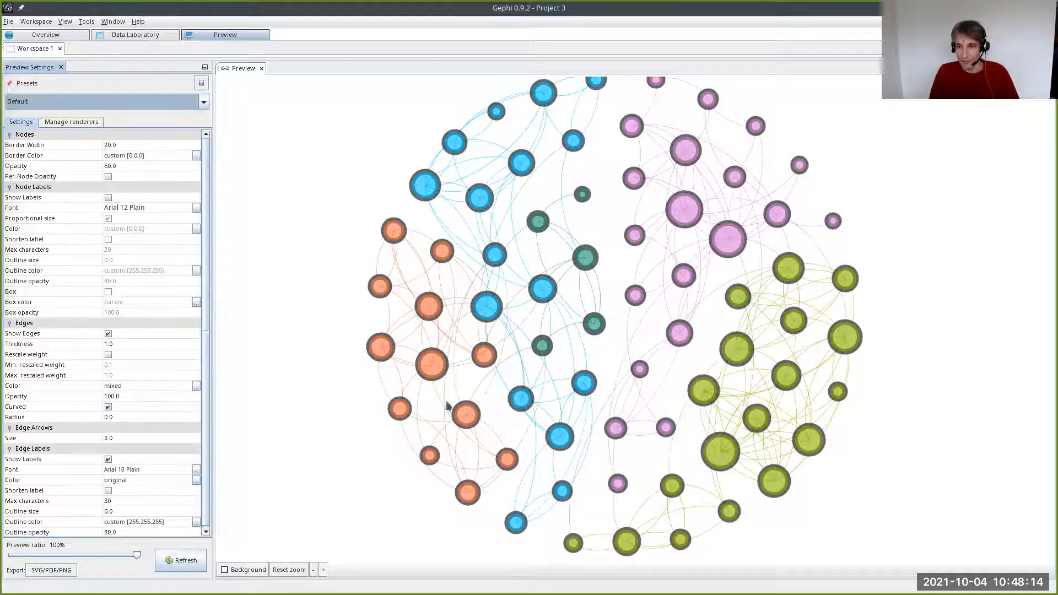
scroll(449, 385, up, 5)
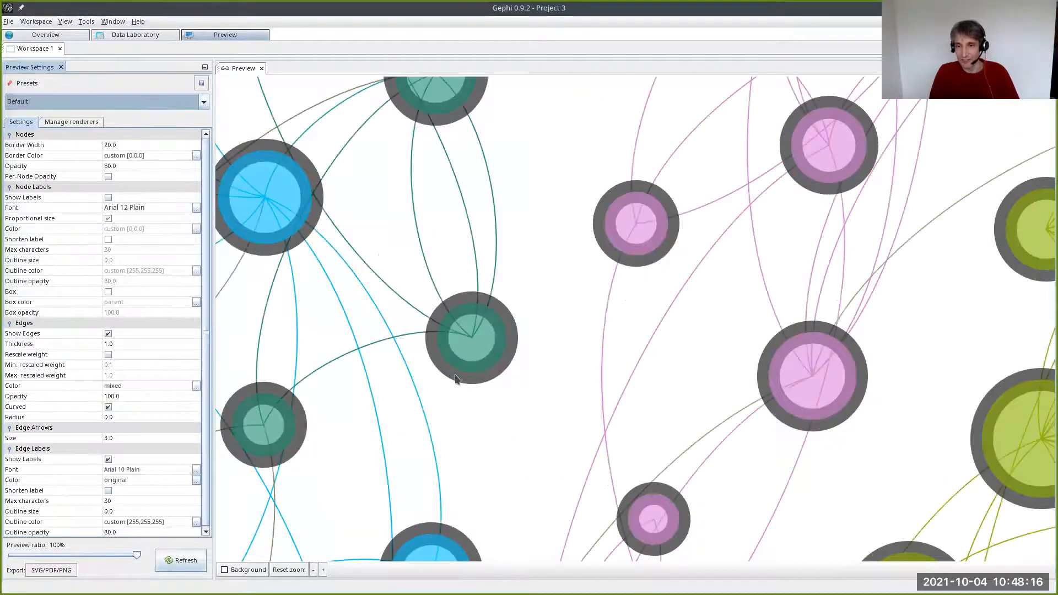
scroll(455, 378, down, 6)
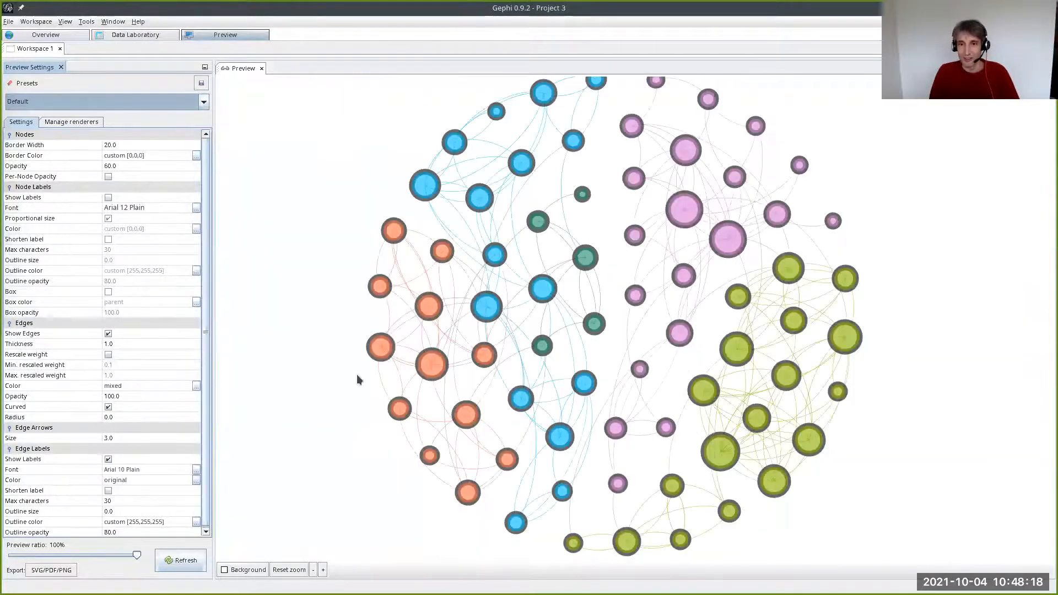
- Turn on node labels for the Overview graph, then refresh the Preview rendering and check it for labels
click(56, 35)
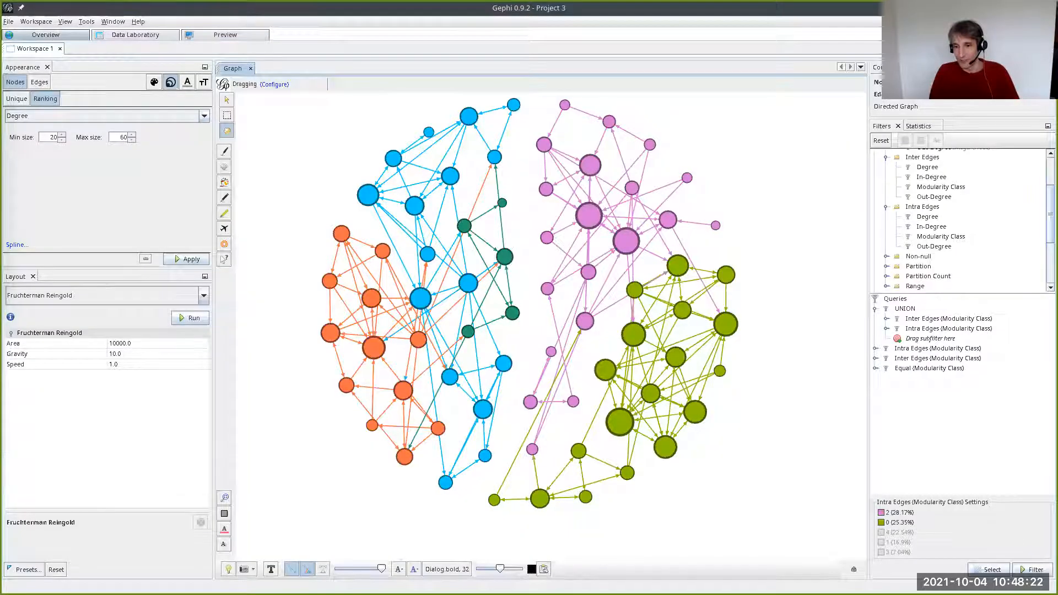
click(270, 569)
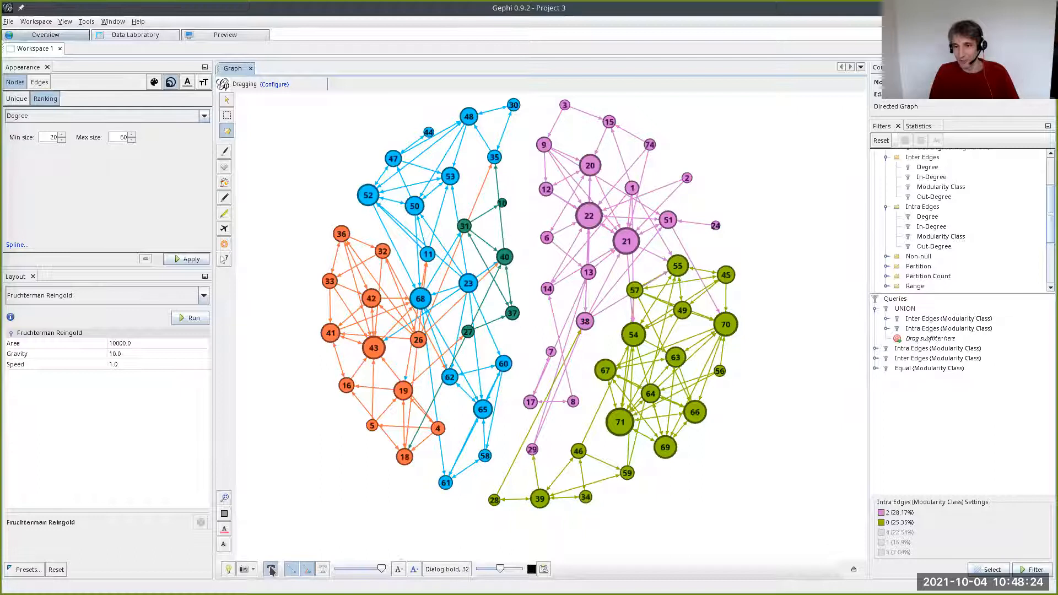
click(220, 35)
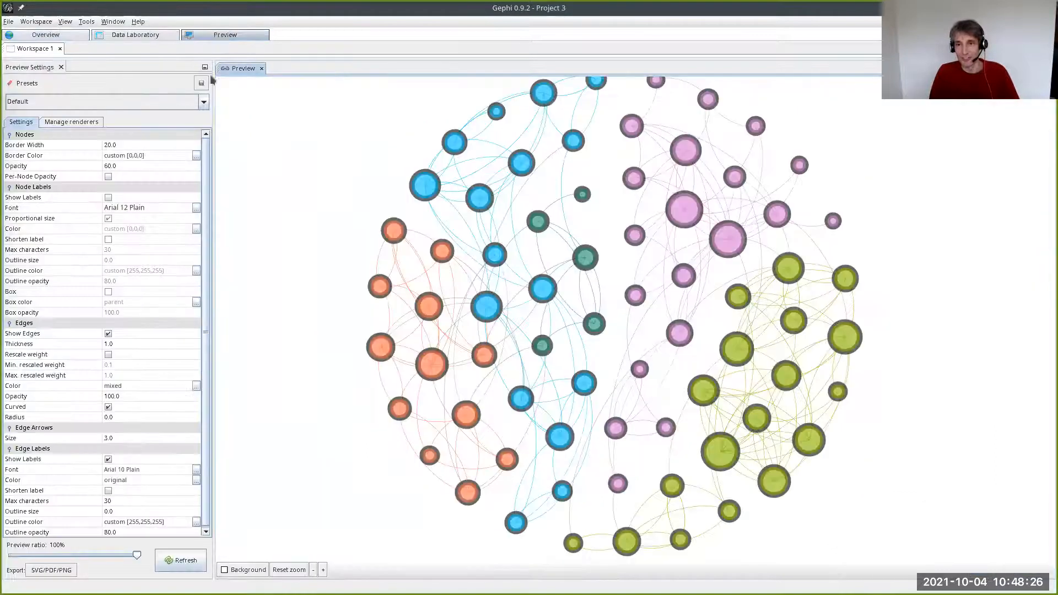
click(182, 561)
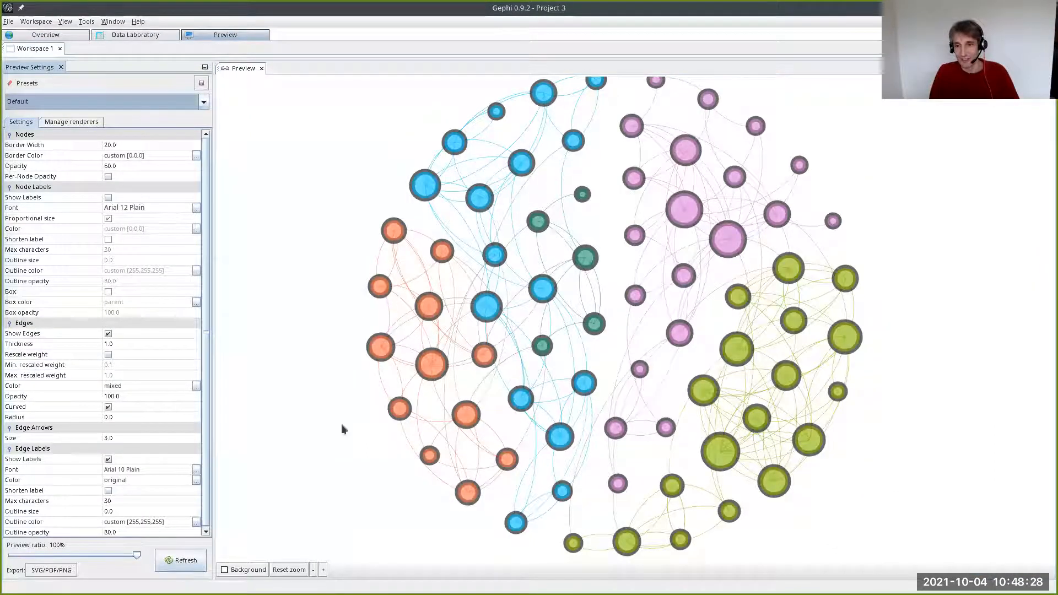
scroll(469, 430, up, 5)
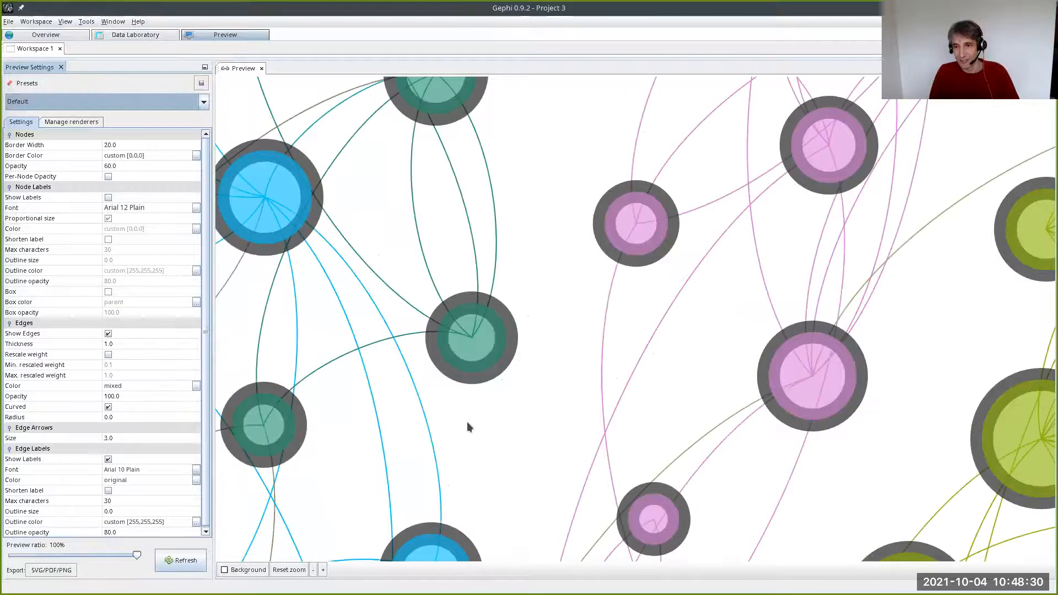
scroll(467, 427, down, 5)
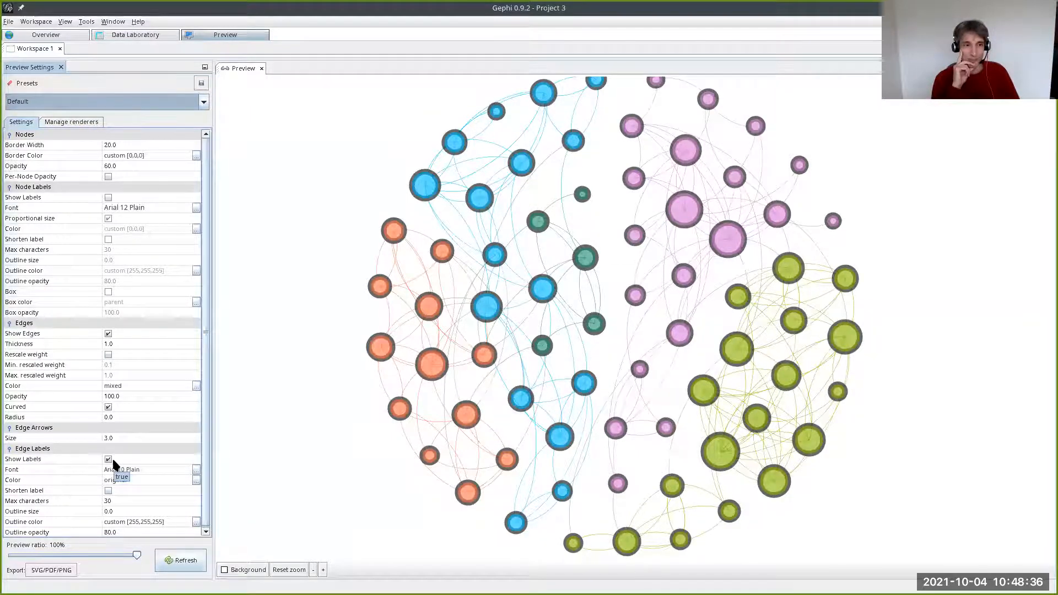
click(175, 559)
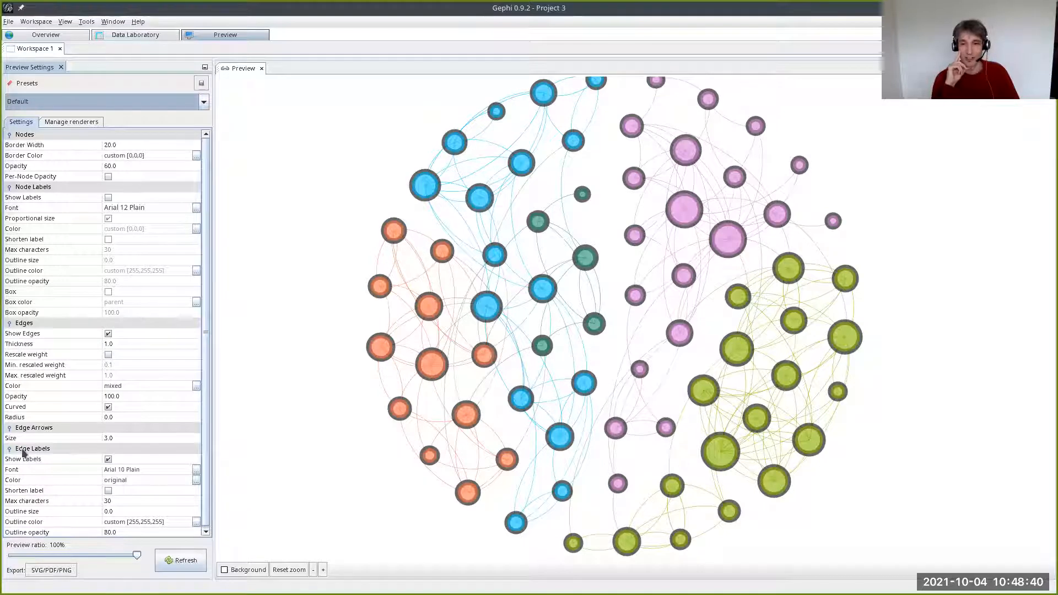
- Disable the edge labels, enable the node labels in the preview settings, and refresh the rendering
click(108, 459)
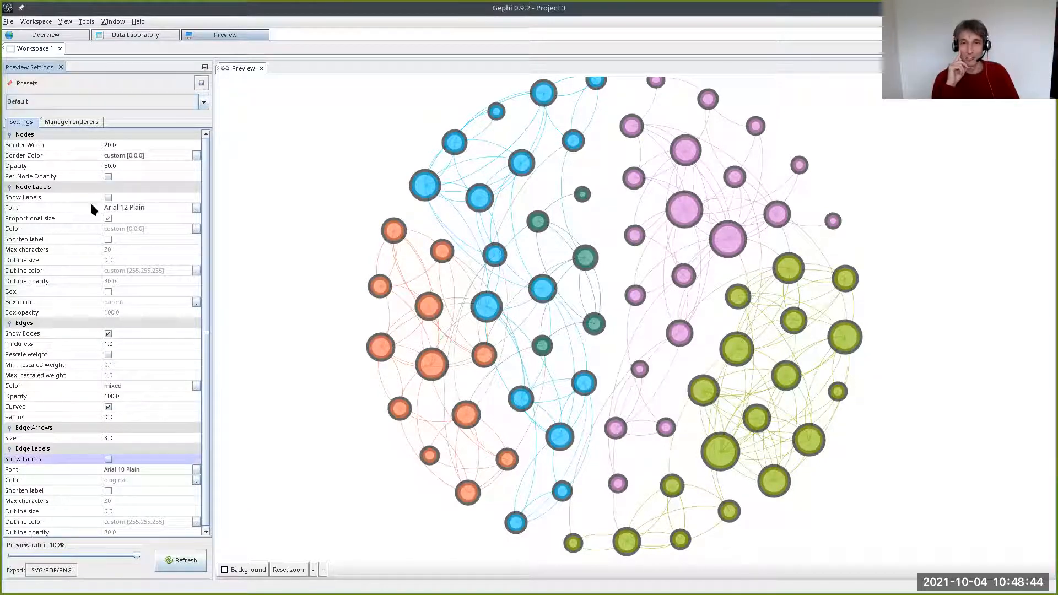
click(108, 198)
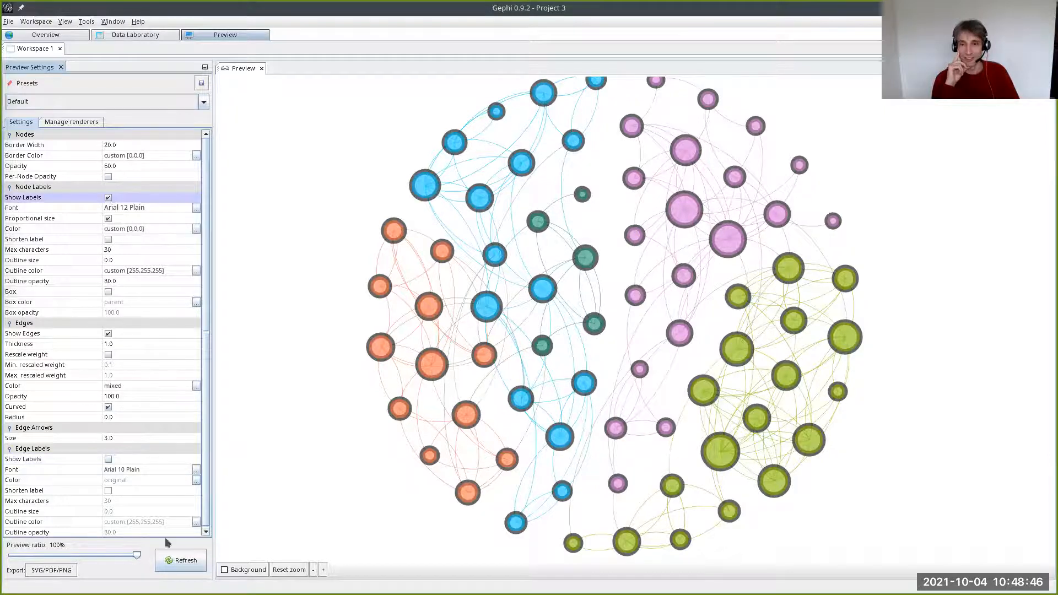
click(187, 559)
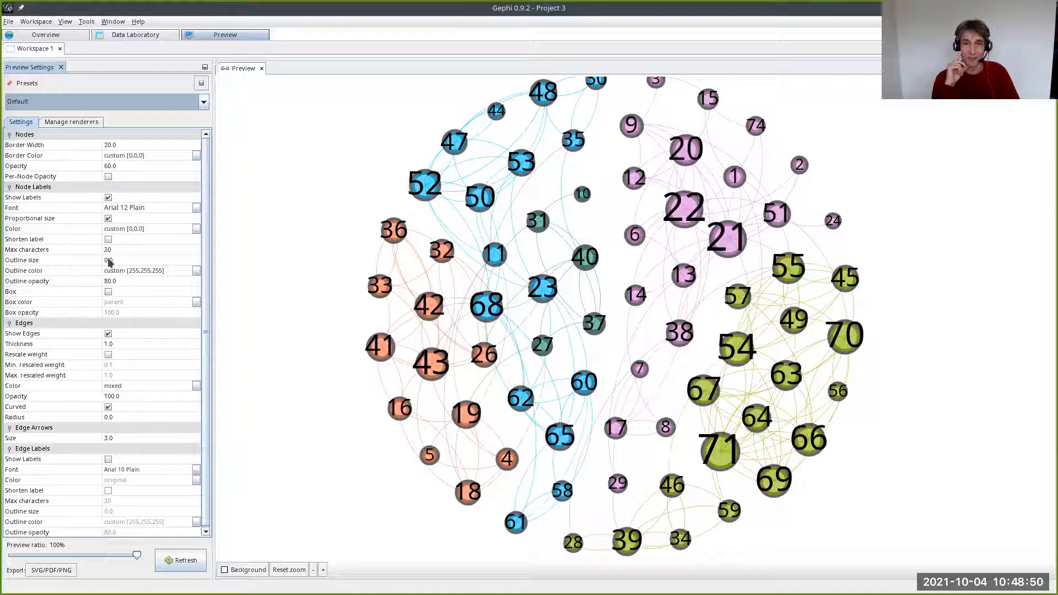
- Set the preview's node label font size to 5 and refresh the rendering
click(196, 208)
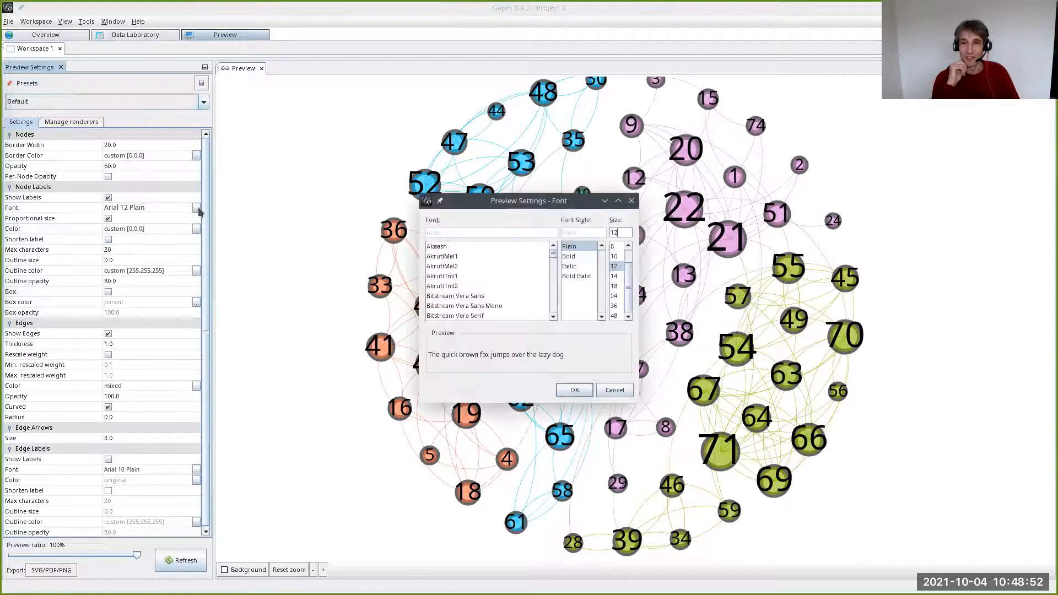
scroll(617, 272, up, 1)
click(612, 257)
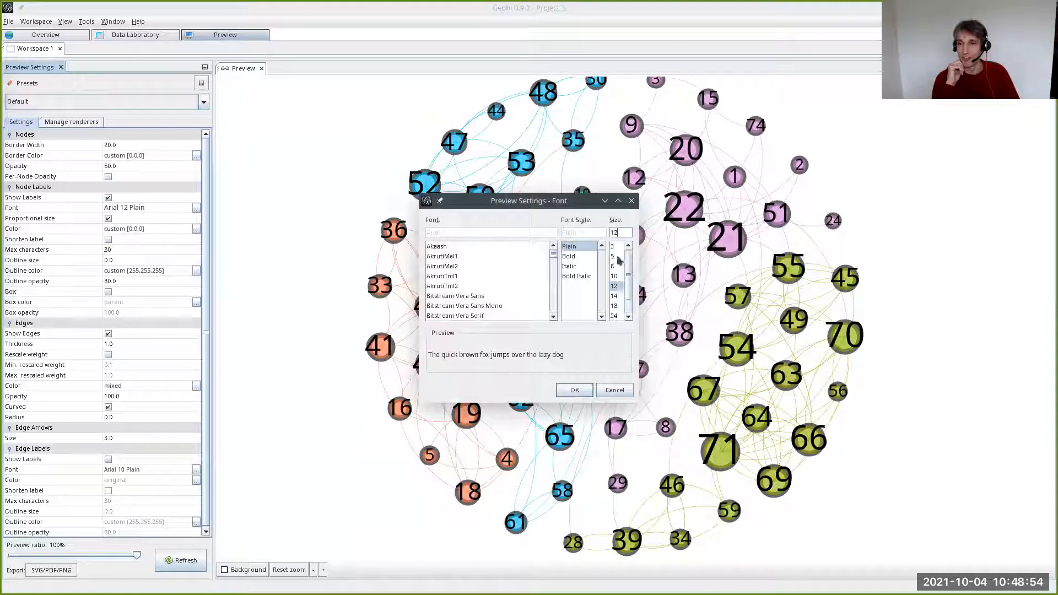
click(575, 390)
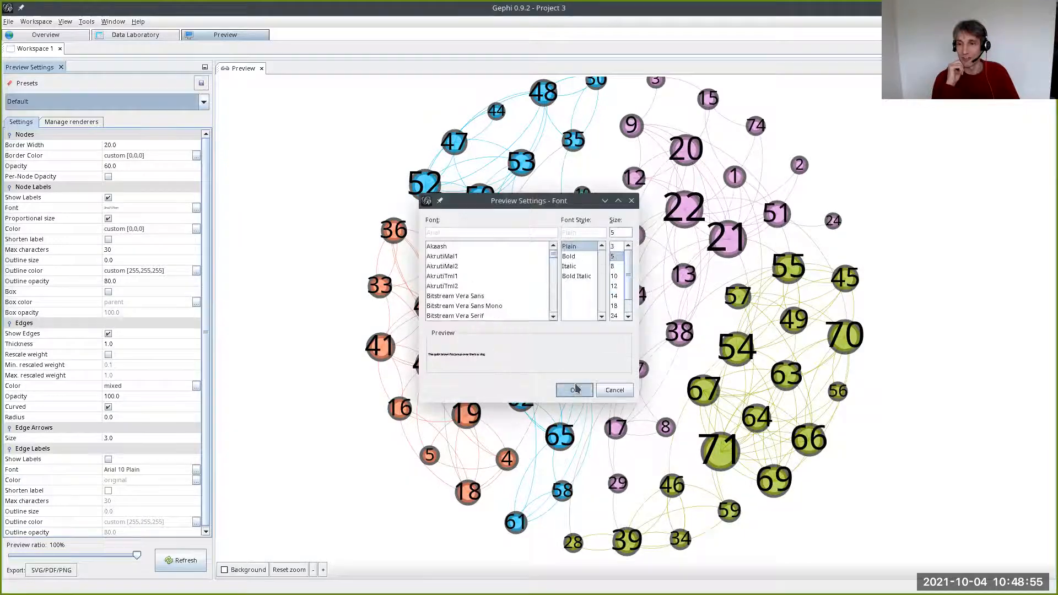
click(181, 560)
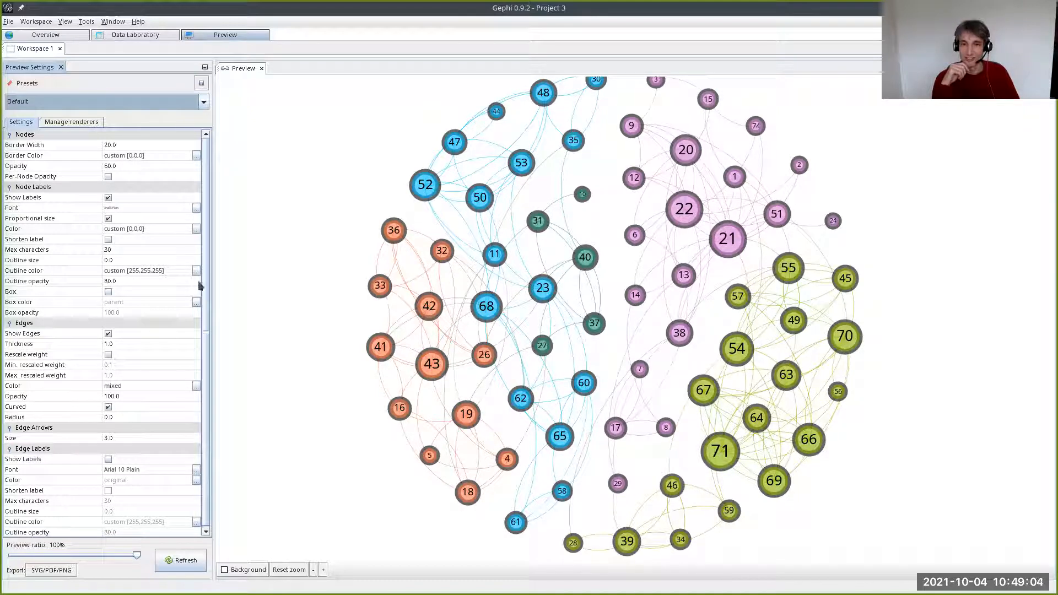
- Set the node label outline size to 5, refresh the rendering, and inspect the outlined labels up close
click(158, 260)
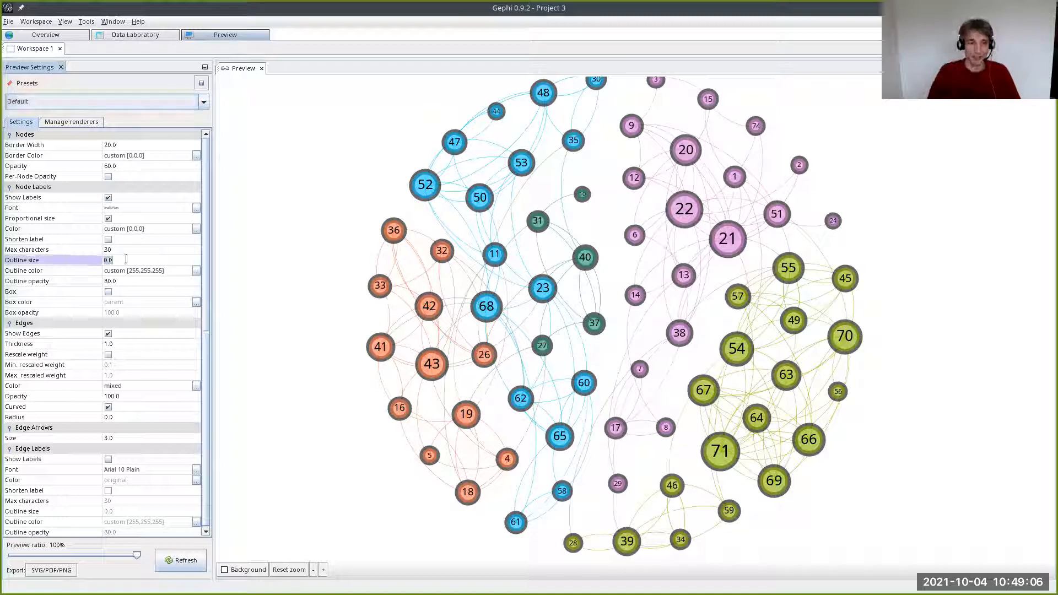
text(5)
key(Return)
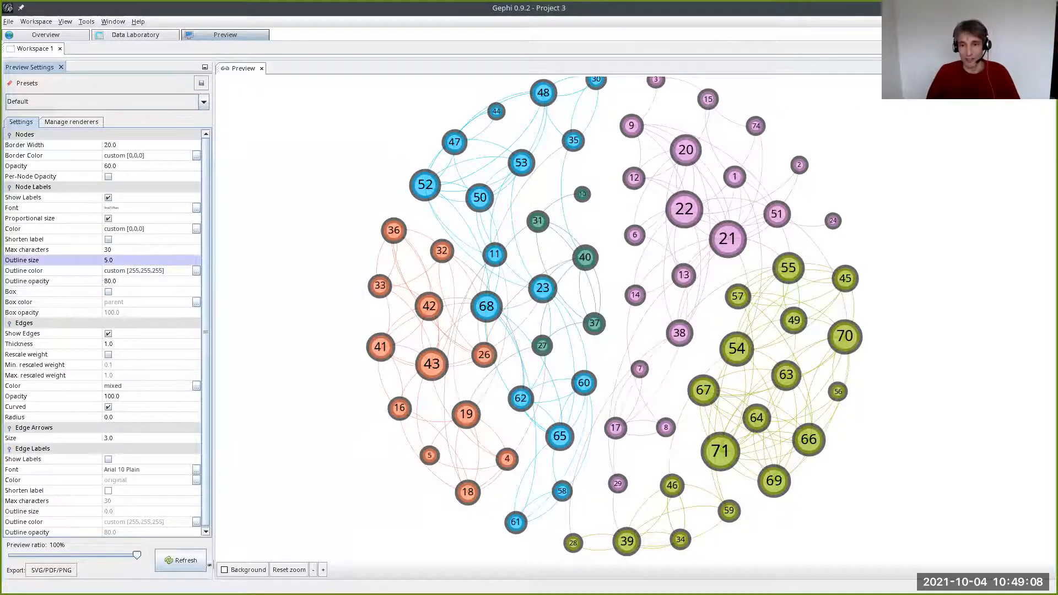
click(179, 560)
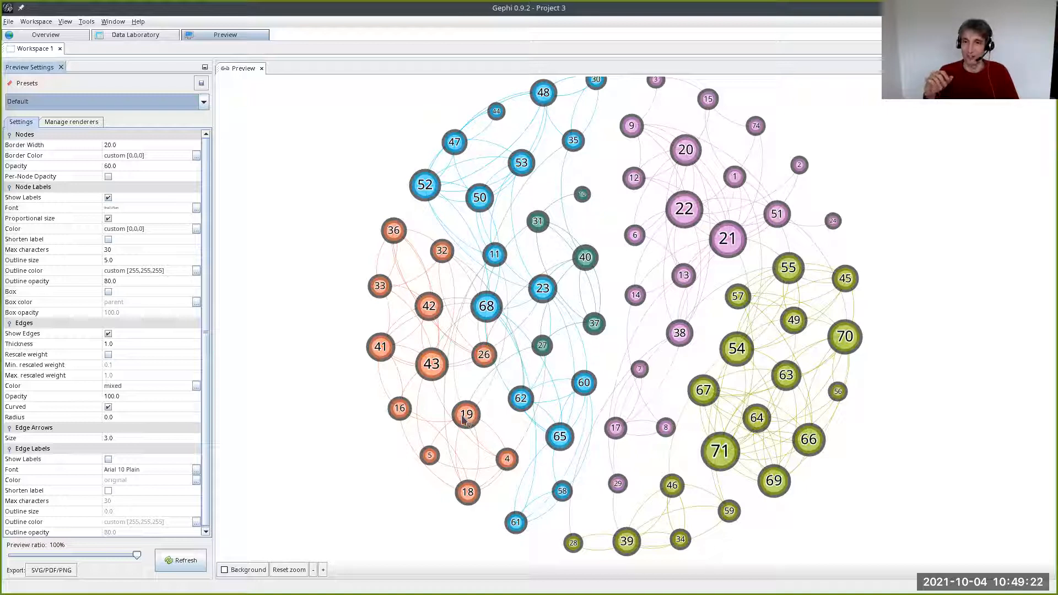
scroll(503, 355, up, 5)
scroll(503, 355, down, 2)
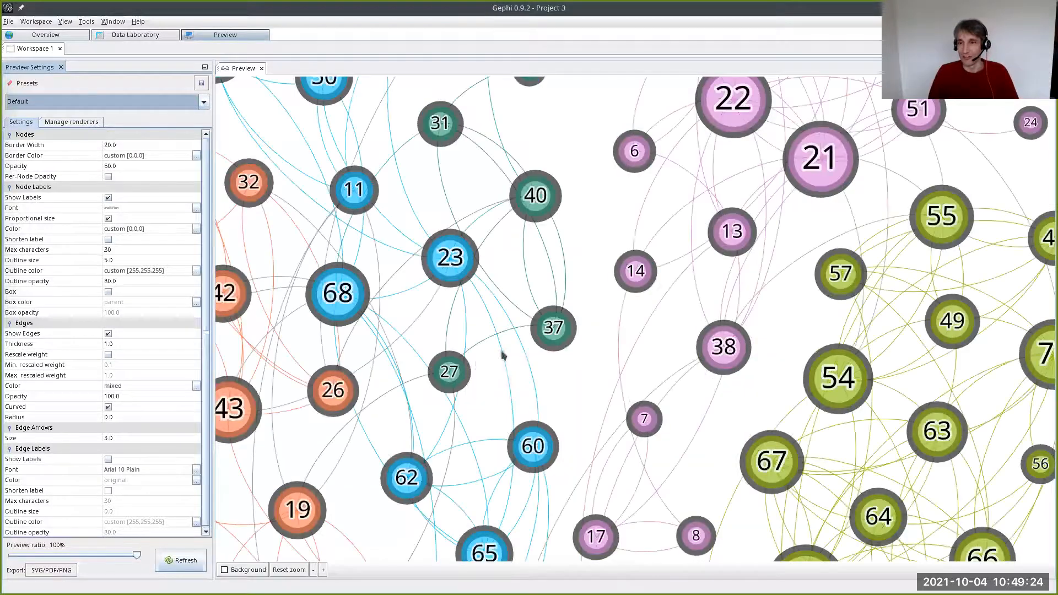
drag(748, 113, 760, 169)
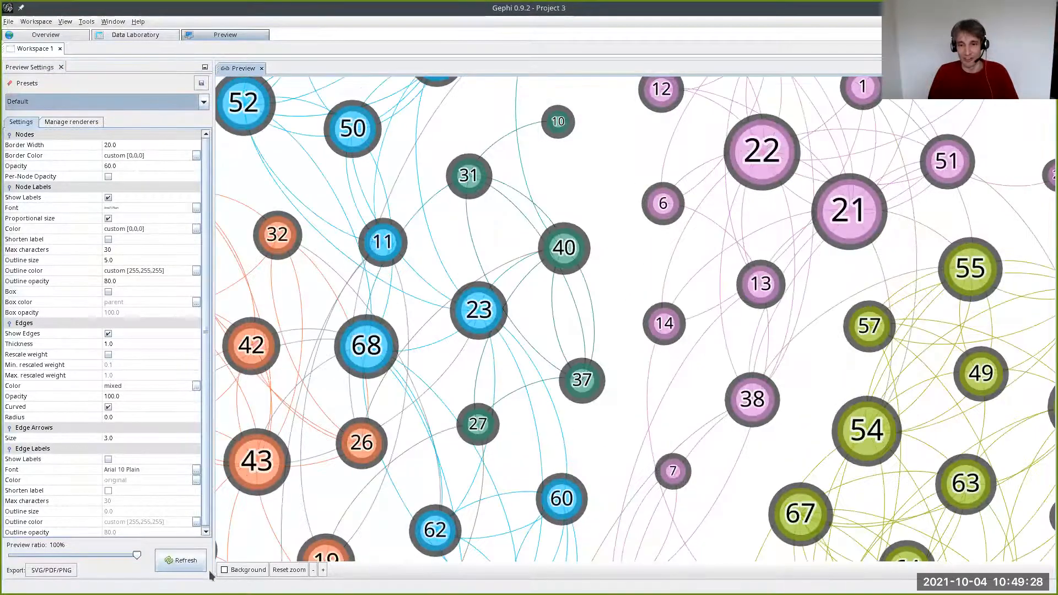
- Move node 22 in the Overview graph so it overlaps node 21, then return to the Preview and refresh the rendering
click(51, 34)
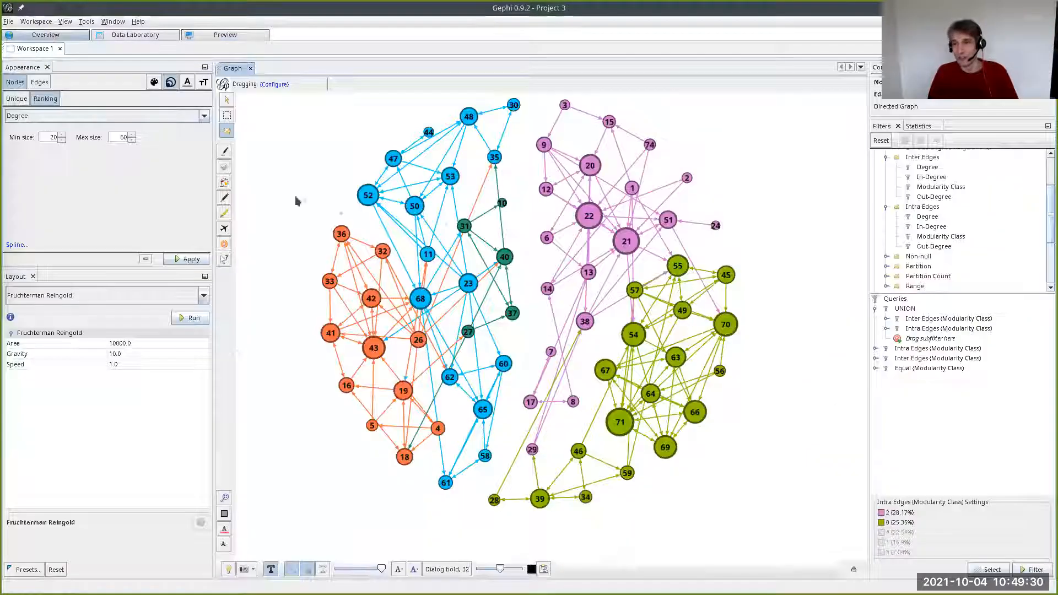
drag(591, 228, 626, 251)
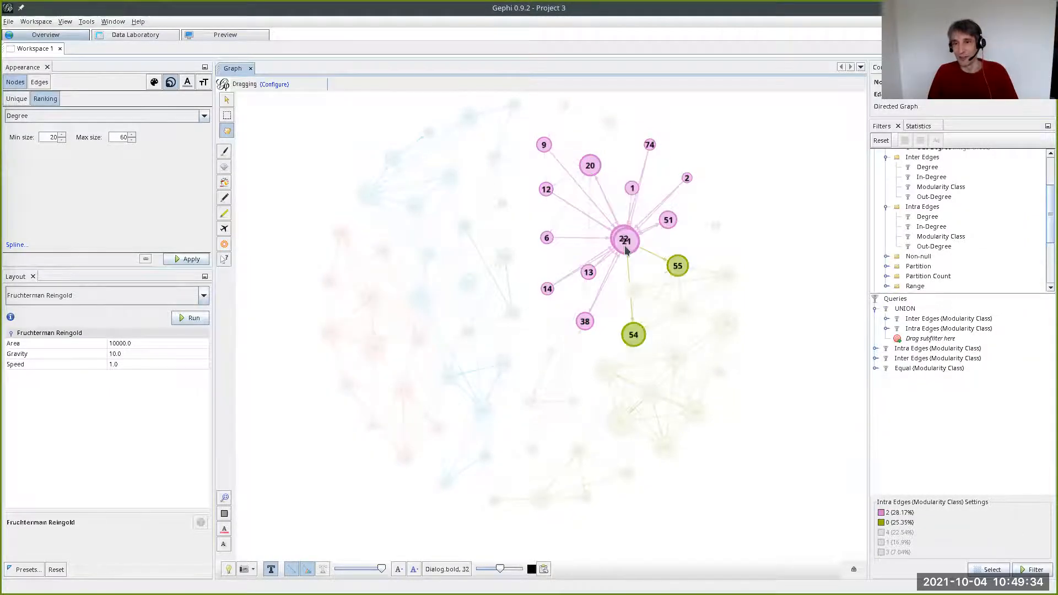
click(202, 37)
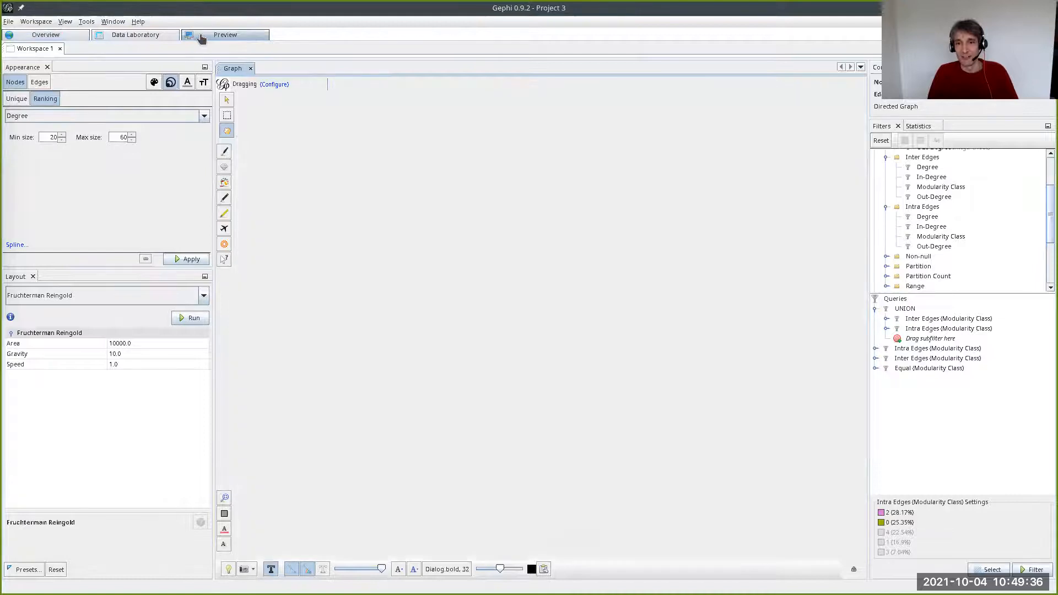
click(173, 563)
click(762, 223)
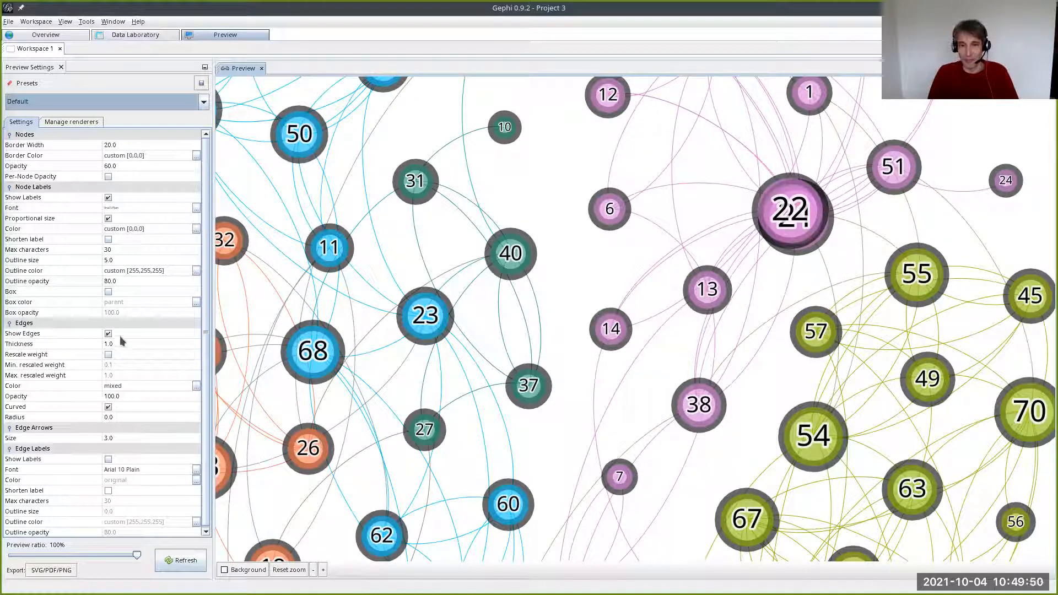
- Set the node label outline size to 0 and refresh to compare the overlapping labels
click(118, 262)
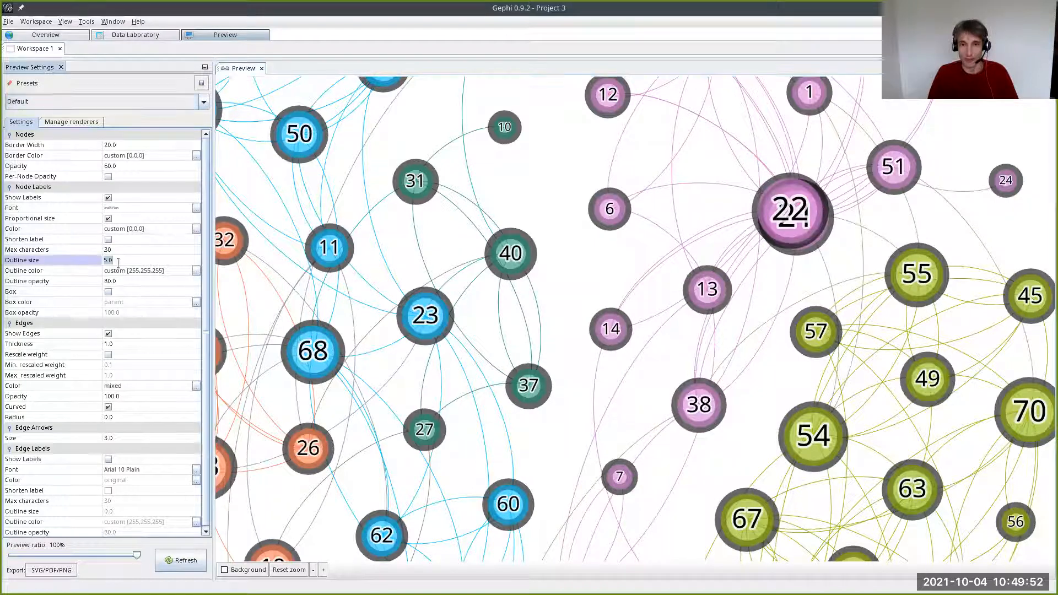
text(0)
click(177, 560)
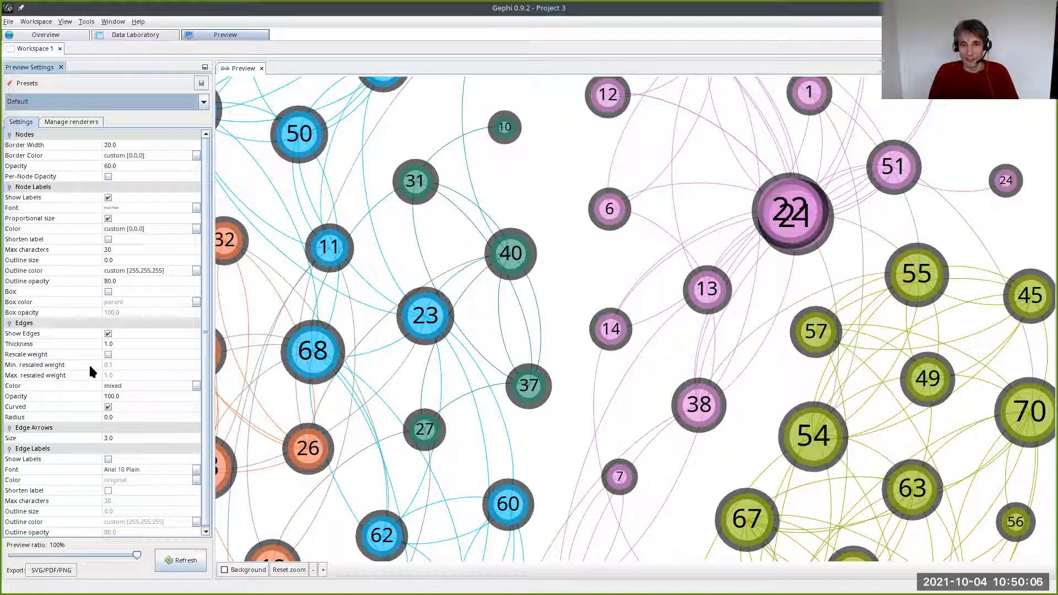
- Restore the node label outline size to 5 and refresh the rendering
click(117, 260)
text(5)
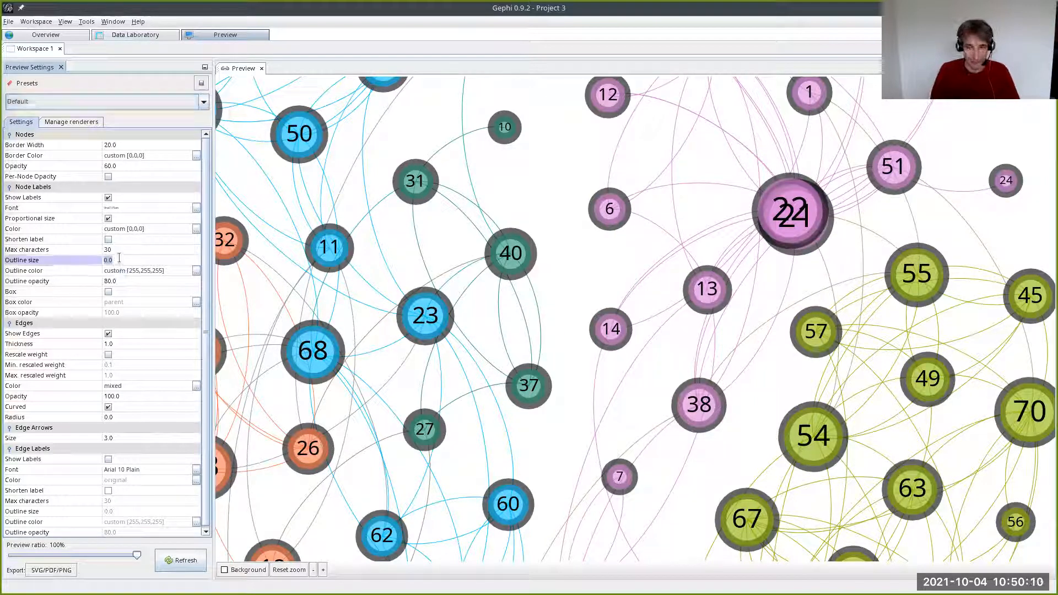
key(Return)
click(181, 560)
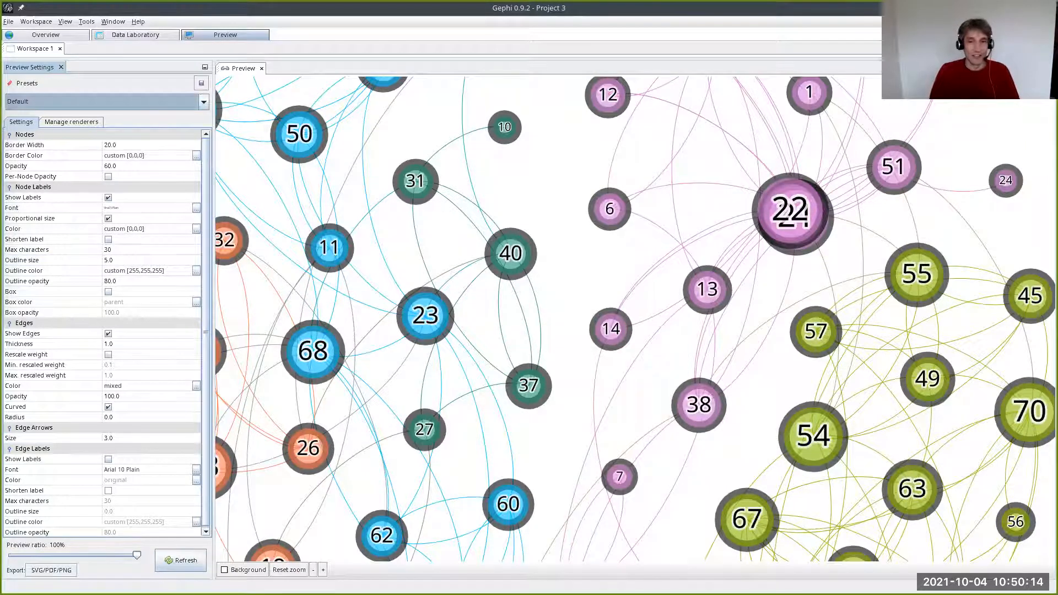
- Set the edge thickness to 8 and refresh the rendering
scroll(506, 296, down, 3)
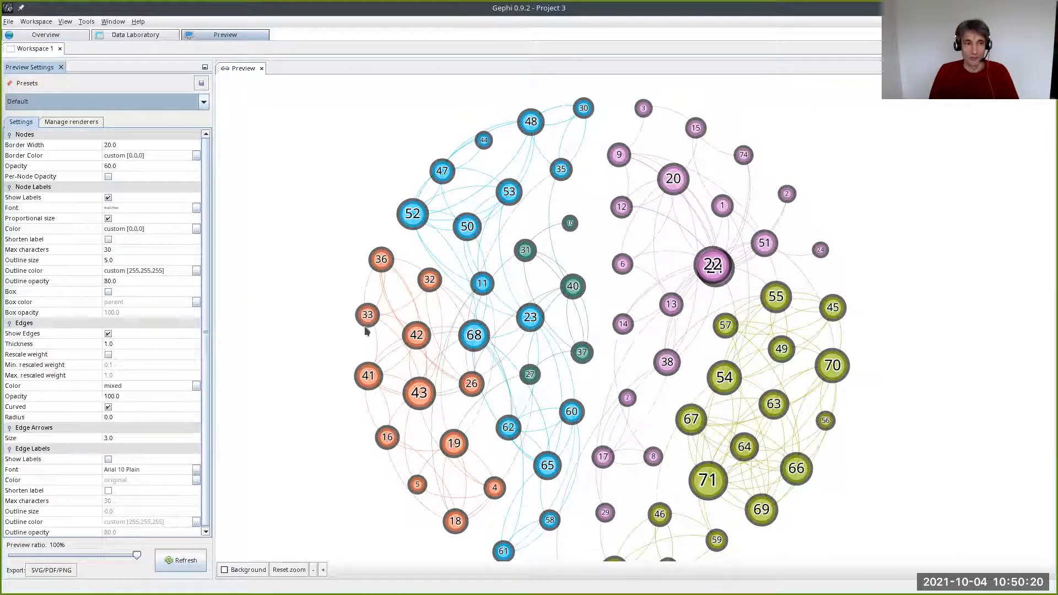
click(190, 376)
click(129, 345)
text(8)
key(Return)
click(174, 562)
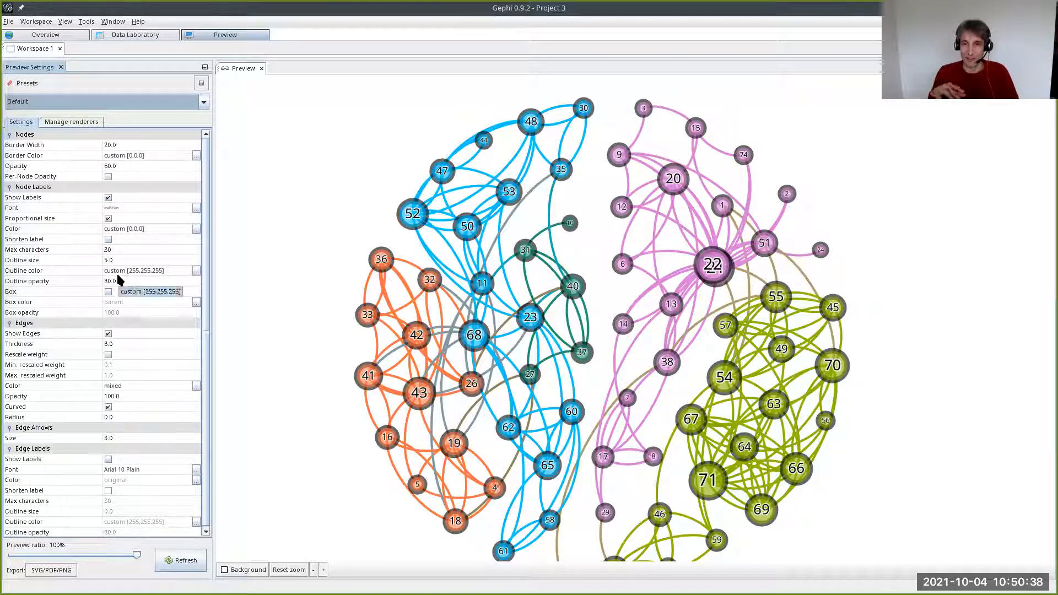
- Reduce the edge thickness to 5 and refresh the rendering
click(115, 344)
text(5)
click(177, 564)
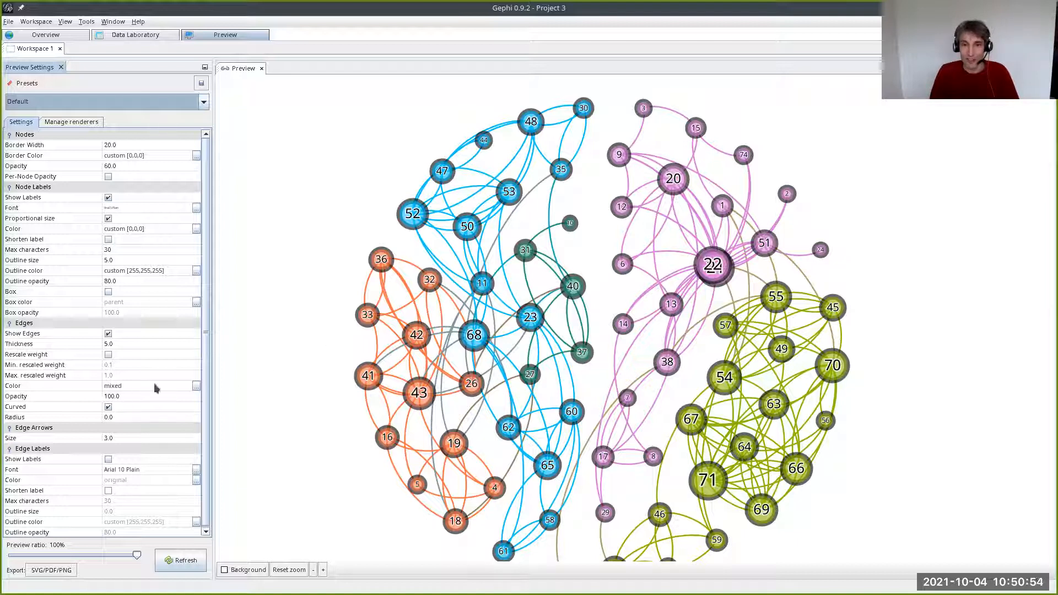
- Review the available edge colour options without changing them, and examine the mixed-colour edges between communities up close
click(196, 387)
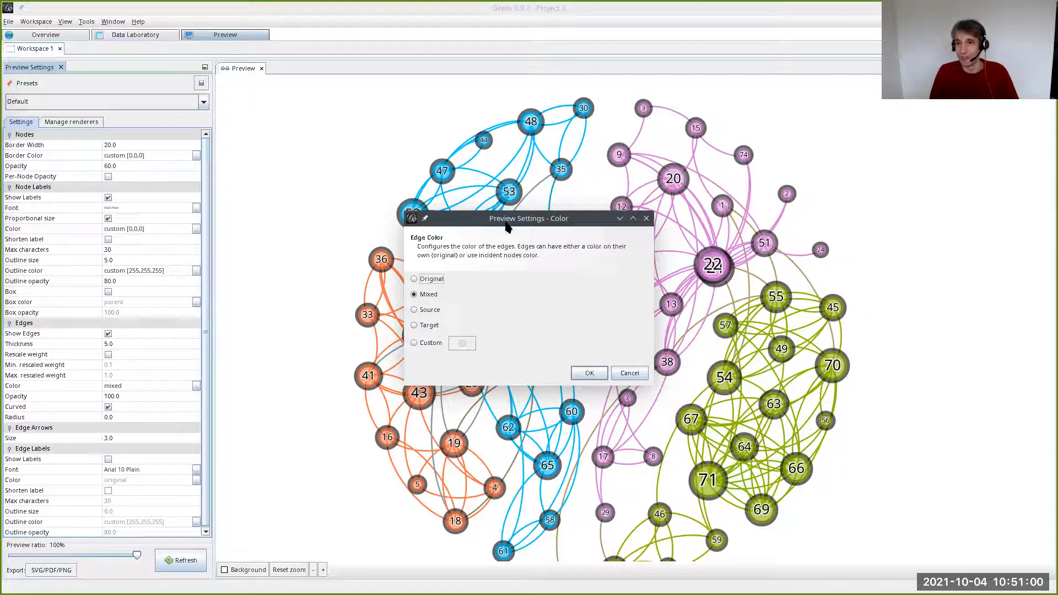
drag(505, 224, 340, 185)
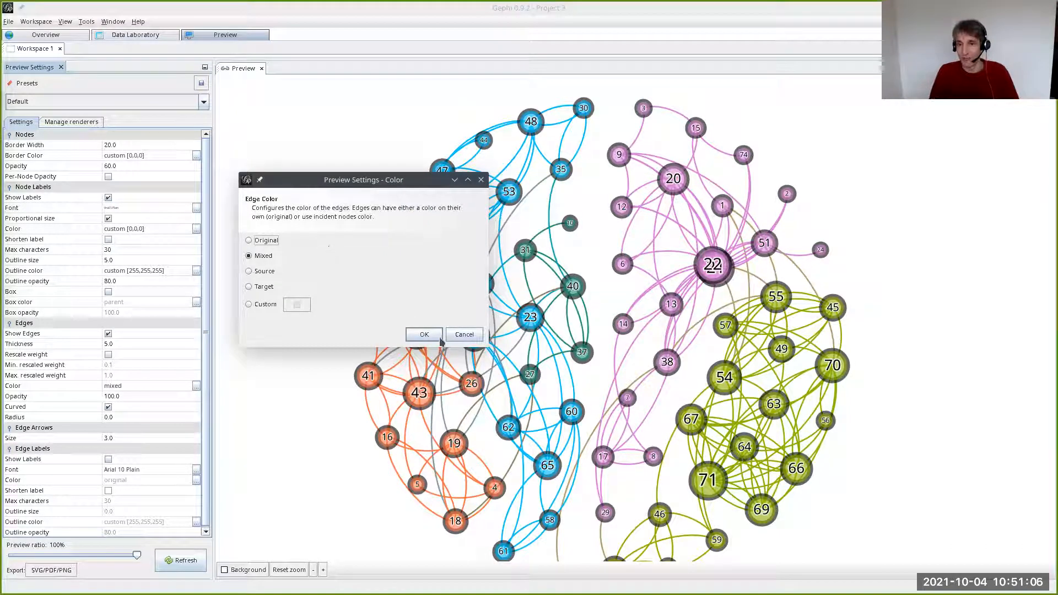
click(463, 338)
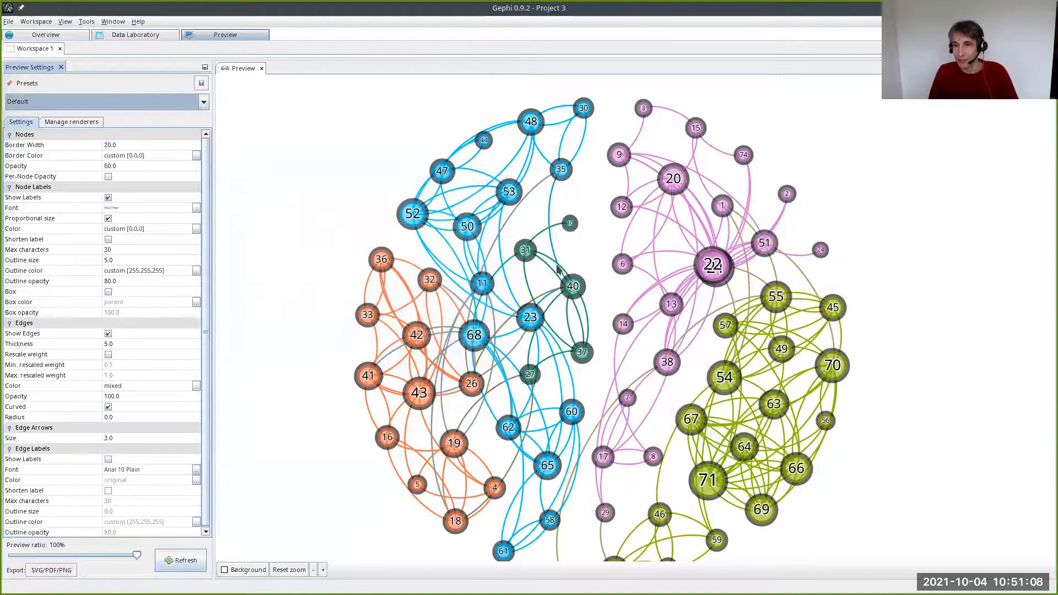
scroll(557, 269, up, 3)
drag(529, 182, 494, 310)
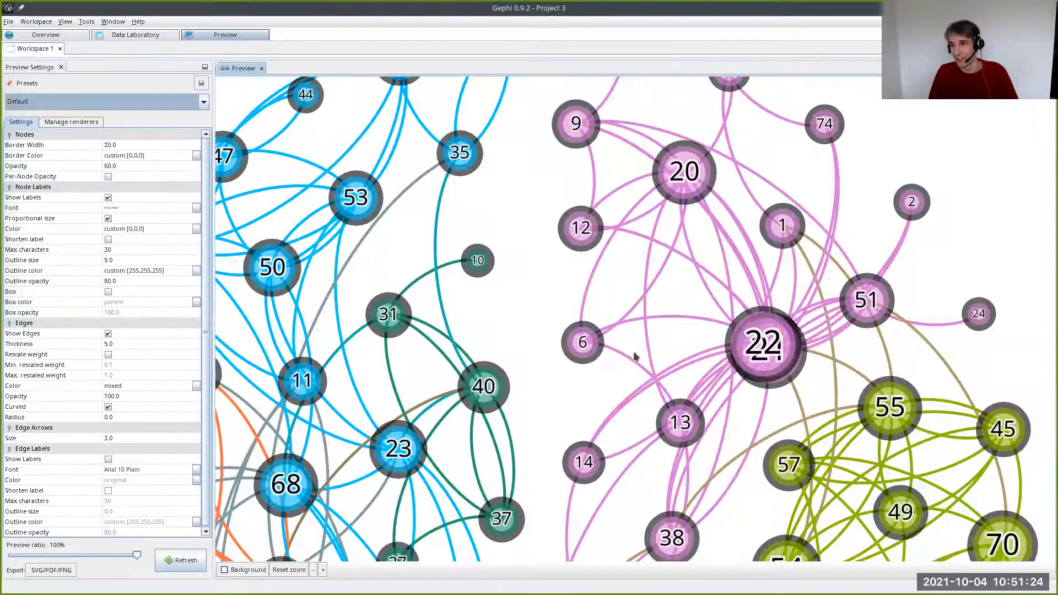
drag(633, 354, 455, 290)
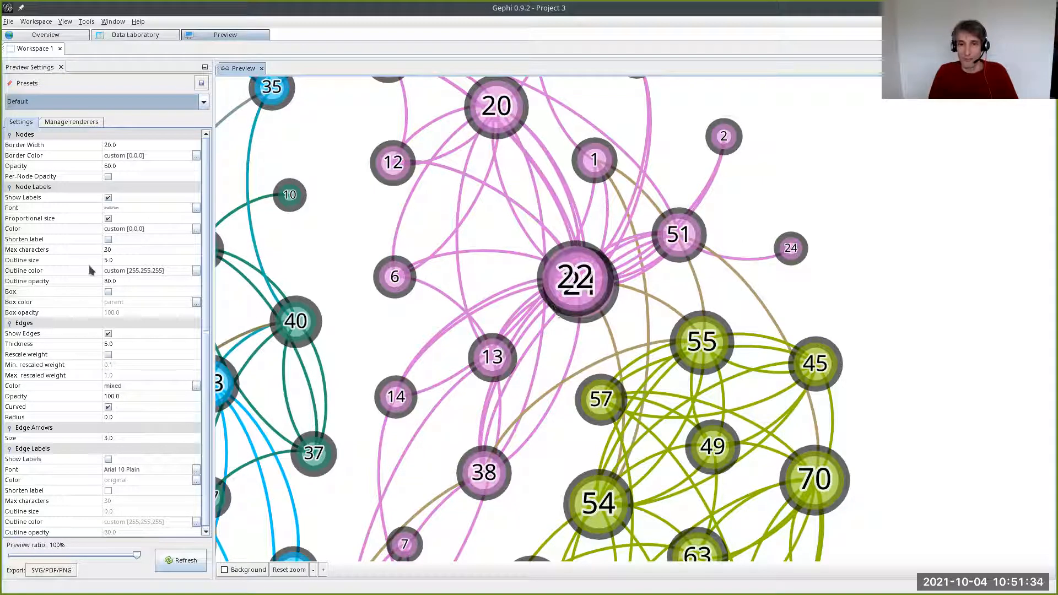
- Colour the edges by their source node and refresh the rendering
click(196, 386)
click(426, 312)
click(579, 377)
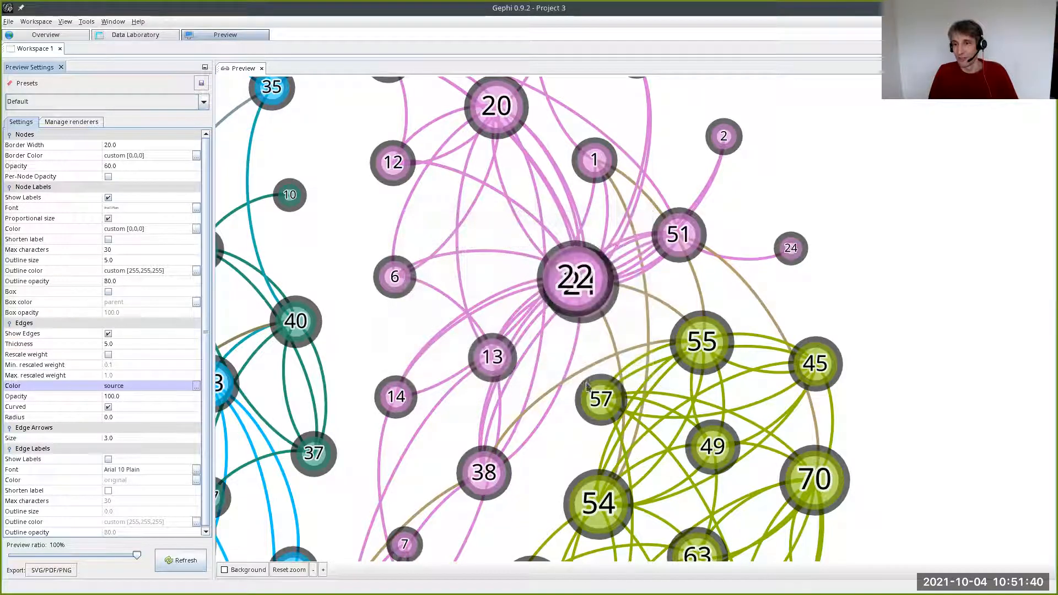
click(185, 560)
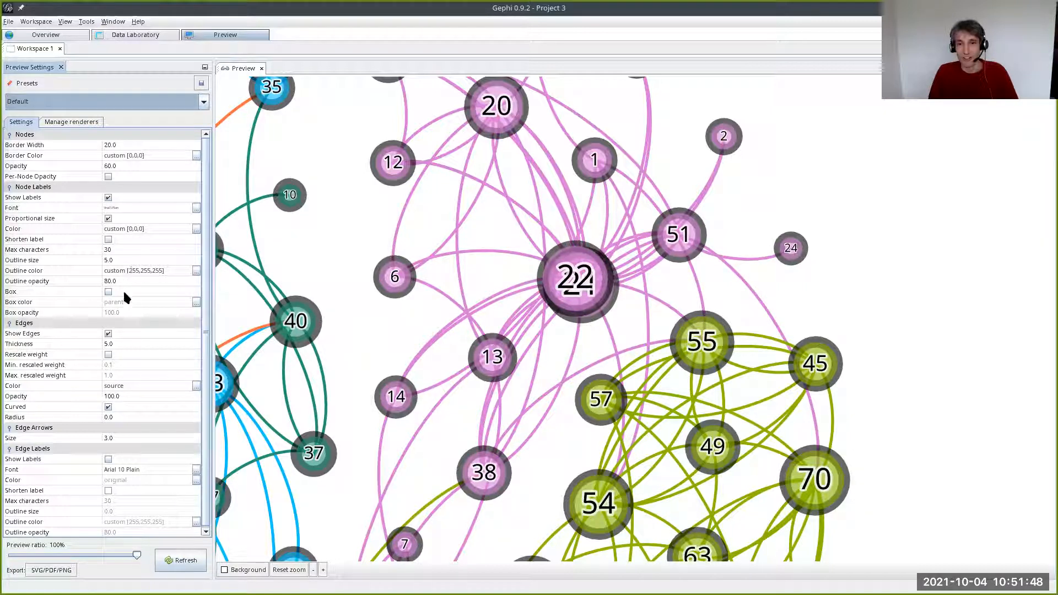
- Colour the edges by their target node and refresh the rendering
click(196, 385)
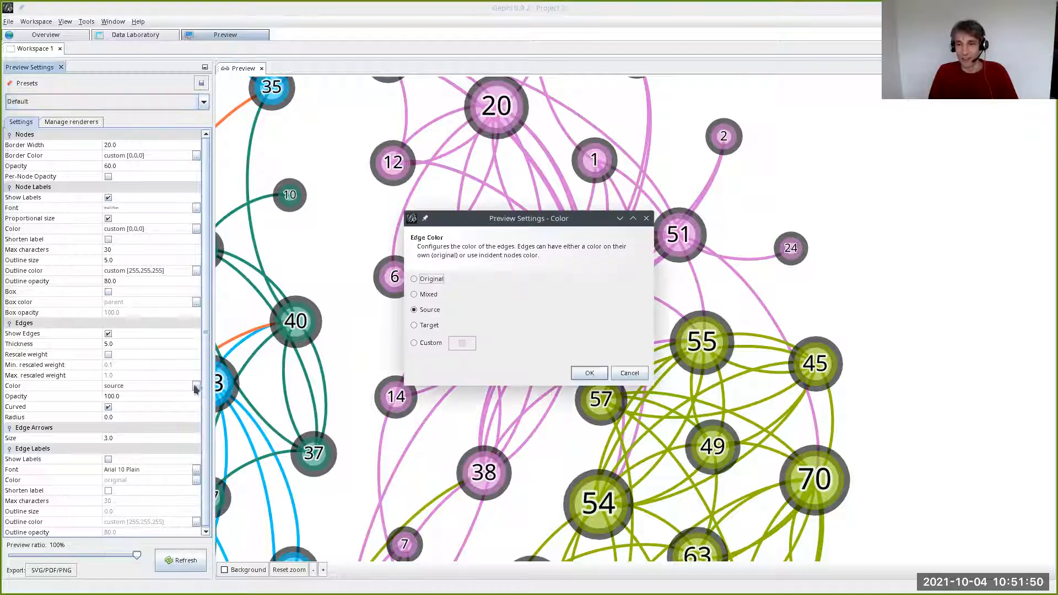
click(415, 326)
click(584, 375)
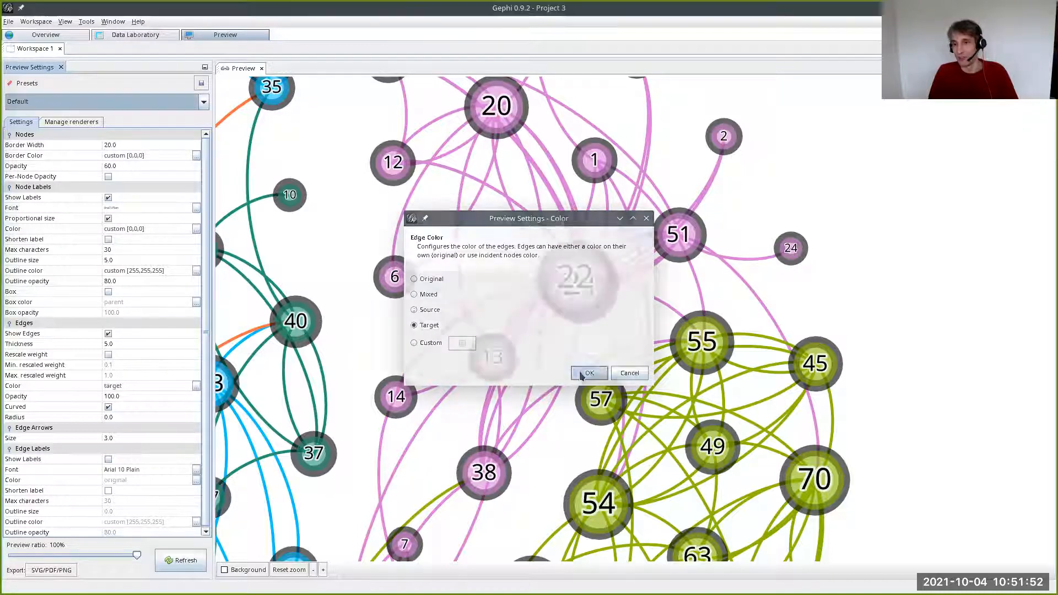
click(188, 562)
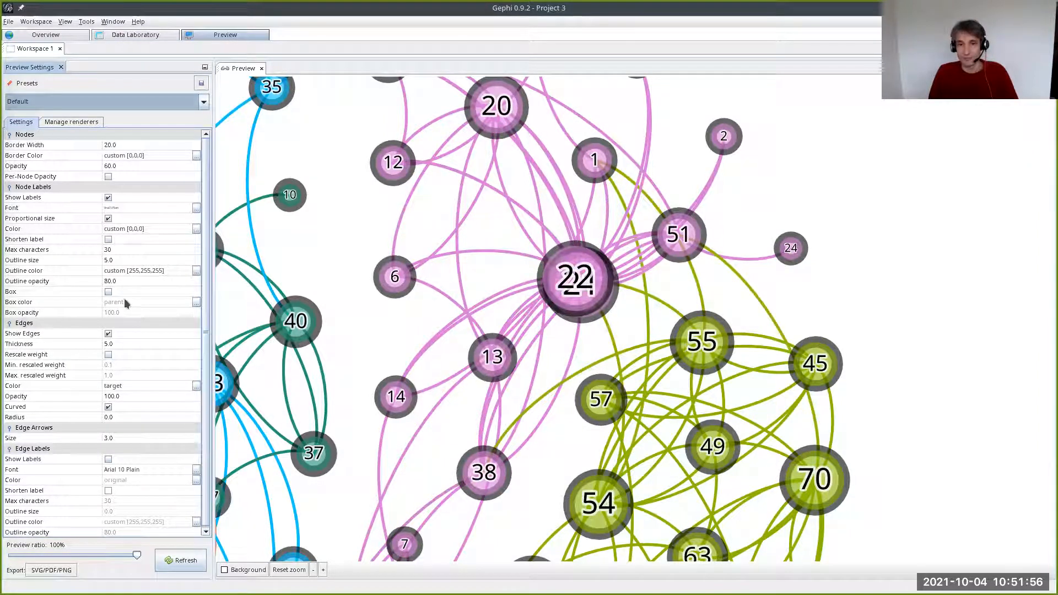
- Set the edge colour back to Mixed and refresh the rendering
click(196, 386)
click(422, 295)
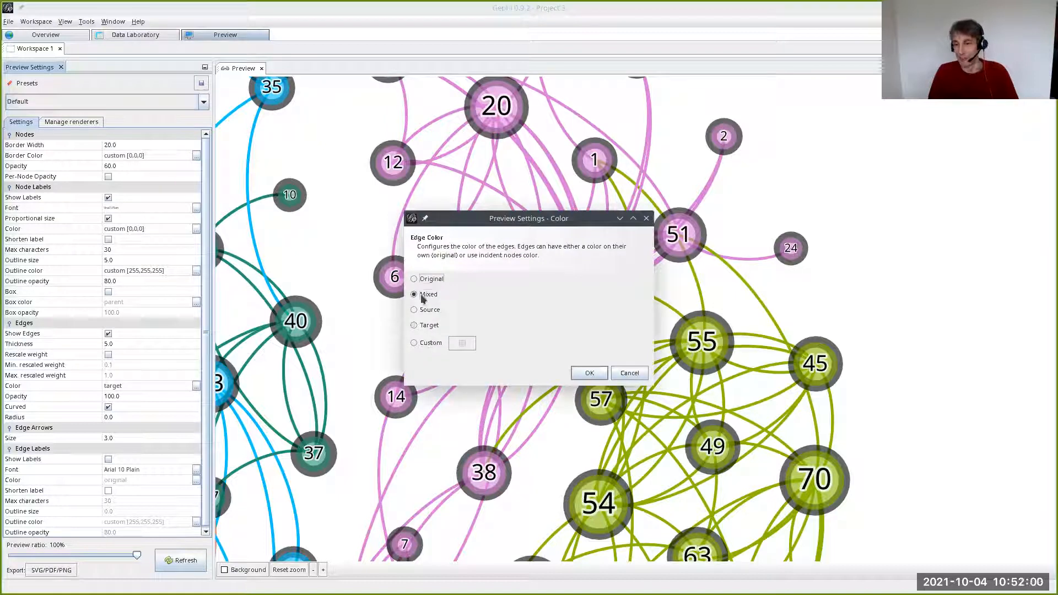
click(588, 373)
click(170, 561)
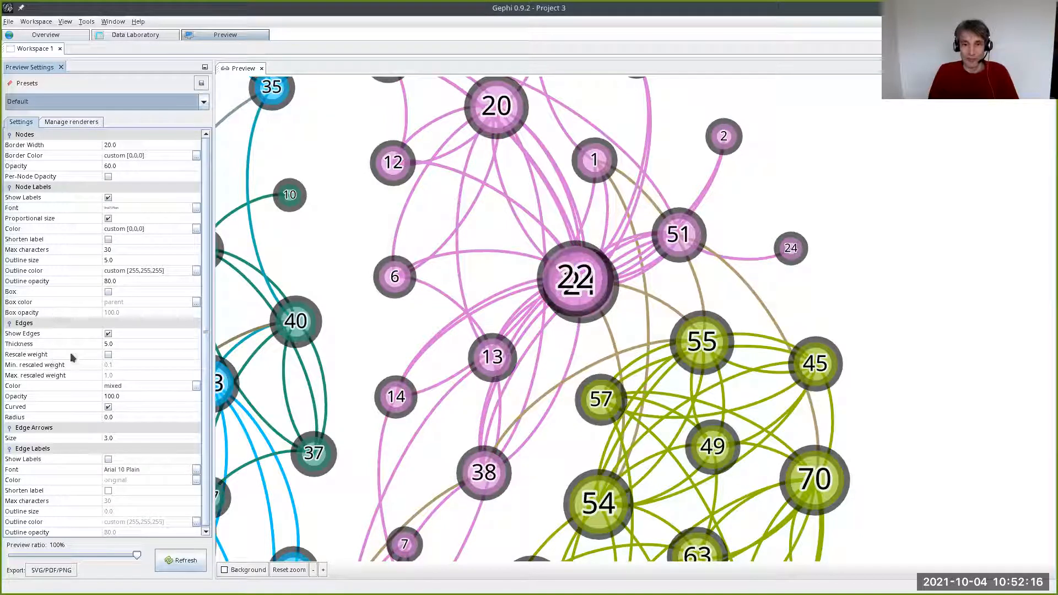
- Turn off curved edges and set the edge radius to 20, refreshing the rendering after each change
click(108, 408)
click(176, 558)
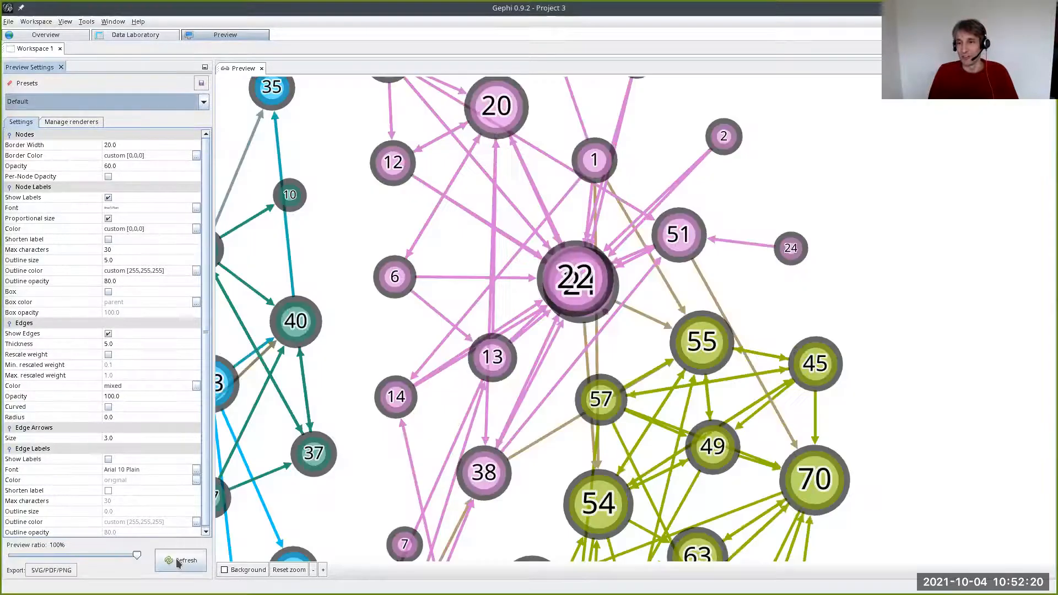
click(118, 418)
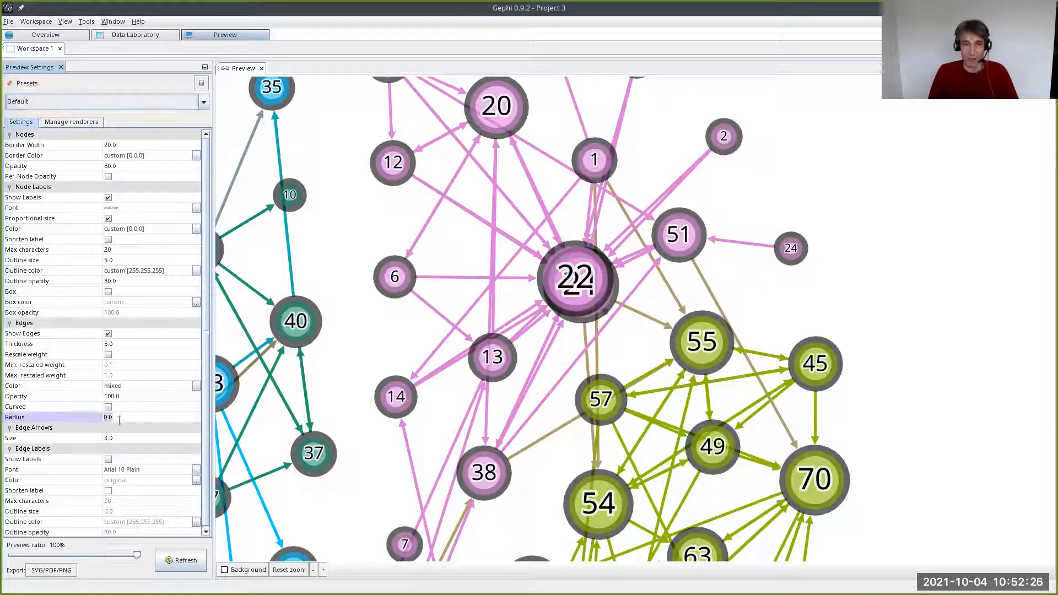
text(20)
key(Return)
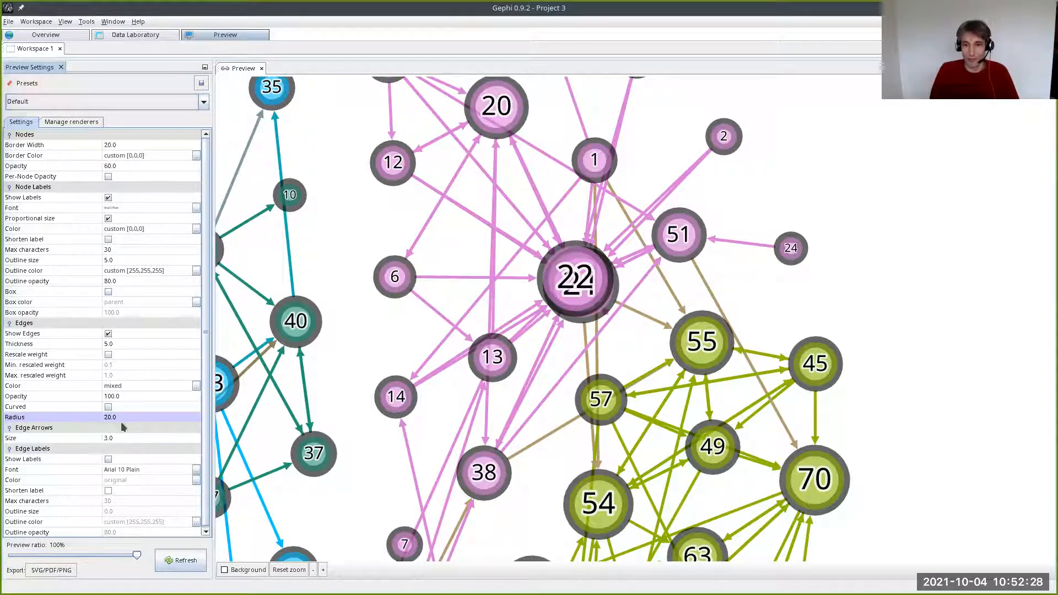
click(179, 561)
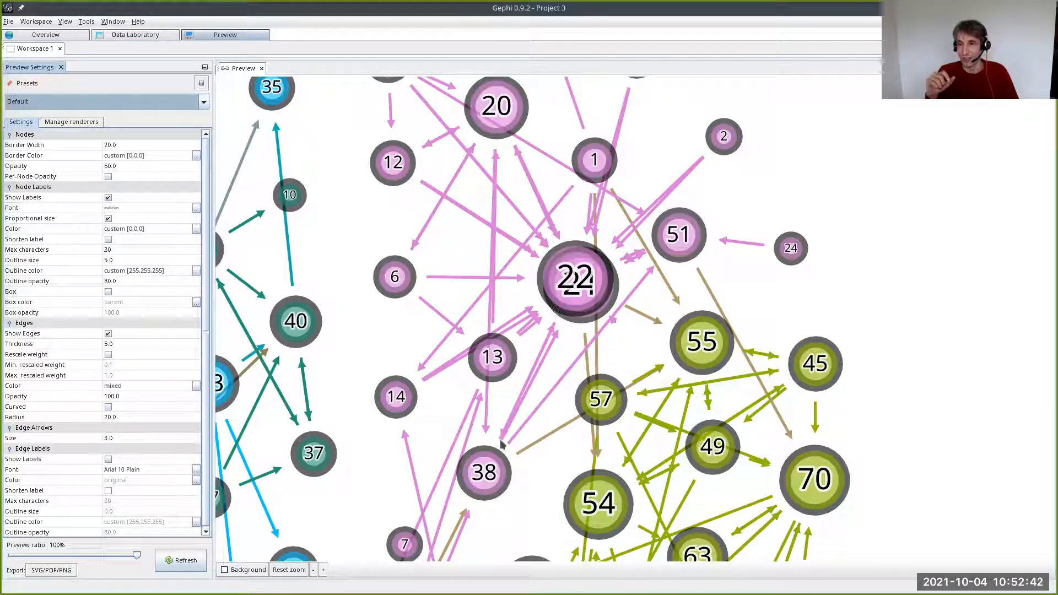
- Set the edge radius to 0 and refresh to compare how the arrows meet the nodes
click(112, 418)
text(0)
key(Return)
click(180, 560)
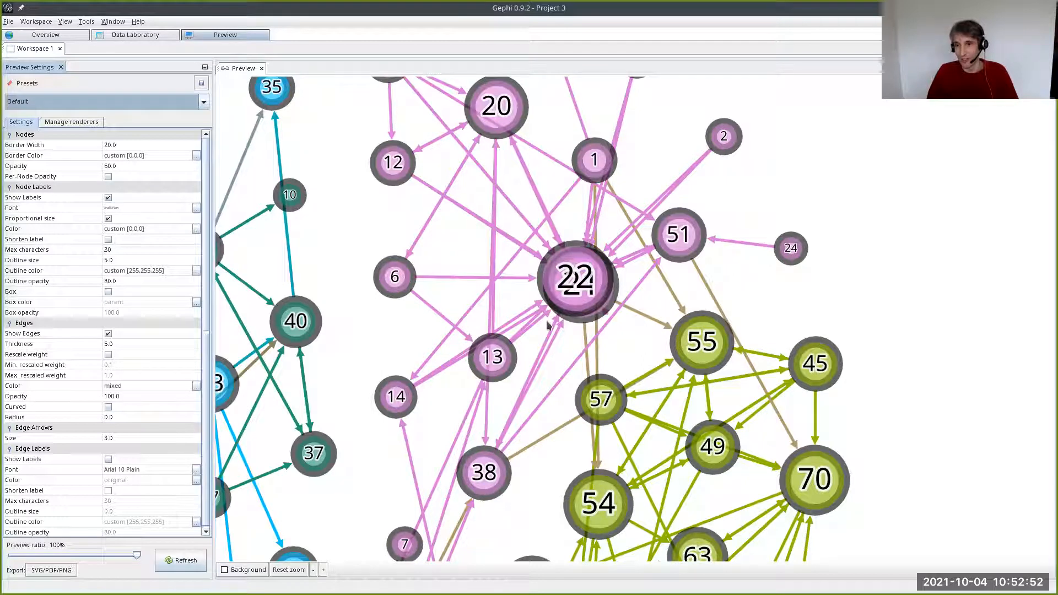
- Set the edge radius back to 20 and refresh the rendering
click(114, 419)
text(20)
key(Return)
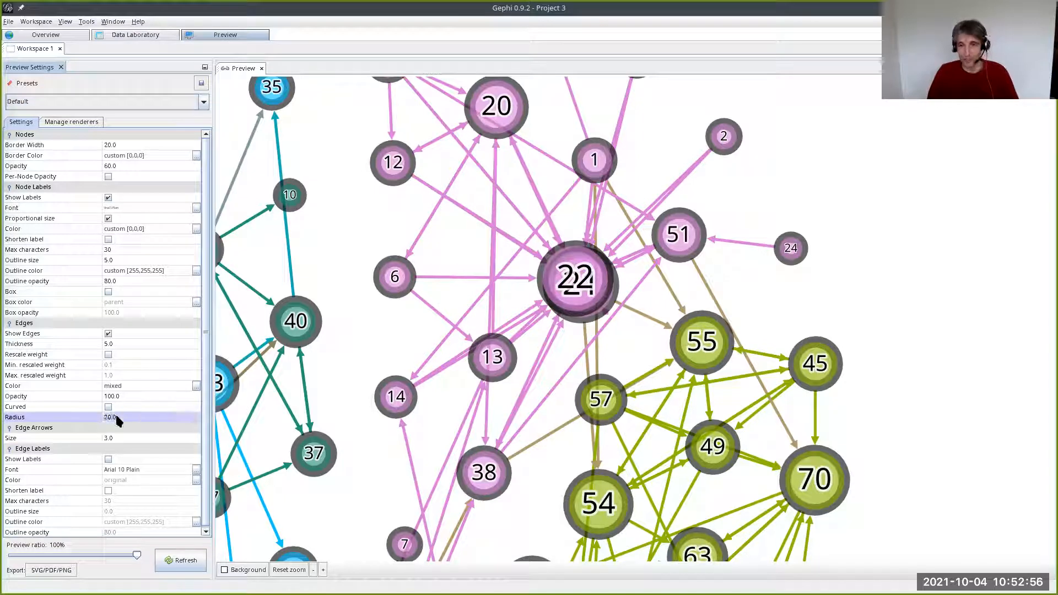
click(177, 559)
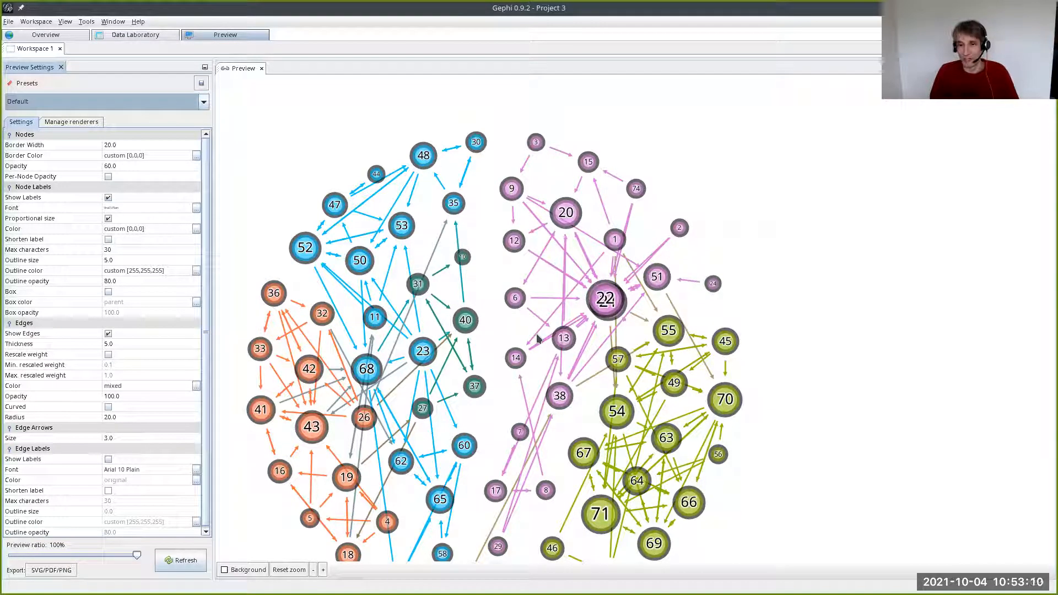
- Set the edge radius to 10 and refresh the rendering
click(115, 417)
text(10)
key(Return)
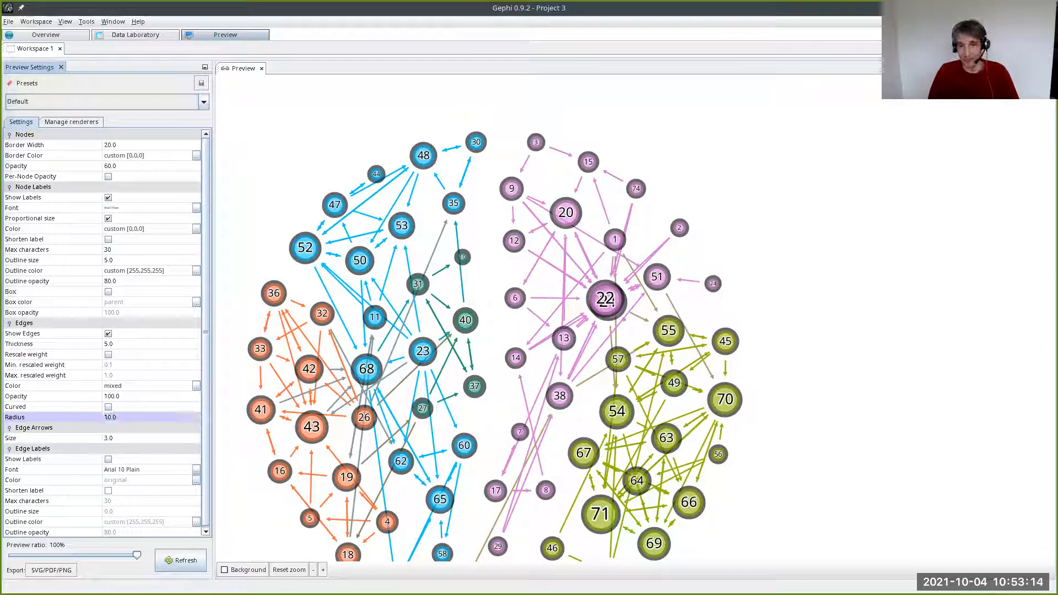
click(182, 560)
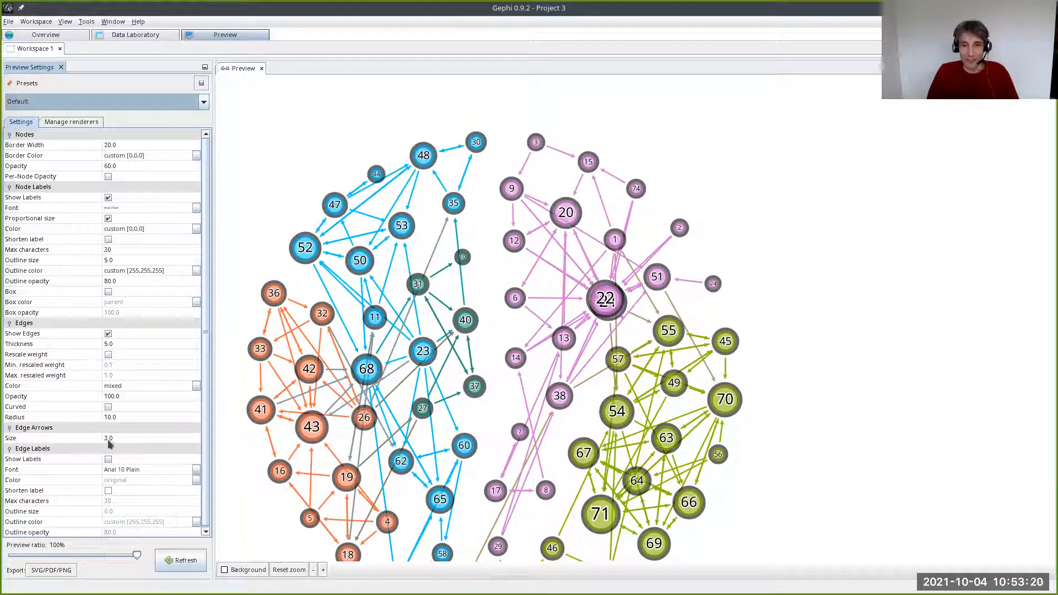
- Try edge arrow sizes of 5 and 15, refreshing the rendering after each change
click(149, 437)
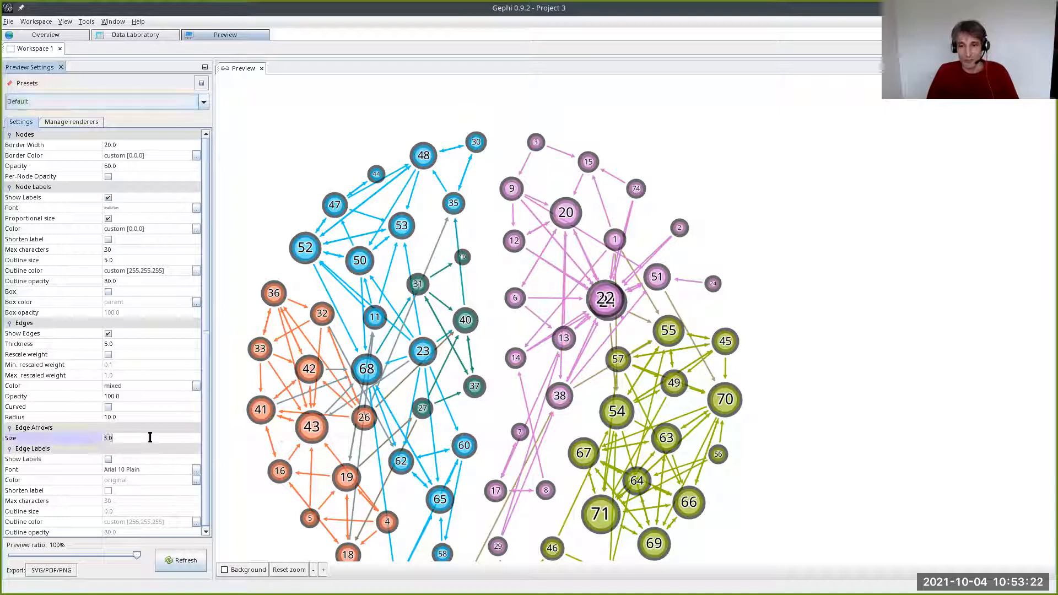
text(5)
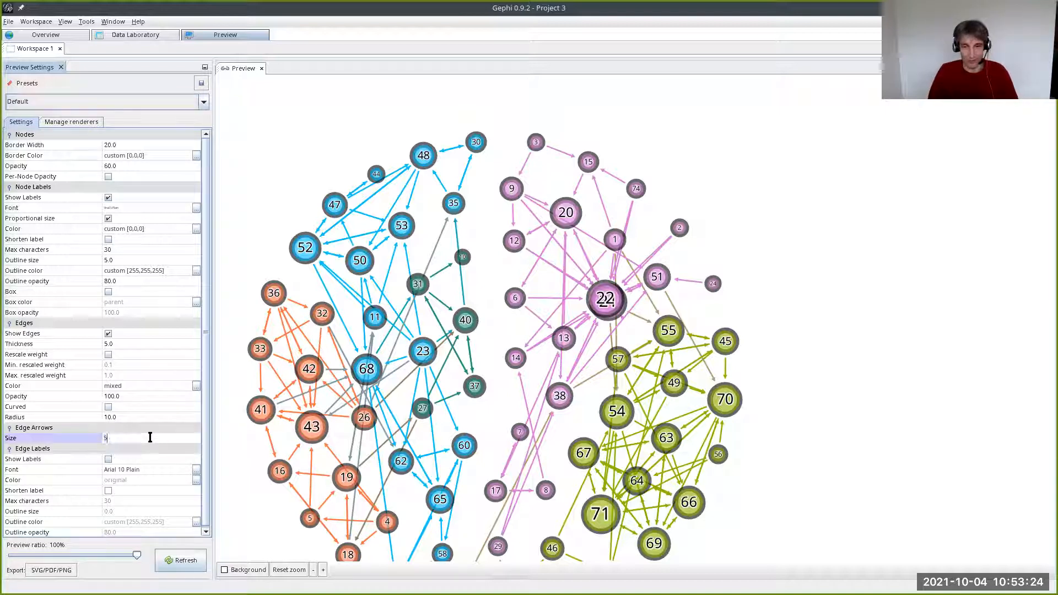
click(195, 560)
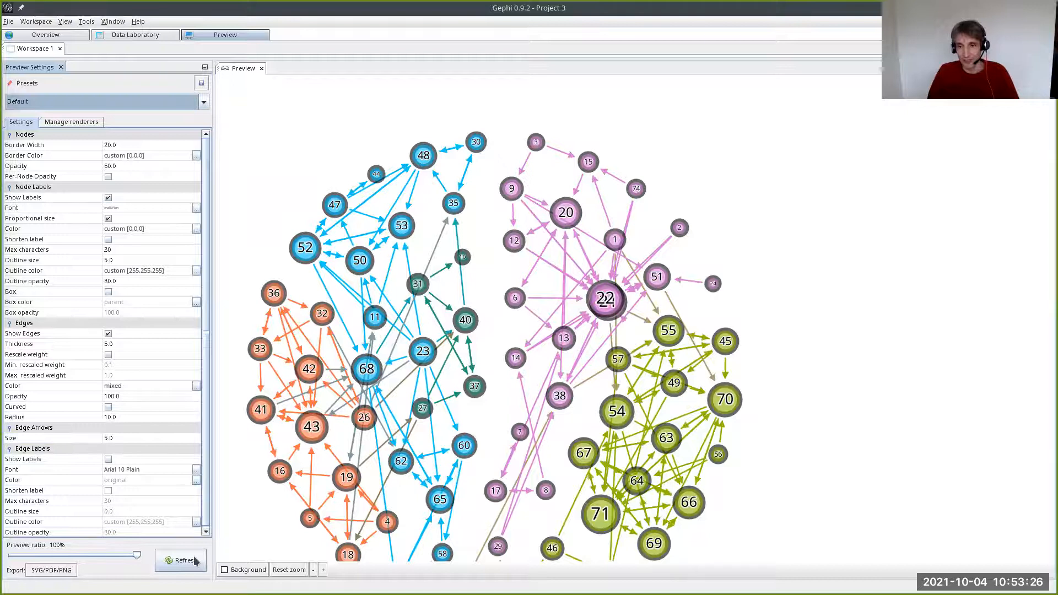
click(157, 441)
text(15)
key(Return)
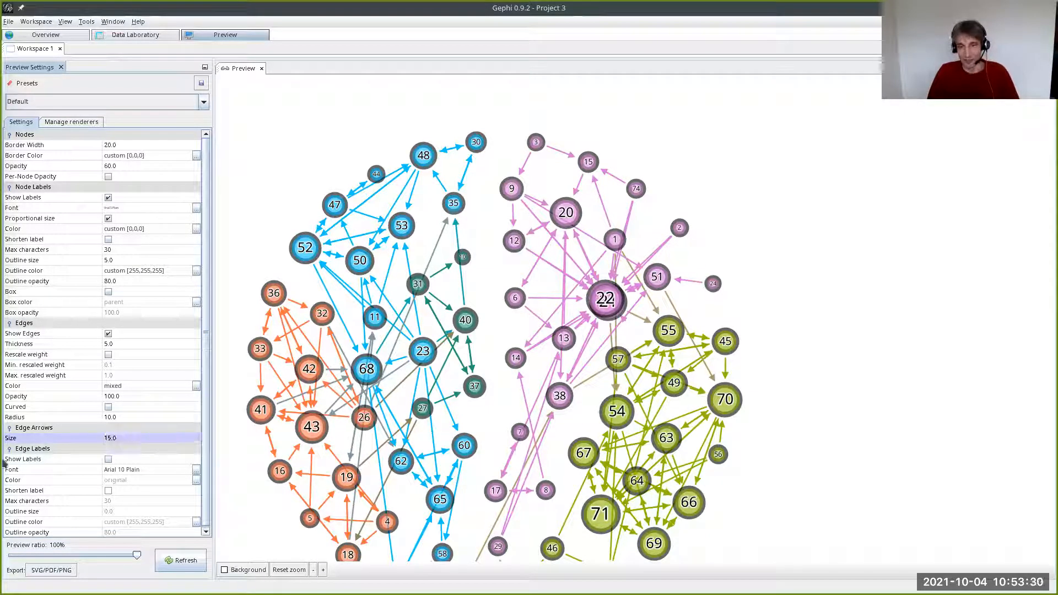
click(172, 561)
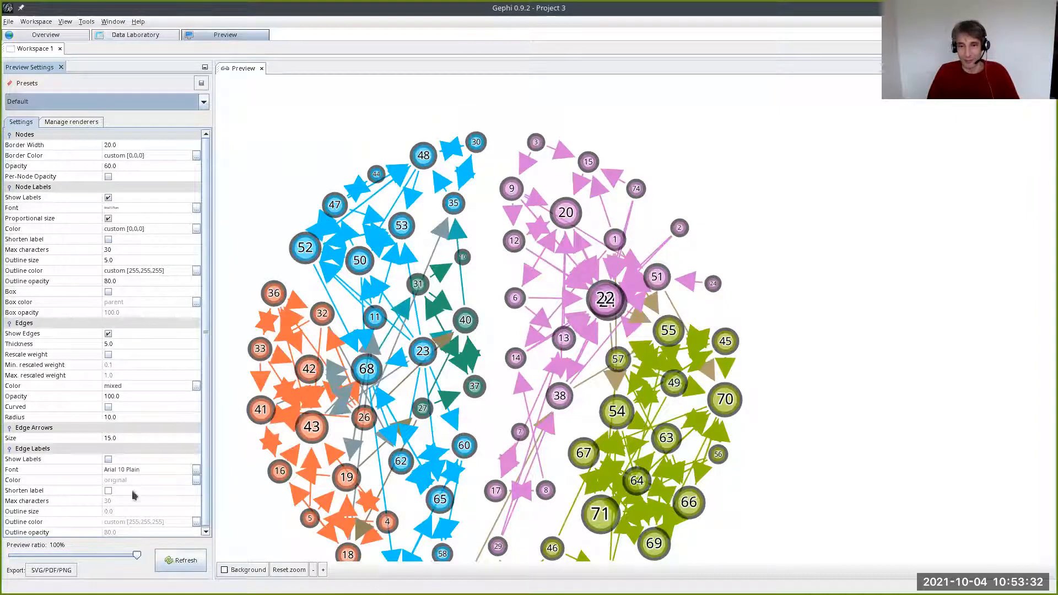
- Set the edge arrow size to 7 and refresh the rendering
click(125, 435)
text(7)
key(Return)
click(202, 560)
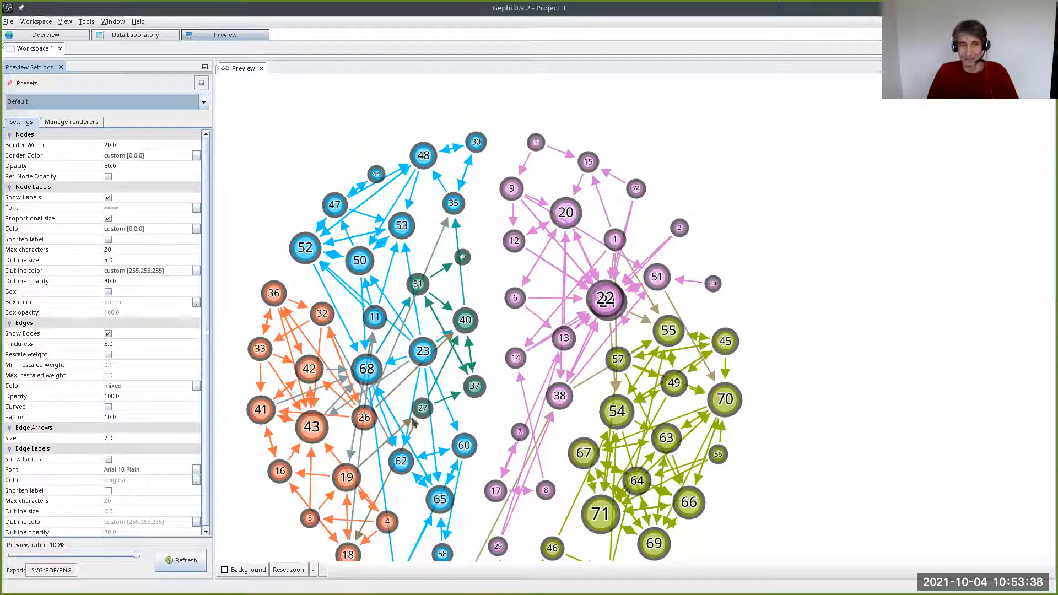
- Turn curved edges back on and refresh the rendering
drag(428, 420, 452, 381)
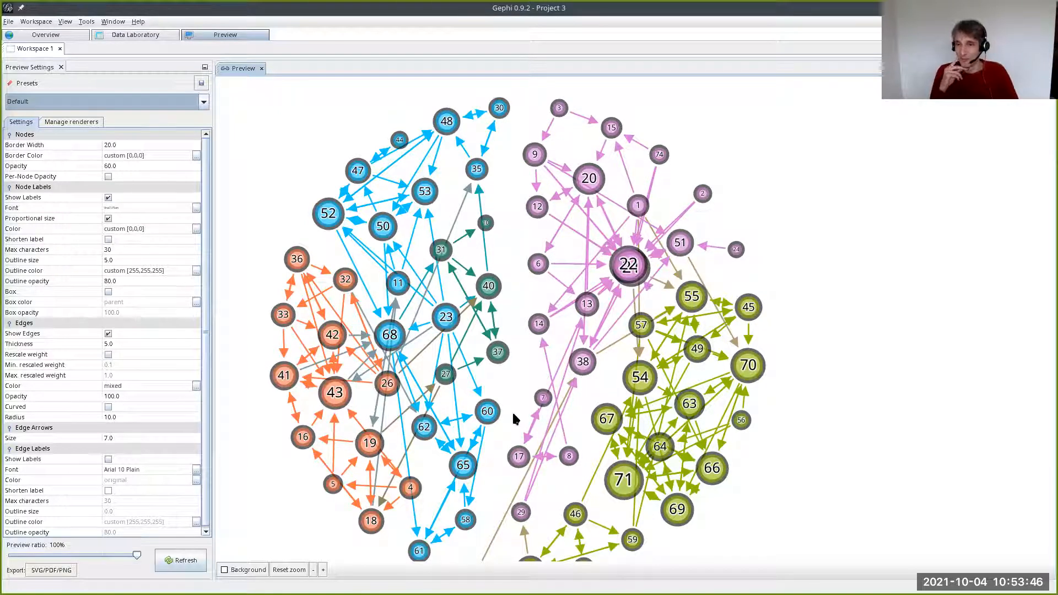
click(108, 407)
click(177, 560)
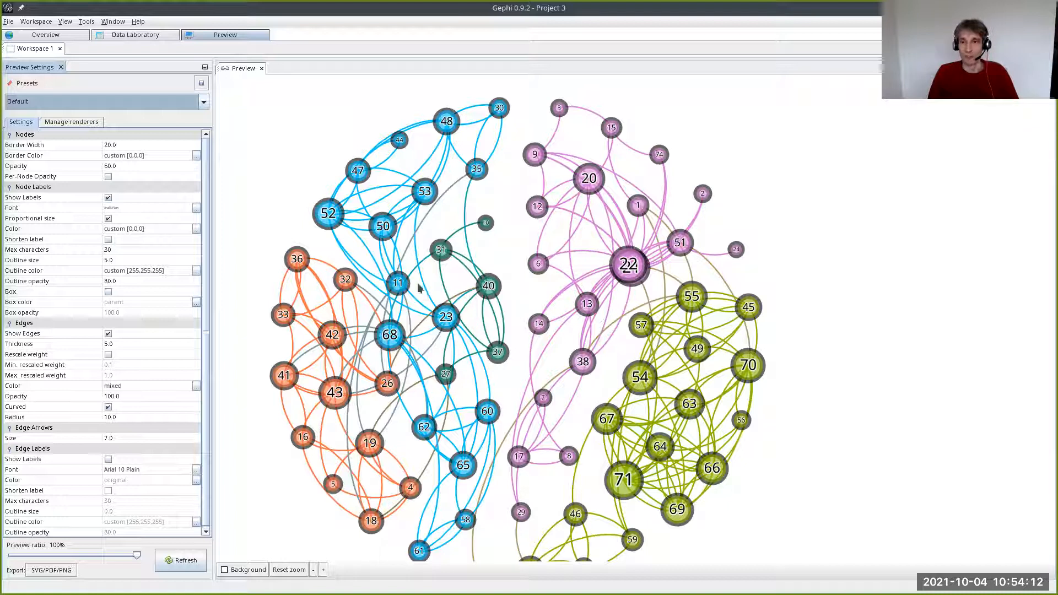
- In the Data Laboratory's edges table, label the edge from node 1 to node 14 "This is a label"
click(136, 37)
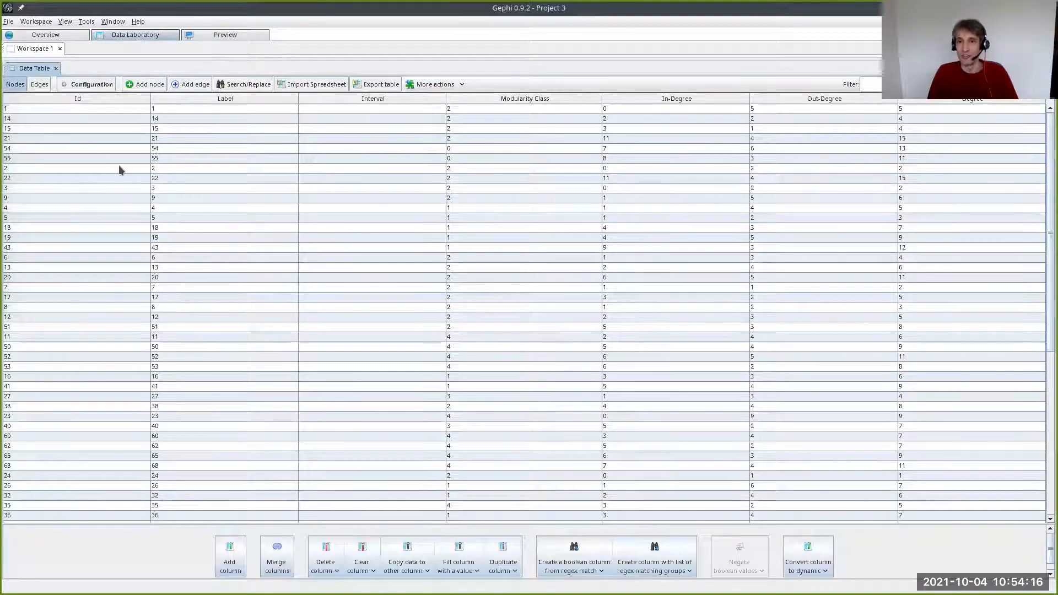
click(38, 85)
click(16, 86)
click(42, 86)
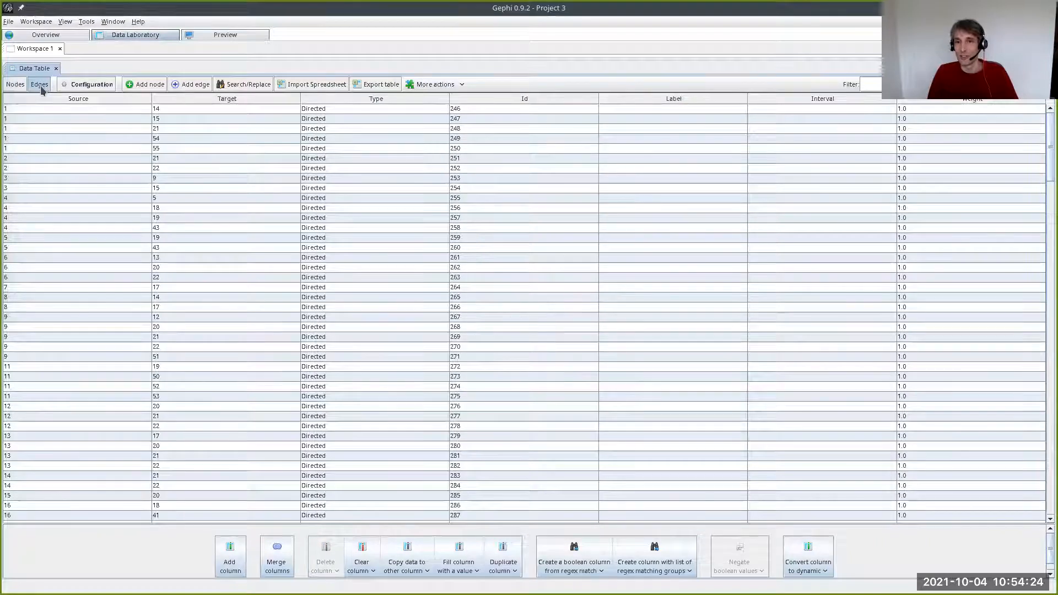
double_click(674, 108)
text(This is a labe)
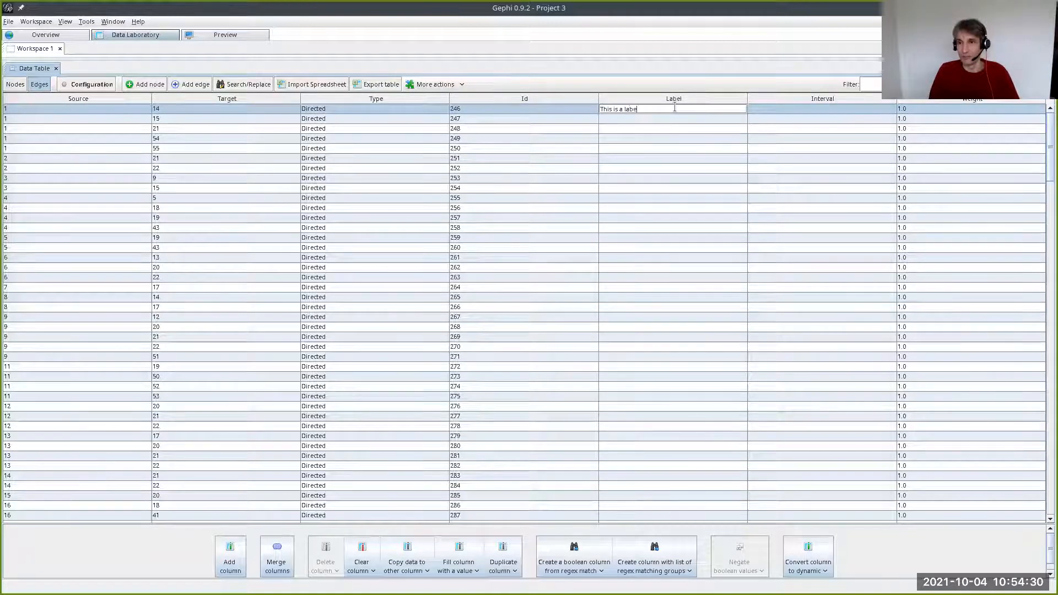
text(l)
key(Return)
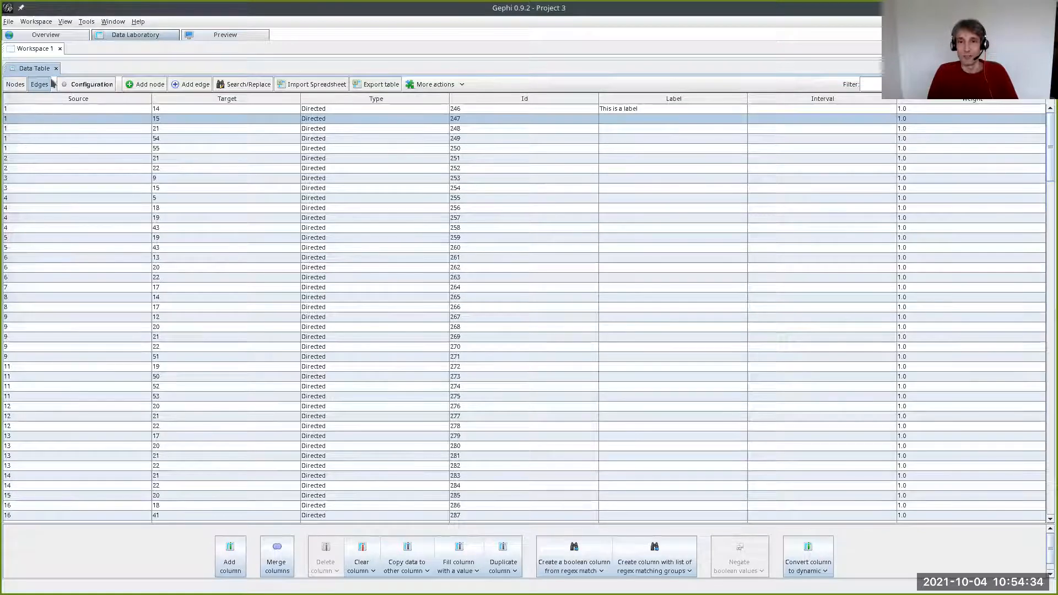
- Display edge labels in the Overview graph and inspect the labelled edge near node 13 up close
click(44, 34)
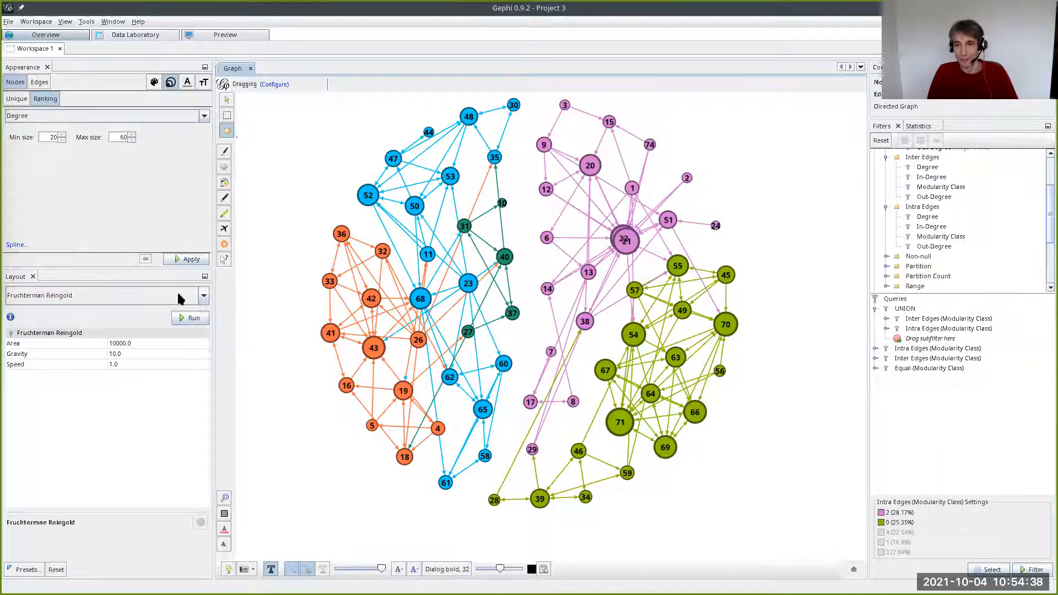
click(322, 570)
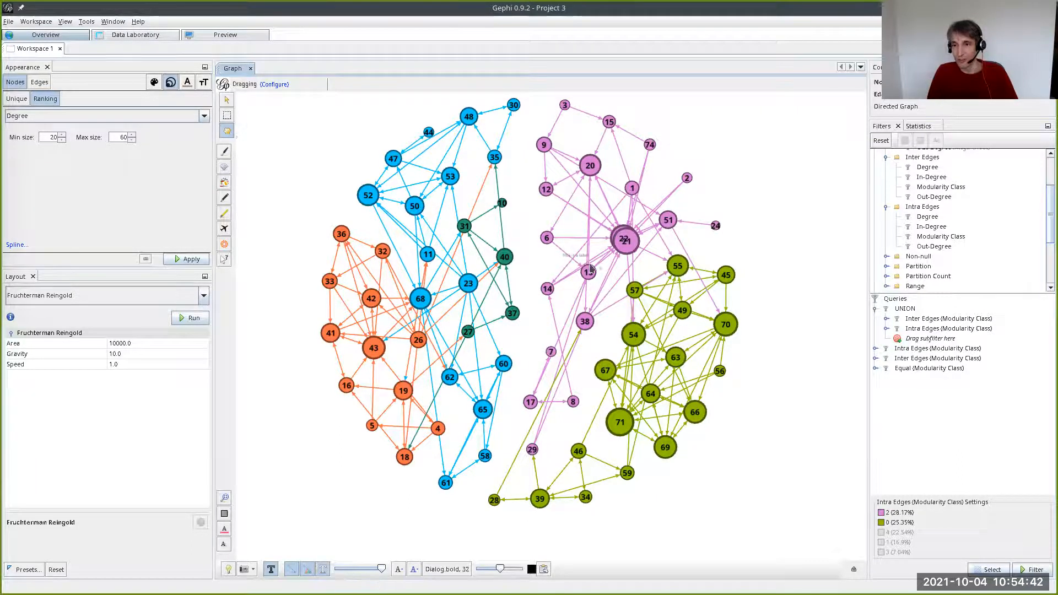
scroll(588, 269, up, 6)
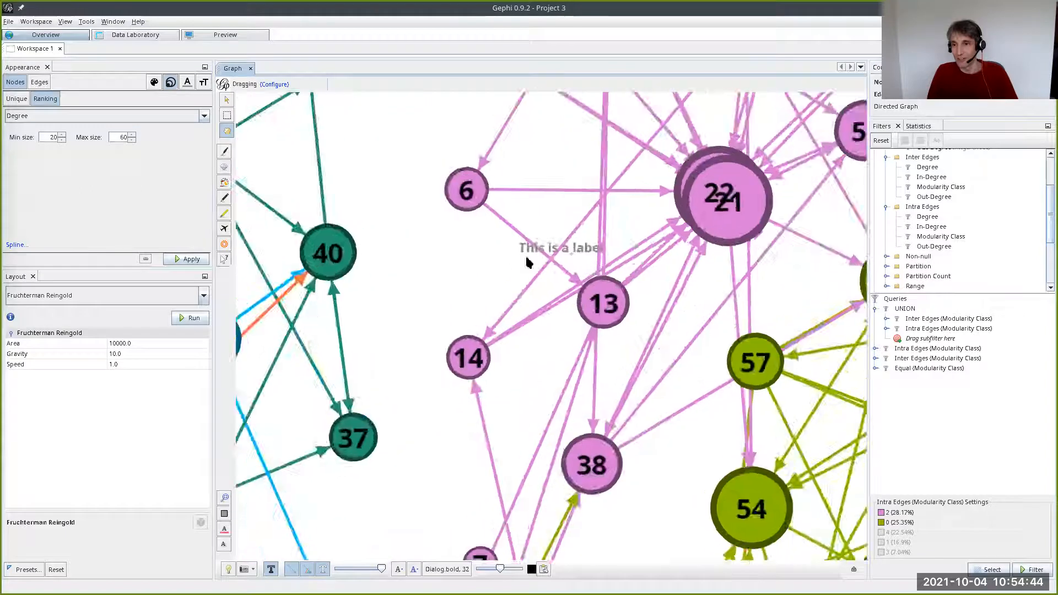
scroll(550, 253, down, 2)
drag(606, 182, 463, 263)
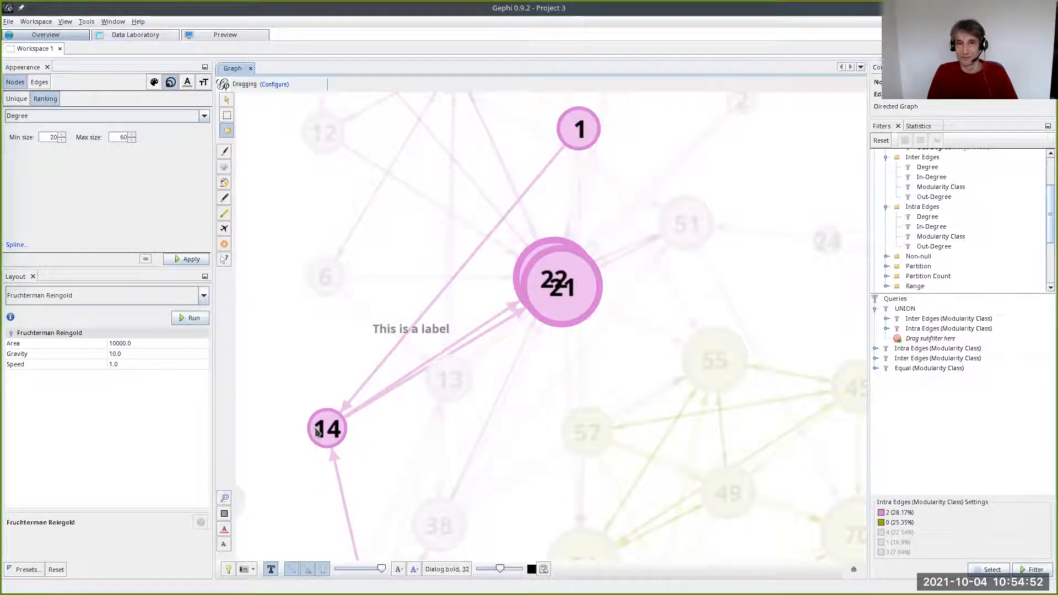
- Return to the Data Laboratory and close the project without saving it
click(141, 36)
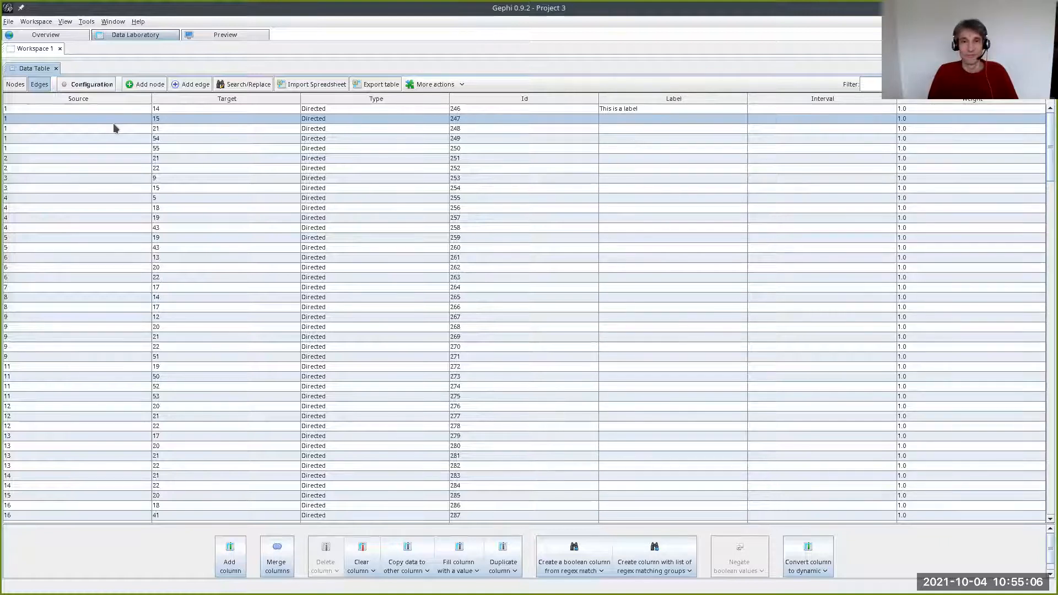
click(5, 21)
click(25, 71)
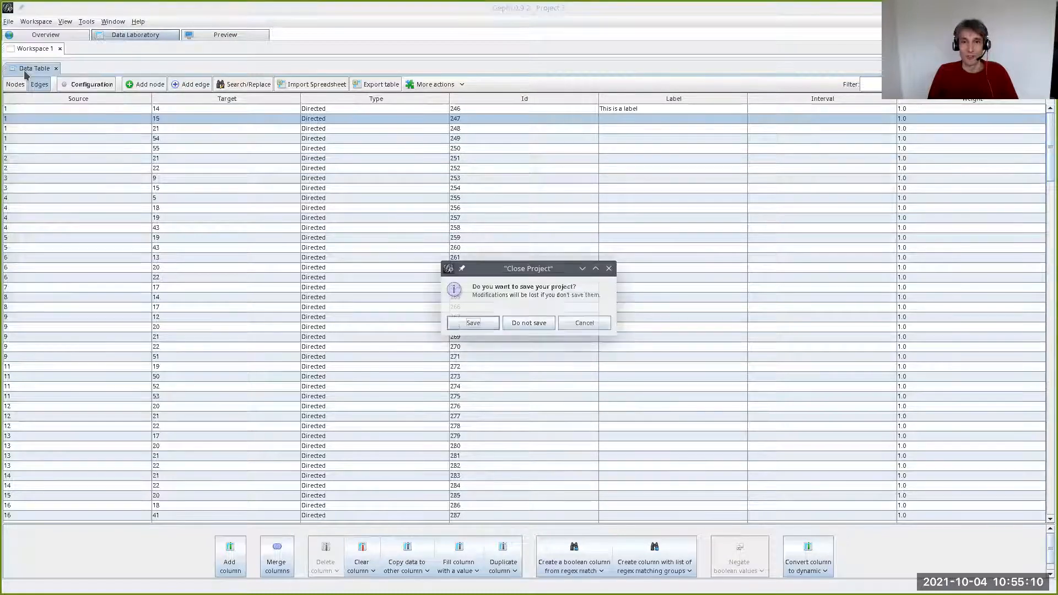
click(516, 325)
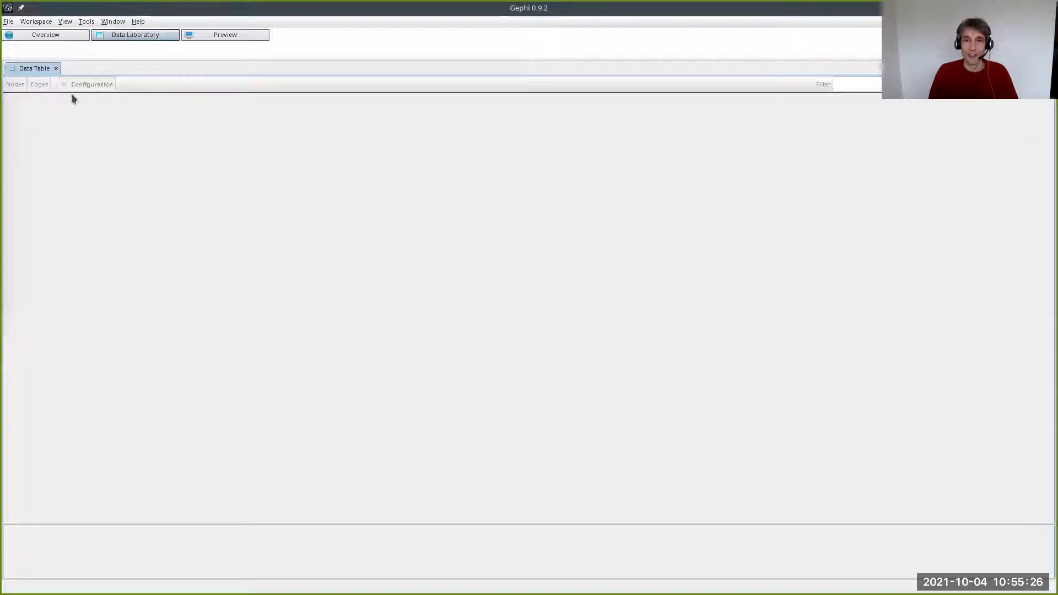
- Open the file lbl.csv from the Gephi folder for spreadsheet import
click(12, 22)
click(16, 52)
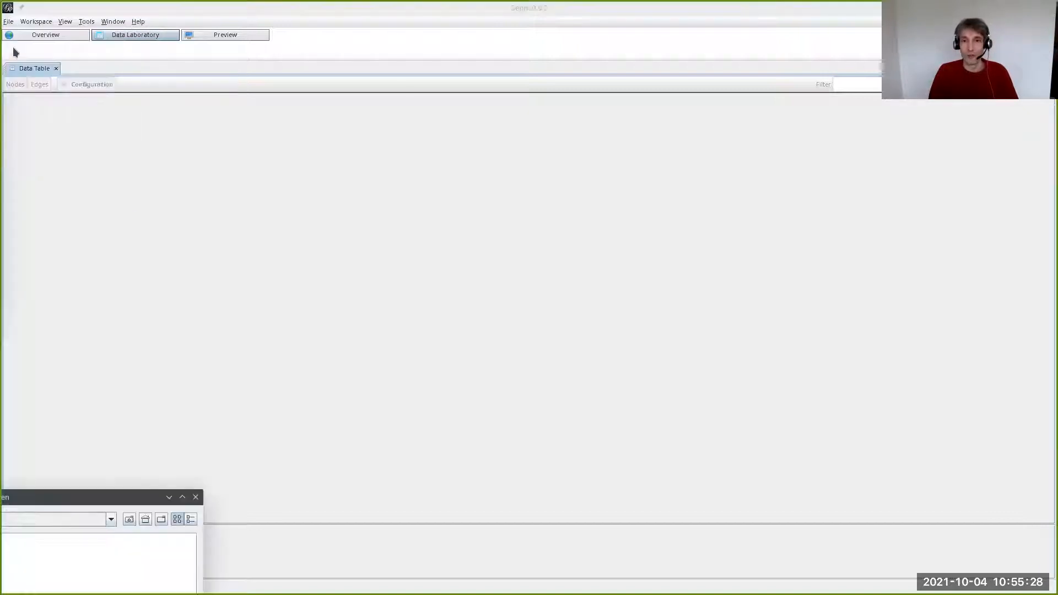
drag(28, 497, 378, 231)
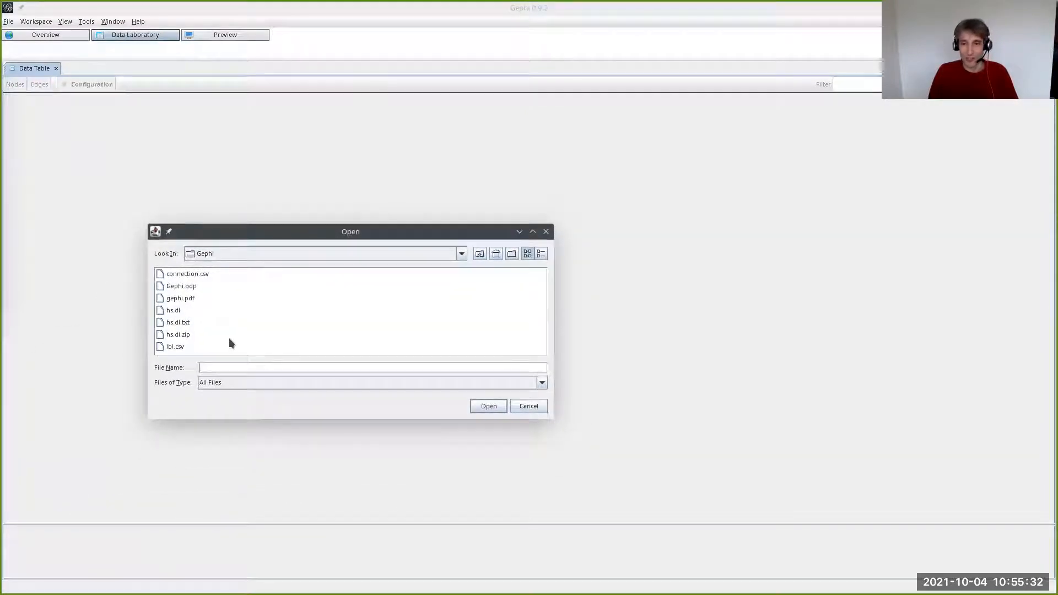
click(176, 349)
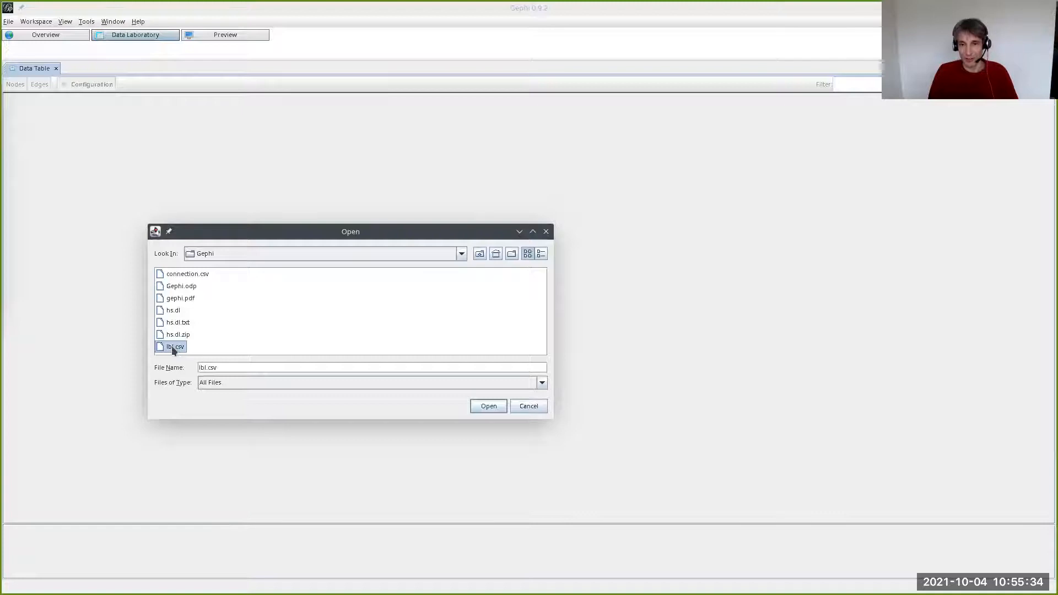
click(477, 406)
drag(141, 465, 459, 175)
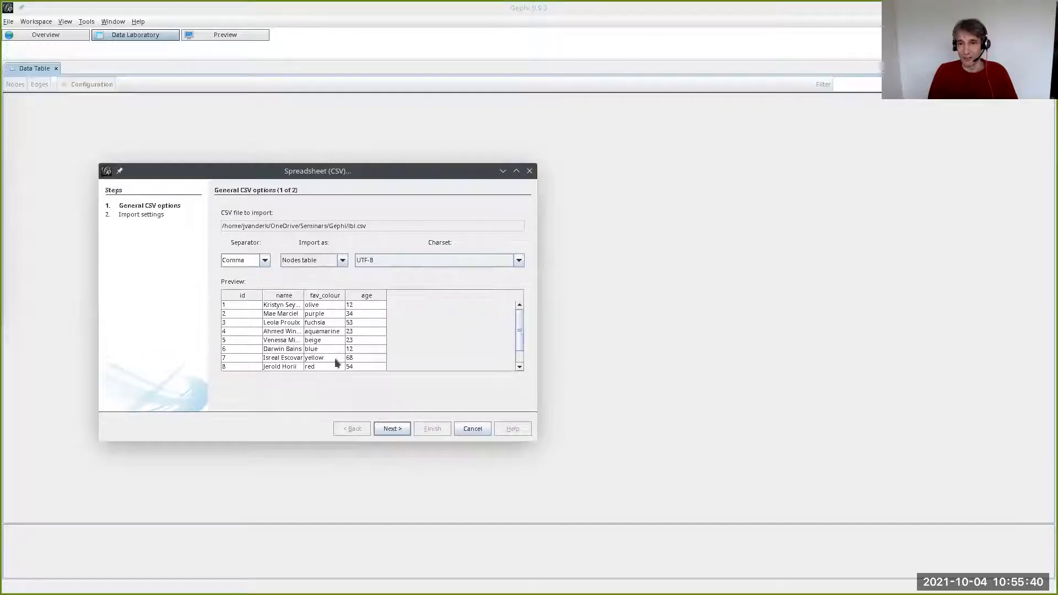
- Import the CSV as a nodes table with the default column settings, appended to the existing workspace, and show the nodes
click(390, 429)
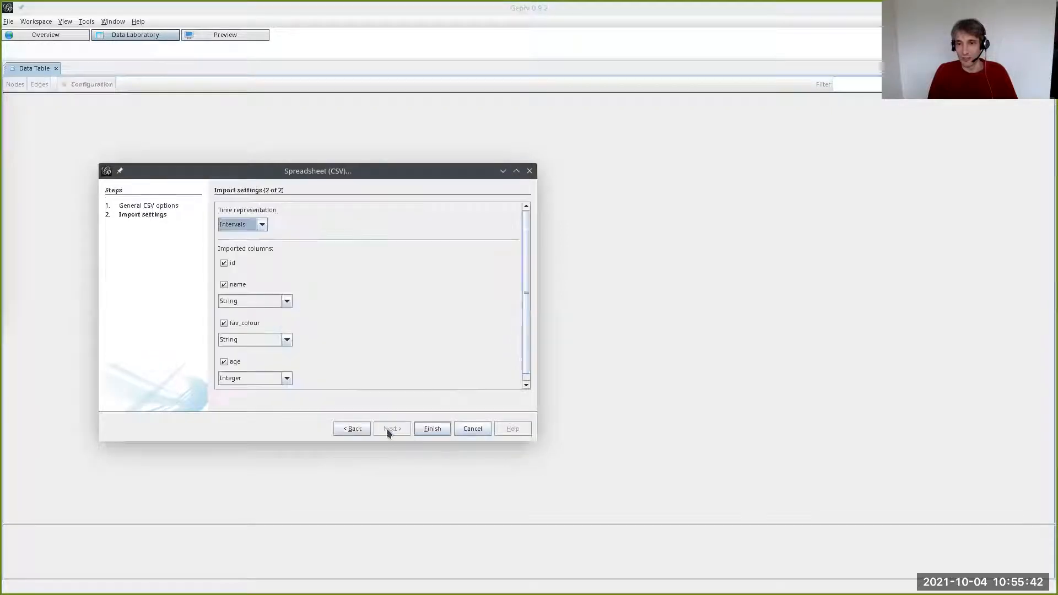
click(432, 428)
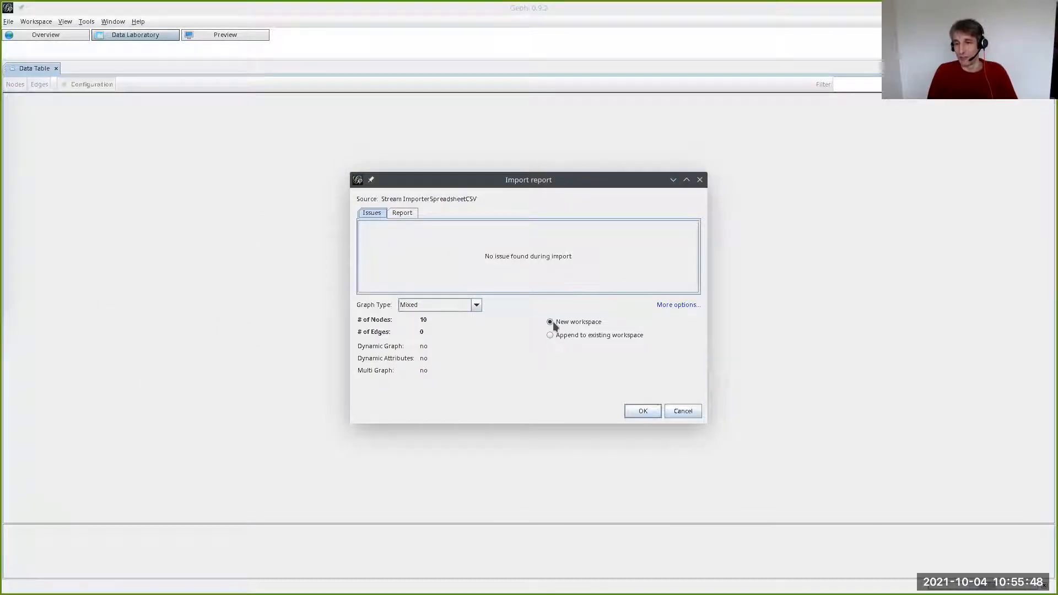
click(550, 335)
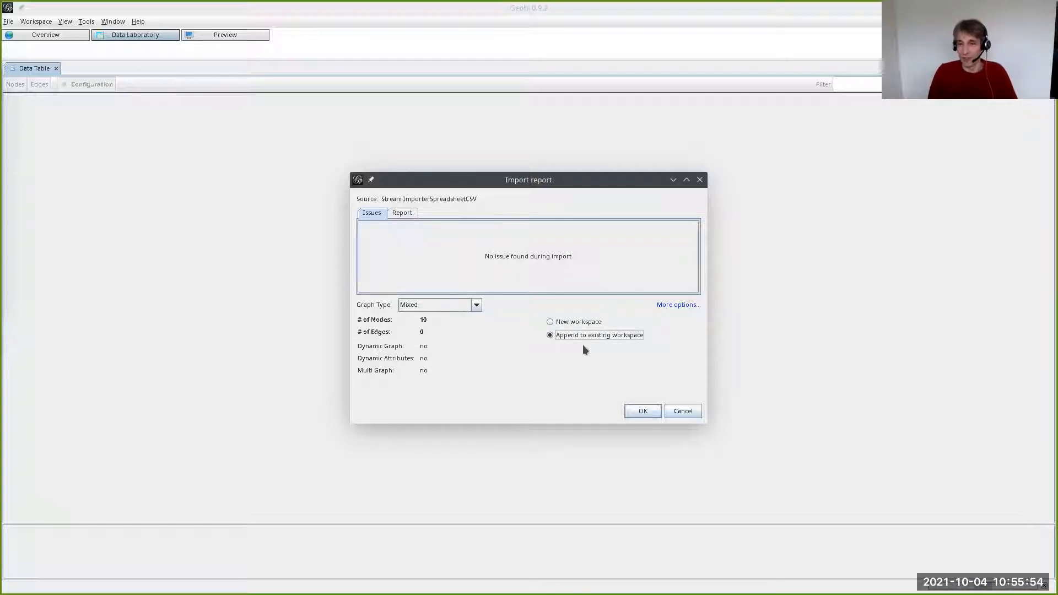
click(643, 412)
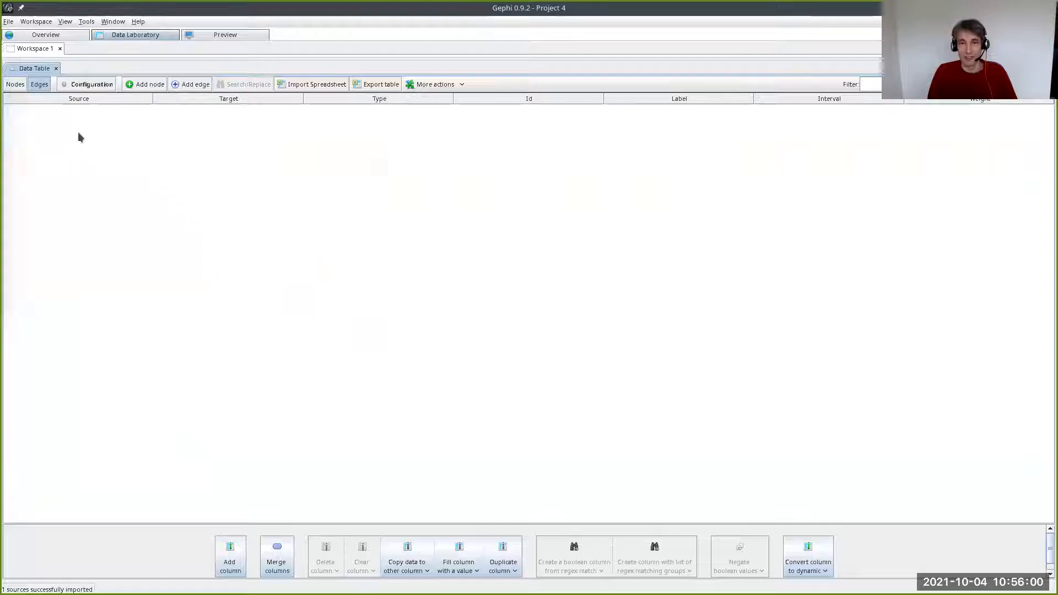
click(17, 88)
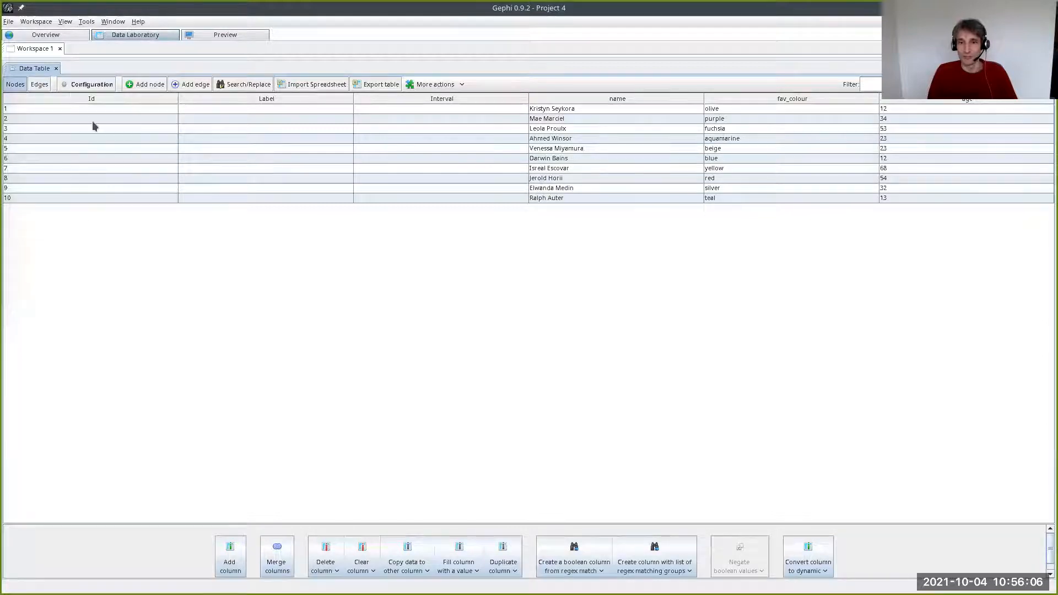
- Open the file connection.csv from the Gephi folder for import as an edges table
click(9, 22)
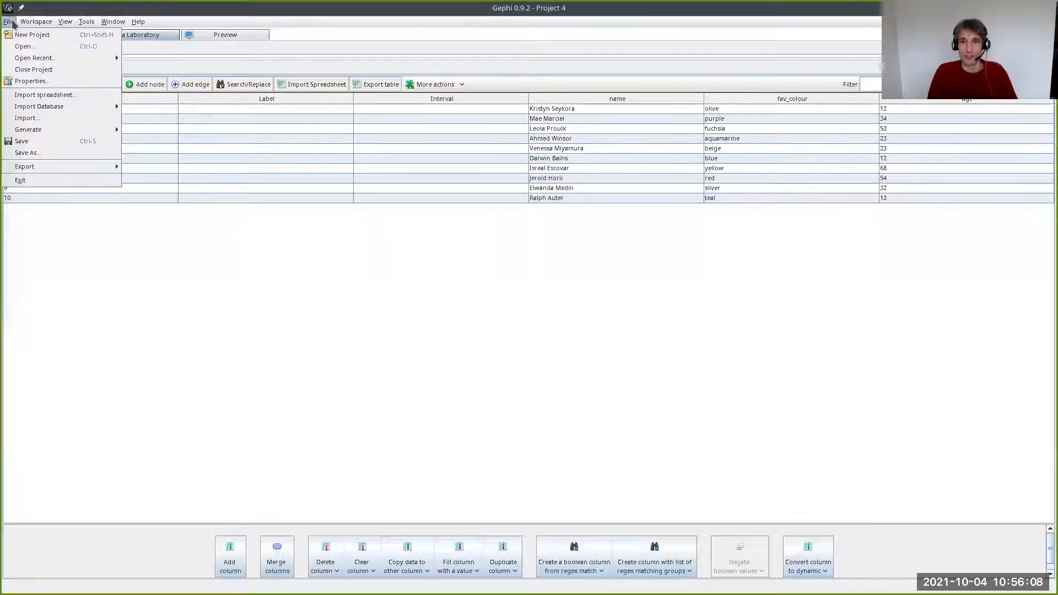
click(24, 46)
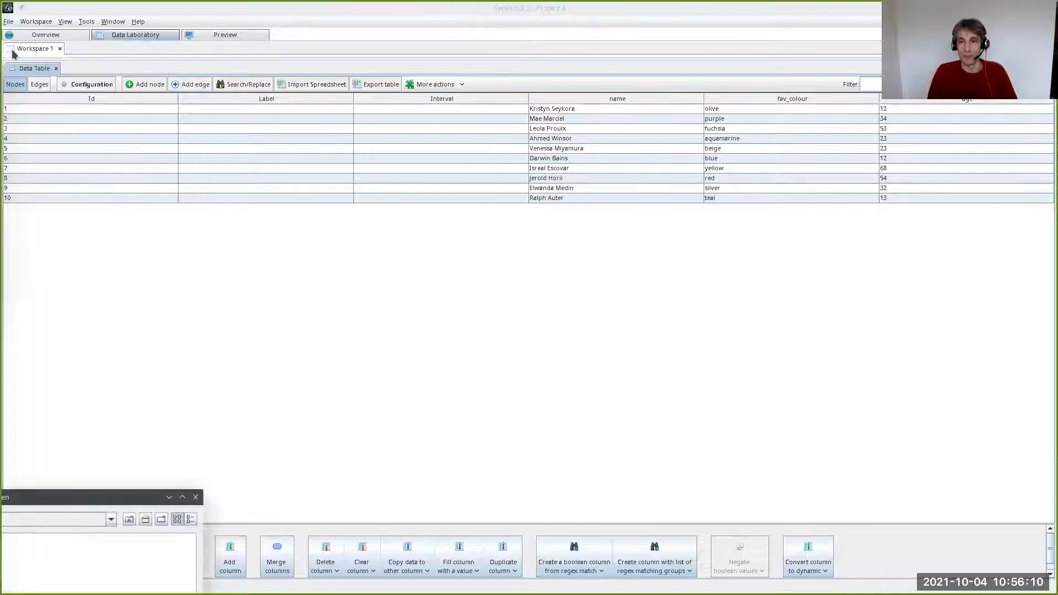
drag(55, 497, 369, 214)
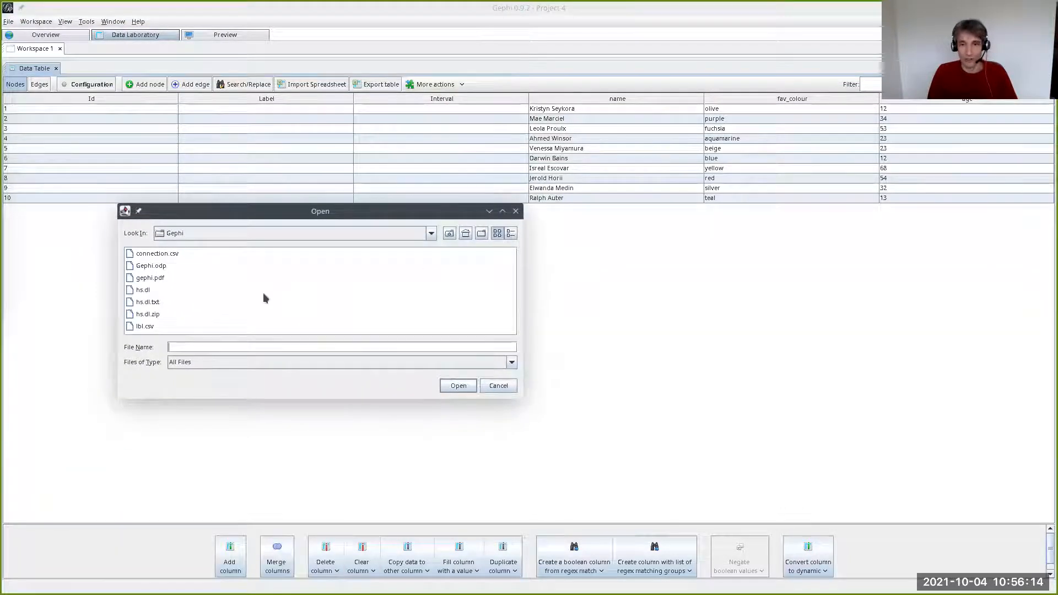
click(160, 255)
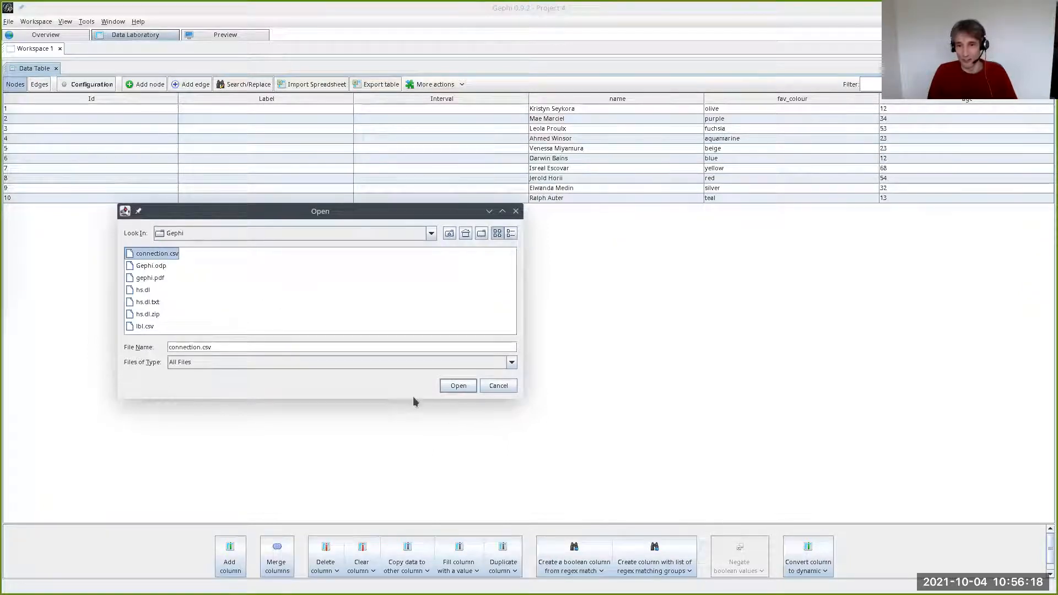
click(458, 386)
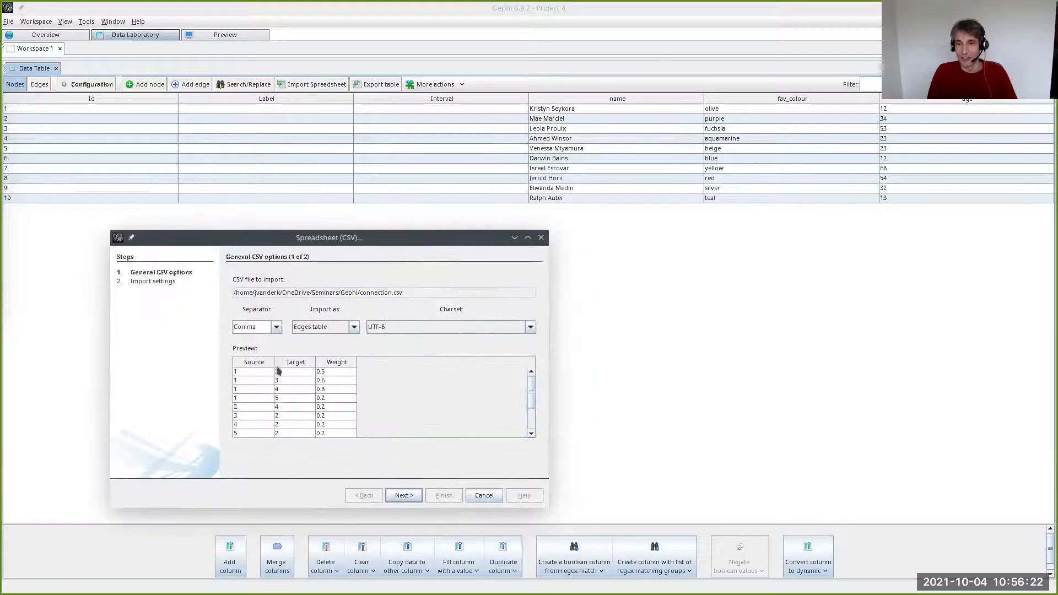
- Import the CSV as an edges table with the default settings, appended to the existing workspace, and show the edges
click(402, 495)
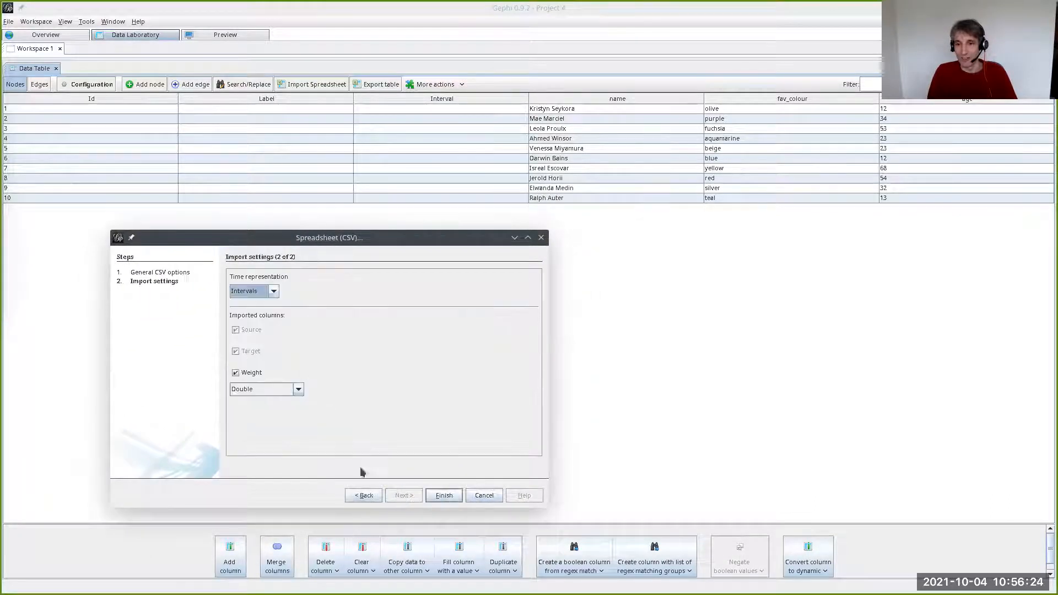
click(443, 496)
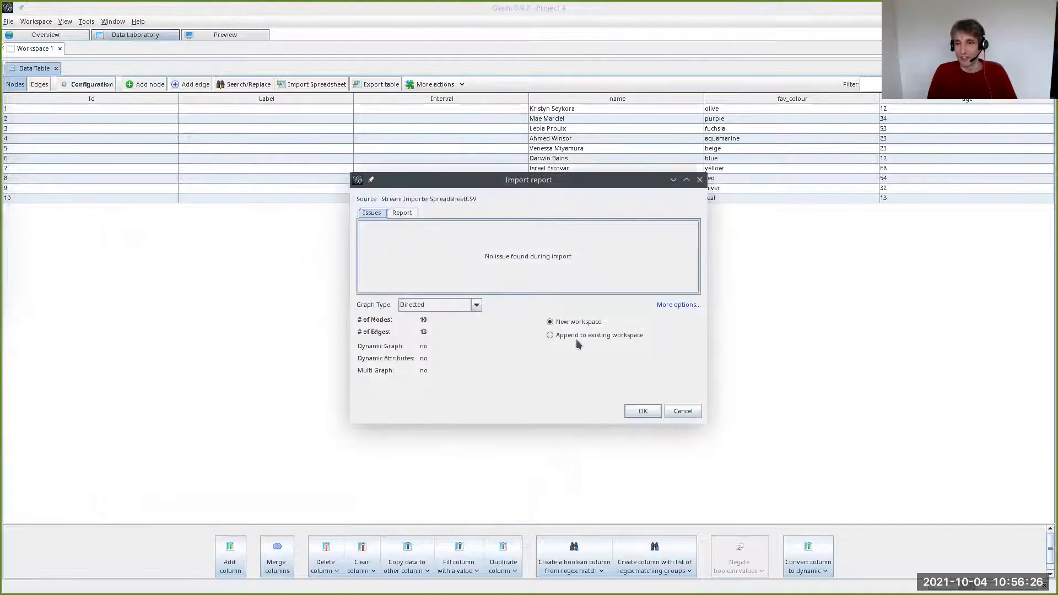
click(567, 334)
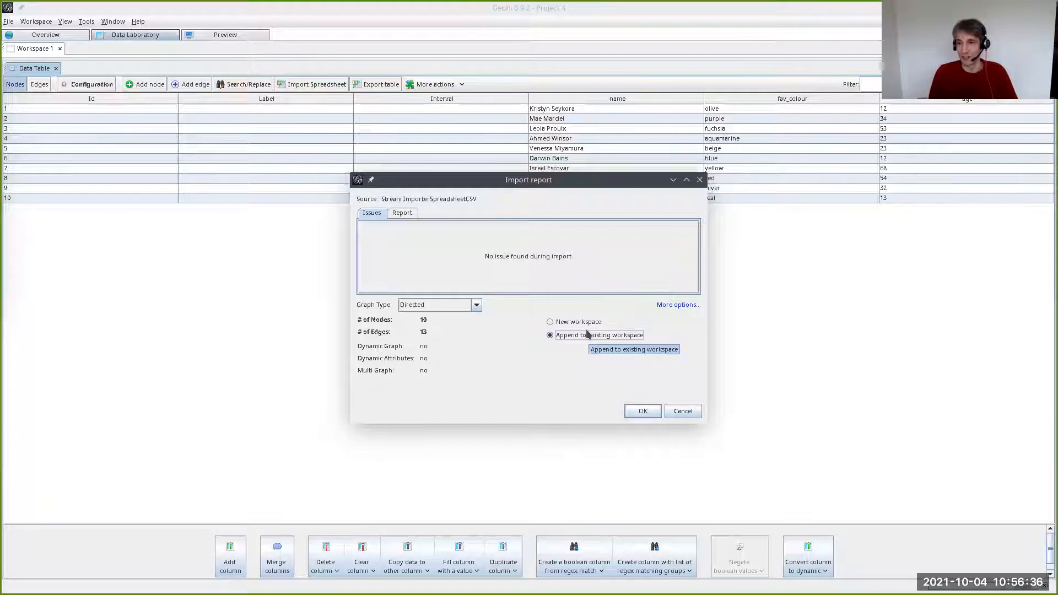
click(637, 411)
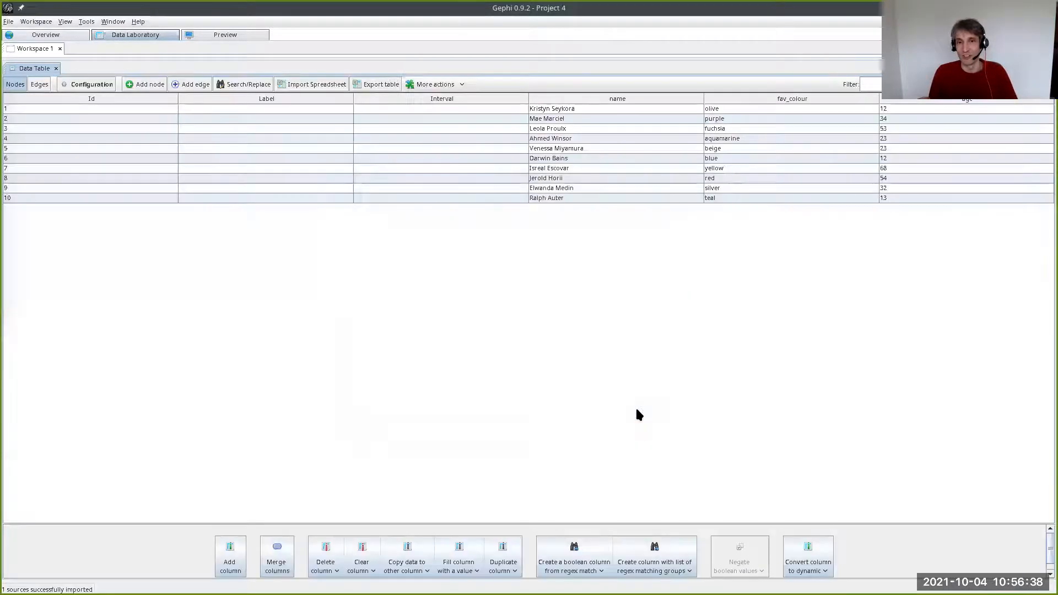
click(39, 85)
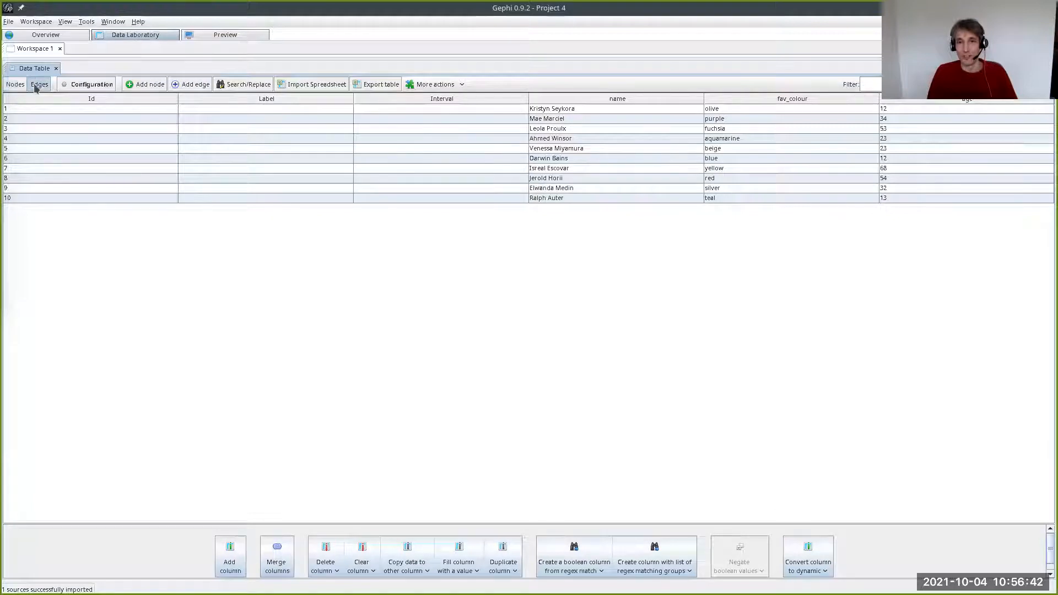
click(16, 86)
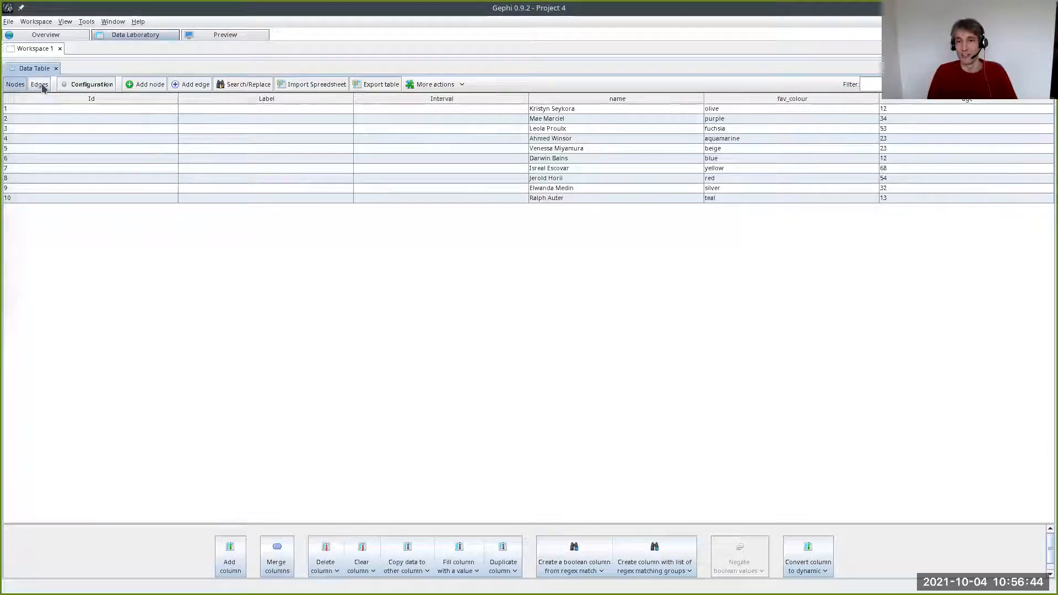
click(41, 86)
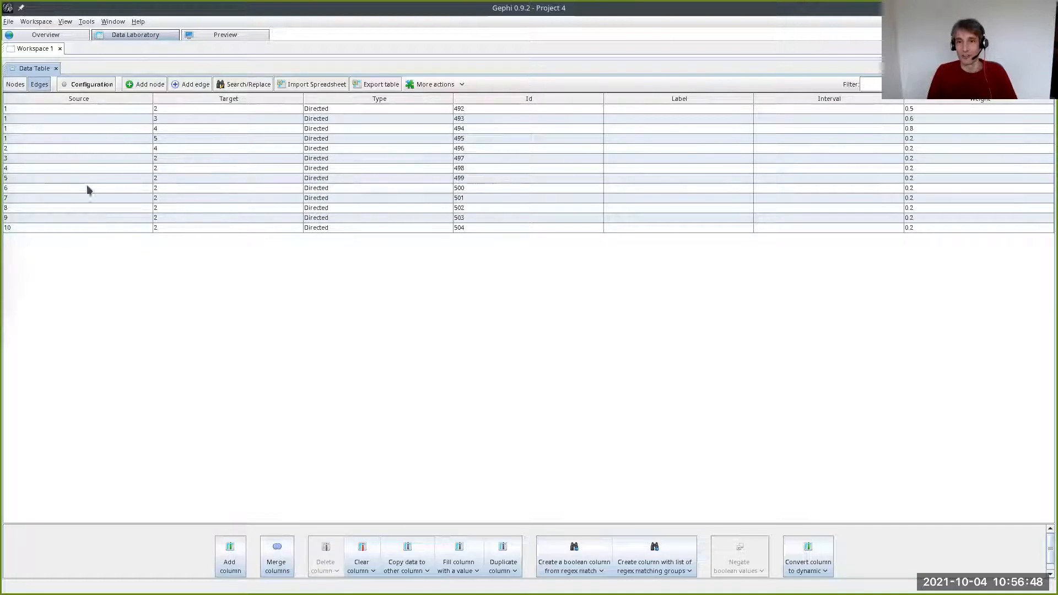
- Show the graph in the Overview and move the node with the thick outgoing edges toward the graph's centre
click(16, 86)
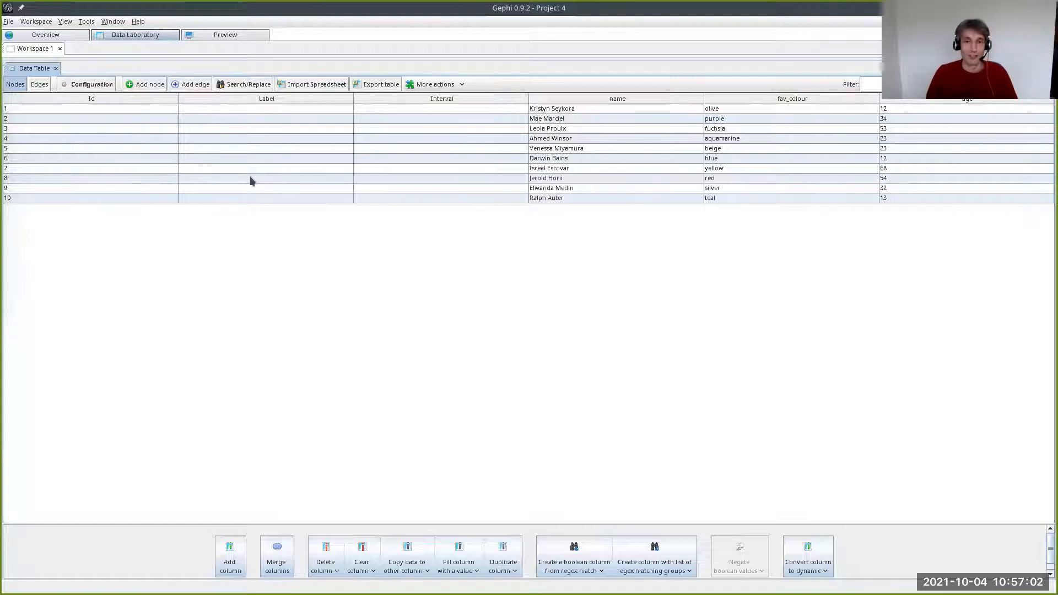
click(56, 36)
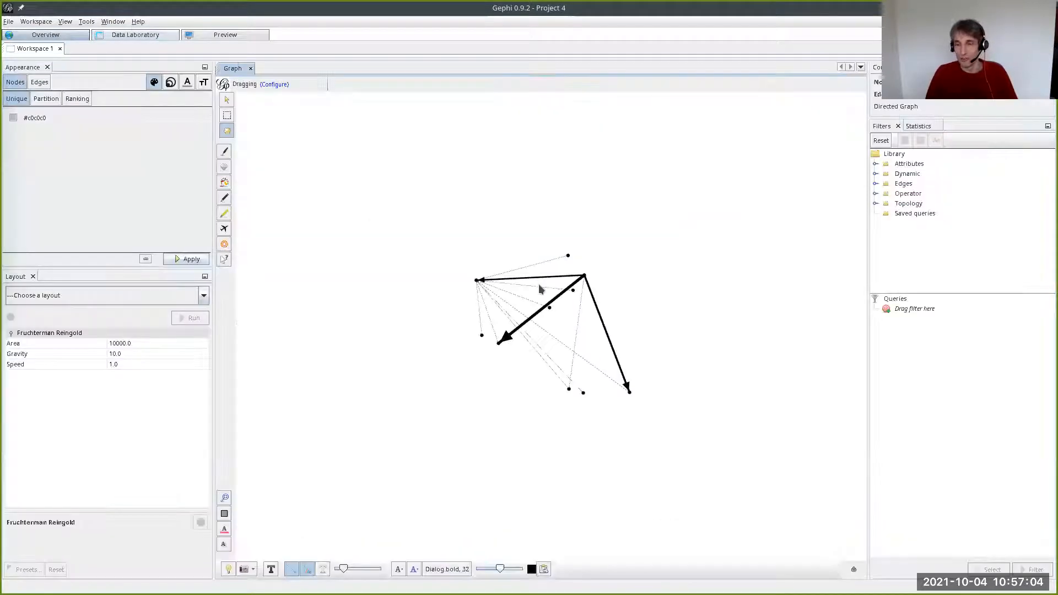
drag(580, 281, 511, 329)
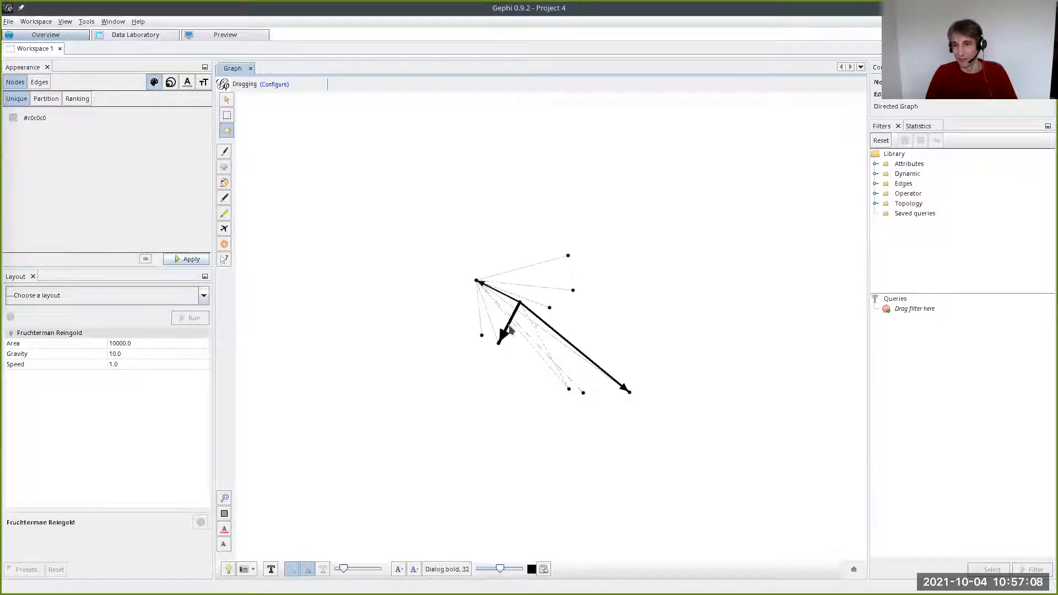
- Add a node in the Data Laboratory with a person's first name as its label
click(142, 36)
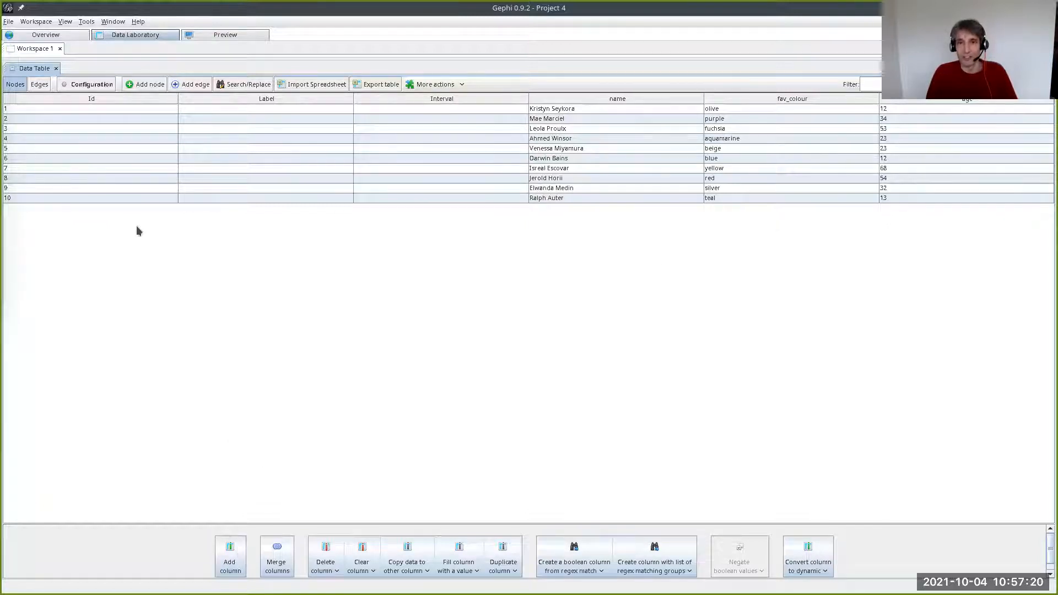
click(149, 89)
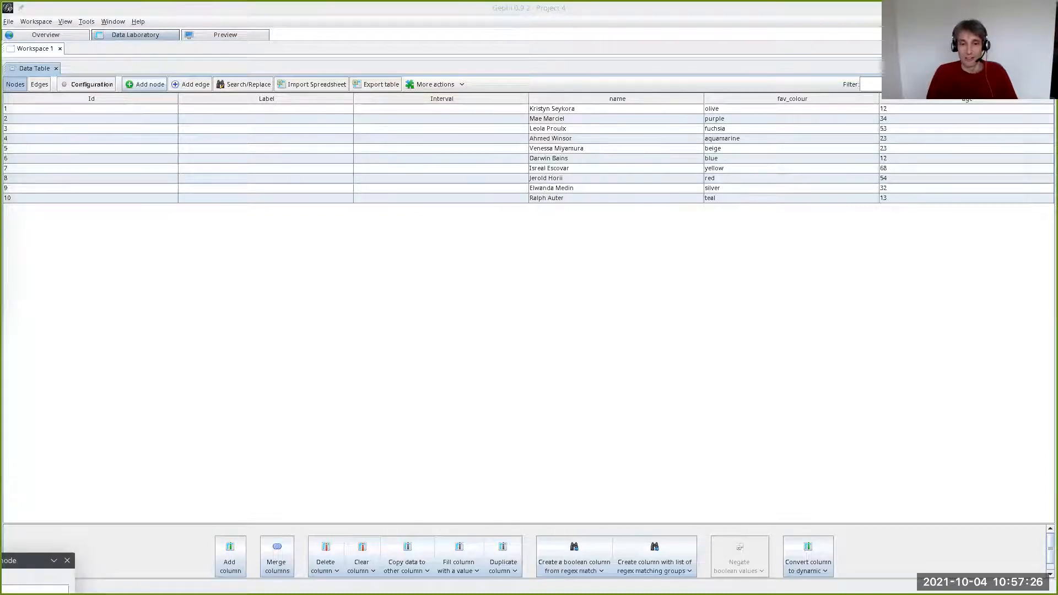
drag(22, 560, 327, 241)
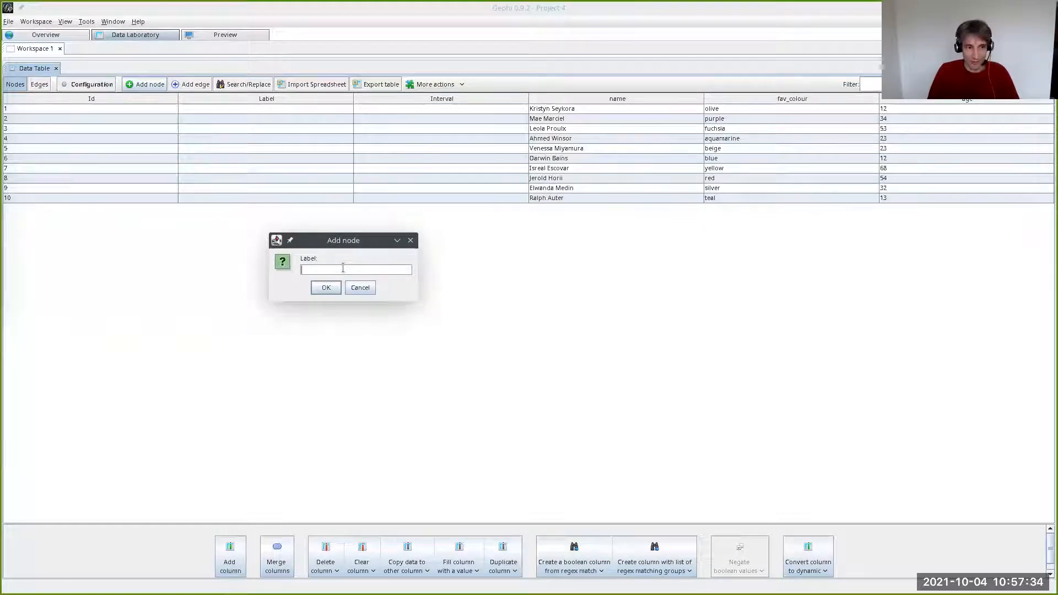
text(Jarno)
click(326, 287)
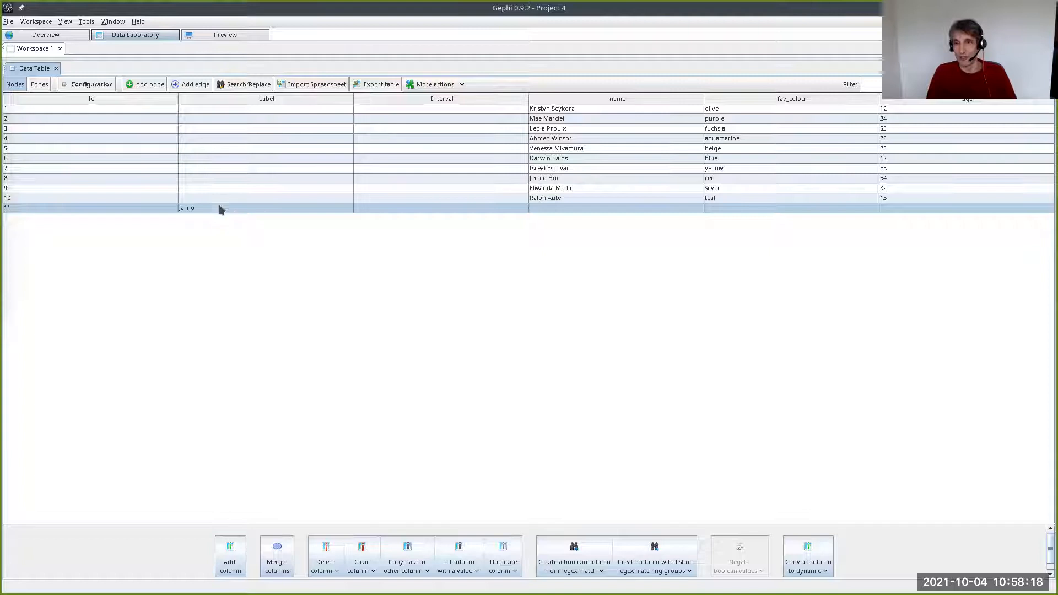
- Turn on node labels in the Overview graph and inspect the newly added node
click(49, 35)
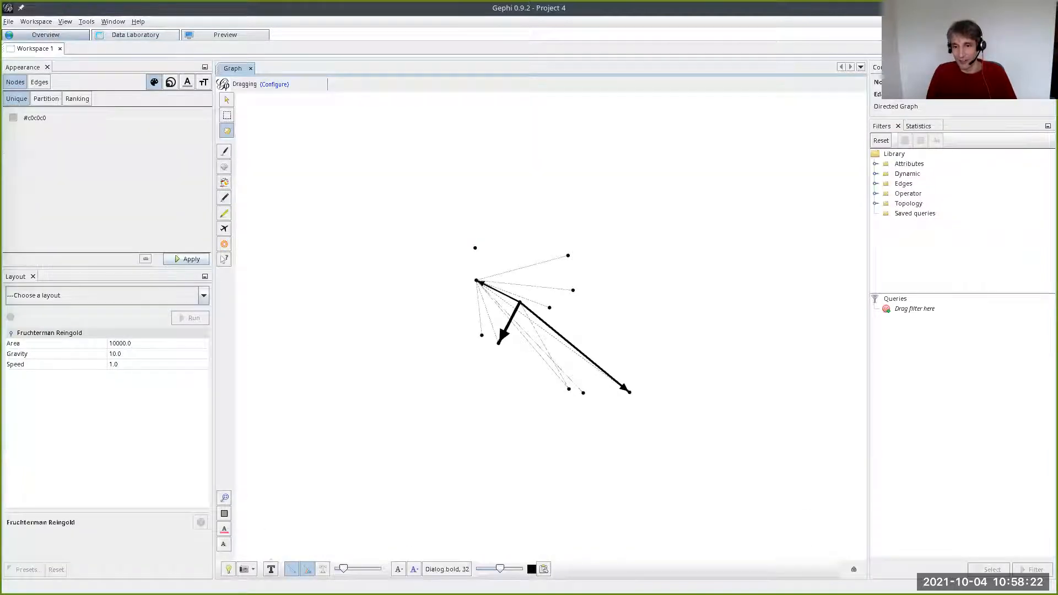
click(271, 569)
scroll(471, 257, up, 1)
scroll(471, 258, up, 2)
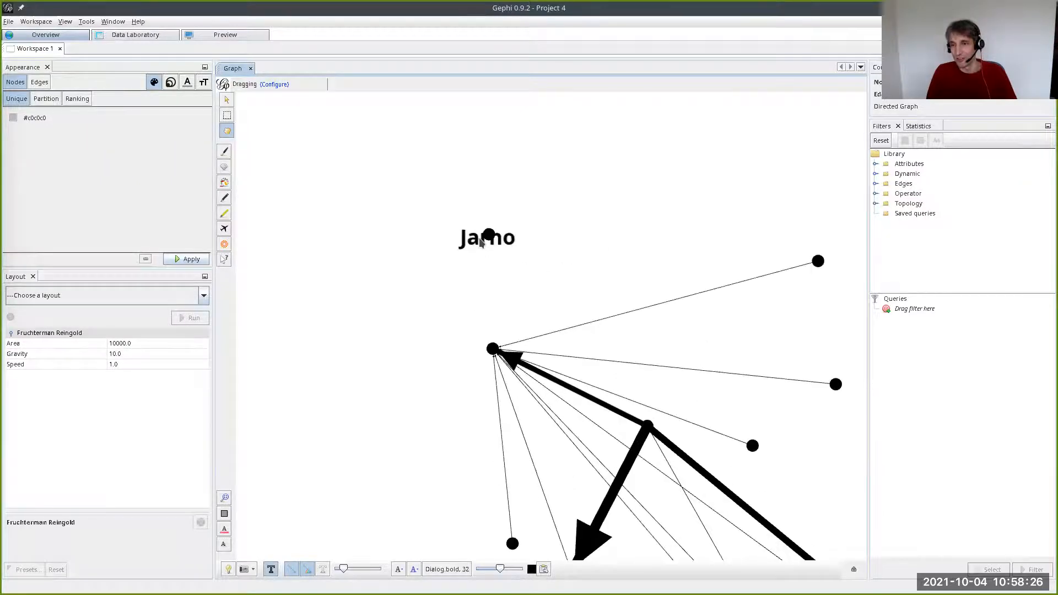
scroll(466, 331, down, 3)
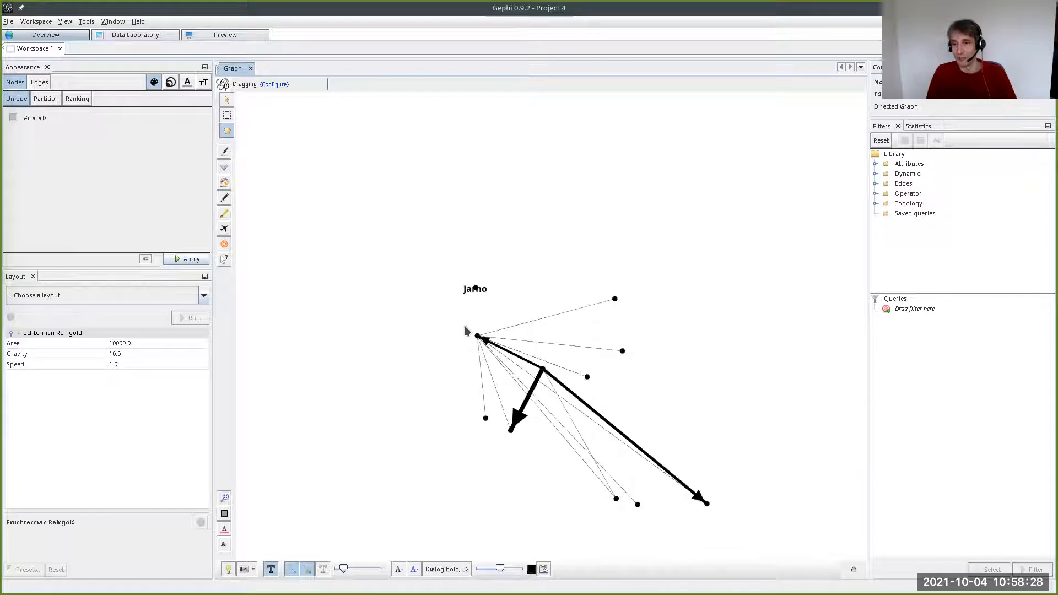
drag(433, 364, 423, 358)
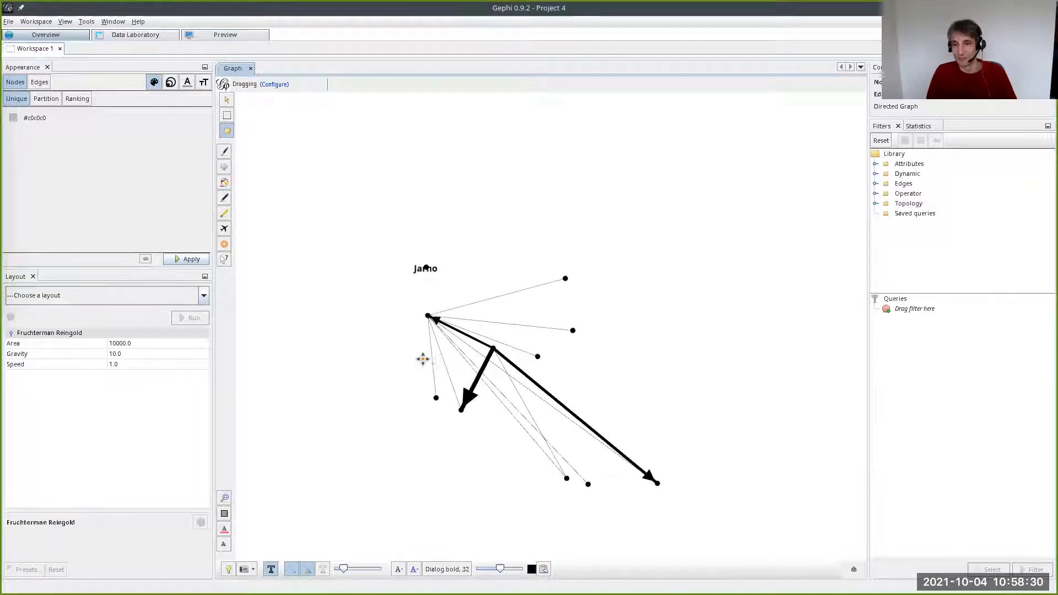
- Copy the name column's data to the Label column in the nodes table and view the labelled graph in the Overview
click(130, 40)
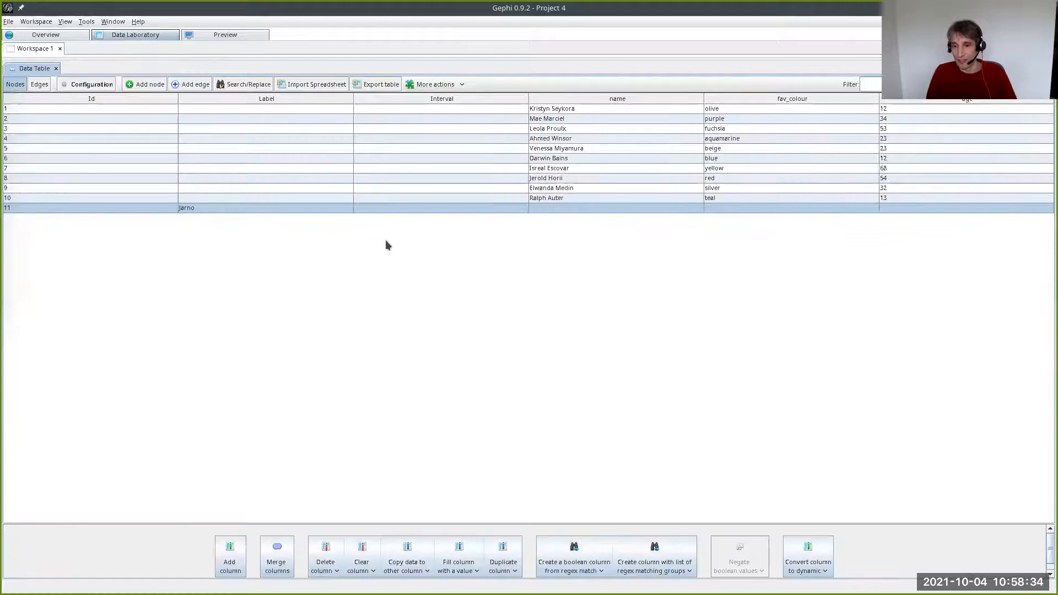
click(412, 573)
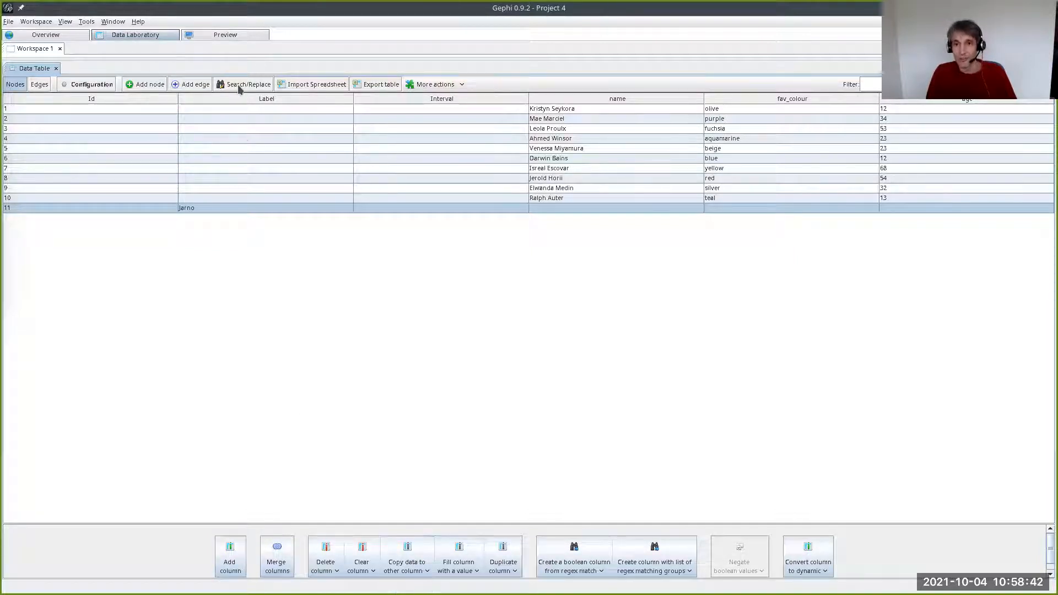
click(241, 117)
click(237, 98)
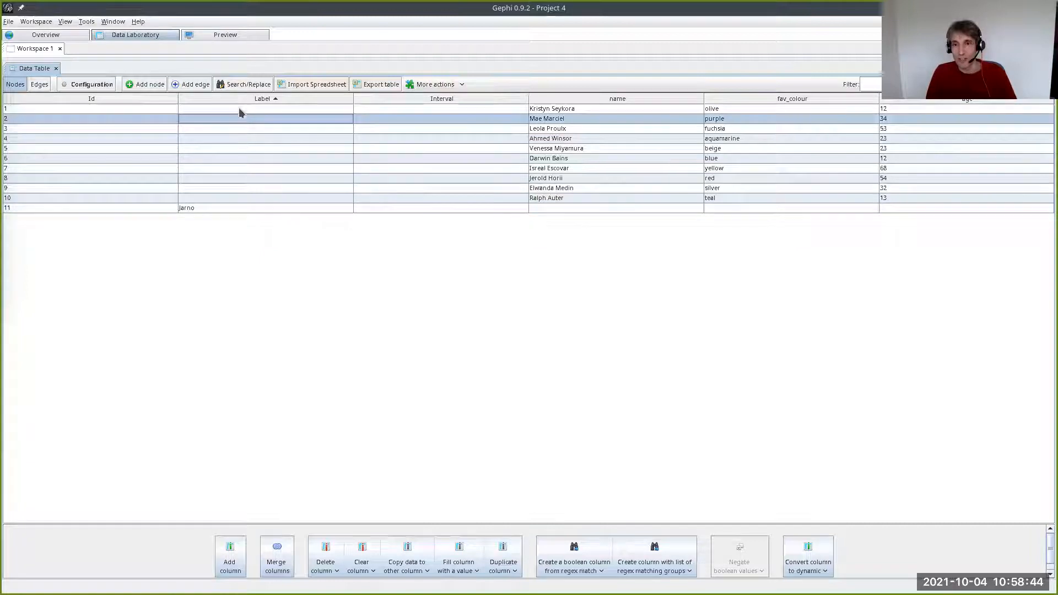
click(250, 95)
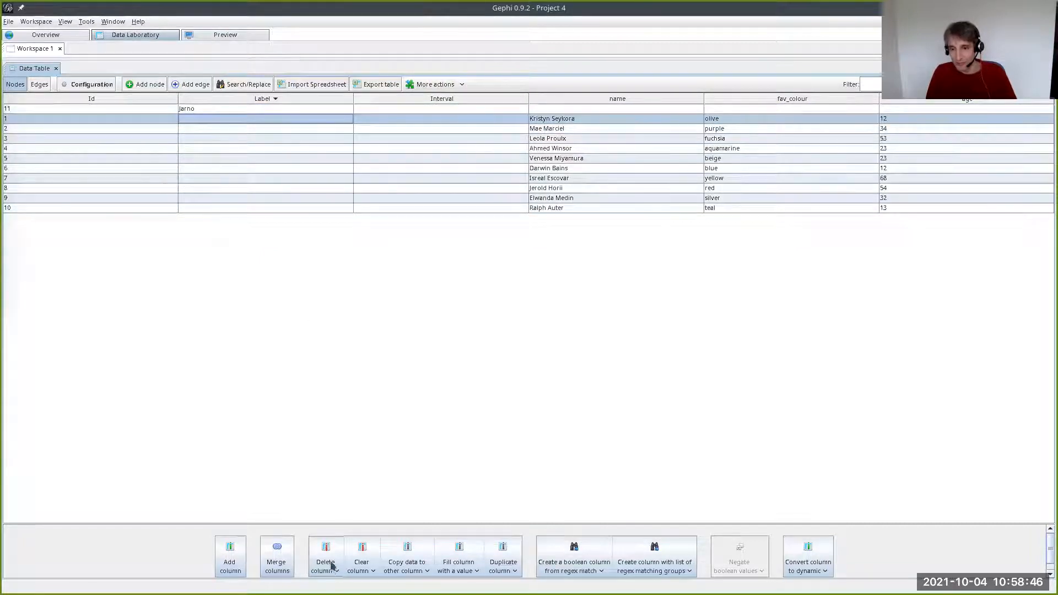
click(403, 555)
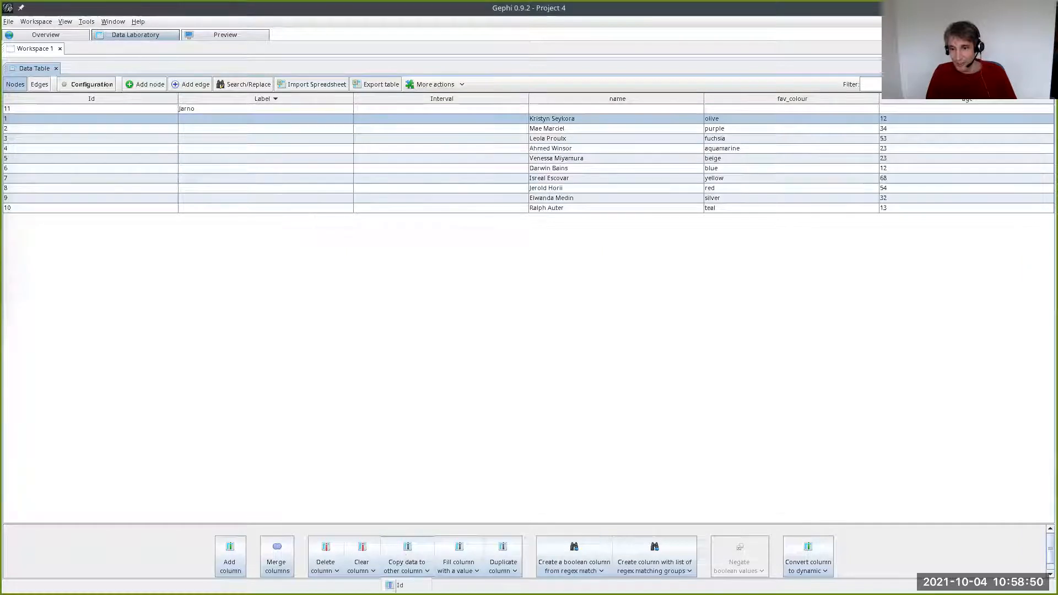
click(408, 594)
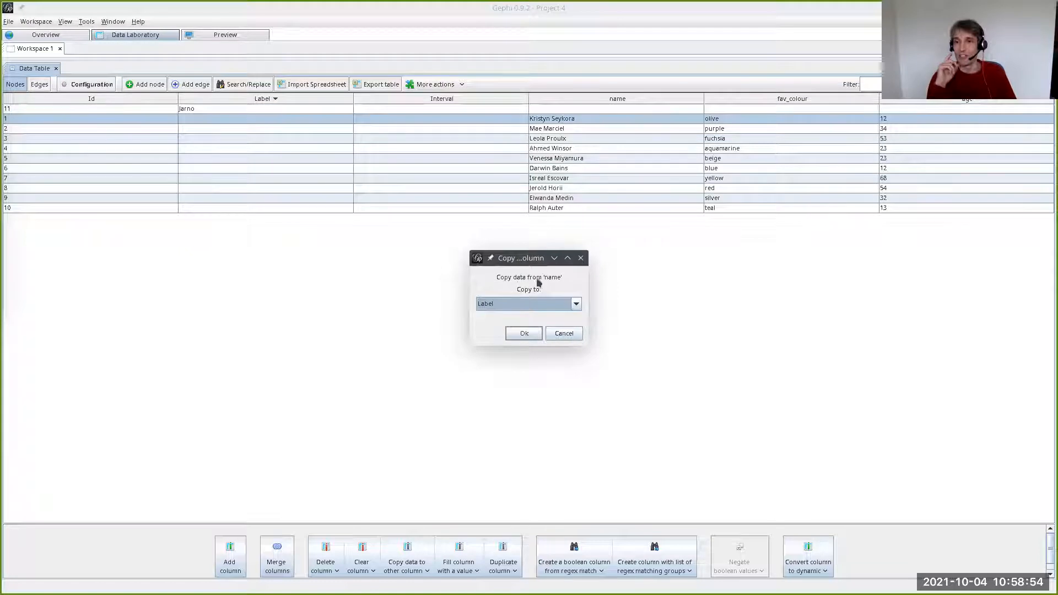
click(523, 334)
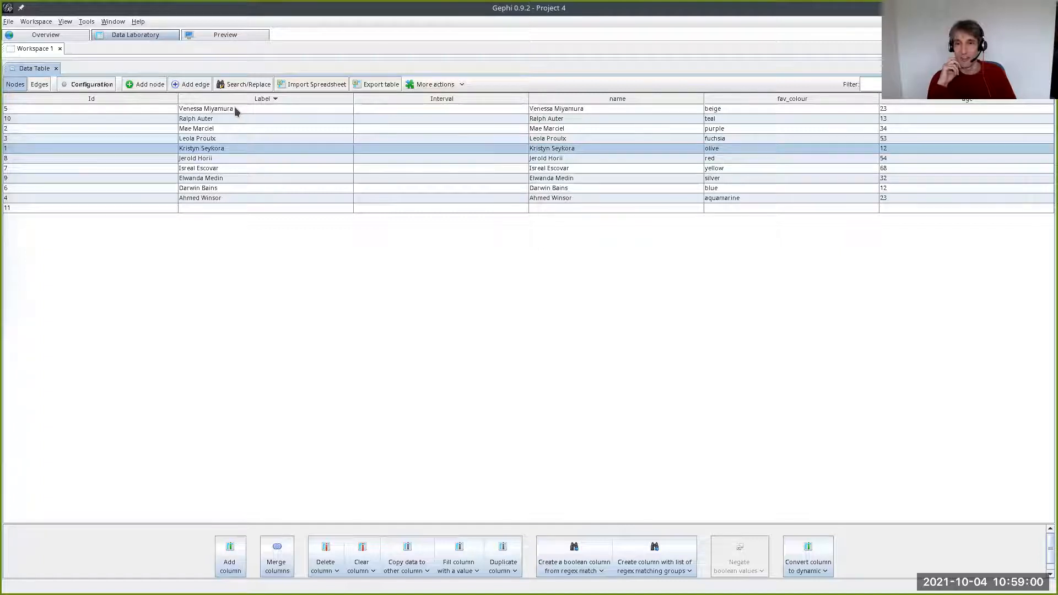
click(58, 36)
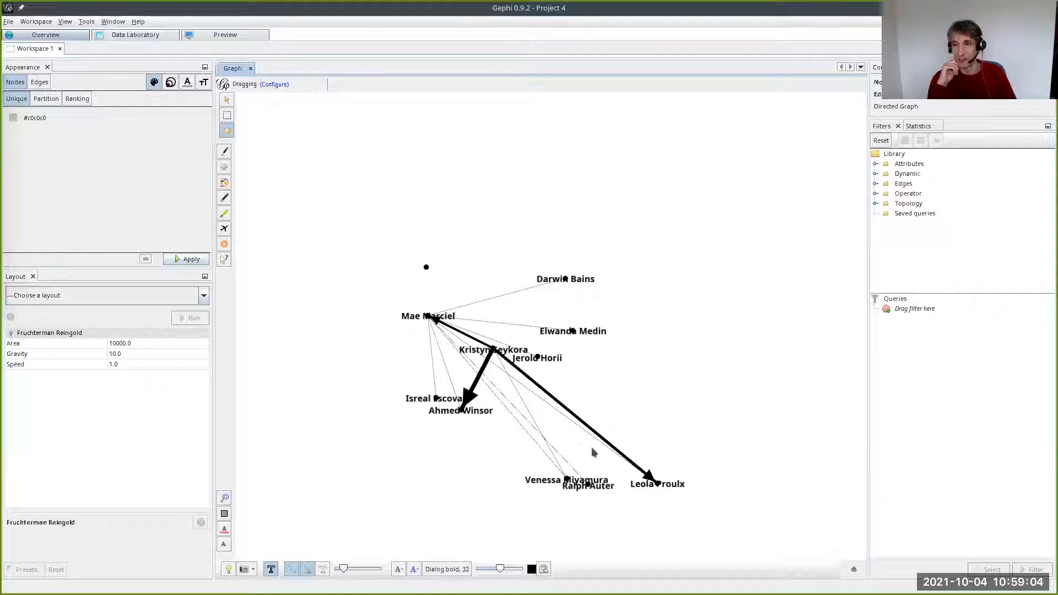
- Fill in node 11 in the nodes table with the person's full name, favourite colour orange and age 99
click(113, 34)
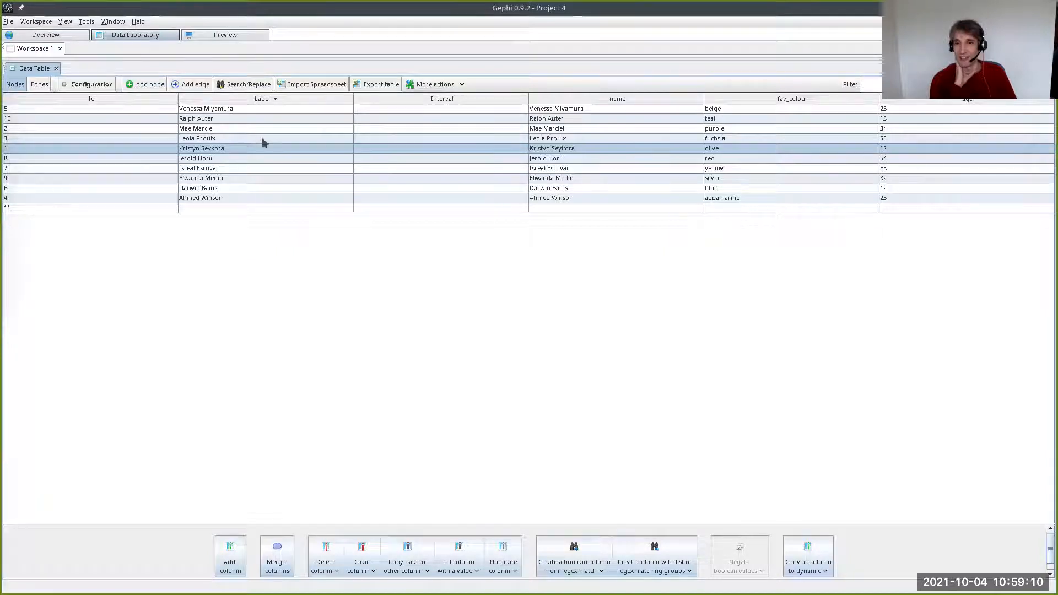
double_click(563, 207)
text(Jarno van der Kolk)
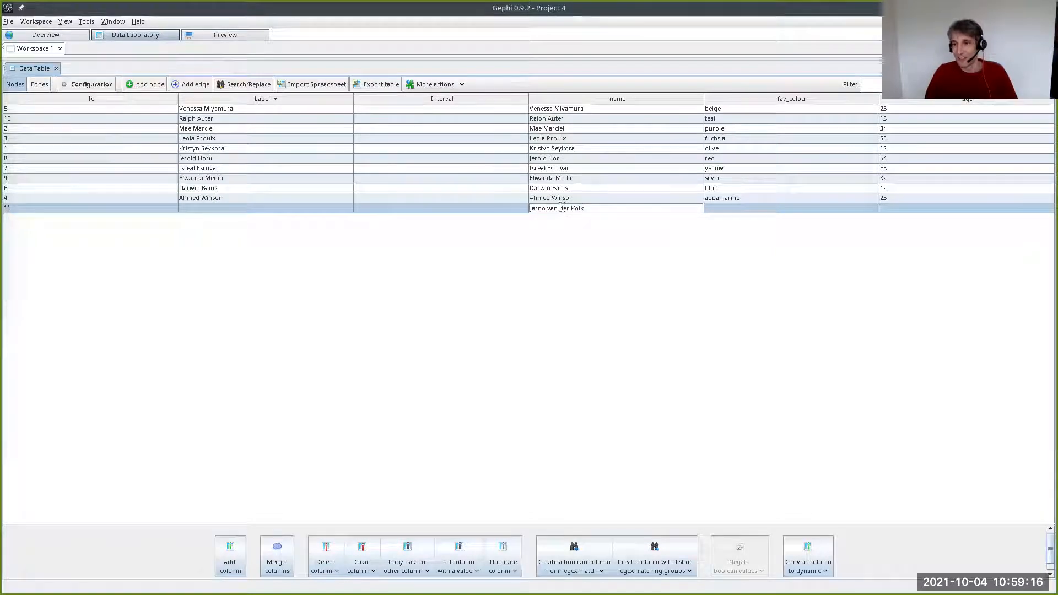
double_click(720, 209)
text(orange)
key(Return)
double_click(891, 206)
text(99)
key(Return)
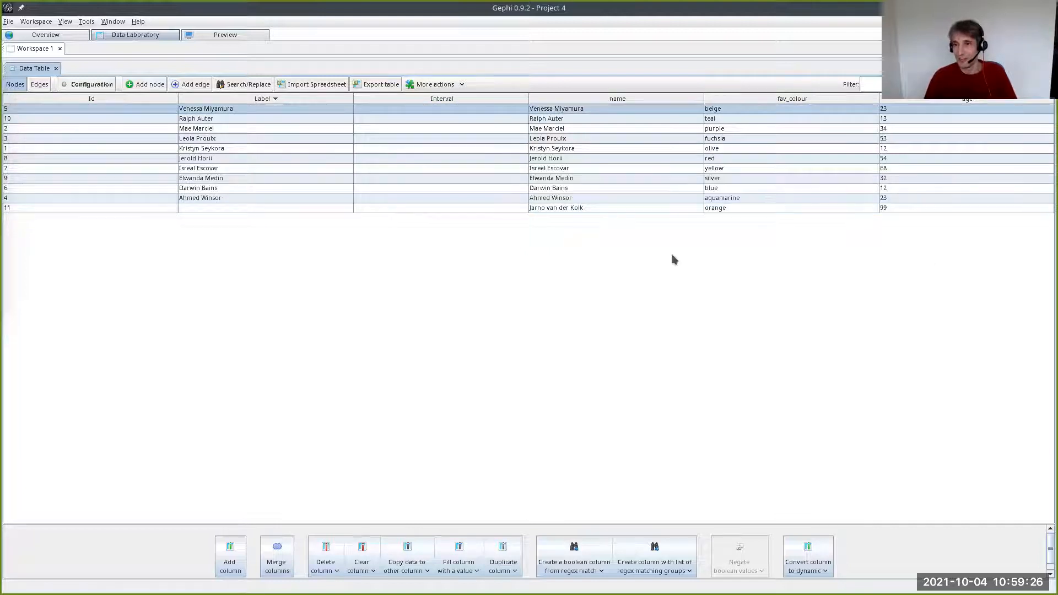
- Copy the name column to Label again to include node 11, and check its label in the Overview graph
click(547, 208)
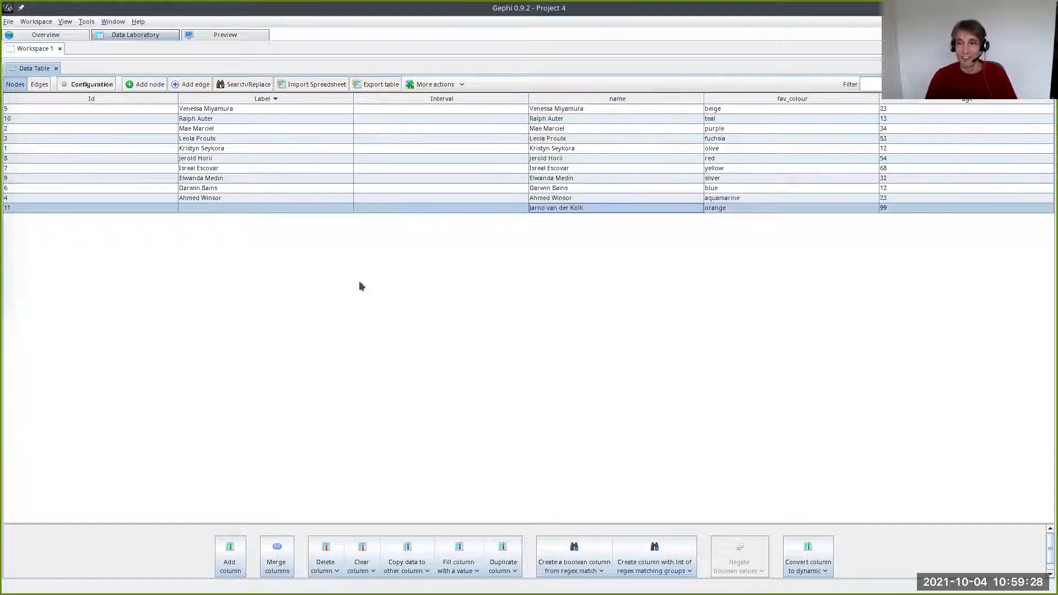
click(410, 562)
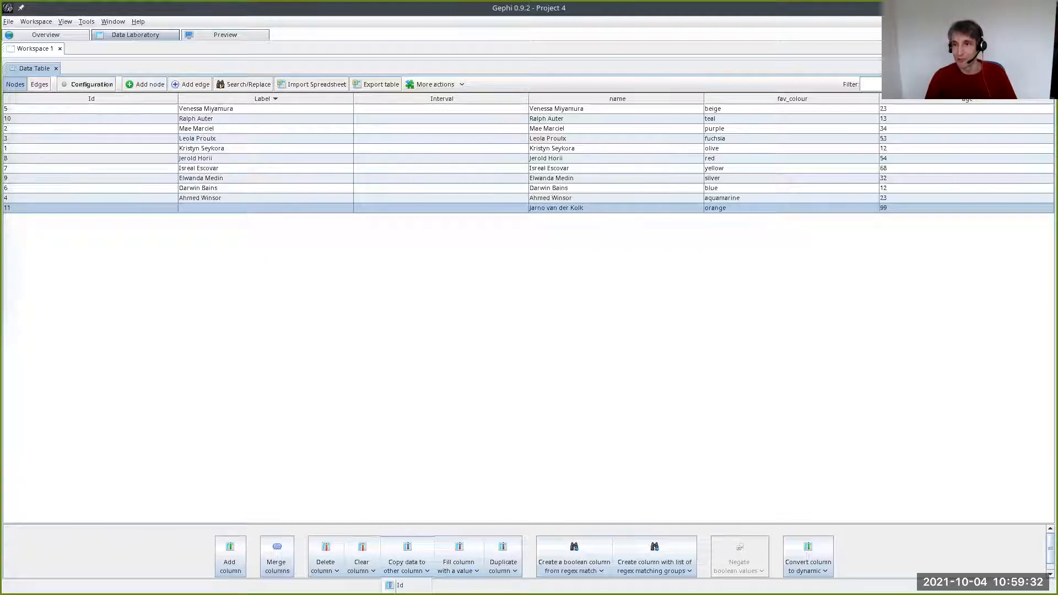
click(406, 593)
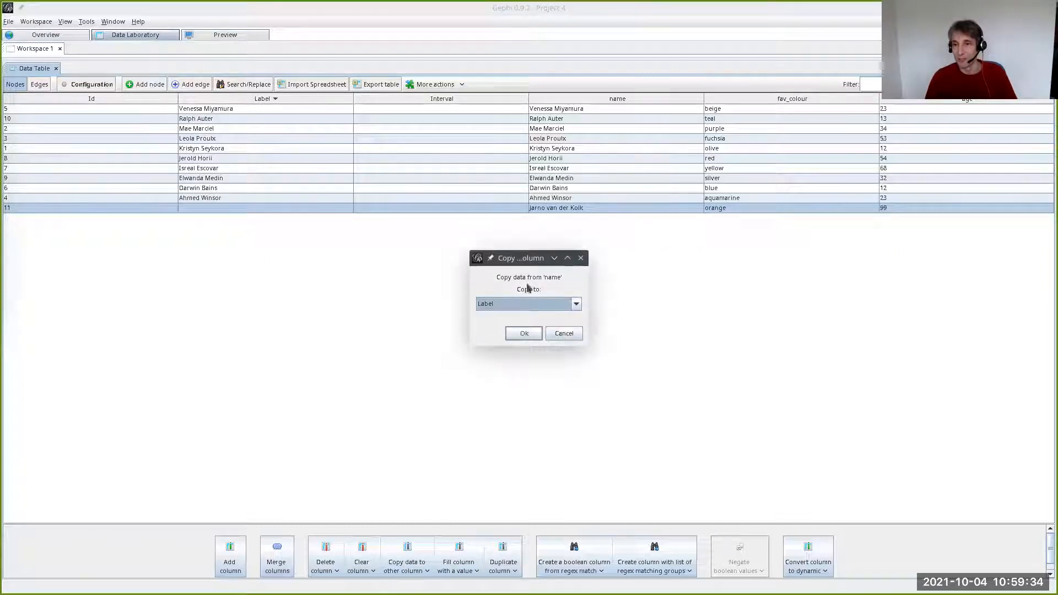
click(523, 334)
click(34, 35)
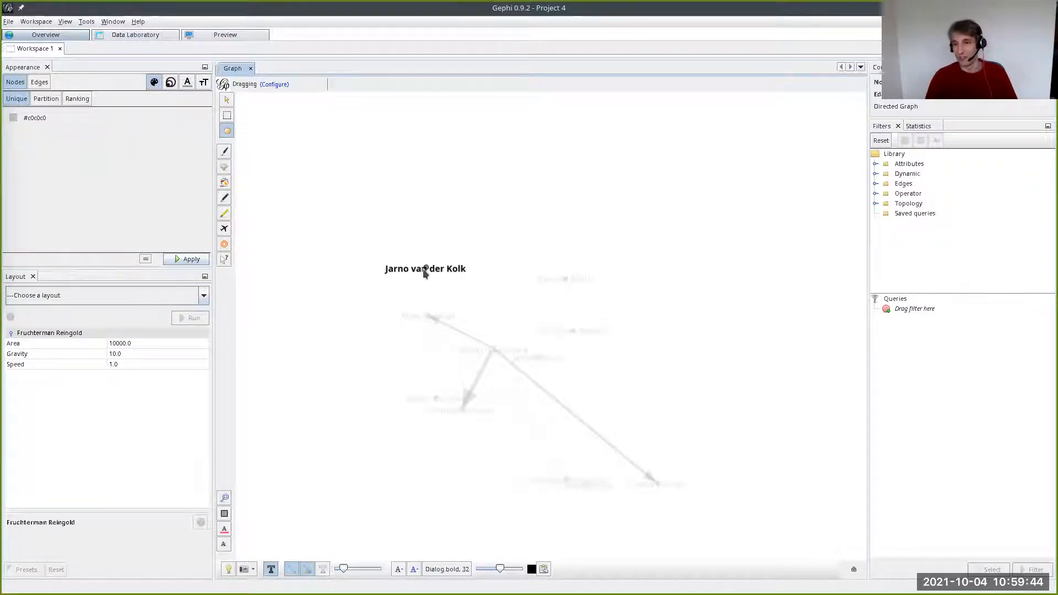
- Add an undirected edge from node 11 to node 4 in the Data Laboratory and view it in the Overview graph
click(126, 37)
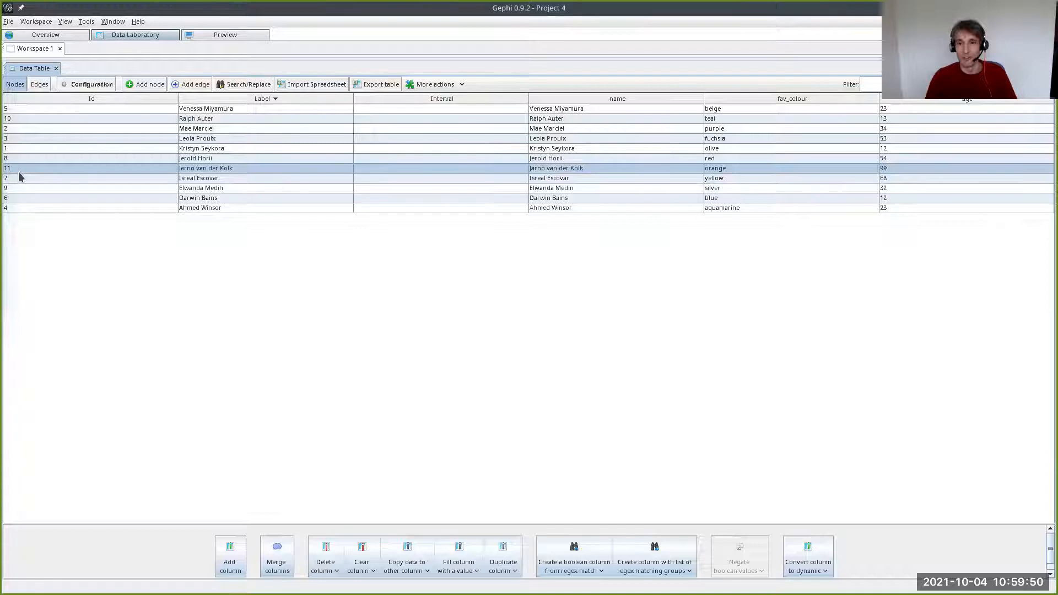
click(38, 84)
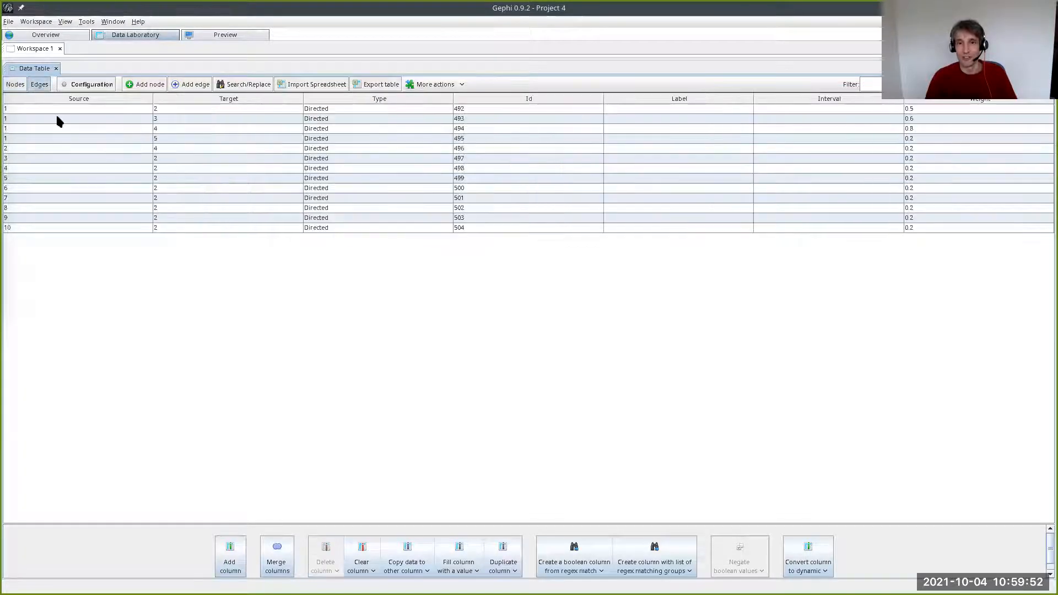
click(190, 84)
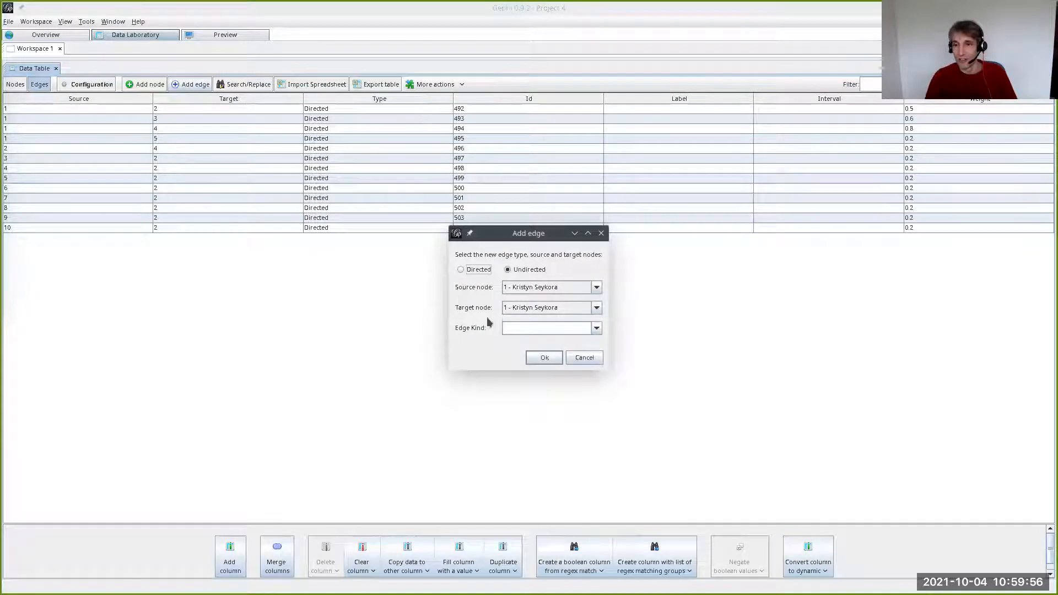
click(515, 286)
scroll(517, 358, down, 1)
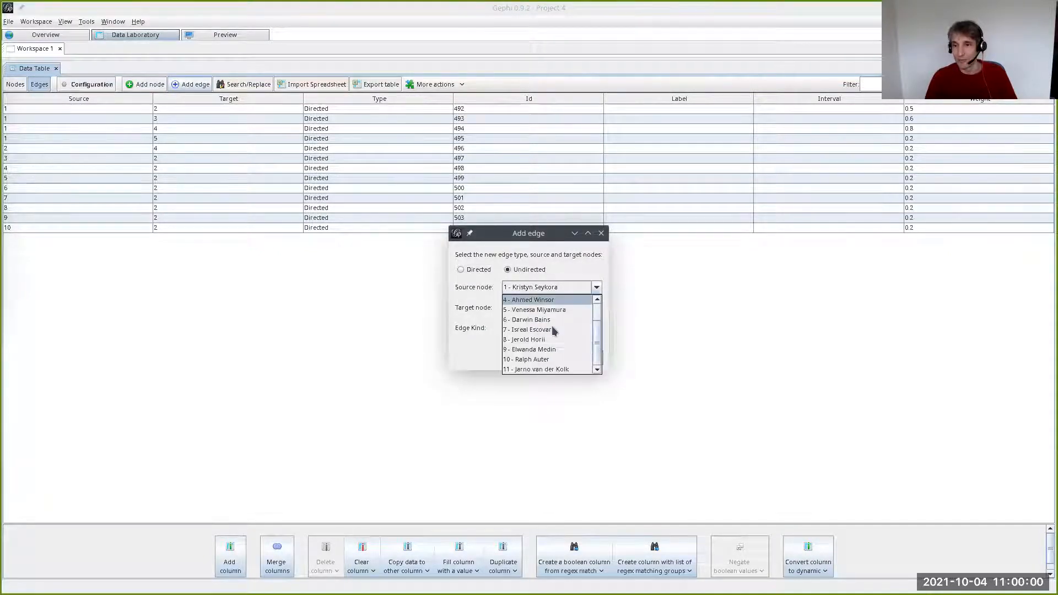
click(518, 368)
click(515, 308)
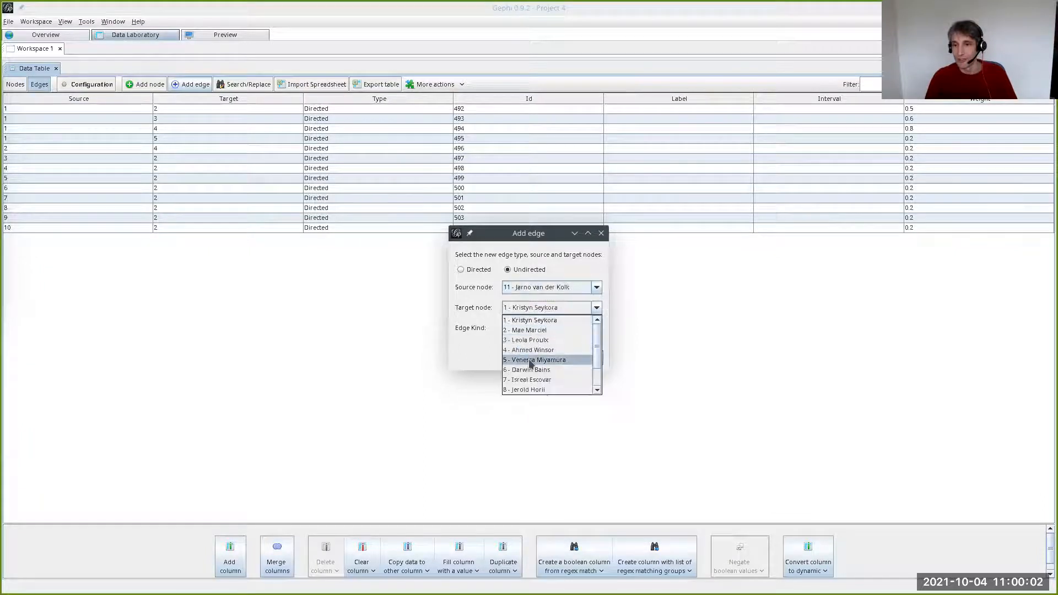
click(530, 350)
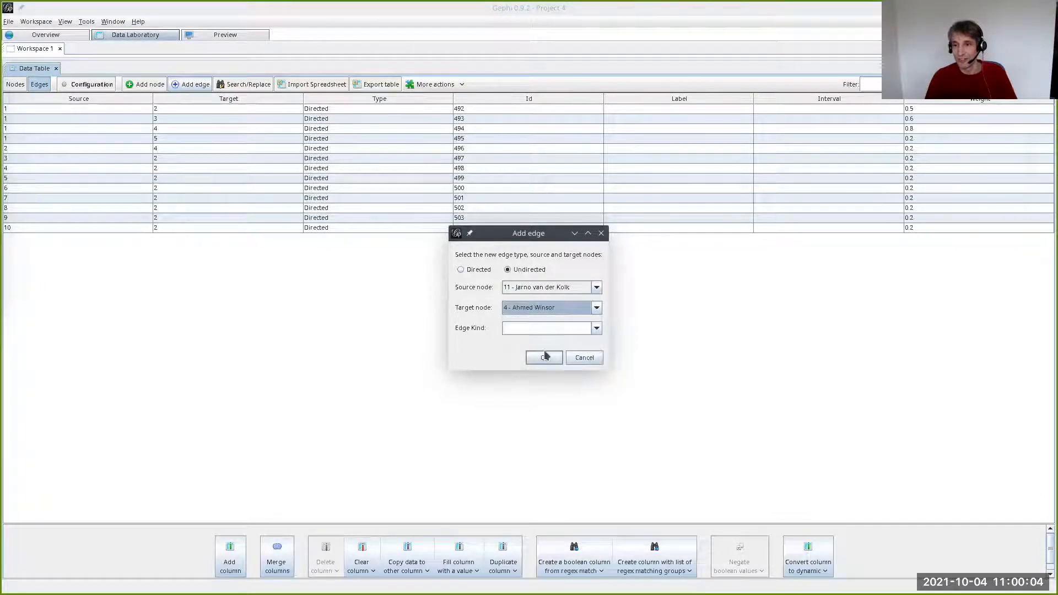
click(544, 356)
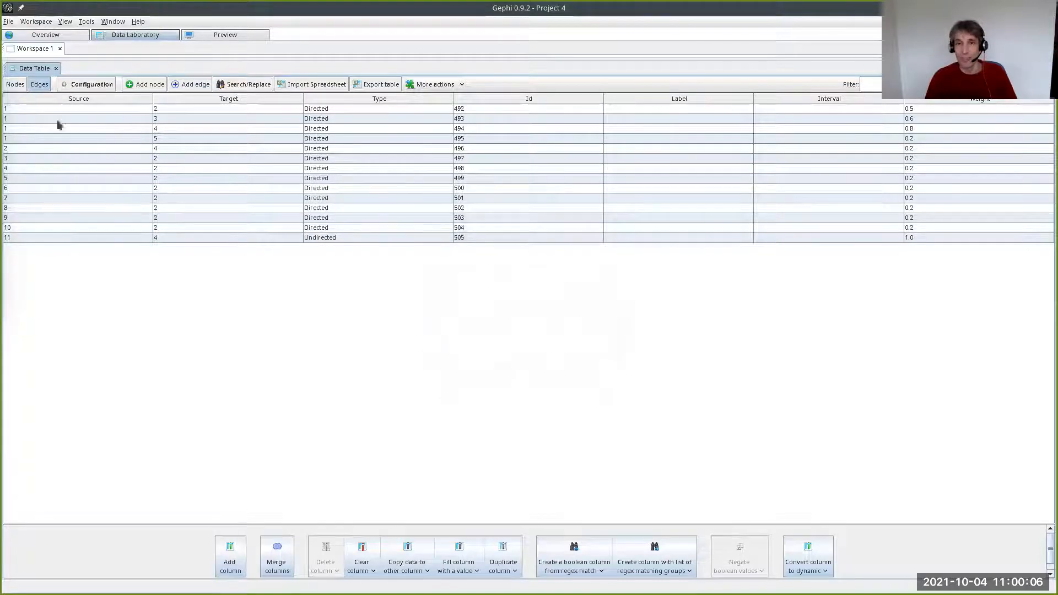
click(328, 239)
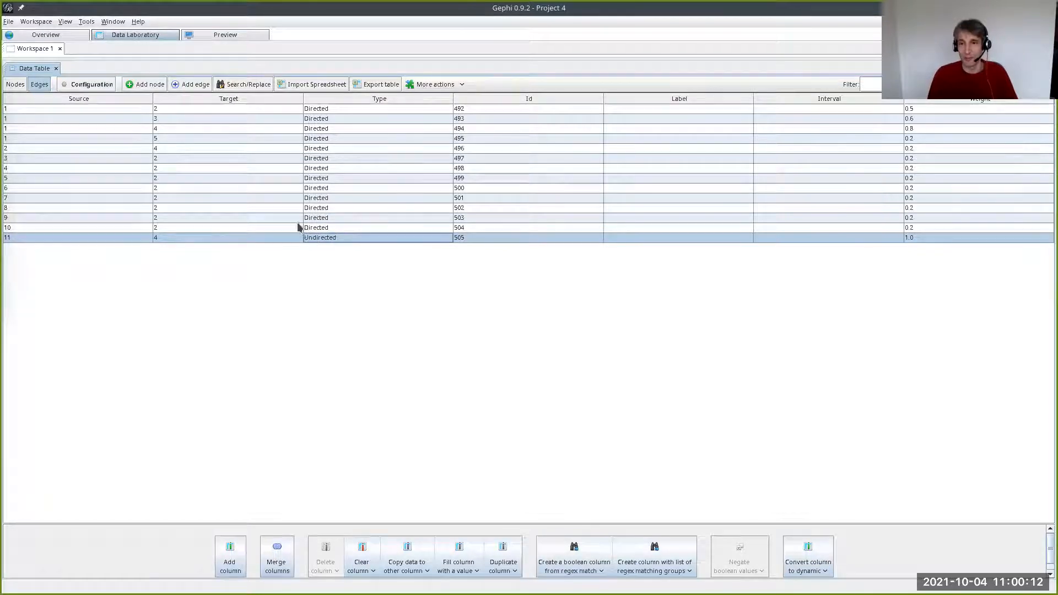
click(35, 39)
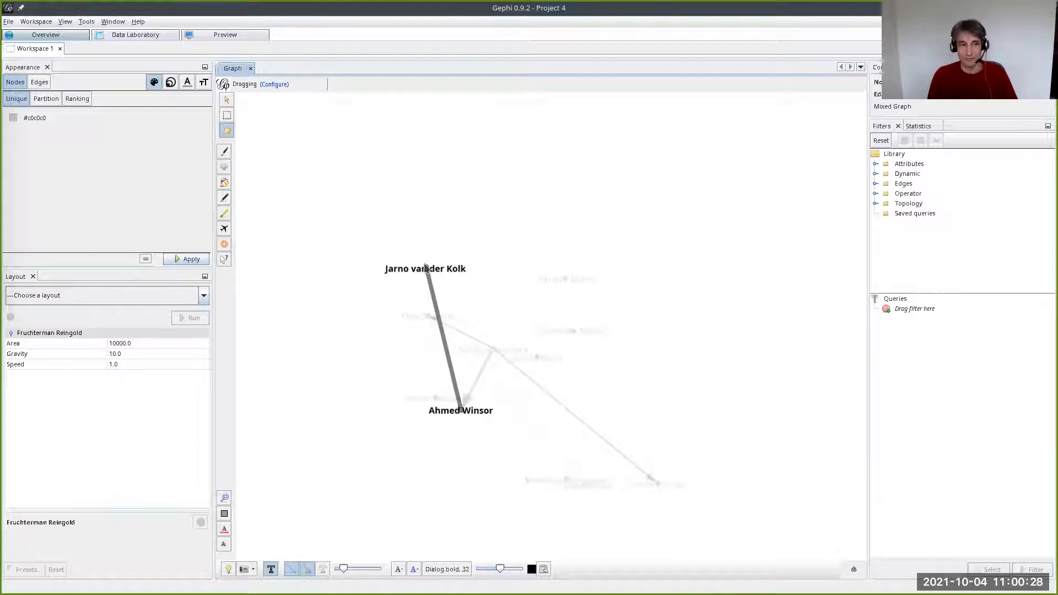
- Set the weight of the edge between nodes 11 and 4 to 0.4 and check the line thickness in the Overview
click(165, 37)
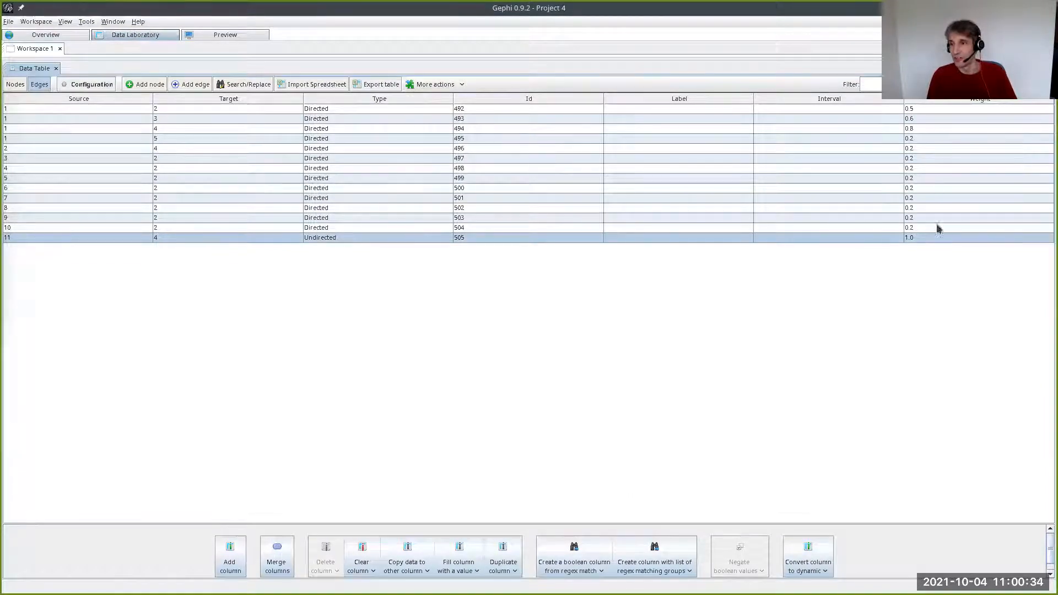
double_click(917, 239)
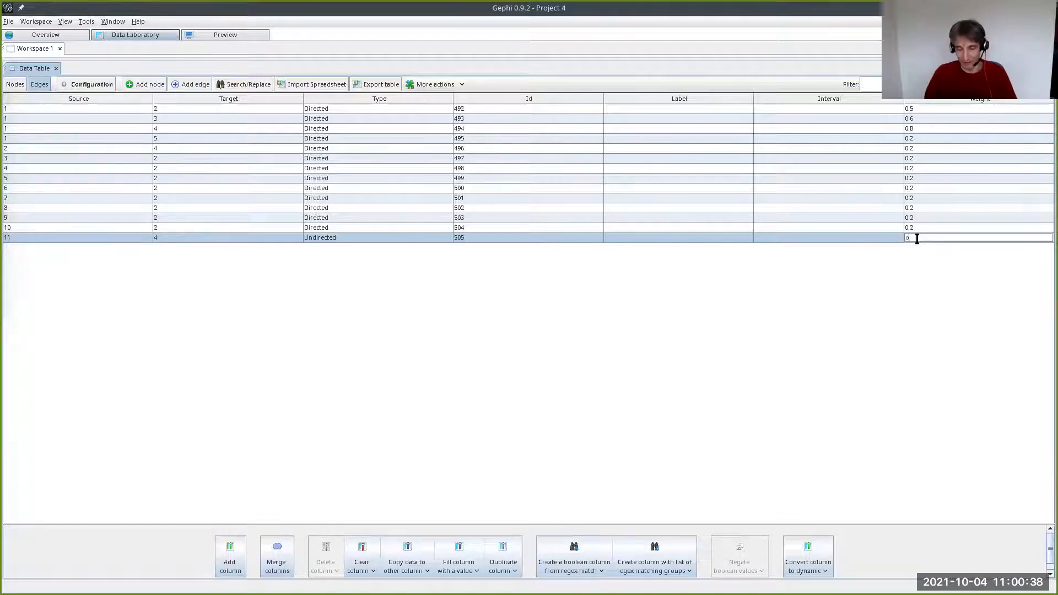
key(Return)
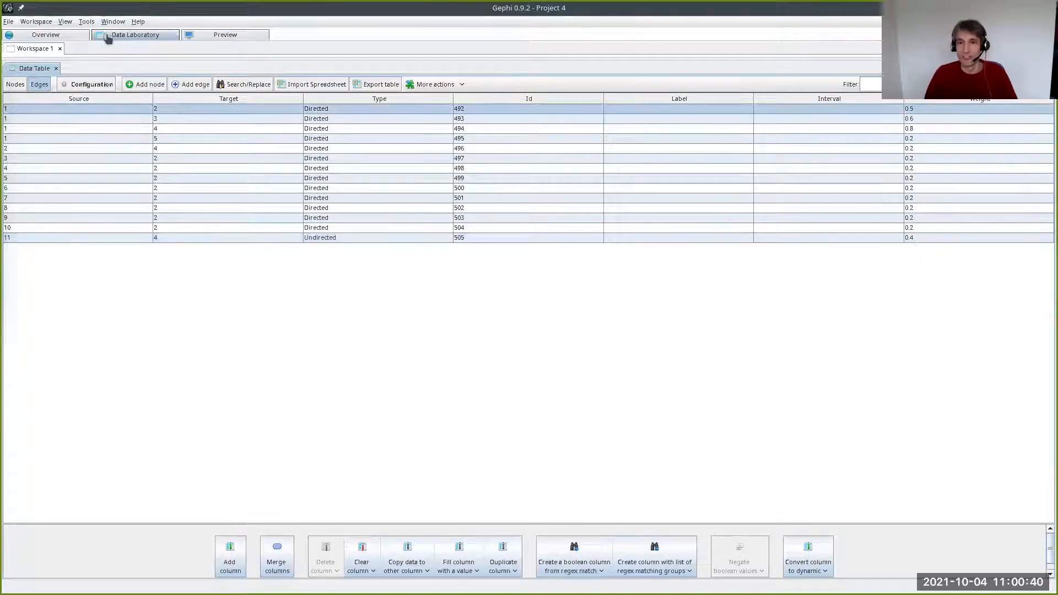
click(74, 36)
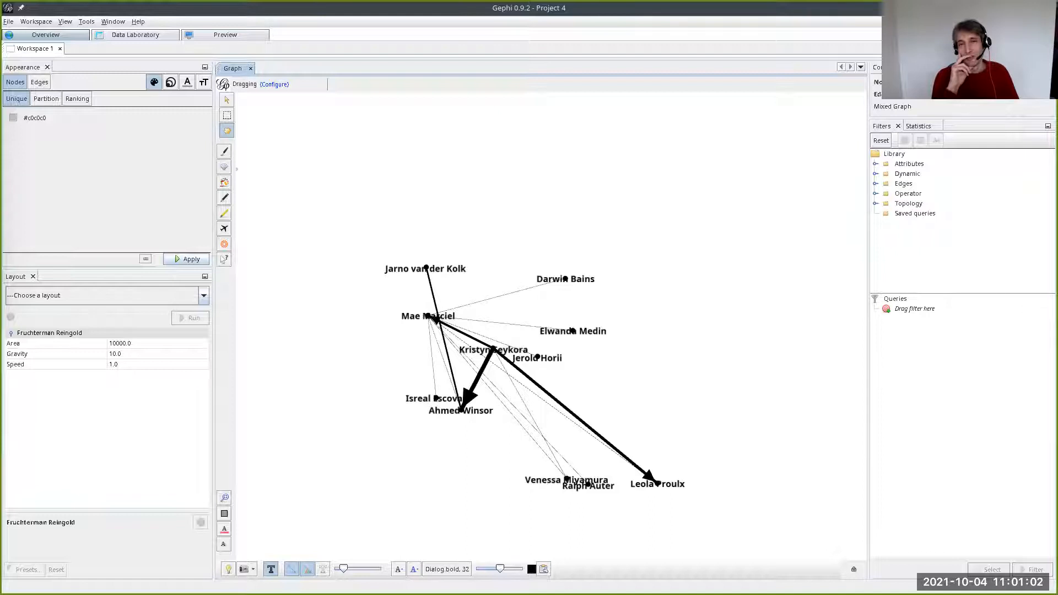
- Render the graph in the Preview and enable edge labels in its settings
click(208, 35)
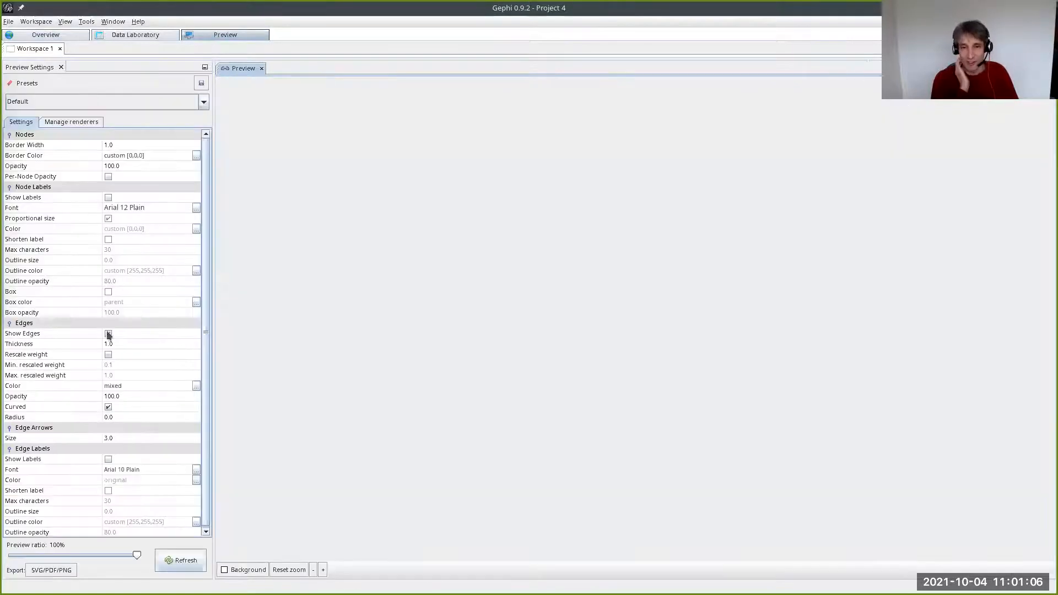
scroll(100, 465, down, 1)
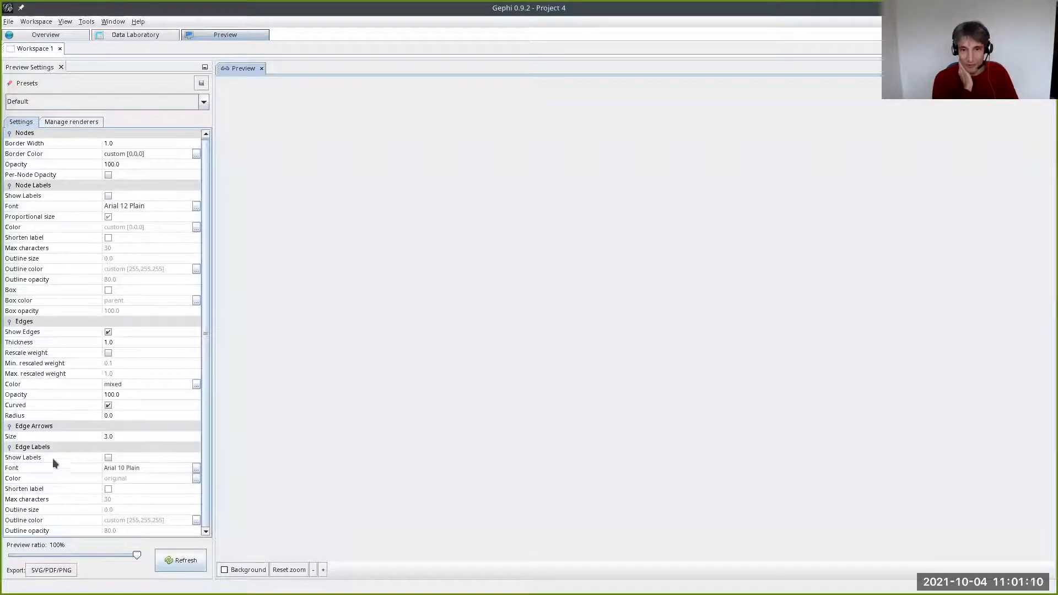
click(177, 562)
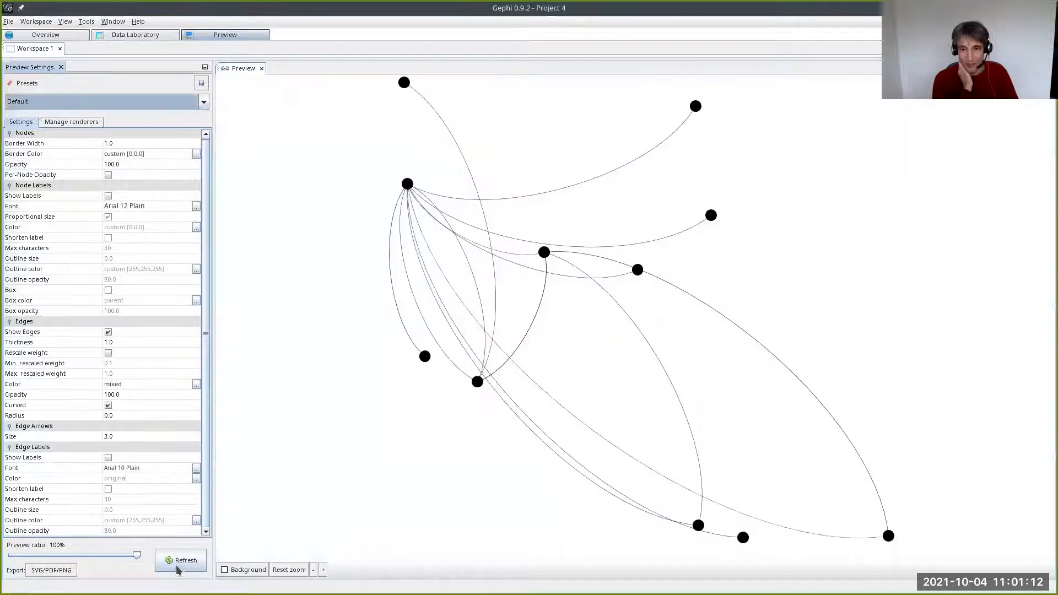
click(108, 457)
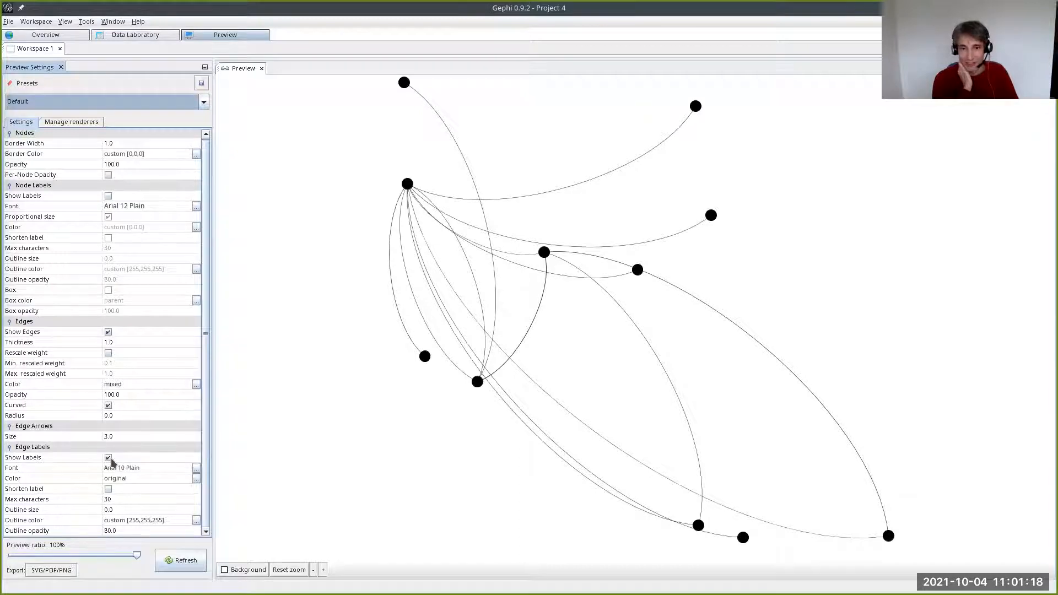
- Label the edge from node 11 to node 4 "This is me" in the edges table and refresh the Preview
click(124, 35)
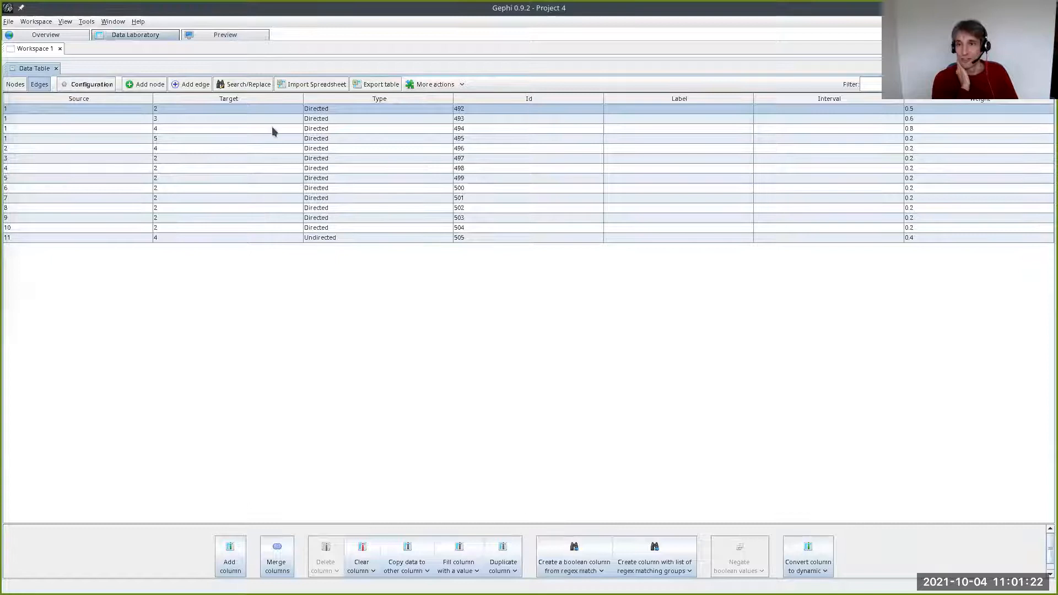
double_click(636, 237)
text(This is me)
key(Return)
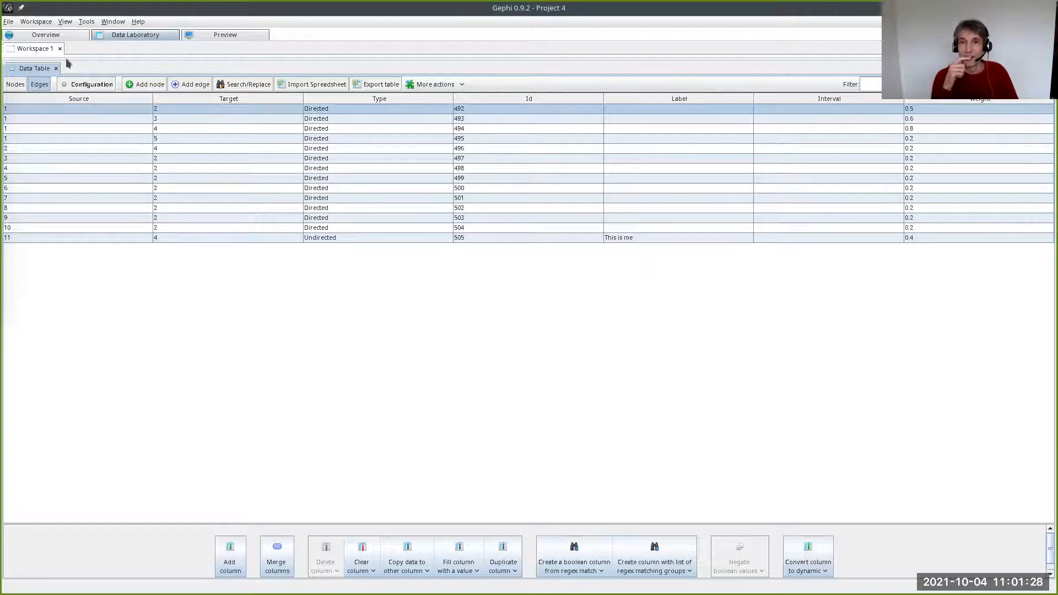
click(227, 37)
click(177, 559)
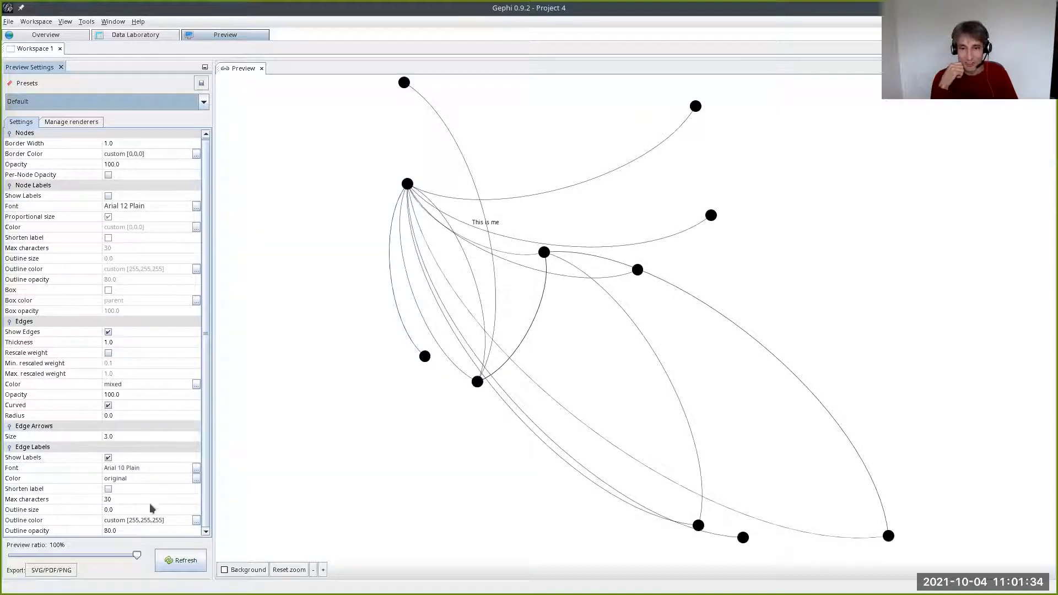
- Set the edge label font size to 18 and switch off curved edges, refreshing the Preview for each change
click(196, 467)
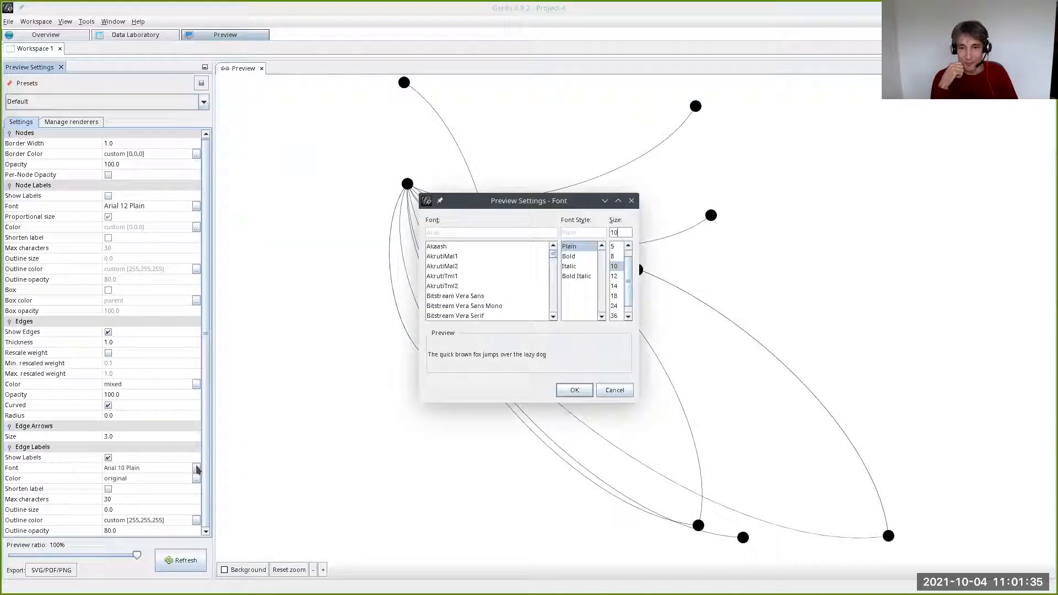
click(613, 296)
click(573, 391)
click(172, 572)
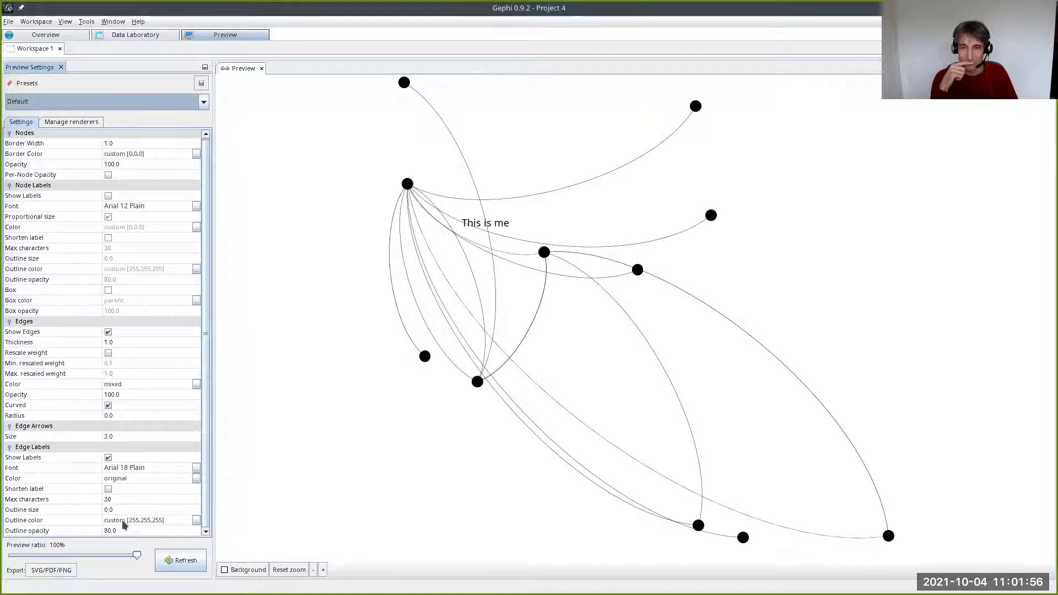
click(108, 406)
click(178, 561)
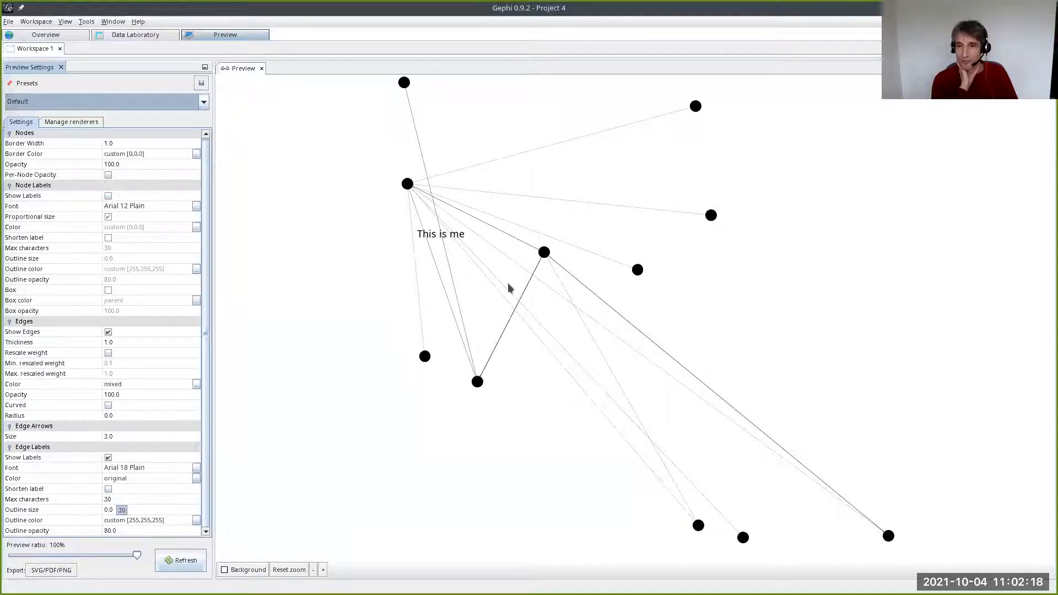
- Look through the available plugins and read the description of Give Colors To Edges
key(alt+t)
key(Return)
drag(505, 296, 492, 361)
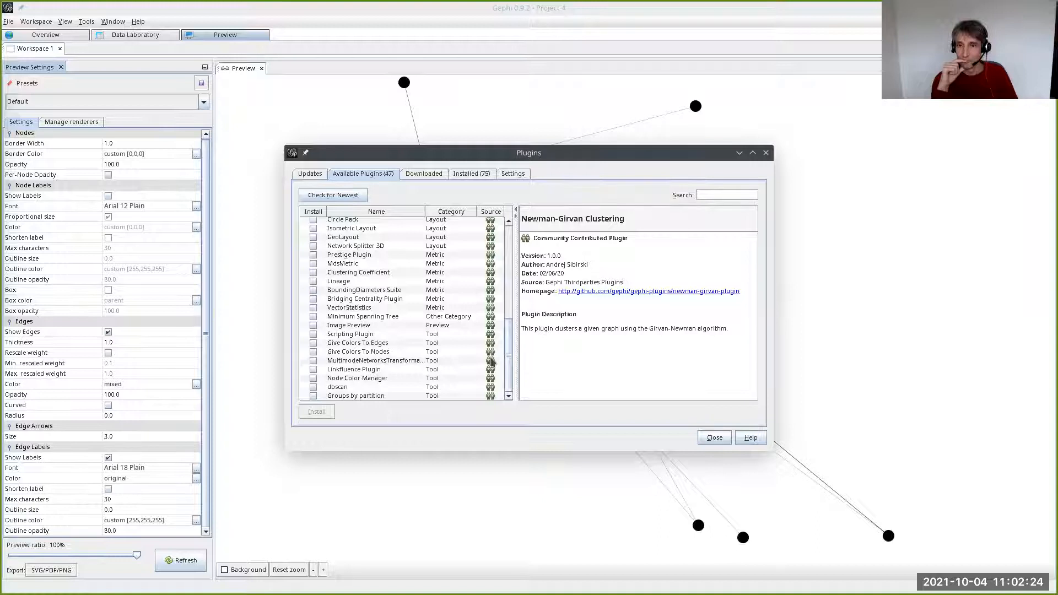
click(379, 343)
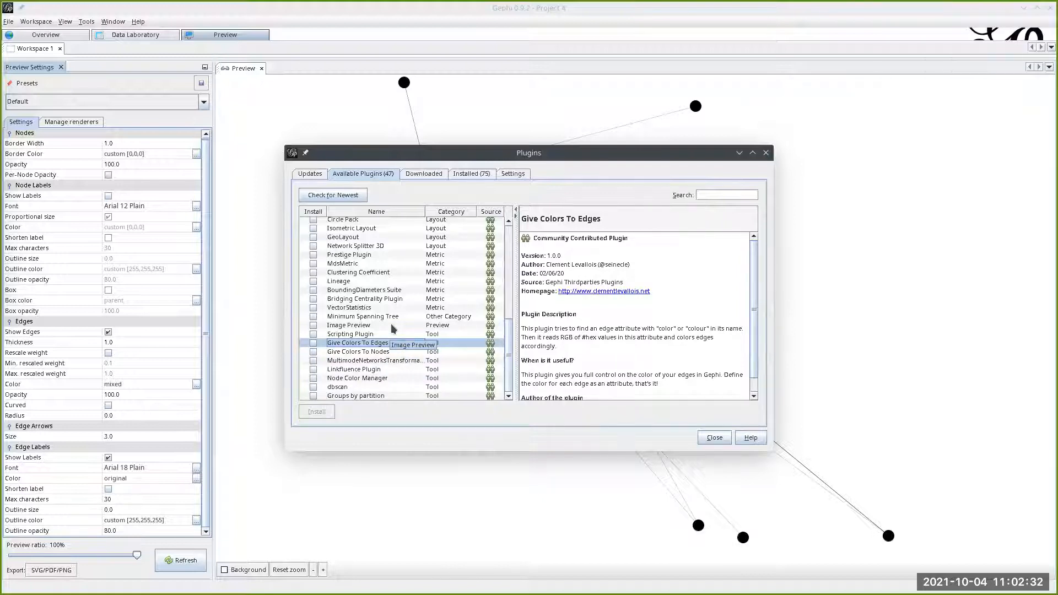
scroll(393, 329, up, 4)
scroll(393, 329, up, 5)
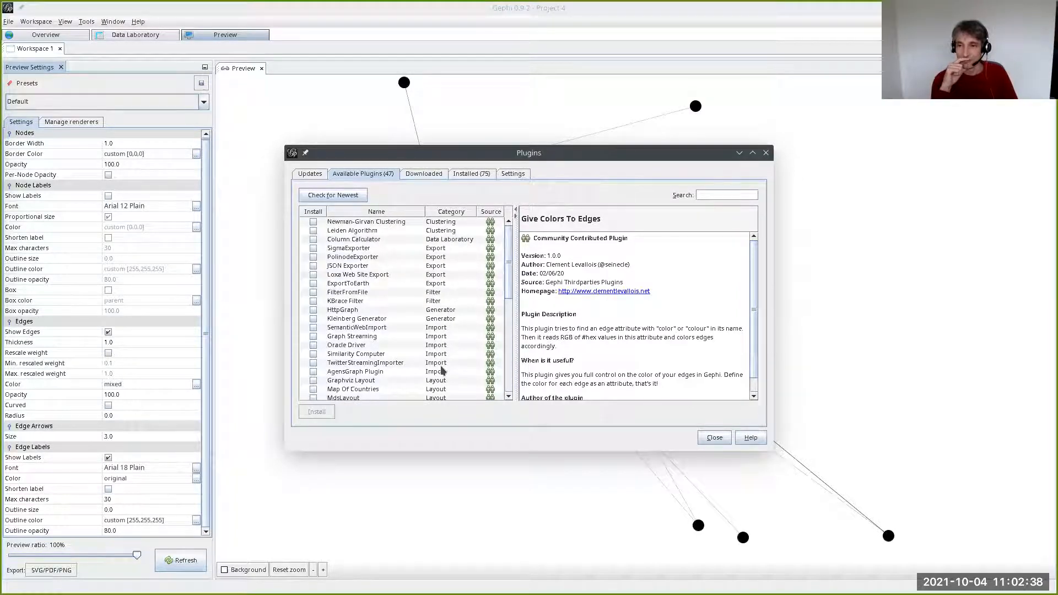
scroll(432, 356, down, 2)
scroll(431, 356, down, 7)
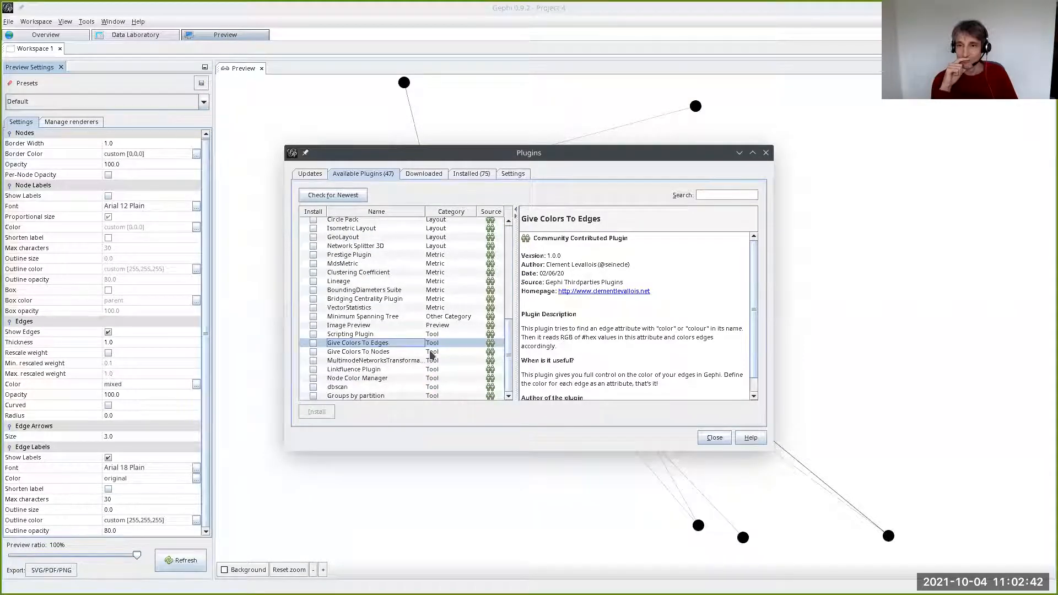
click(717, 437)
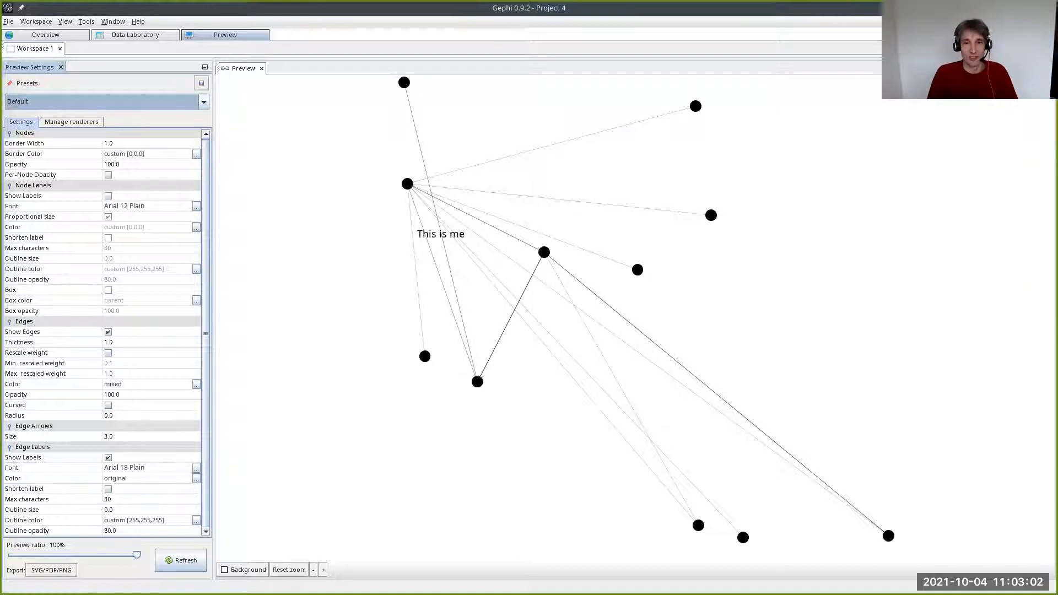
- Return to the Data Laboratory and open connection.csv from the Gephi folder for import
click(318, 232)
click(132, 36)
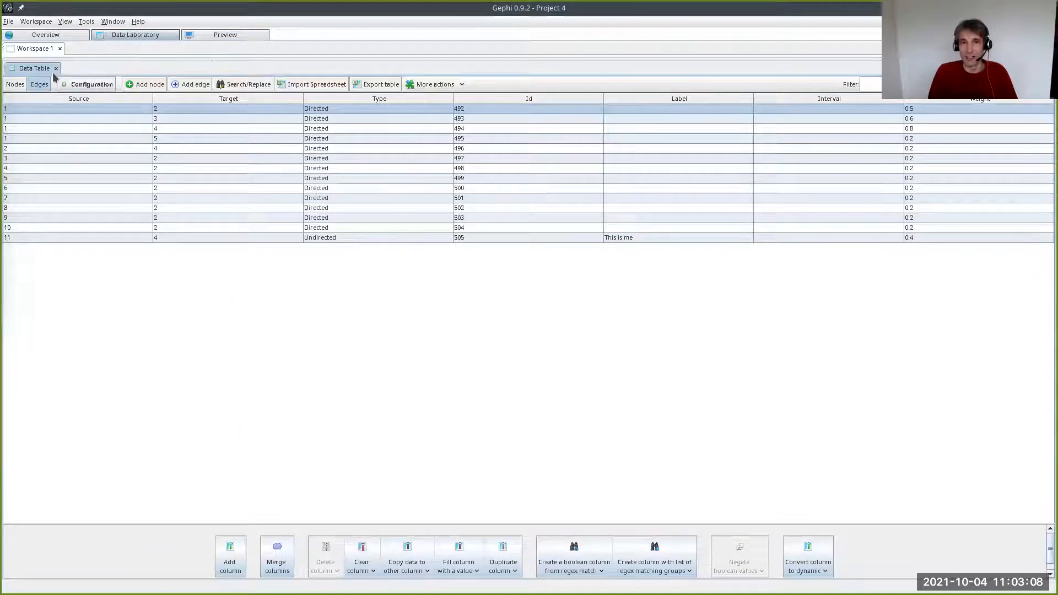
click(7, 22)
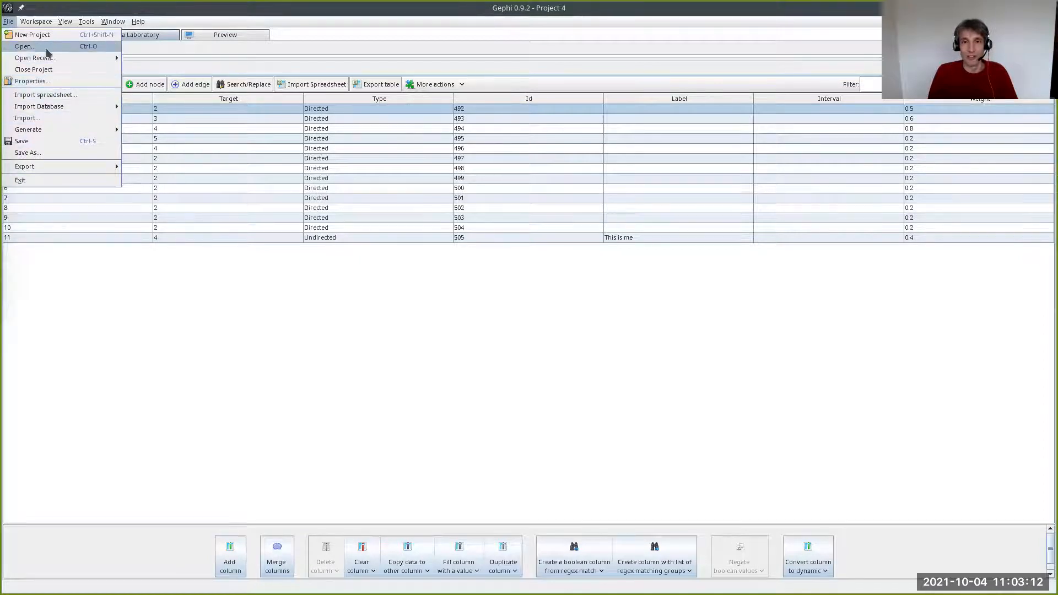
click(26, 47)
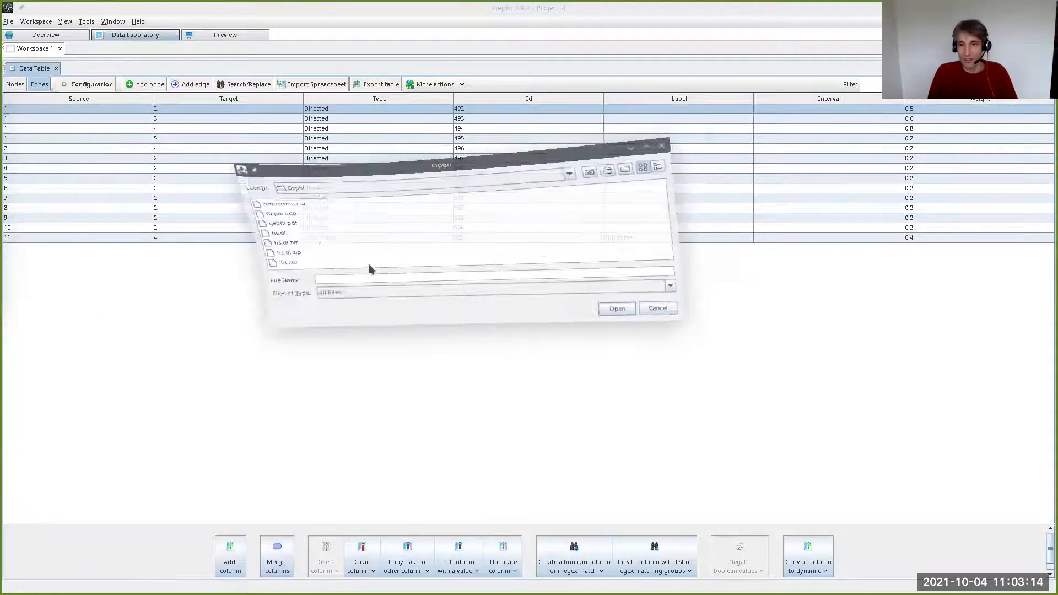
click(270, 223)
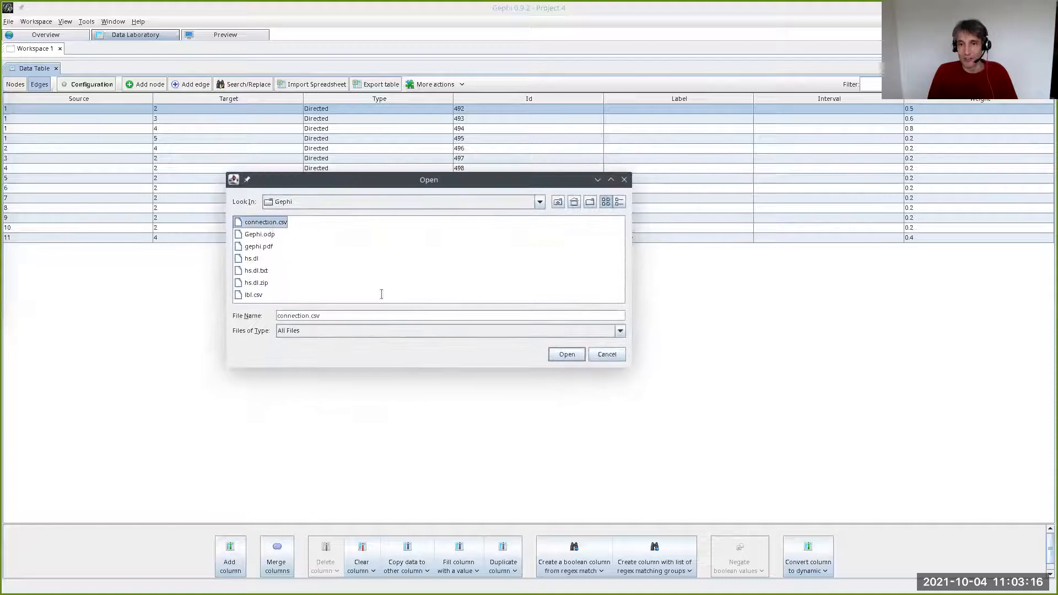
click(572, 356)
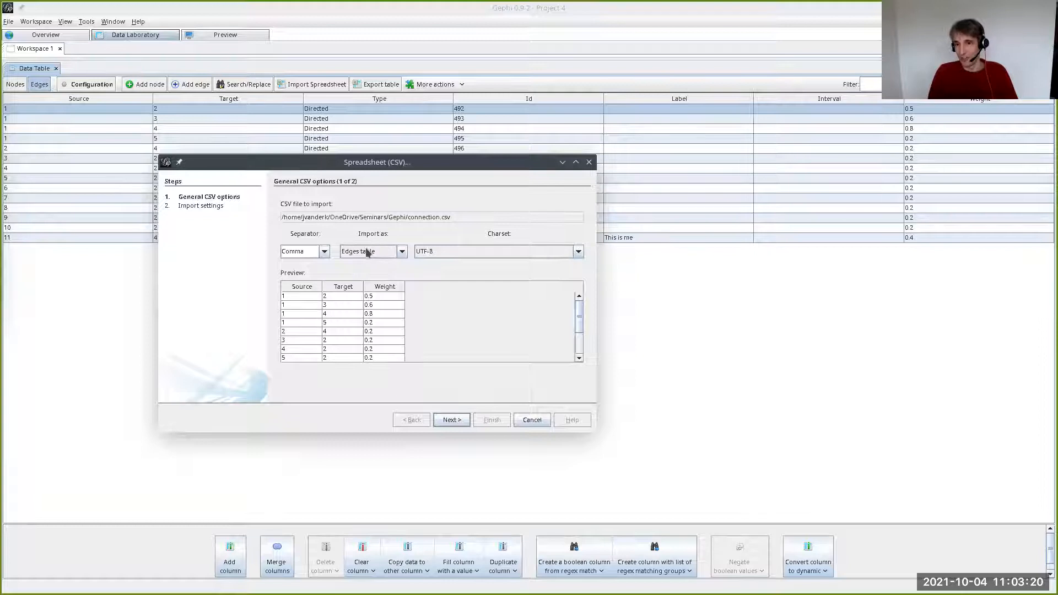
- Examine the table types that connection.csv can be imported as, and cancel the import
click(366, 251)
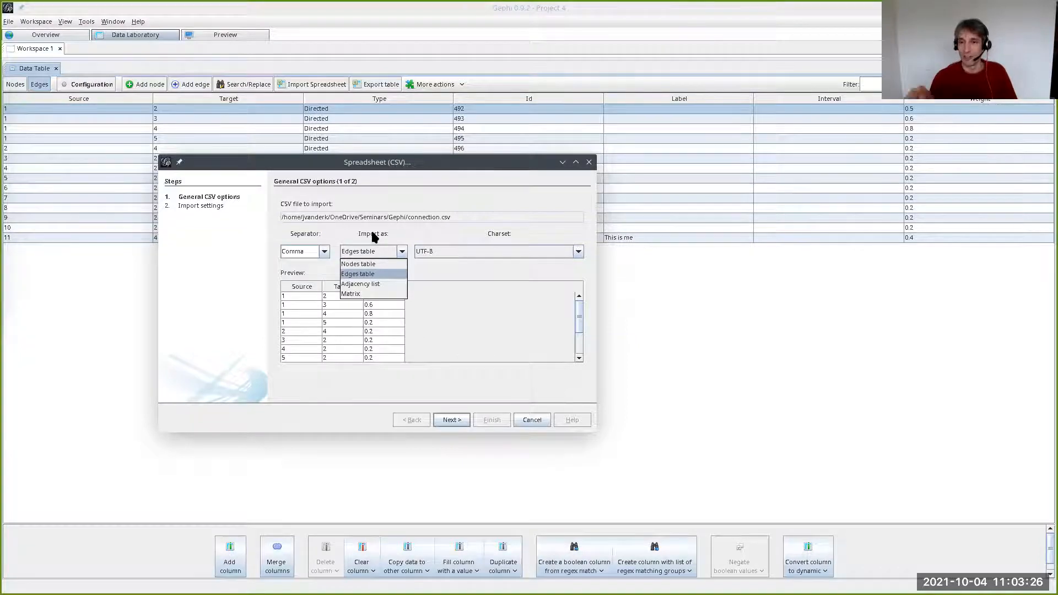
click(372, 236)
click(372, 251)
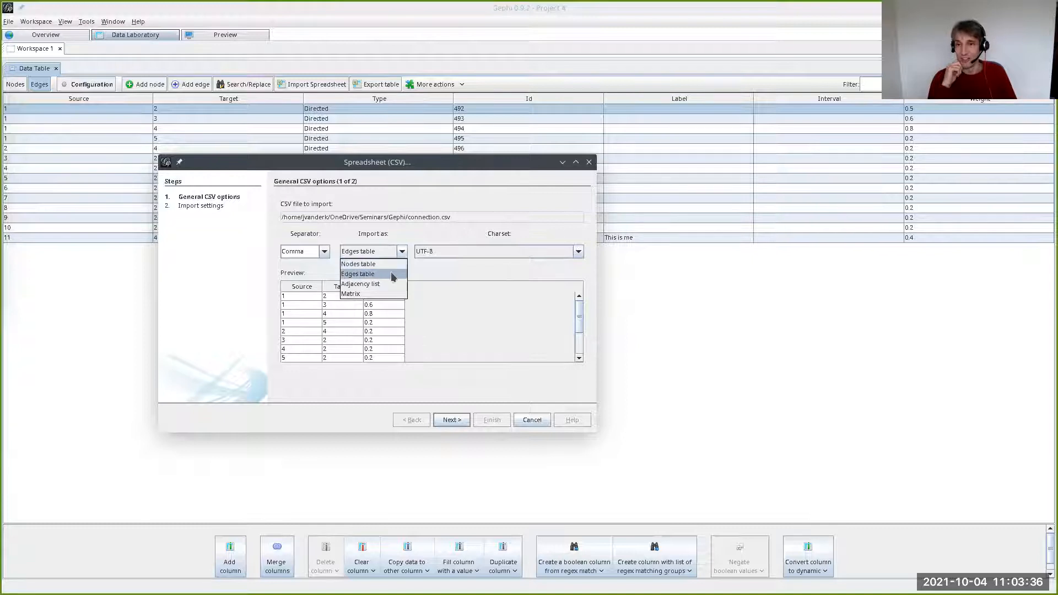
click(402, 251)
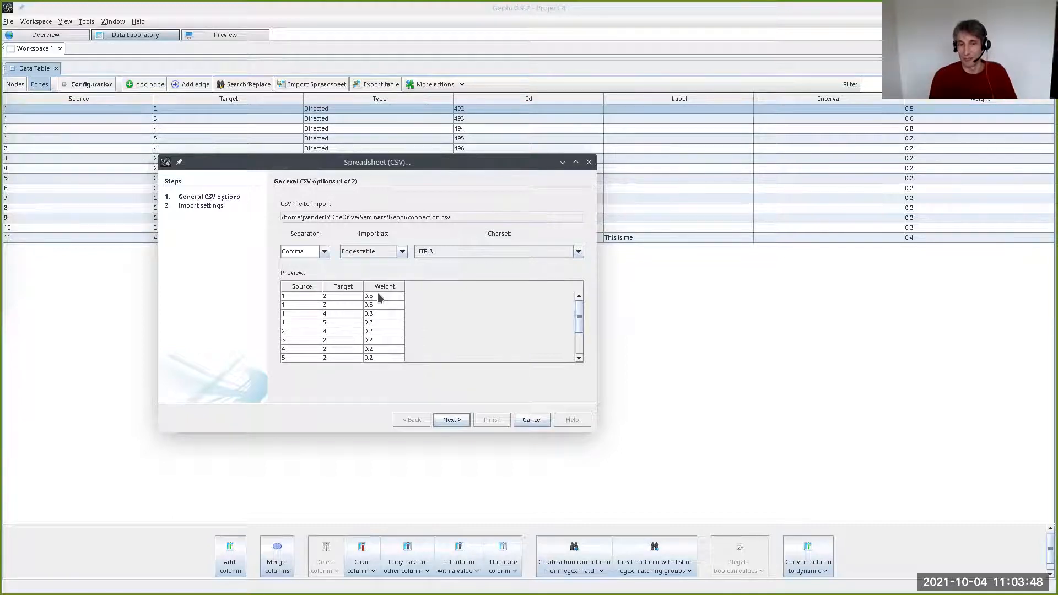
click(530, 420)
- Open lbl.csv from the Gephi folder to inspect its CSV import options and column preview, and cancel the import
click(8, 22)
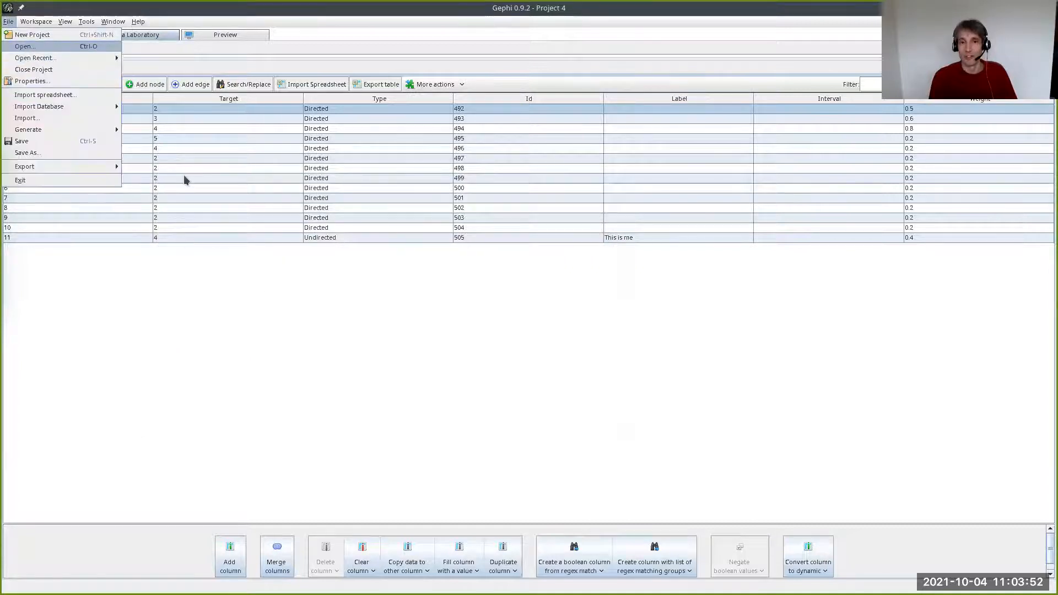
key(Return)
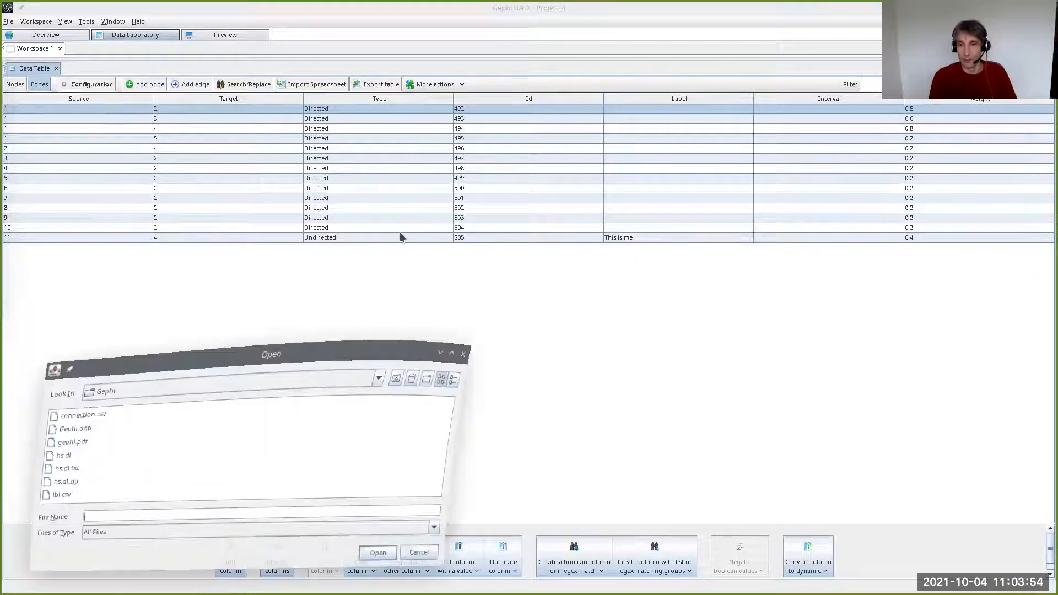
click(243, 333)
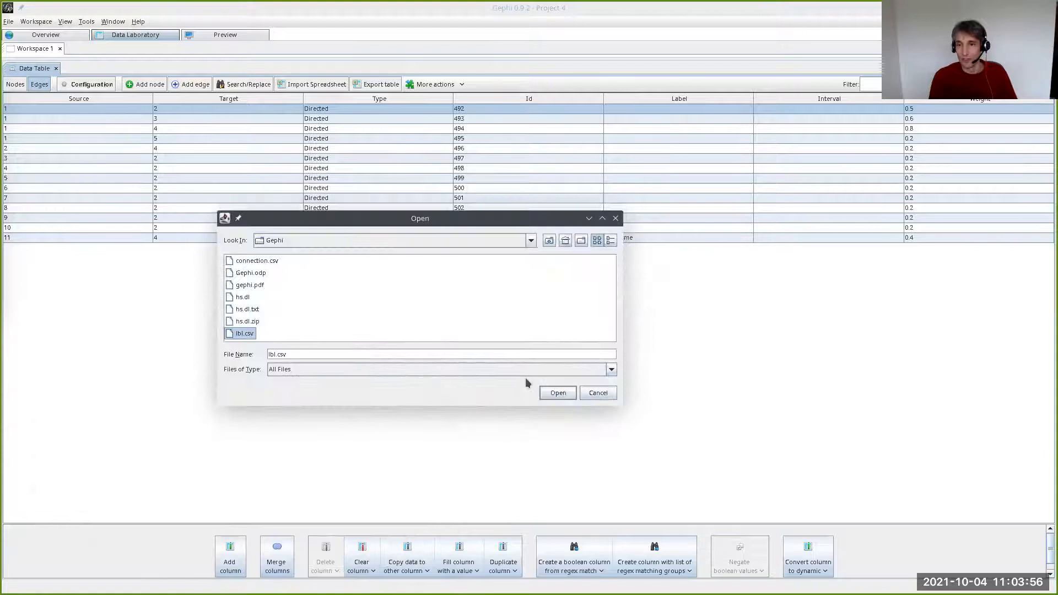
click(557, 392)
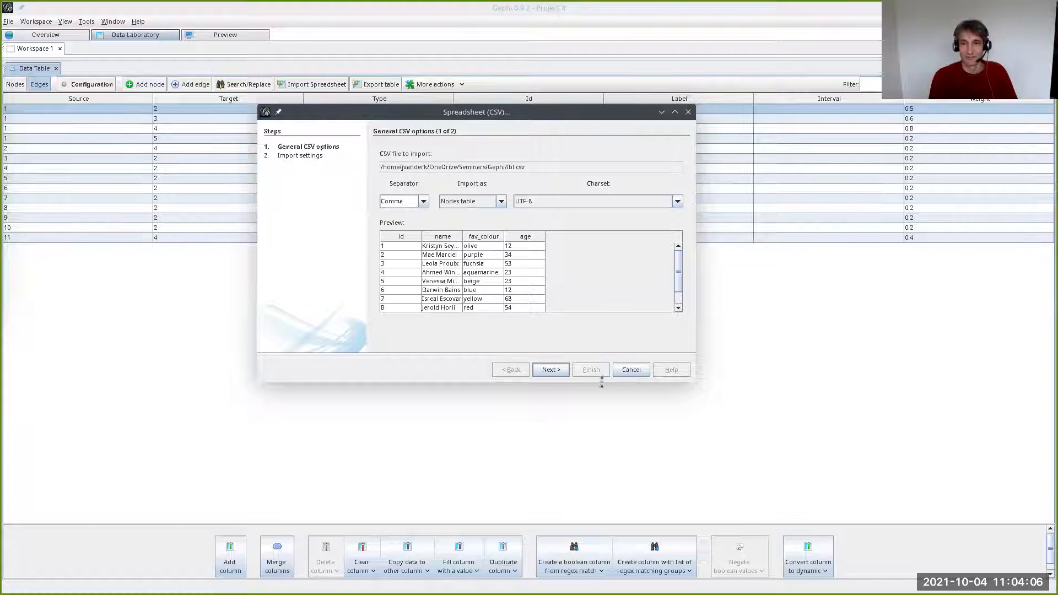
click(630, 370)
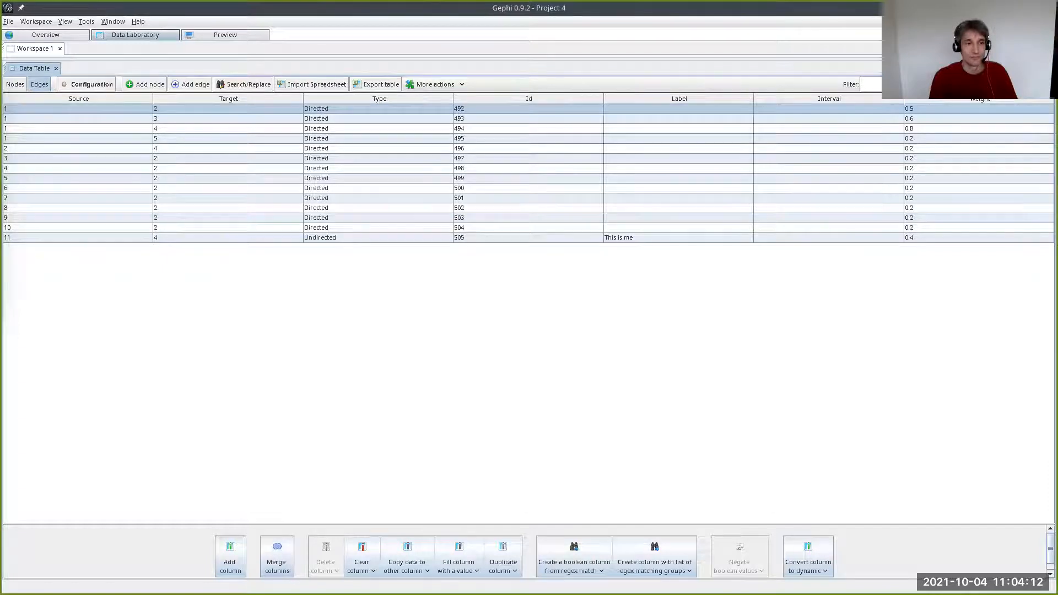
- Run the Fruchterman Reingold layout on the graph in the Overview and stop it once the nodes have spread out
click(49, 36)
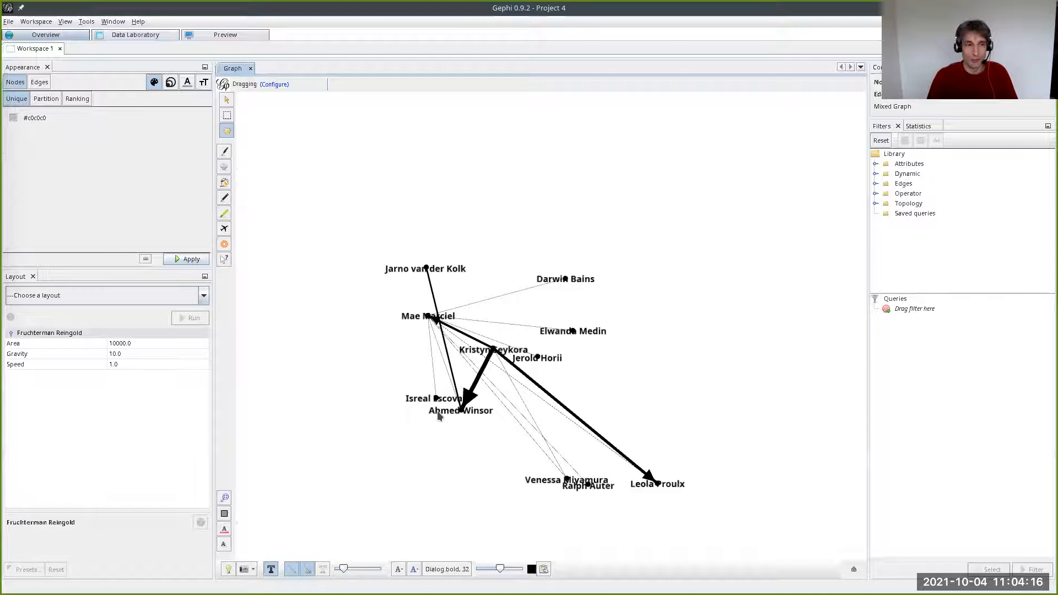
click(116, 296)
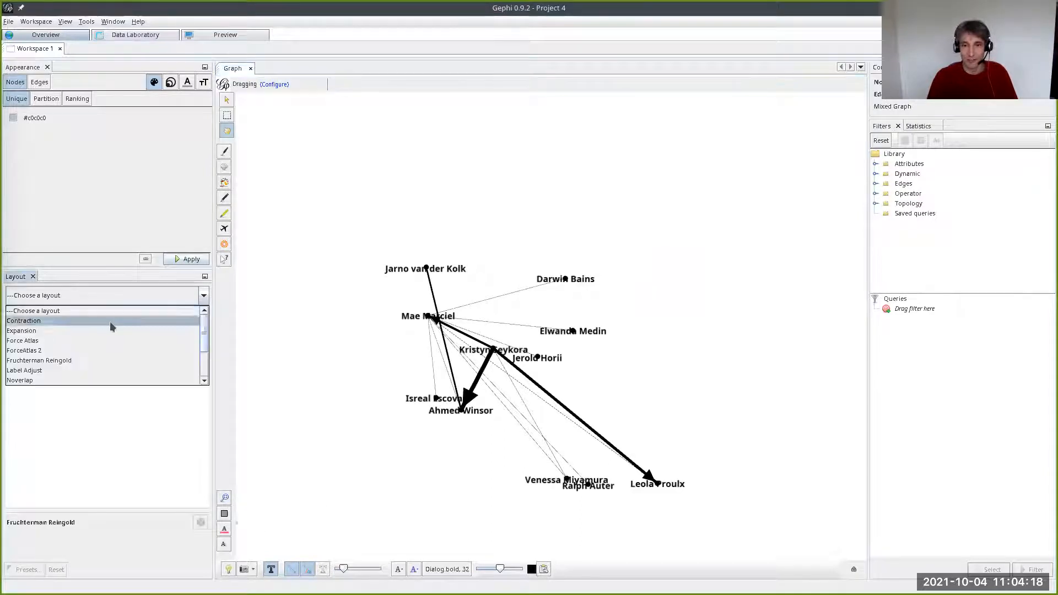
click(117, 365)
click(190, 318)
click(191, 319)
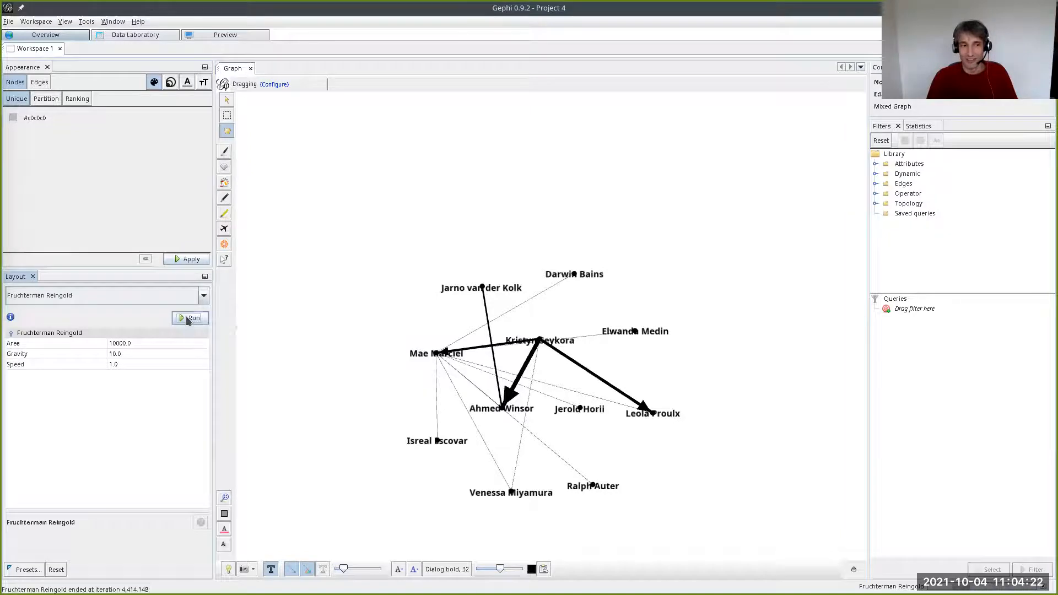
- Switch the displayed node label attribute in the graph from Label to fav_colour
click(544, 571)
drag(496, 206, 269, 100)
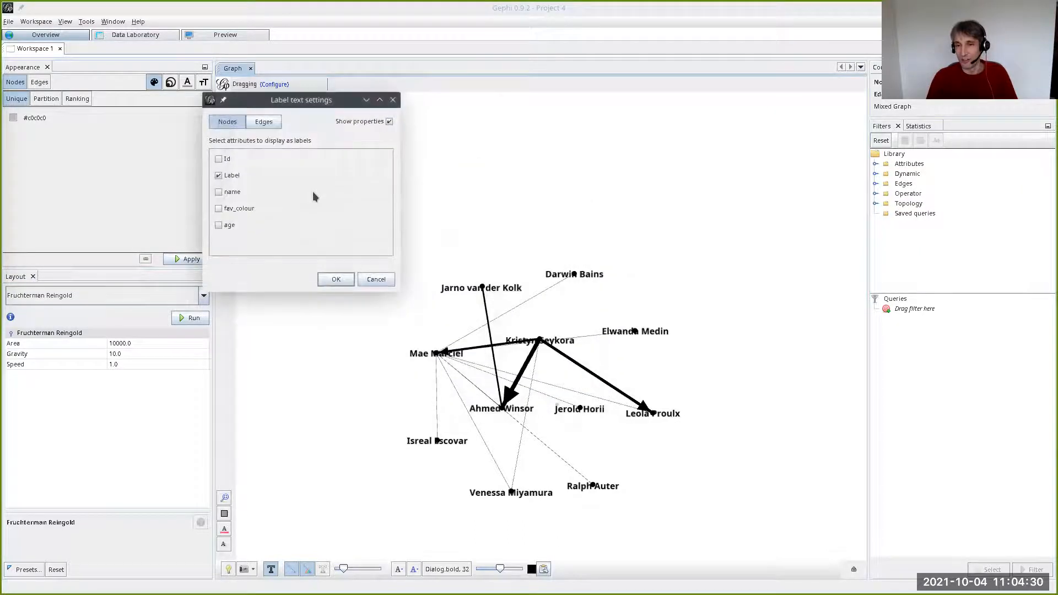
click(228, 176)
click(226, 193)
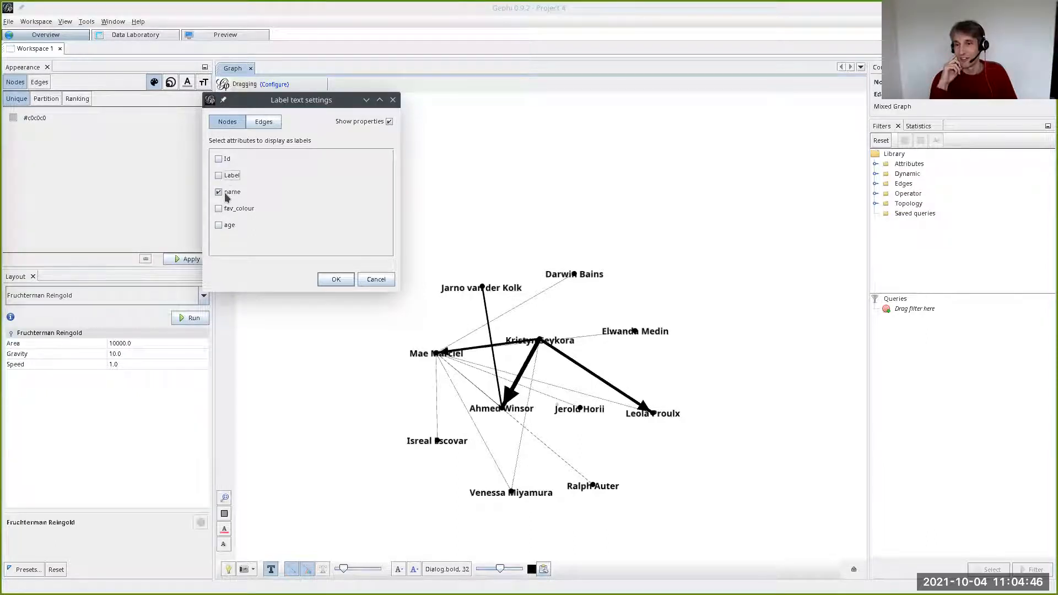
click(225, 193)
click(227, 209)
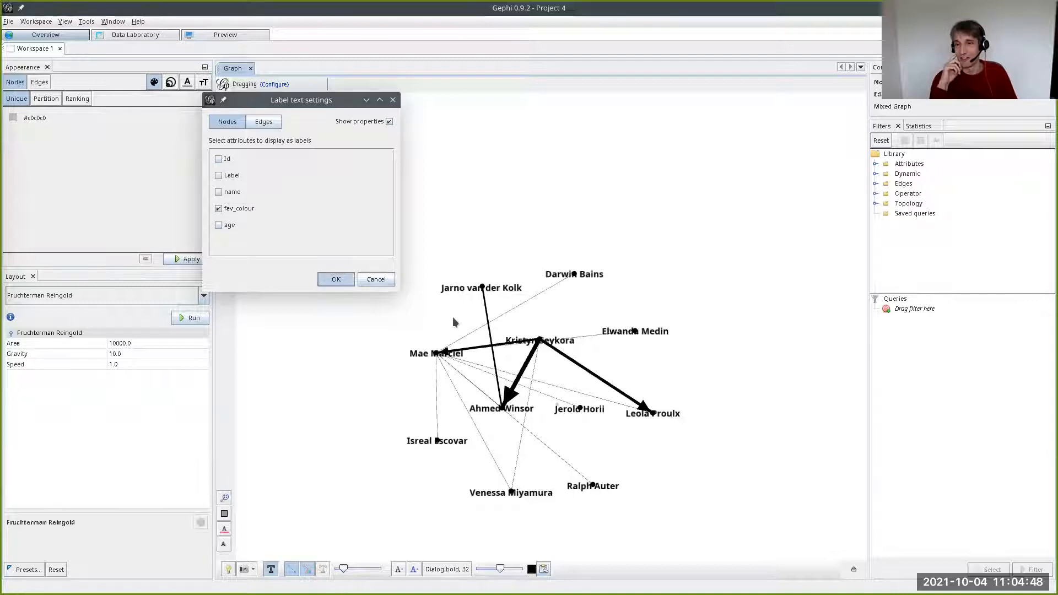
key(Return)
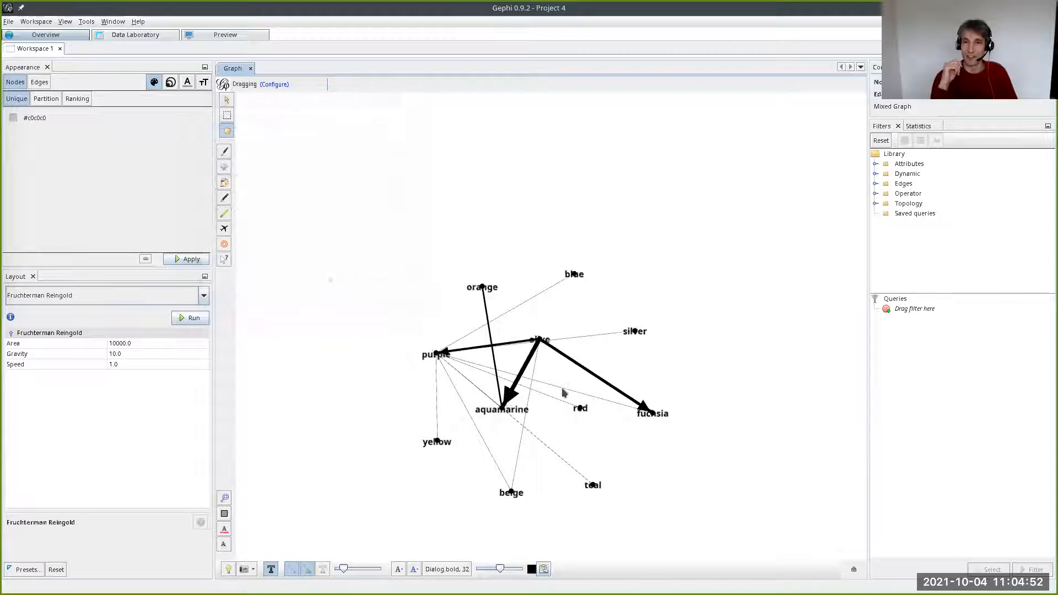
- Restore the Label attribute as the node text in the graph in place of fav_colour
click(544, 569)
click(447, 314)
click(447, 281)
click(563, 385)
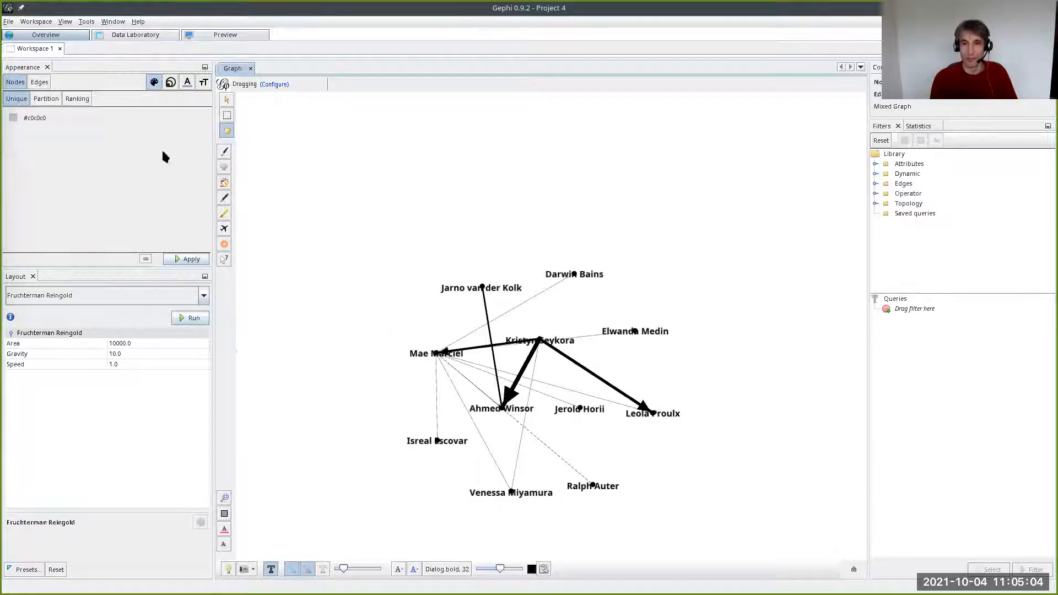
- Set the node label text to show only the fav_colour attribute in the graph
click(545, 569)
click(446, 314)
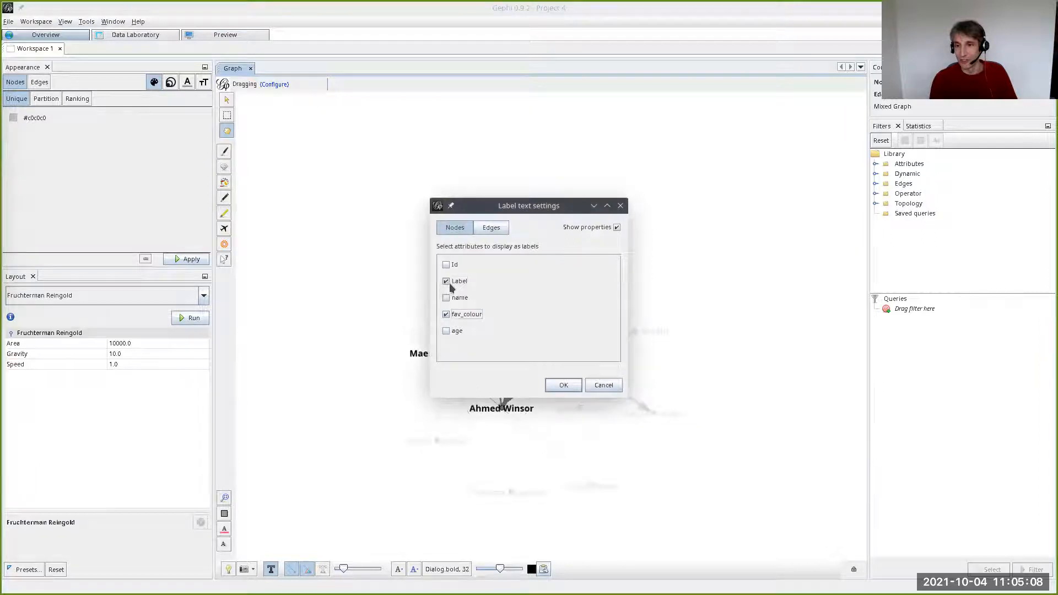
click(554, 386)
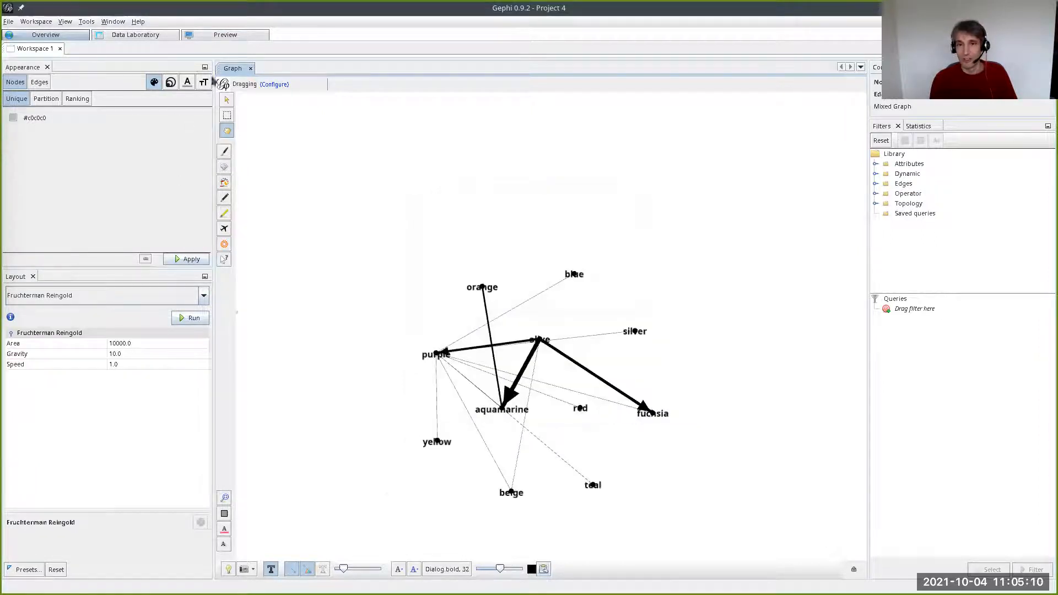
- Turn on node labels in the Preview settings and refresh the rendering
click(225, 36)
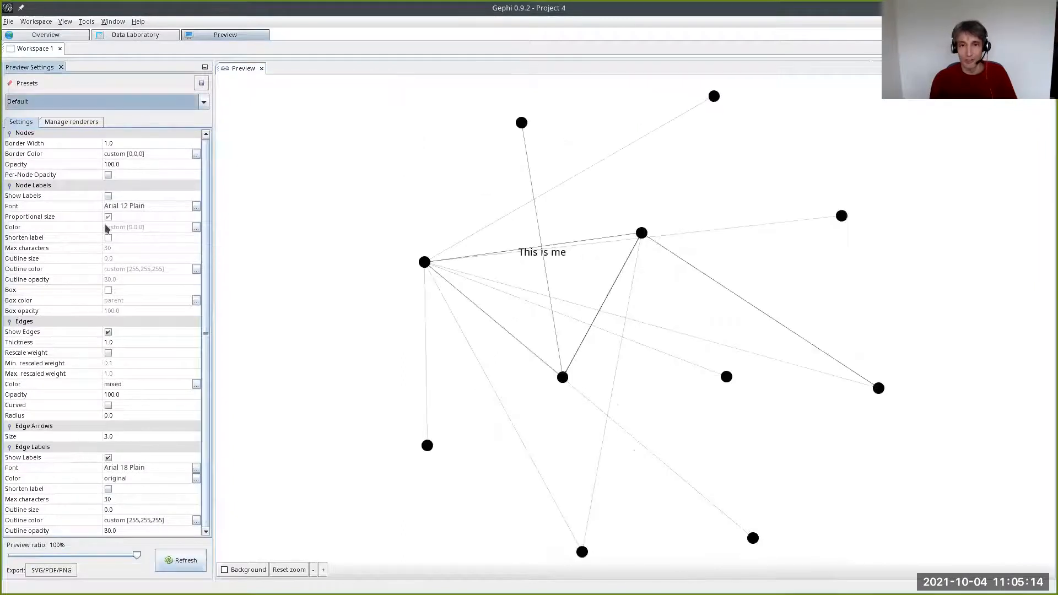
click(108, 195)
click(179, 560)
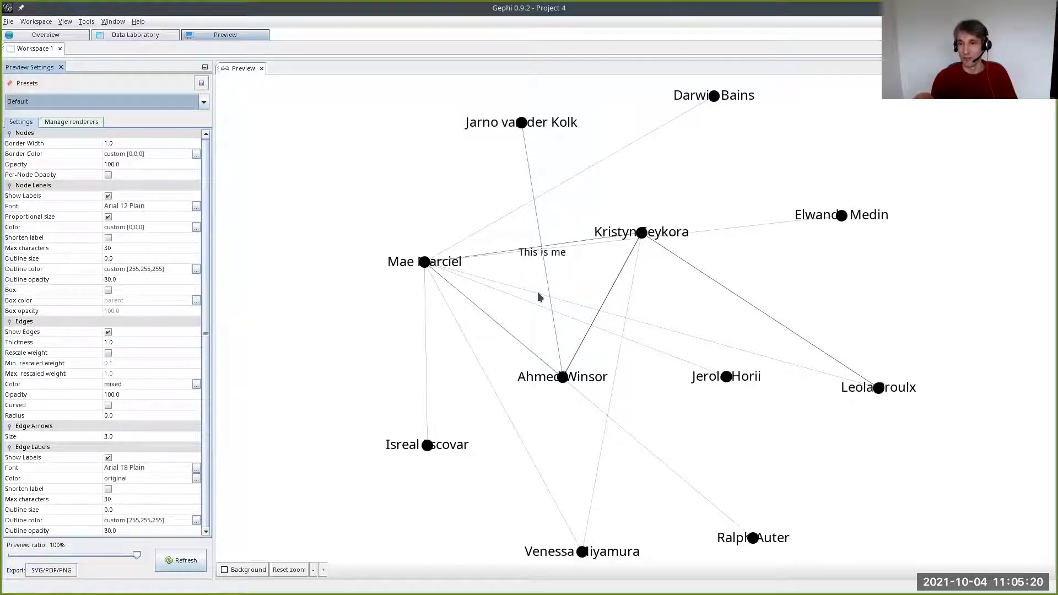
- Check which node label attribute is selected in the Overview, leave it as is, and refresh the Preview to compare
click(47, 36)
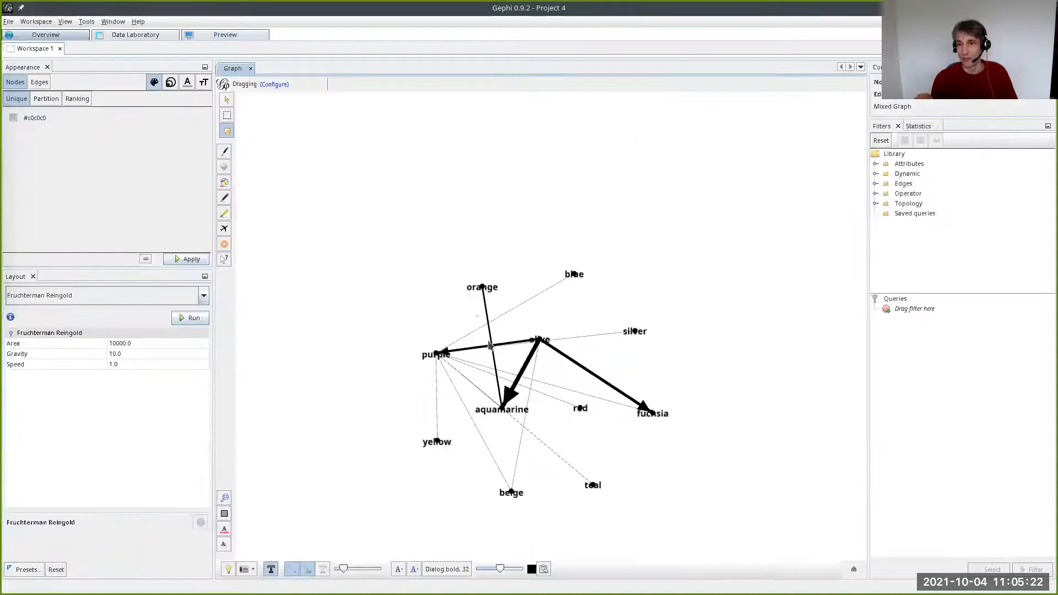
click(544, 569)
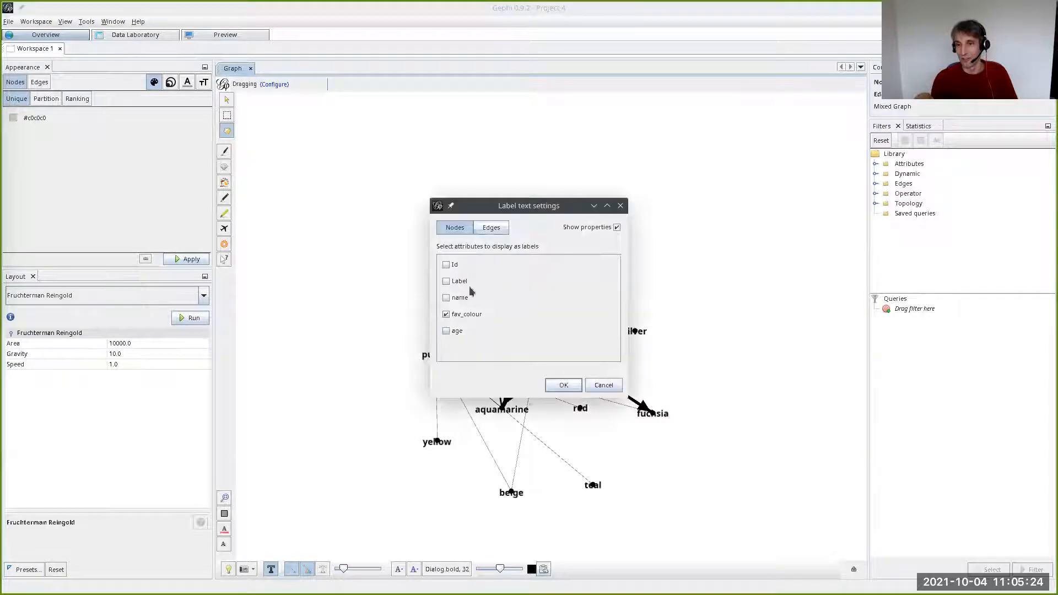
click(602, 385)
click(220, 35)
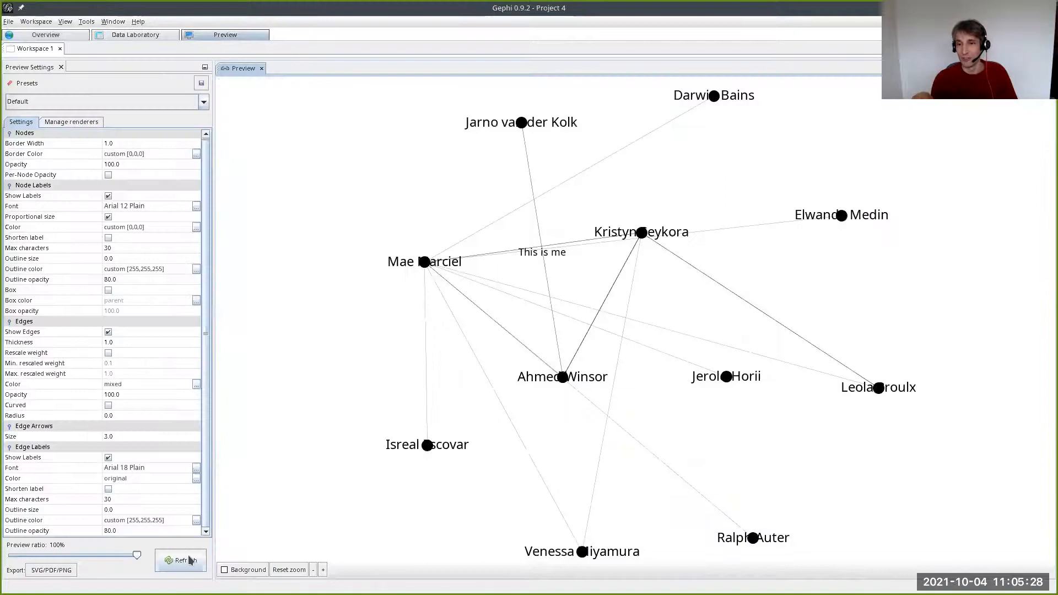
click(190, 559)
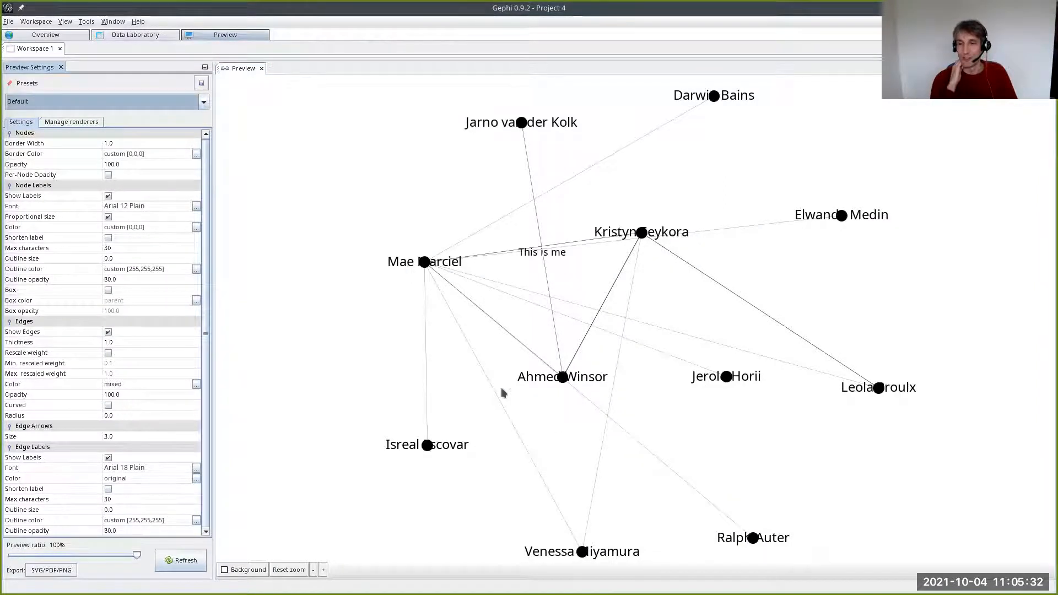
- Examine the Label and name columns of the nodes table in the Data Laboratory
click(145, 34)
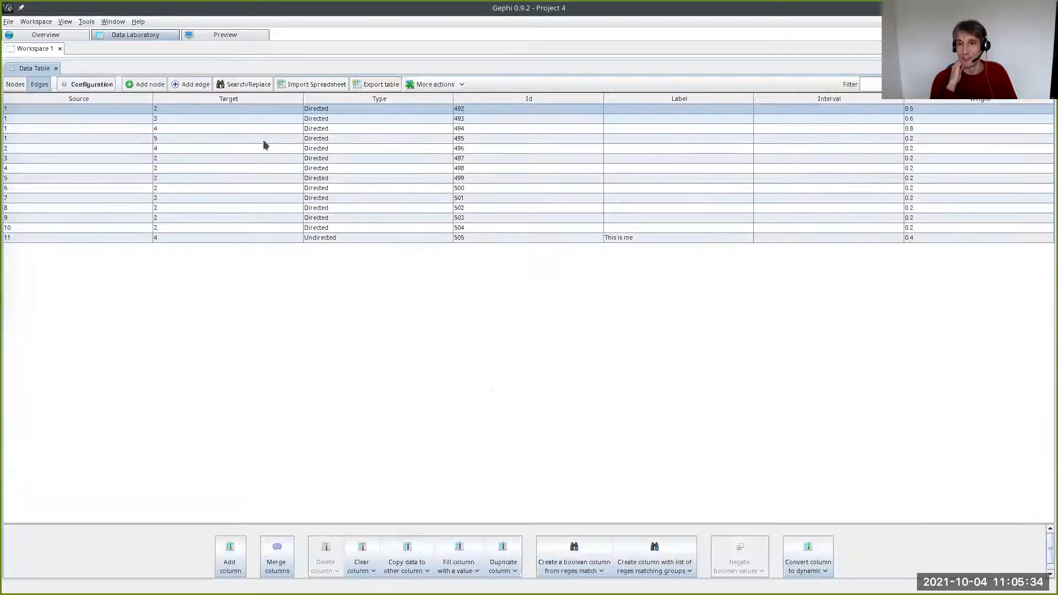
click(17, 84)
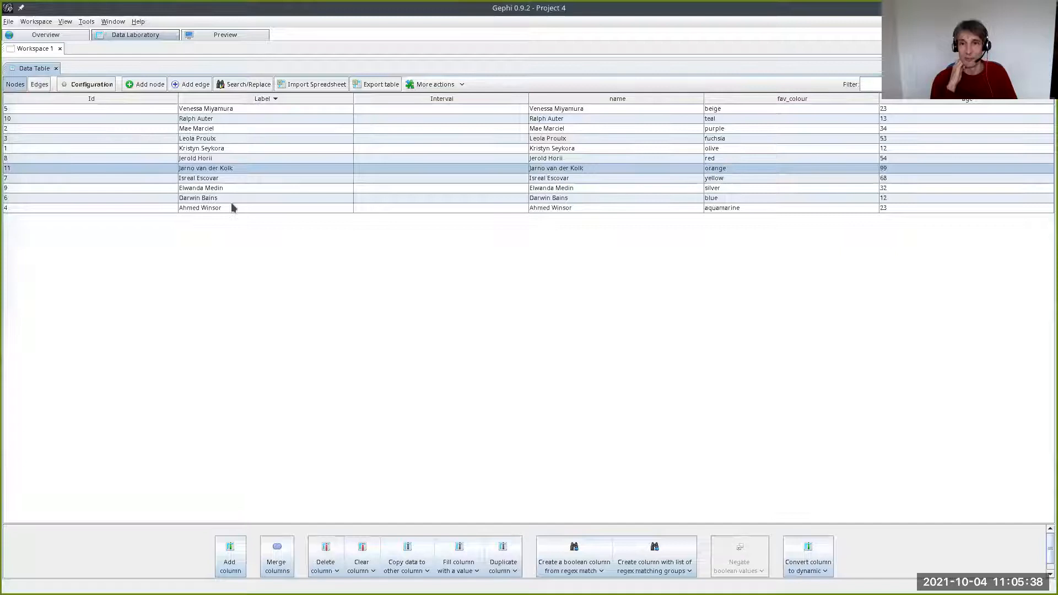
key(alt+Tab)
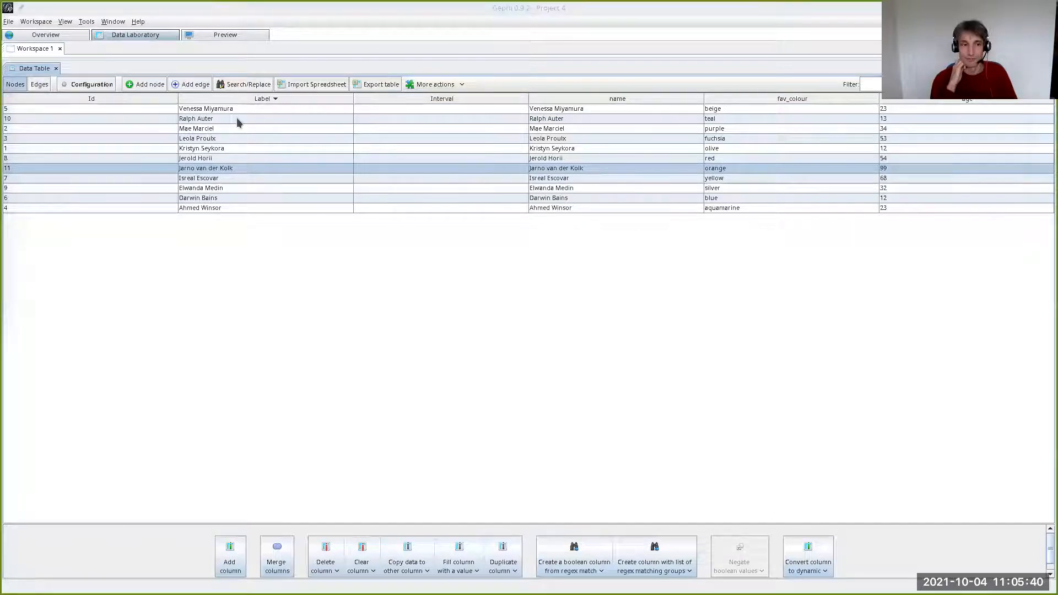
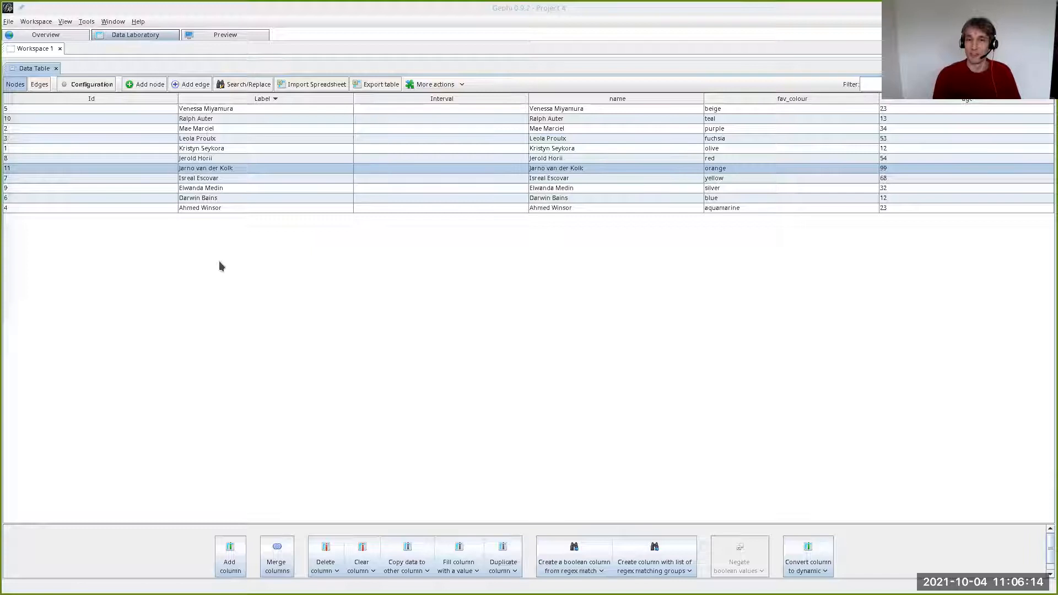
- Close the current project without saving its modifications
click(5, 24)
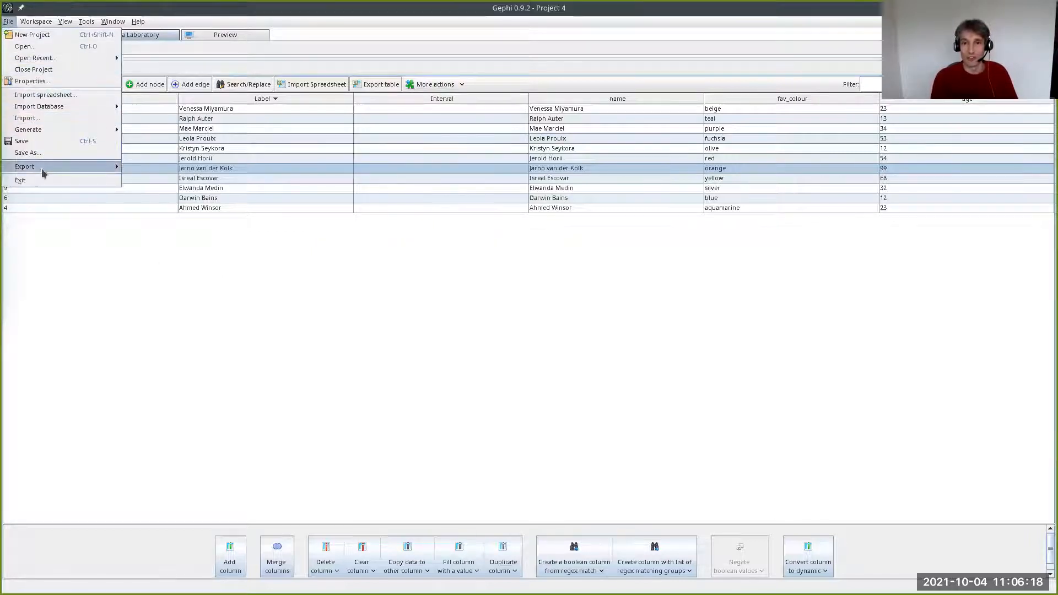
click(49, 69)
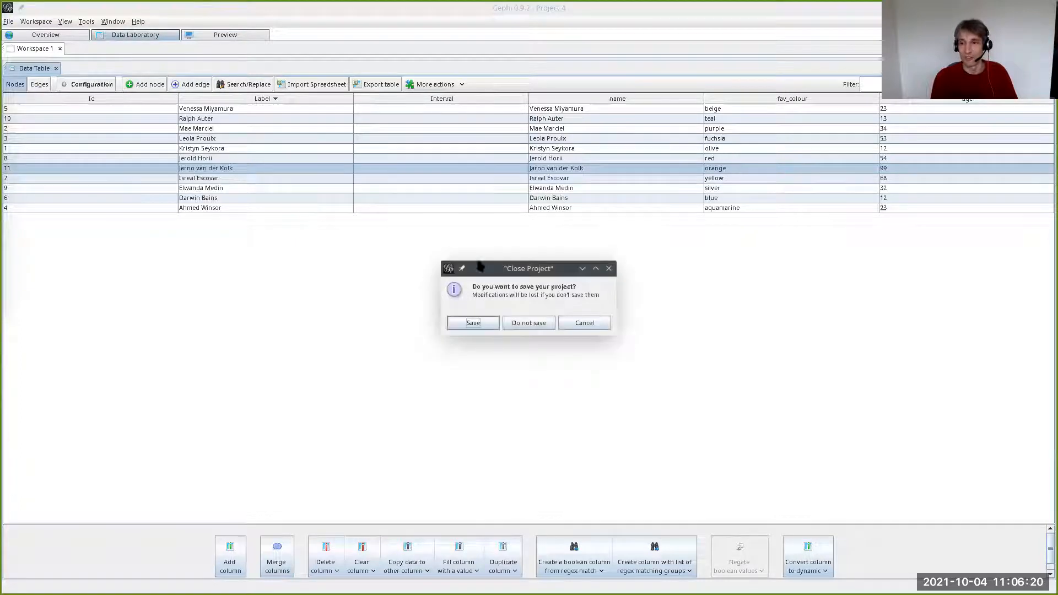
click(529, 323)
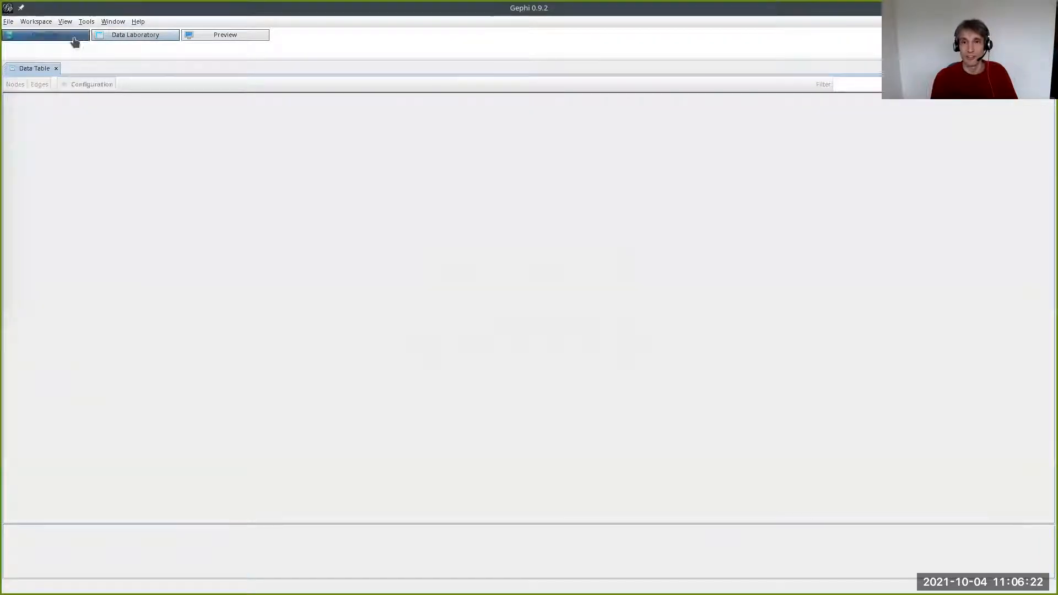
- Examine the installed "Convert Excel and csv files to networks" plugin and its Import Wizard entry, leaving the wizard without importing
click(85, 22)
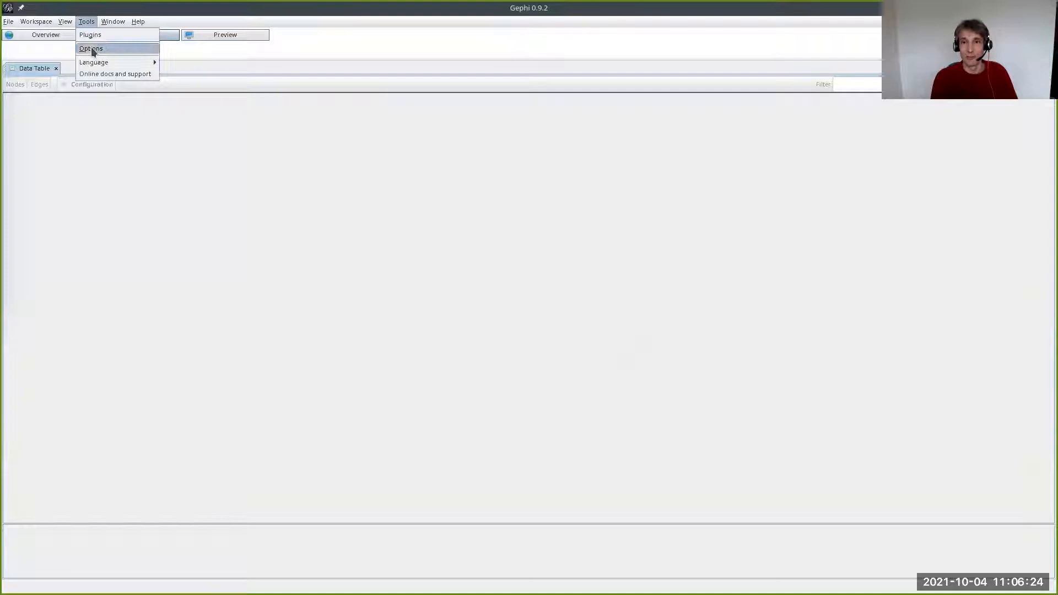
click(90, 35)
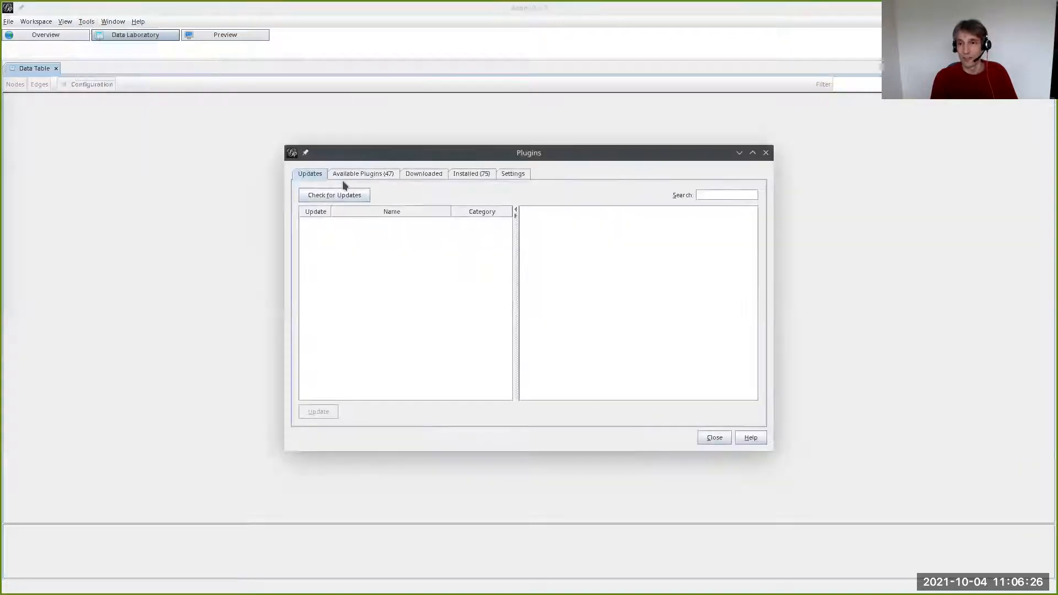
click(480, 173)
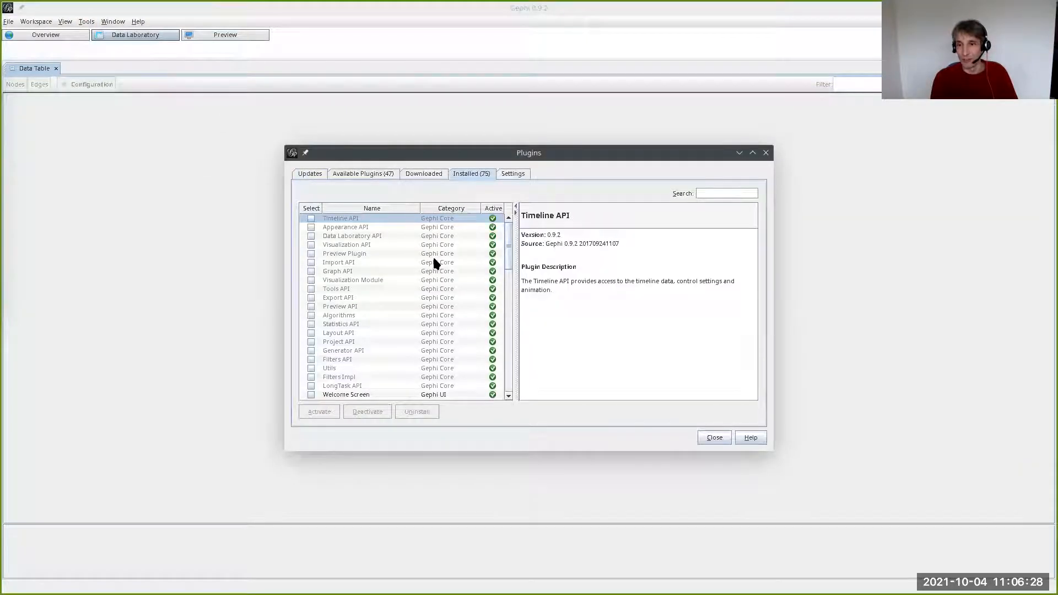
scroll(434, 263, down, 12)
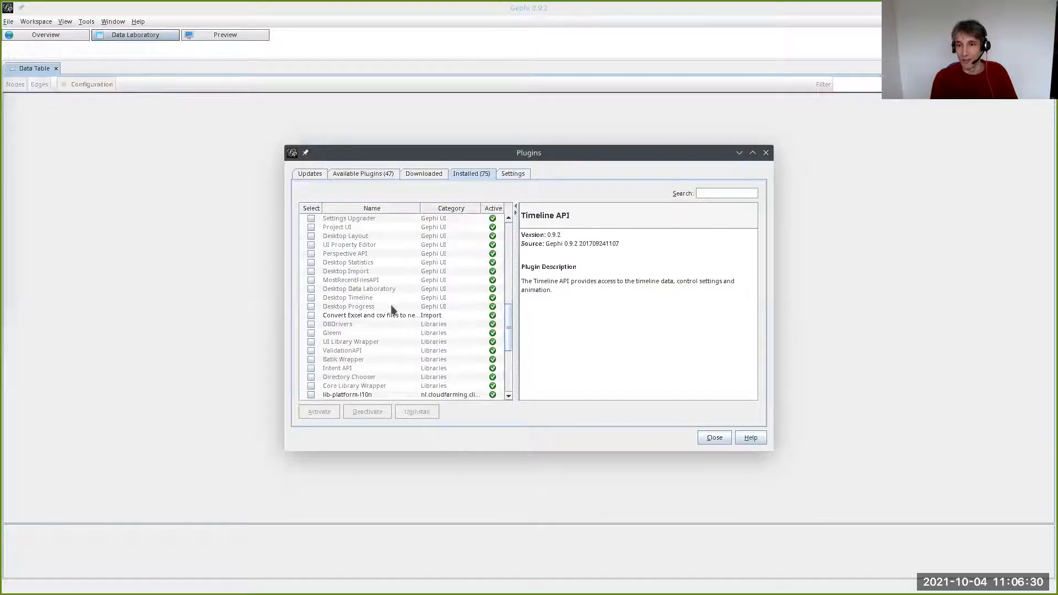
click(362, 315)
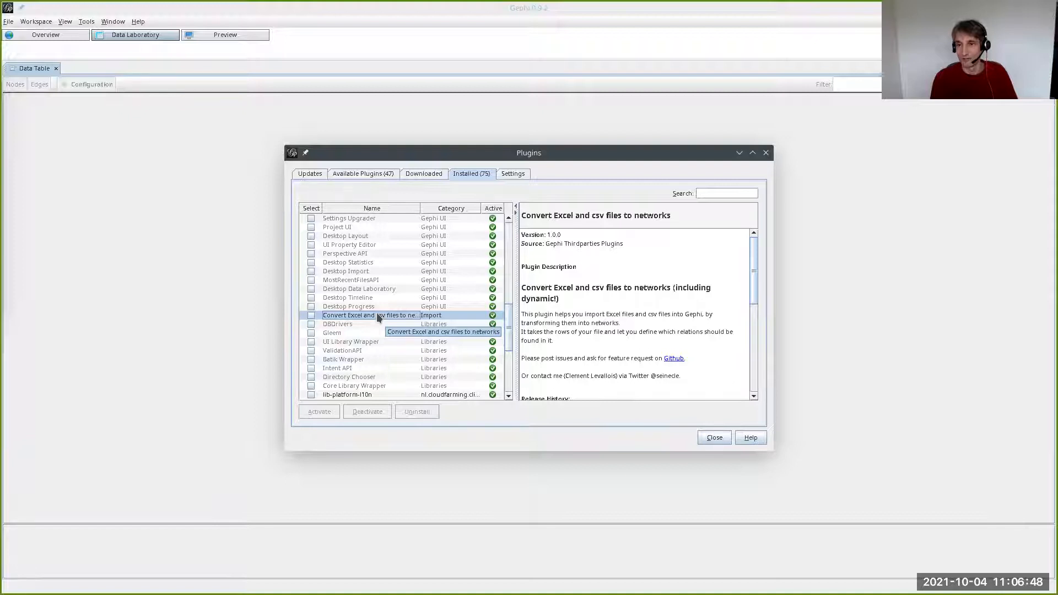
scroll(620, 272, down, 2)
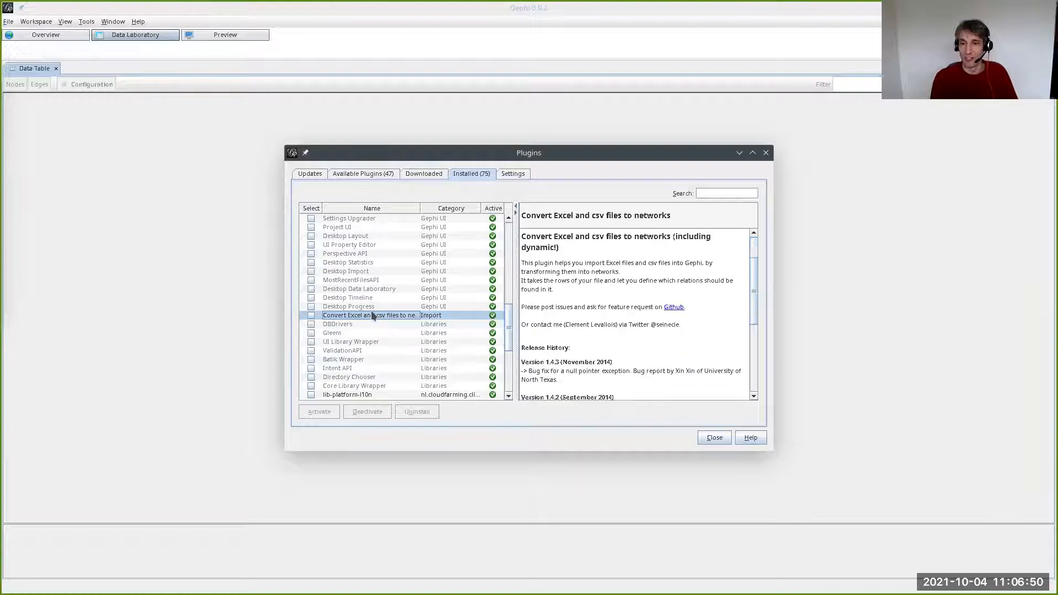
scroll(606, 341, up, 1)
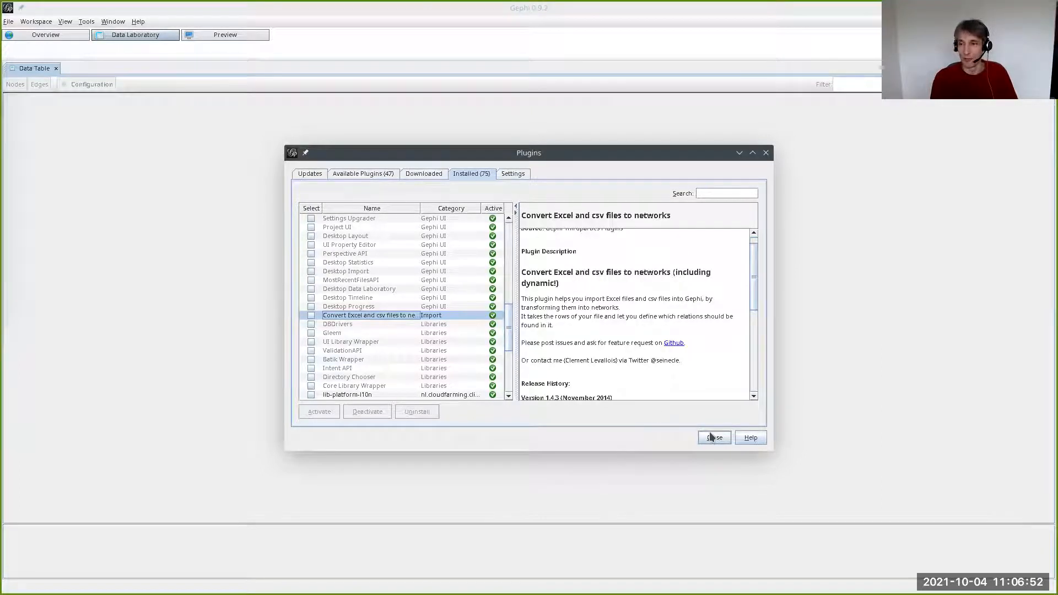
click(713, 437)
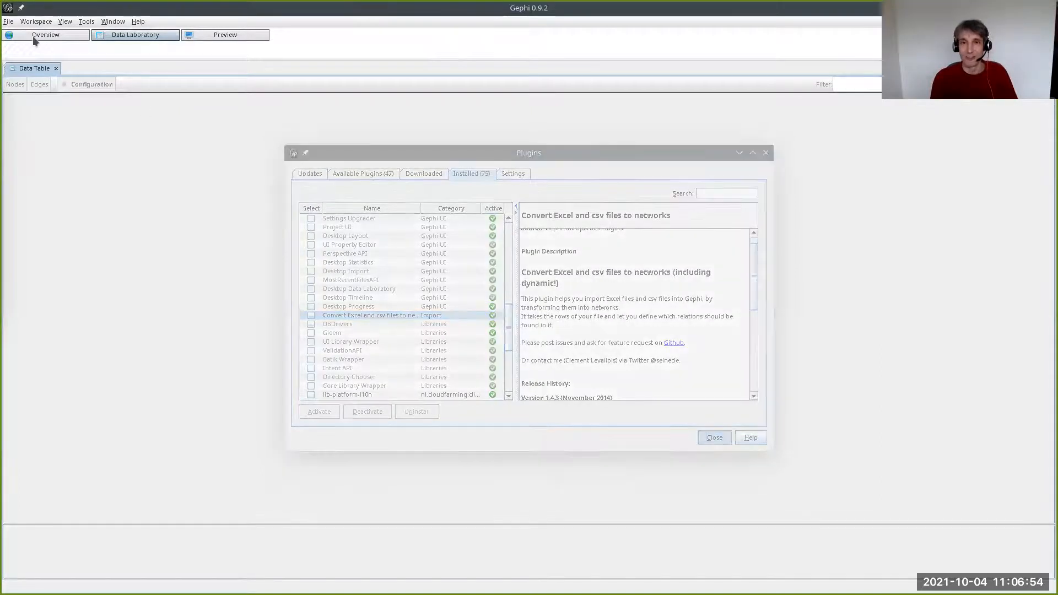
click(8, 21)
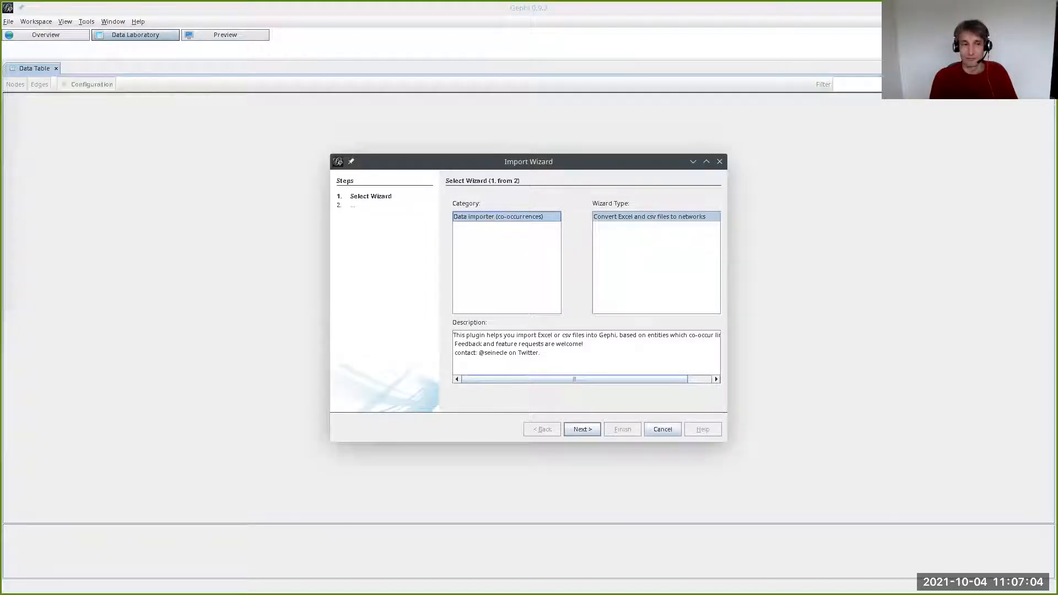
click(676, 426)
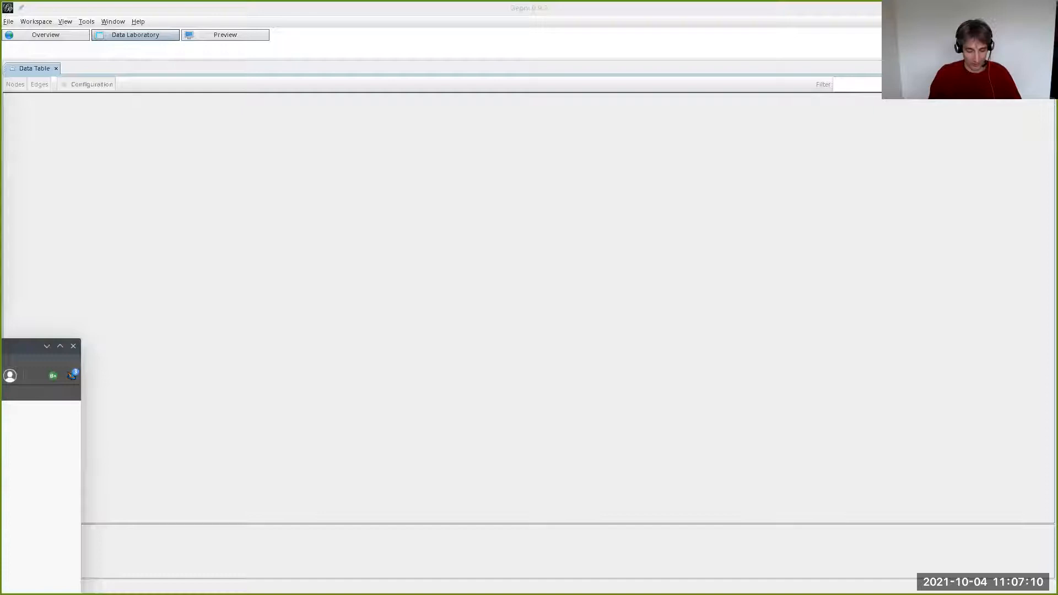
- Switch to Web of Science in the Vivaldi browser and search the Core Collection for the topic "symplectic geometry"
key(super+Page_Up)
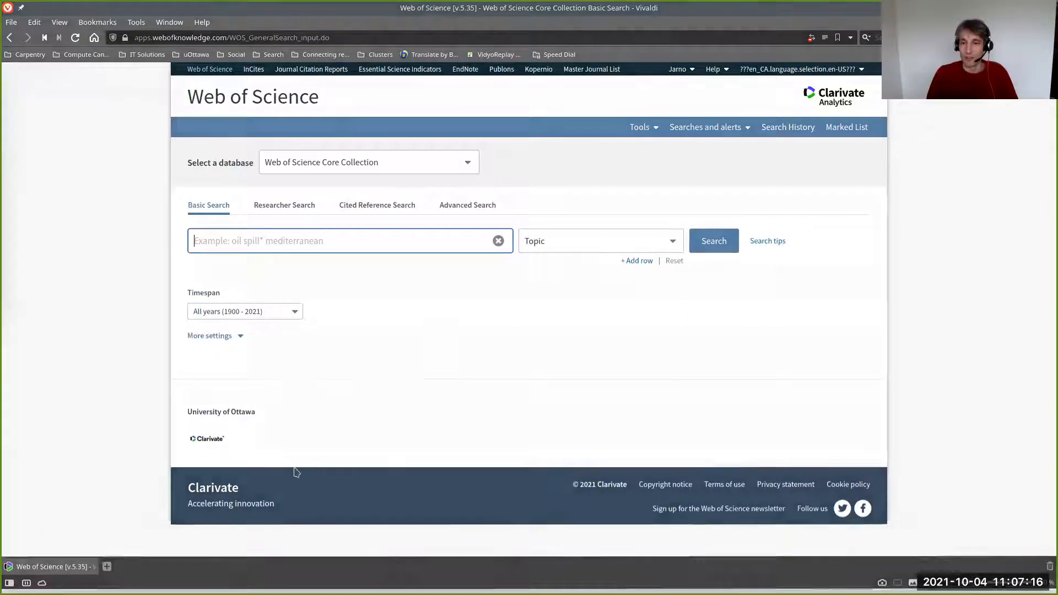
click(102, 200)
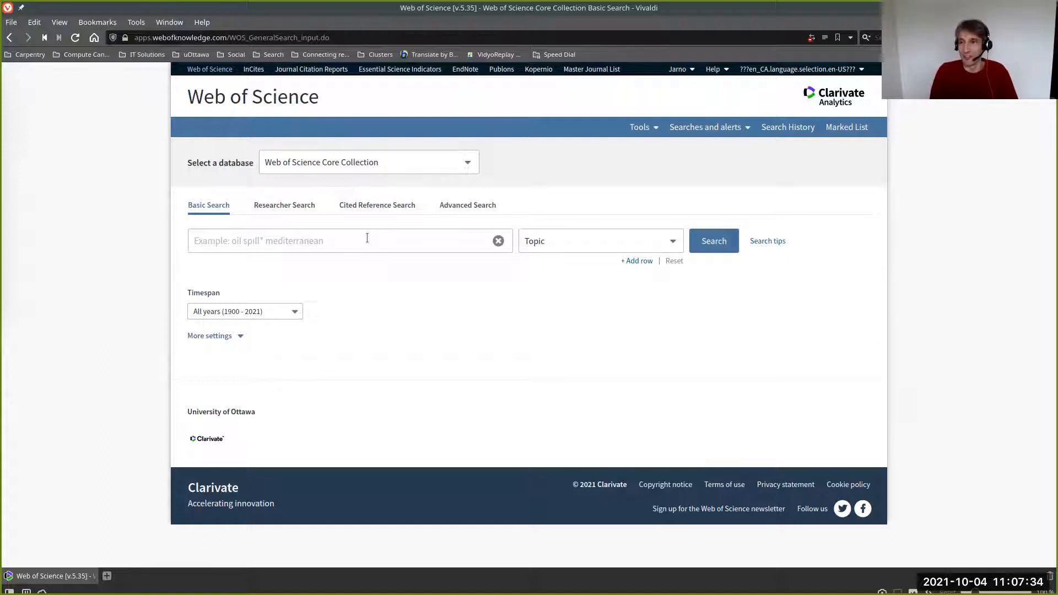
click(248, 246)
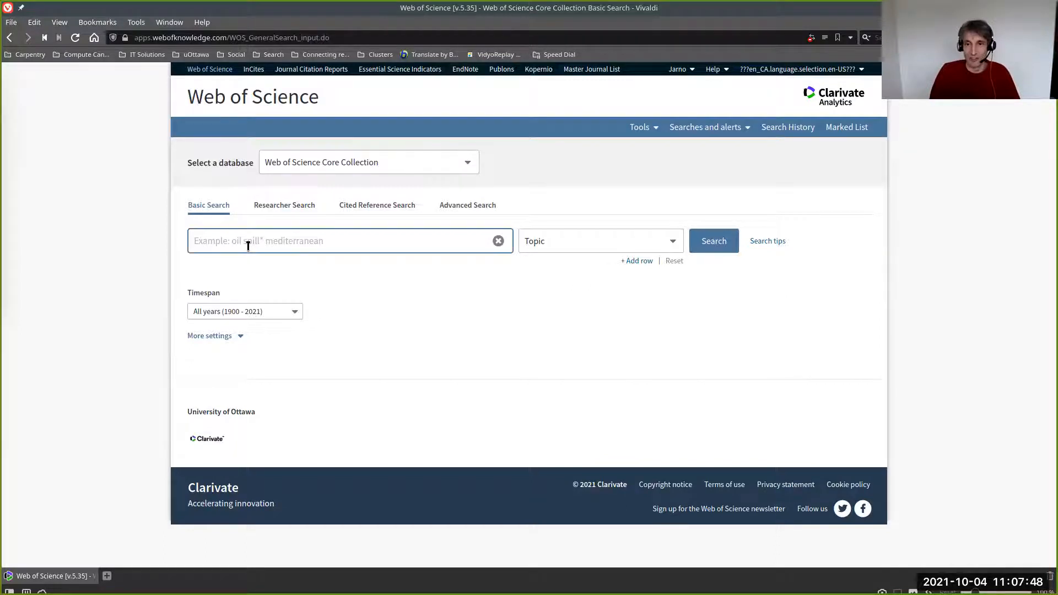
text(symplectic geometry)
key(Return)
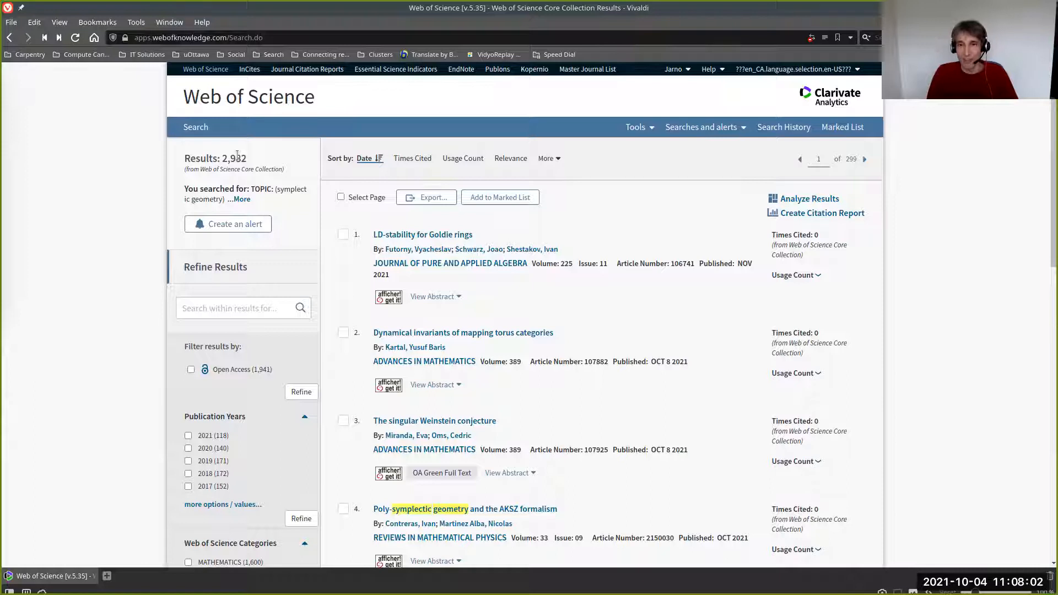
click(188, 435)
click(188, 435)
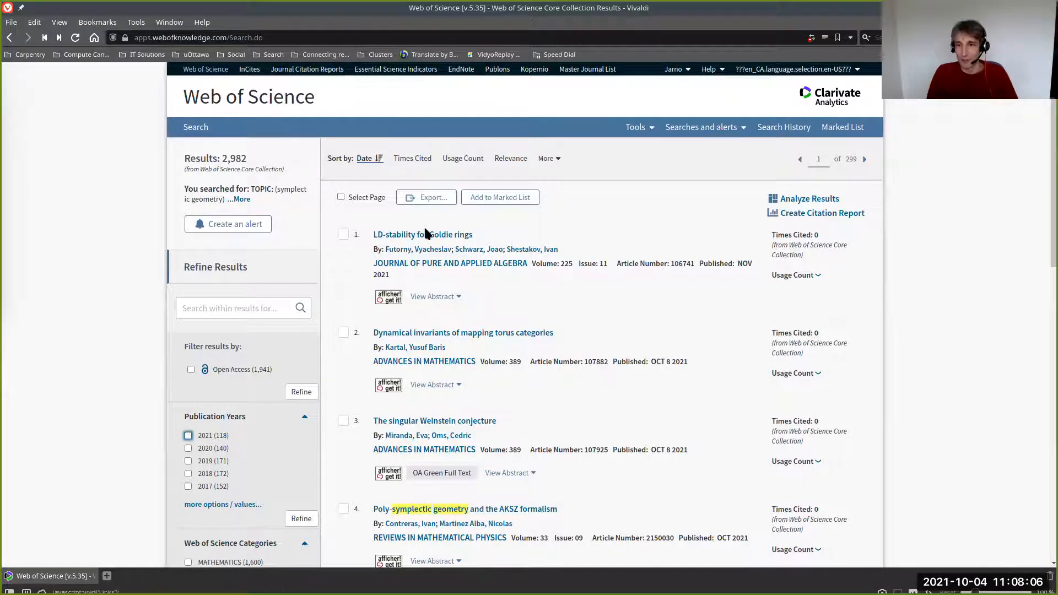
click(436, 198)
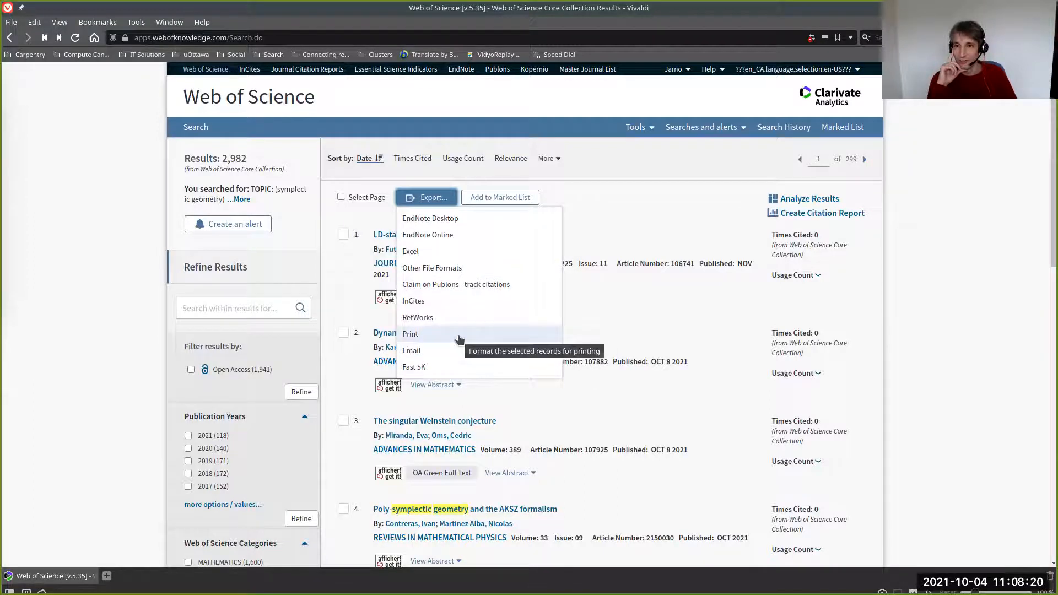
click(436, 267)
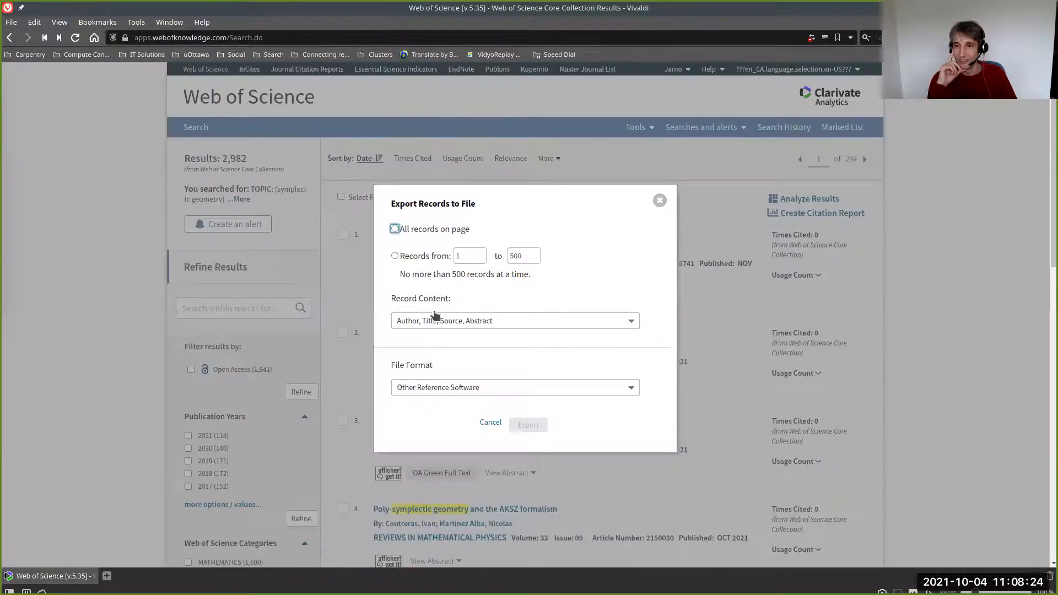
click(438, 389)
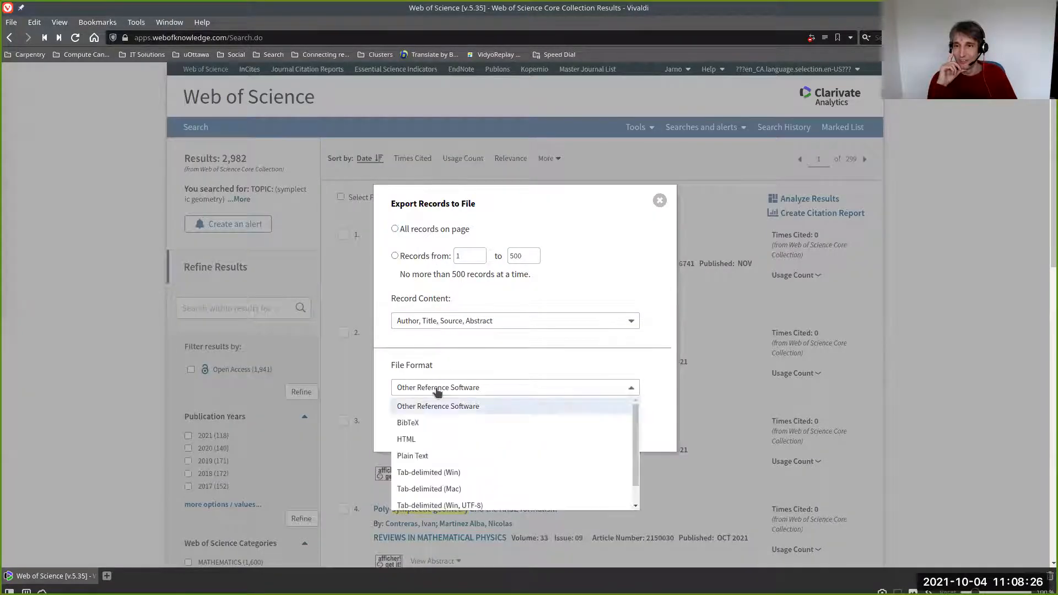
scroll(455, 470, down, 1)
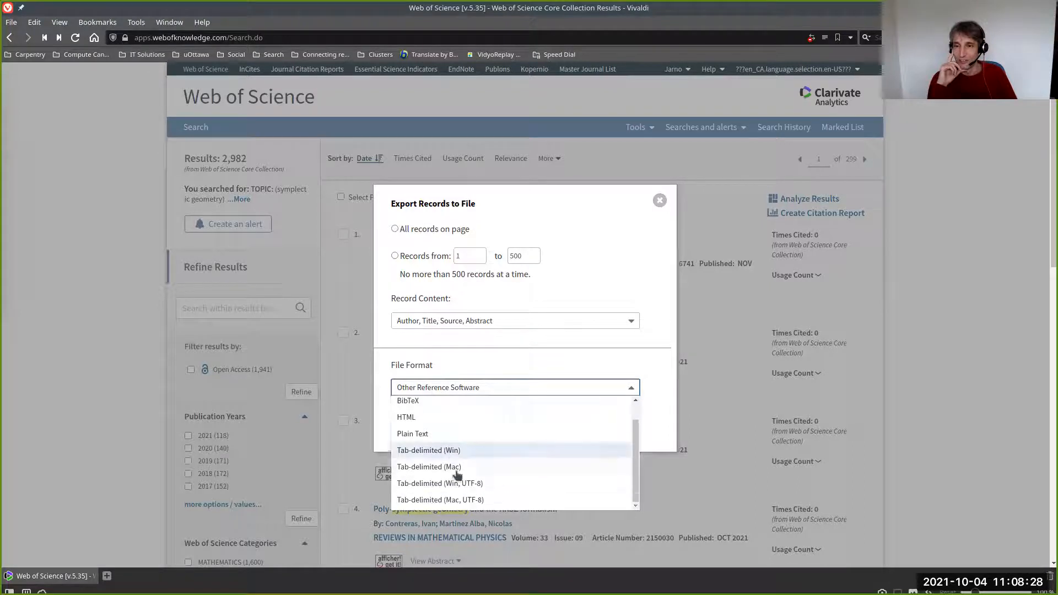
click(458, 468)
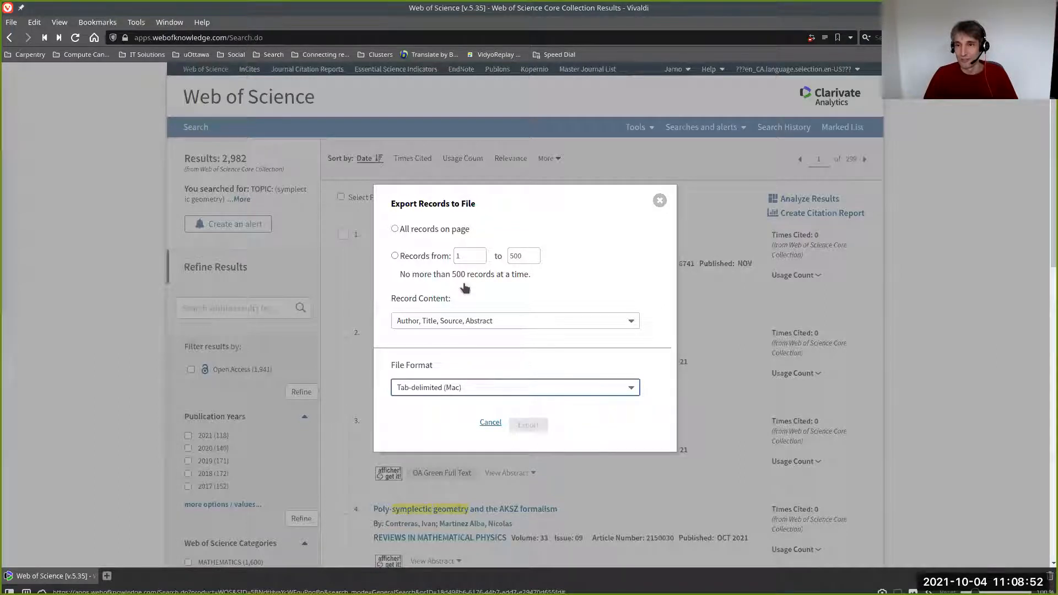
key(Escape)
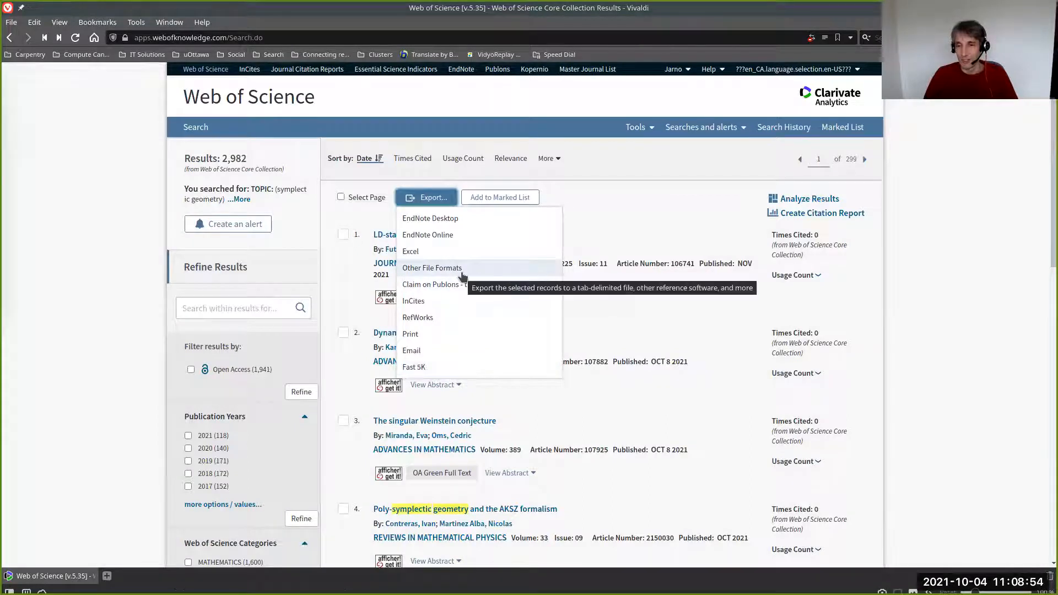
- Choose Tab-delimited (Mac, UTF-8) as the file format for exporting records to other file formats, and dismiss the dialog without exporting
click(462, 275)
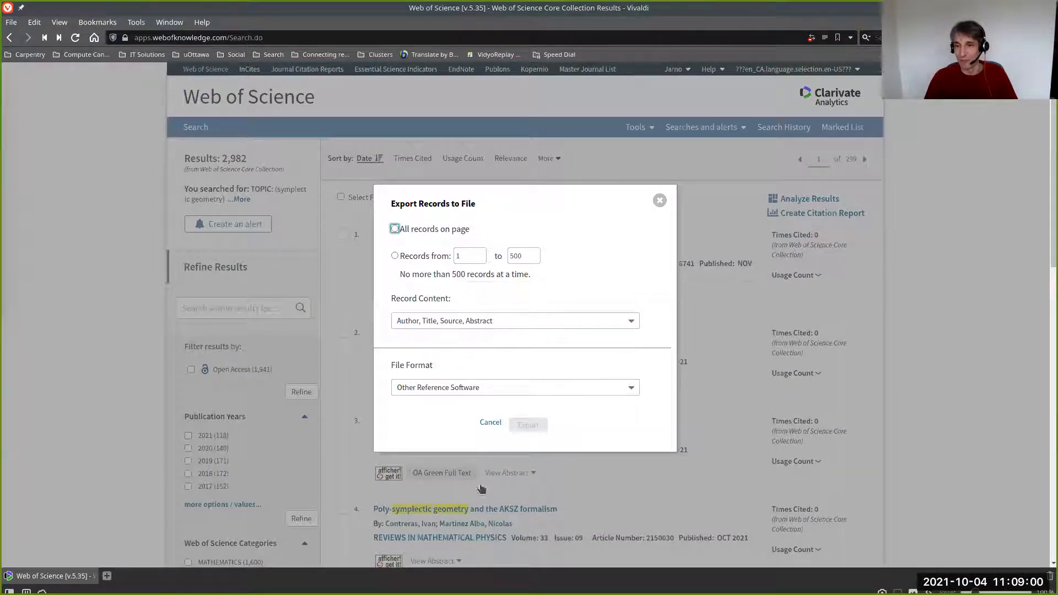
click(496, 388)
scroll(472, 452, down, 2)
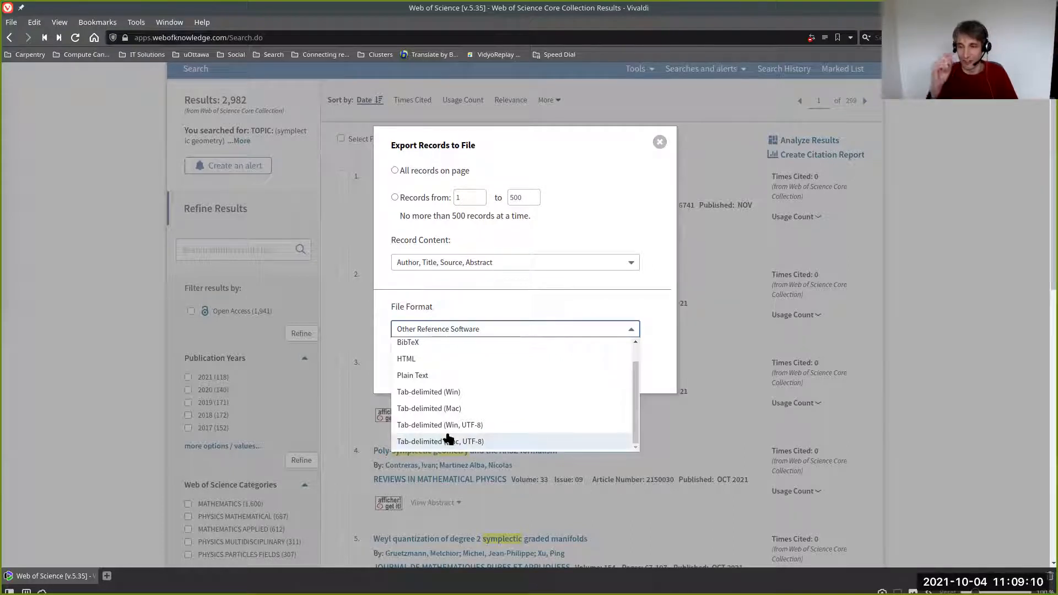
click(449, 439)
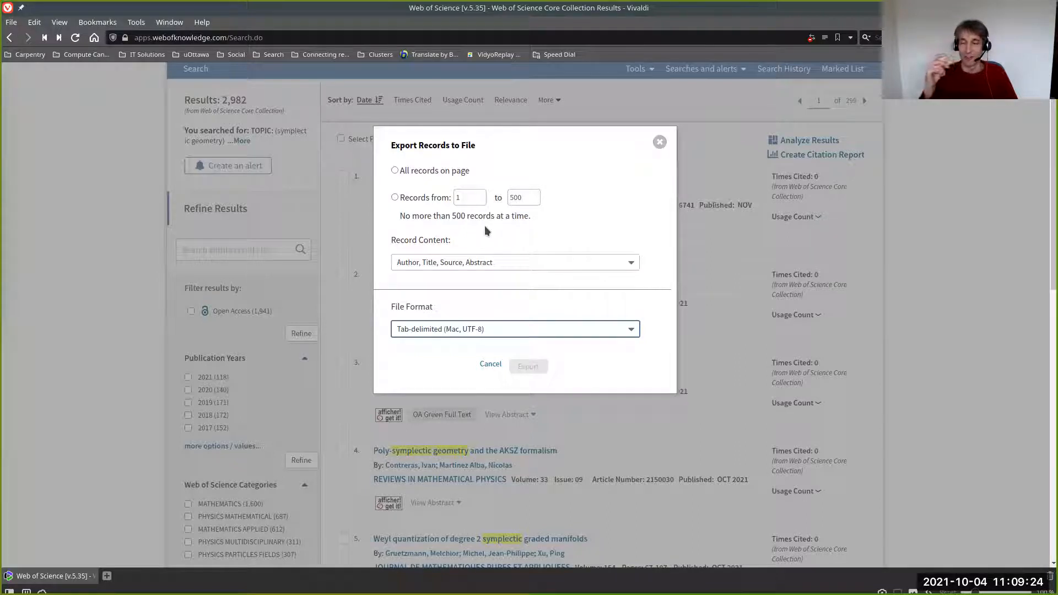
click(661, 142)
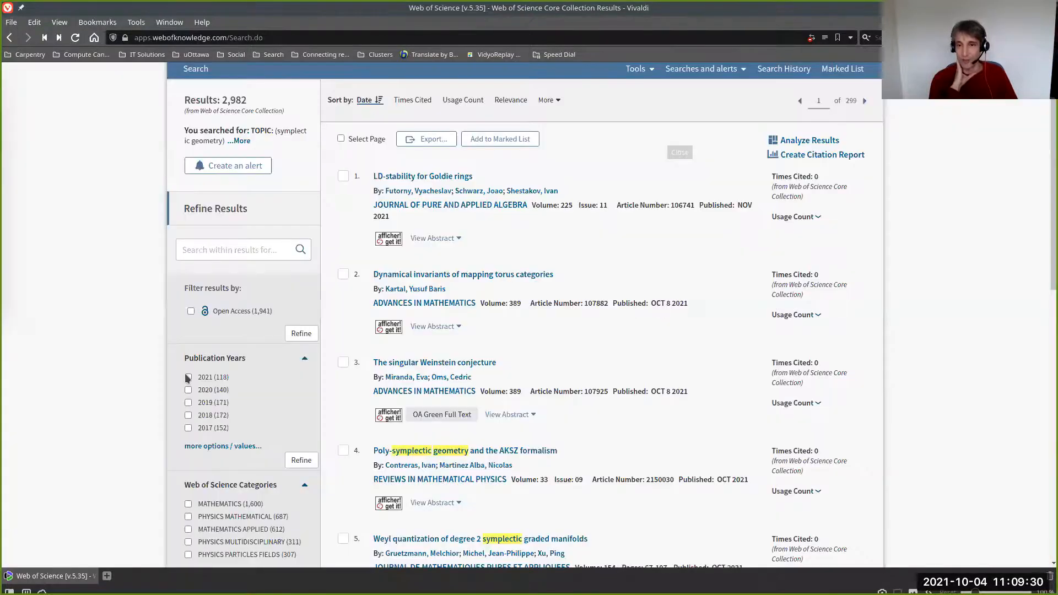
- Refine the search results to the publication years 2021, 2020 and 2019
click(188, 378)
click(187, 389)
click(188, 402)
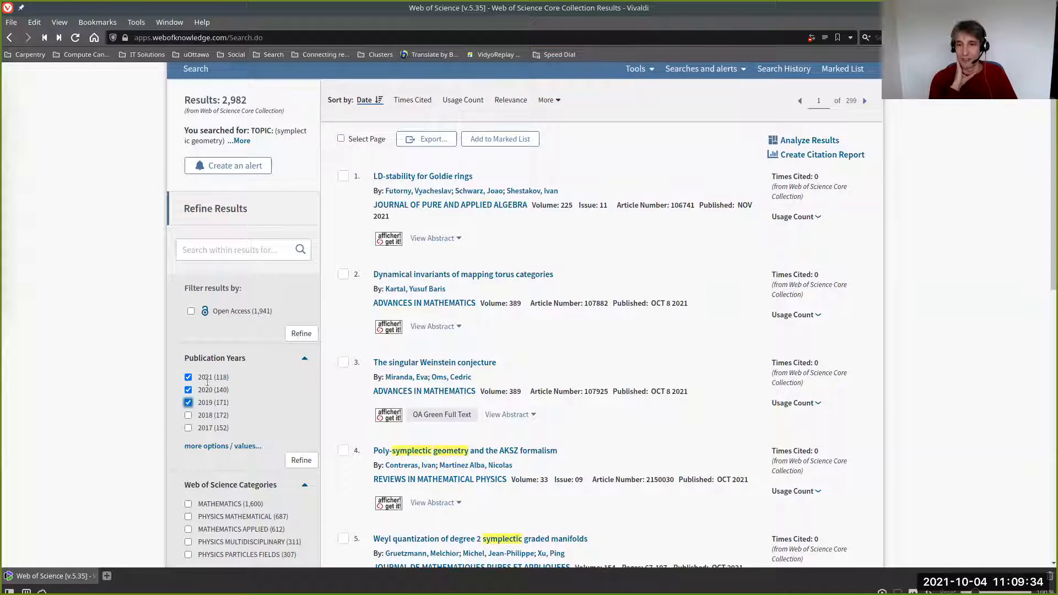
click(287, 458)
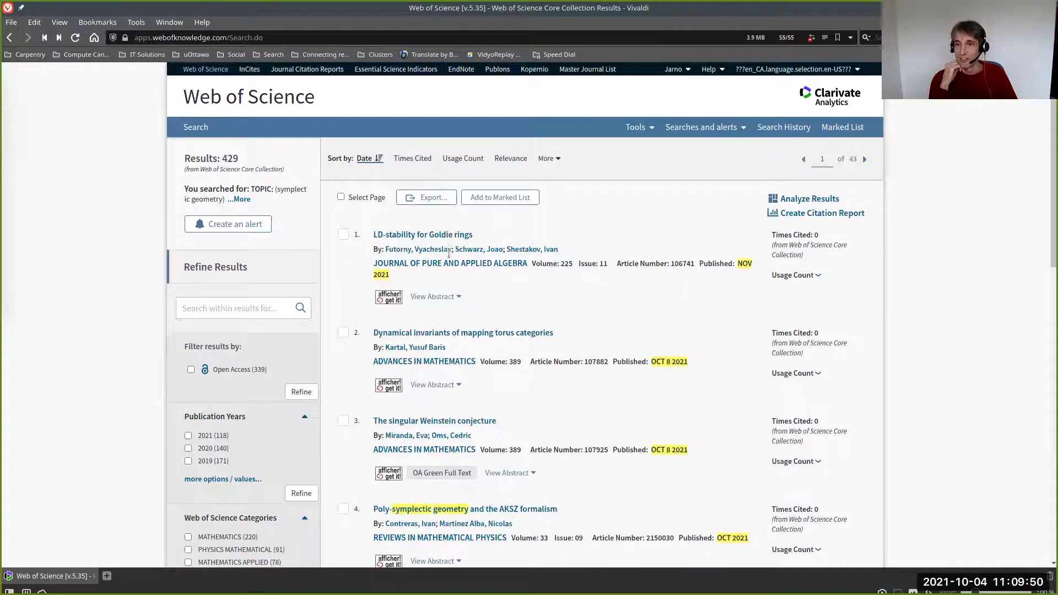
- Export all records on the page with author, title, source and abstract as a Tab-delimited (Mac, UTF-8) file
click(427, 198)
click(421, 227)
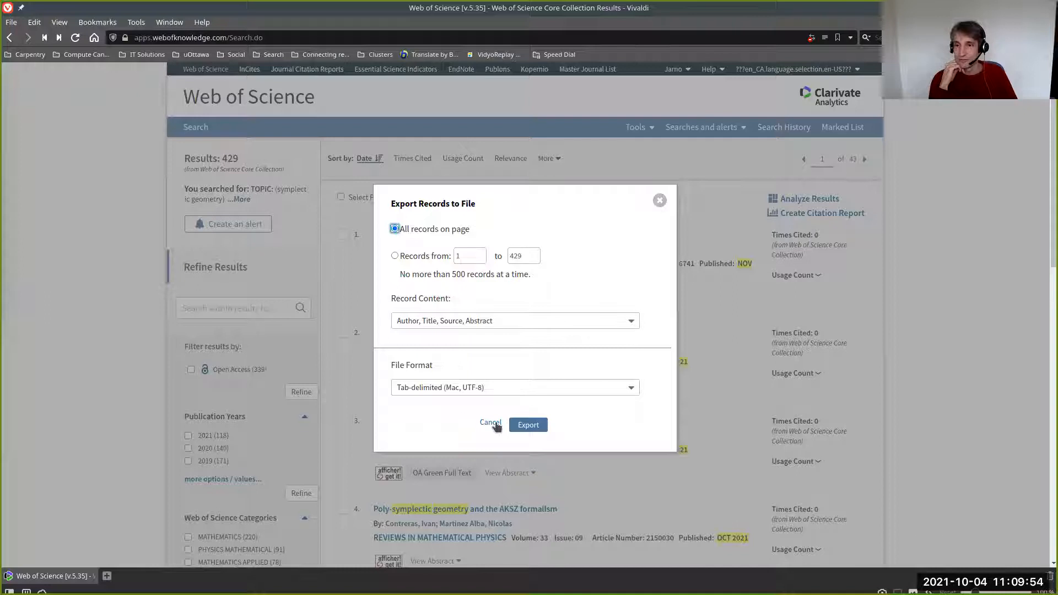
click(527, 425)
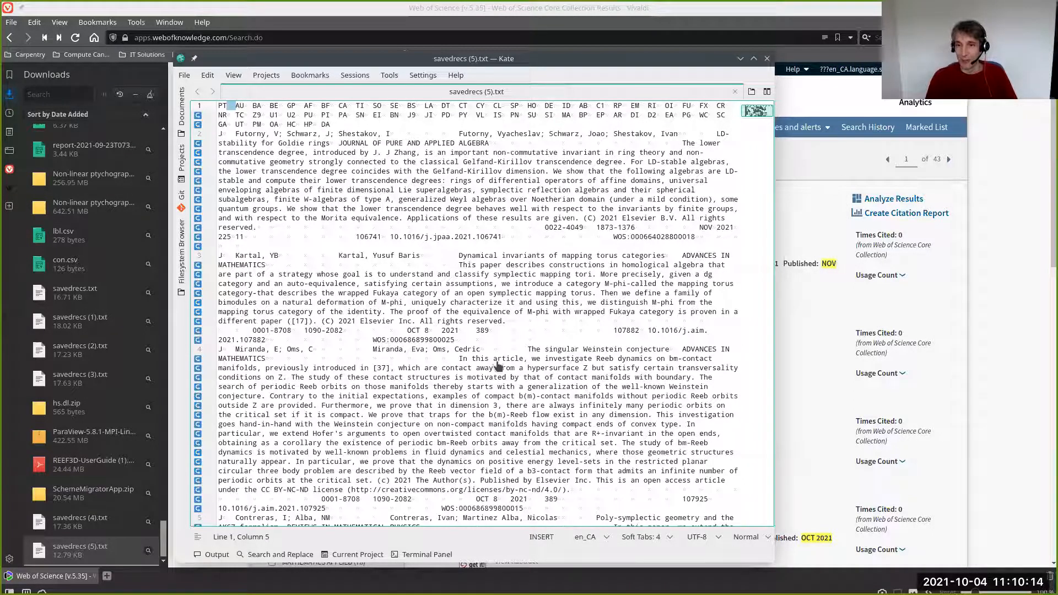
- Examine the tab separators in the header row of savedrecs (5).txt in Kate, and return to the browser
key(Right)
key(Right)
key(shift+Right)
key(alt+Tab)
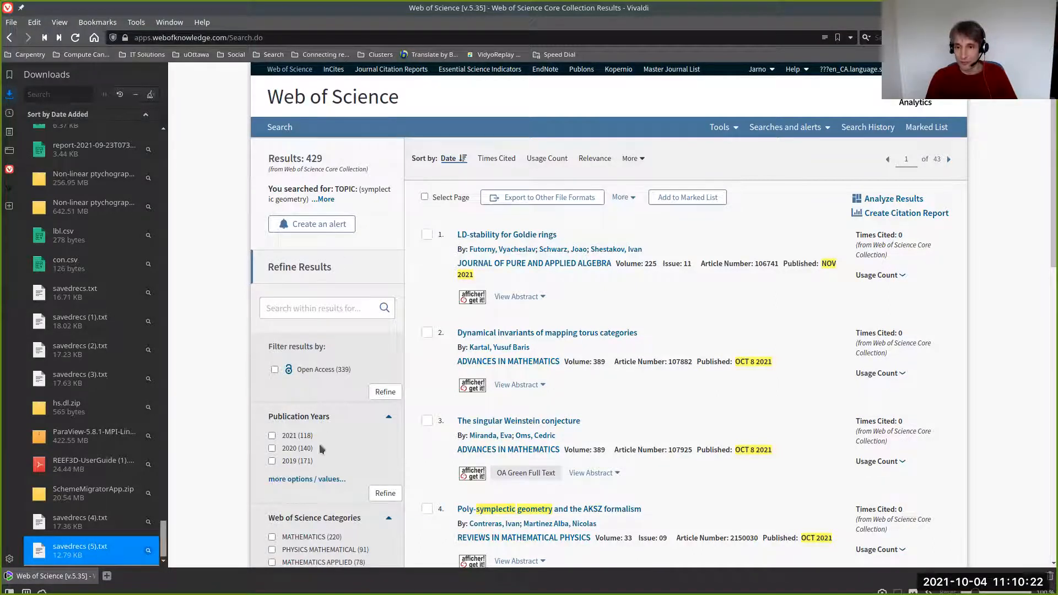
click(303, 480)
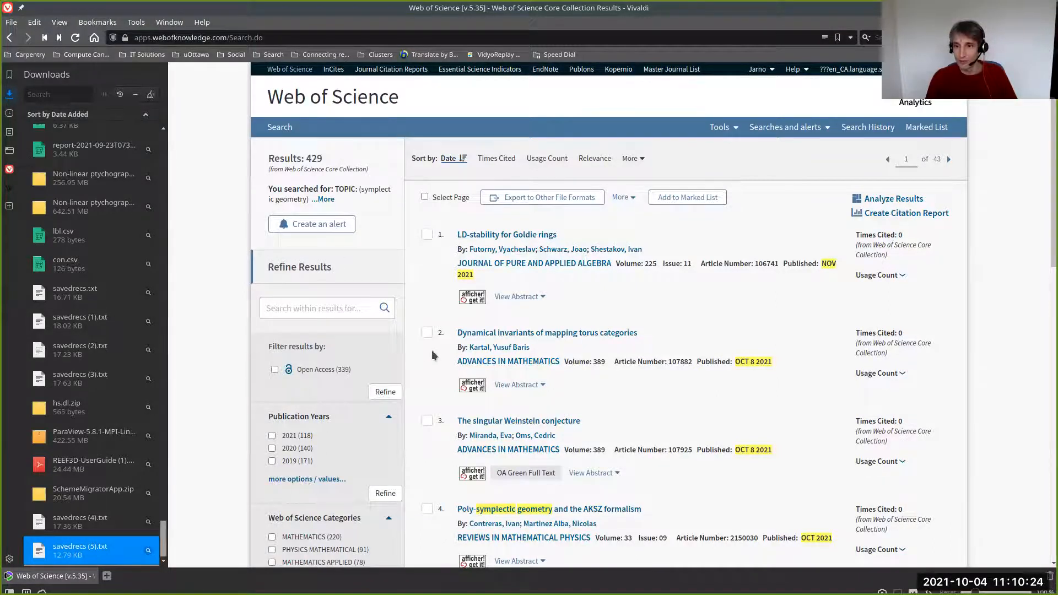
click(308, 441)
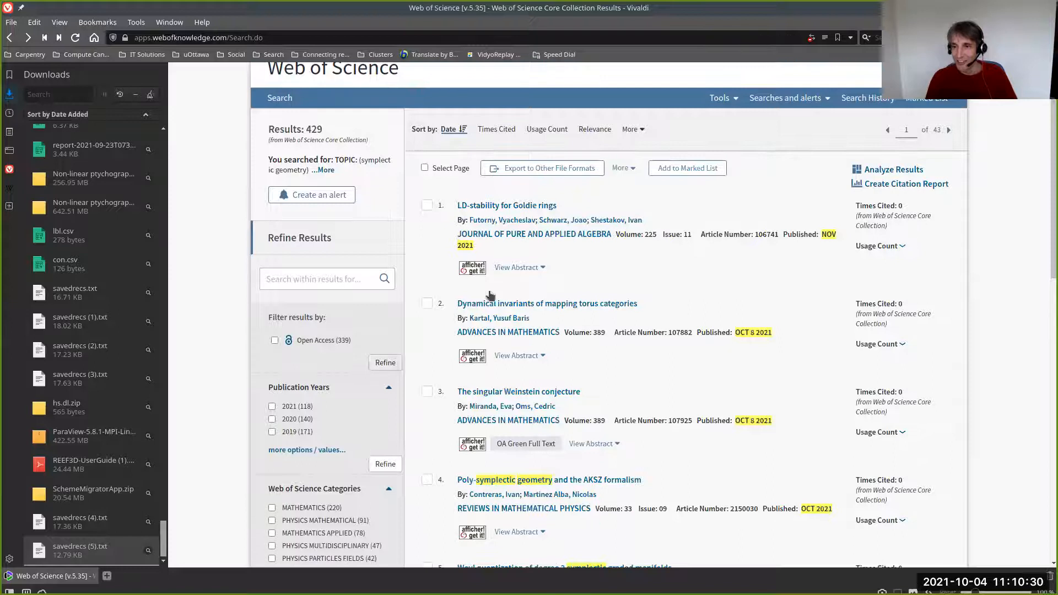
- Return to the search page and rerun the symplectic geometry topic search across all years
scroll(512, 244, down, 1)
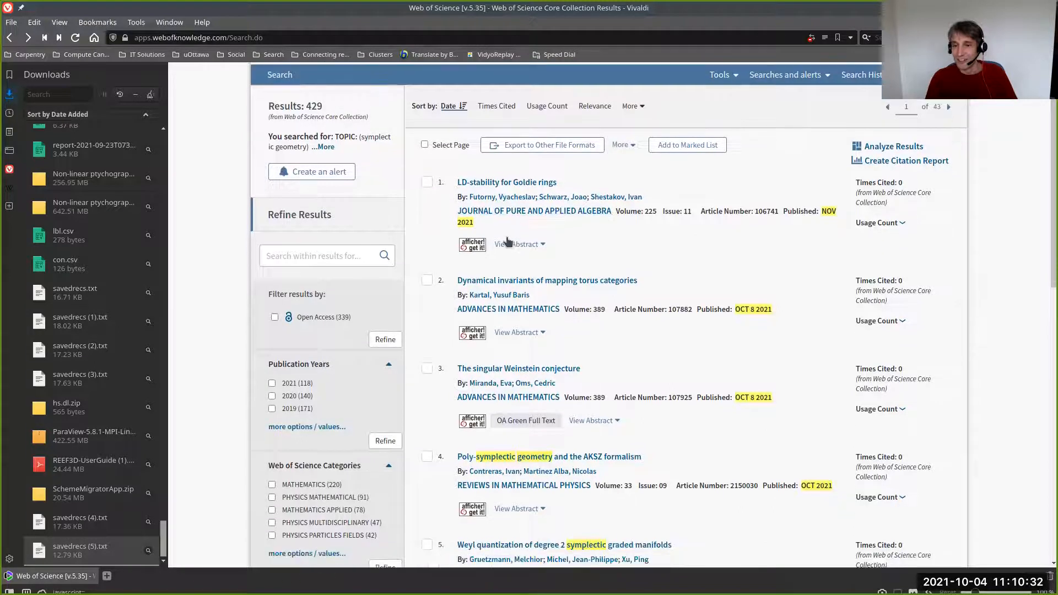
scroll(508, 240, down, 2)
scroll(508, 240, down, 6)
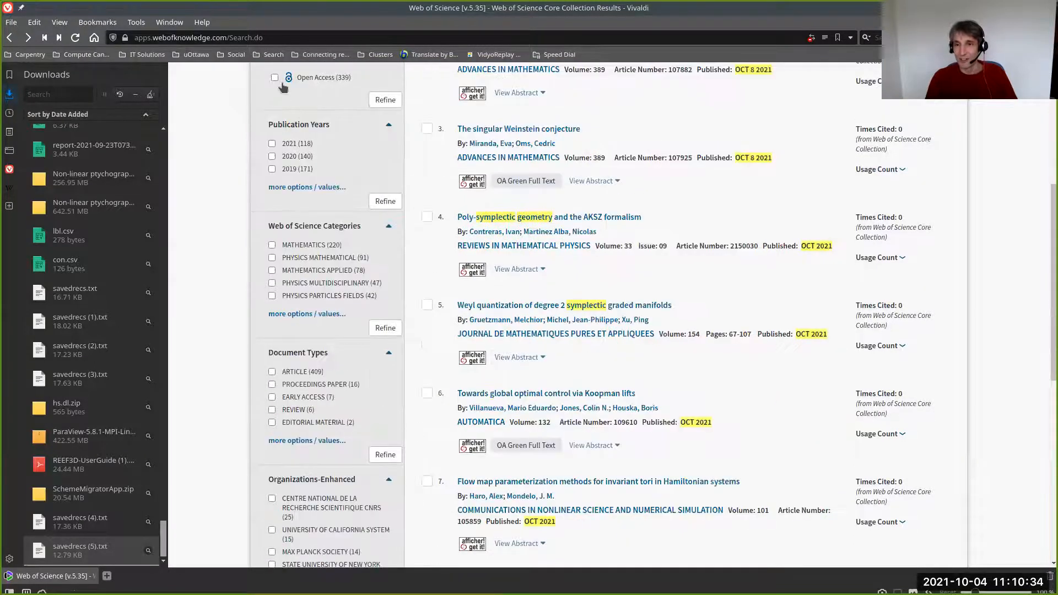
scroll(283, 87, up, 10)
click(292, 99)
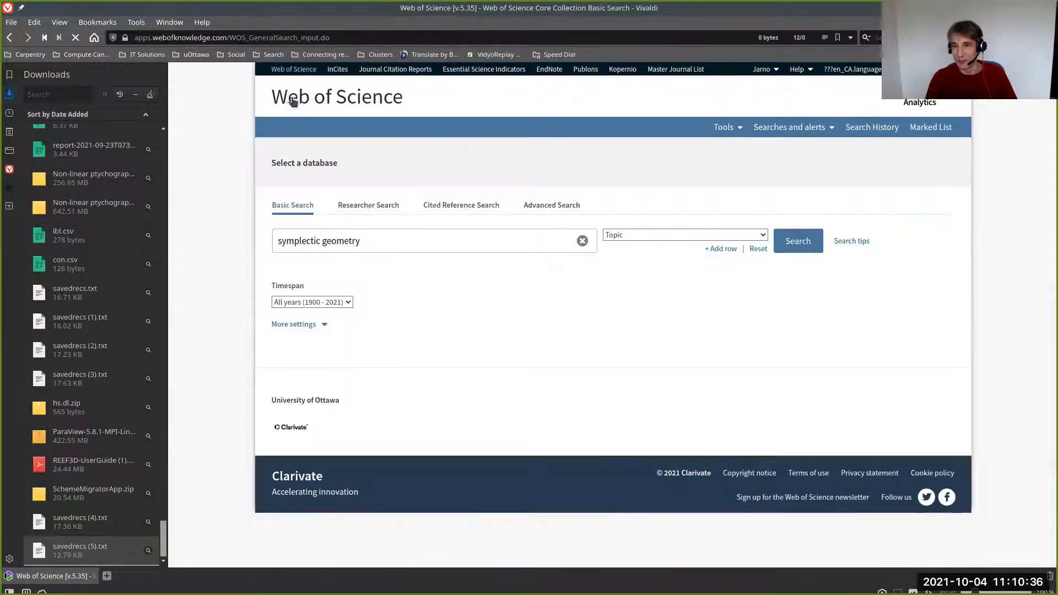
click(804, 240)
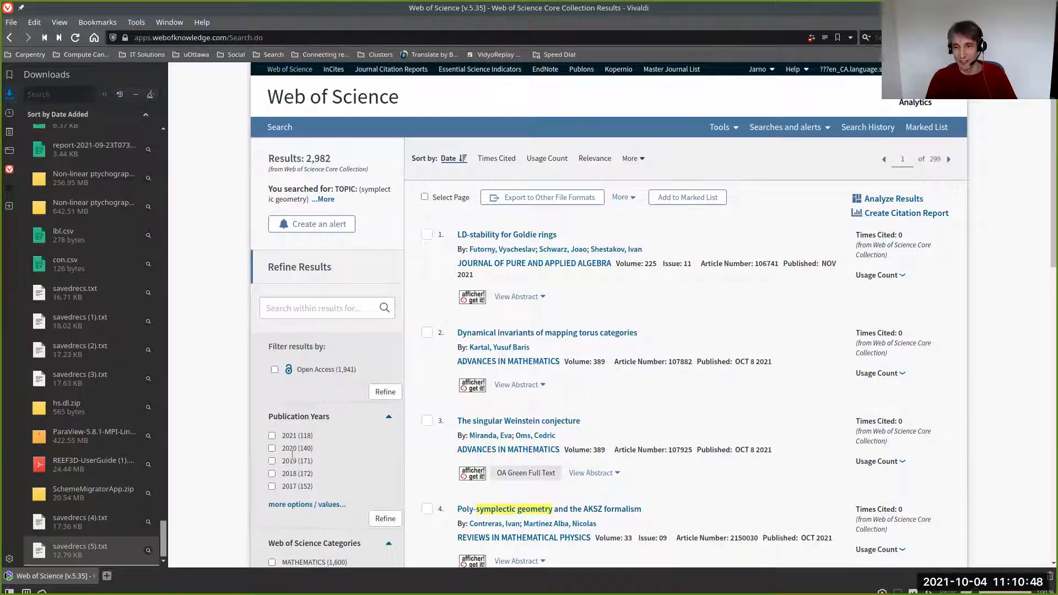
- Refine the search results to the publication years 2018, 2017 and 2016
click(304, 504)
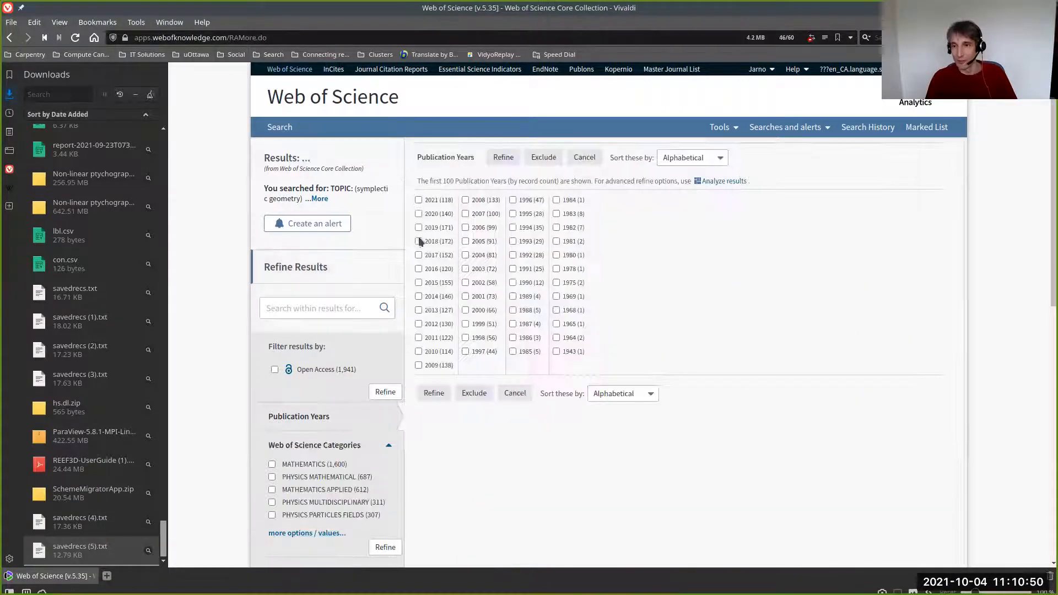
click(418, 241)
click(417, 254)
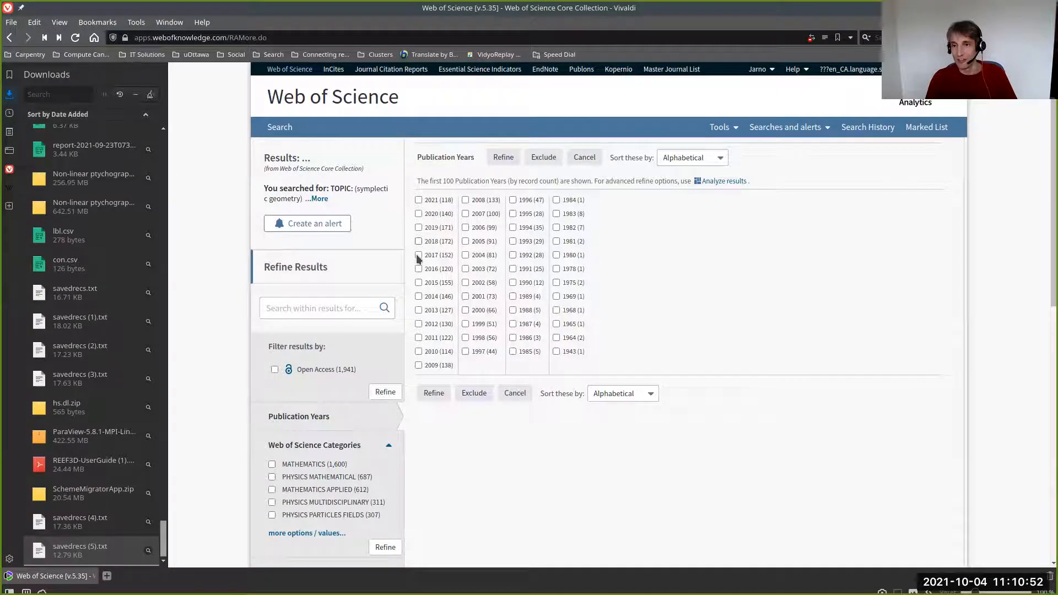
click(418, 269)
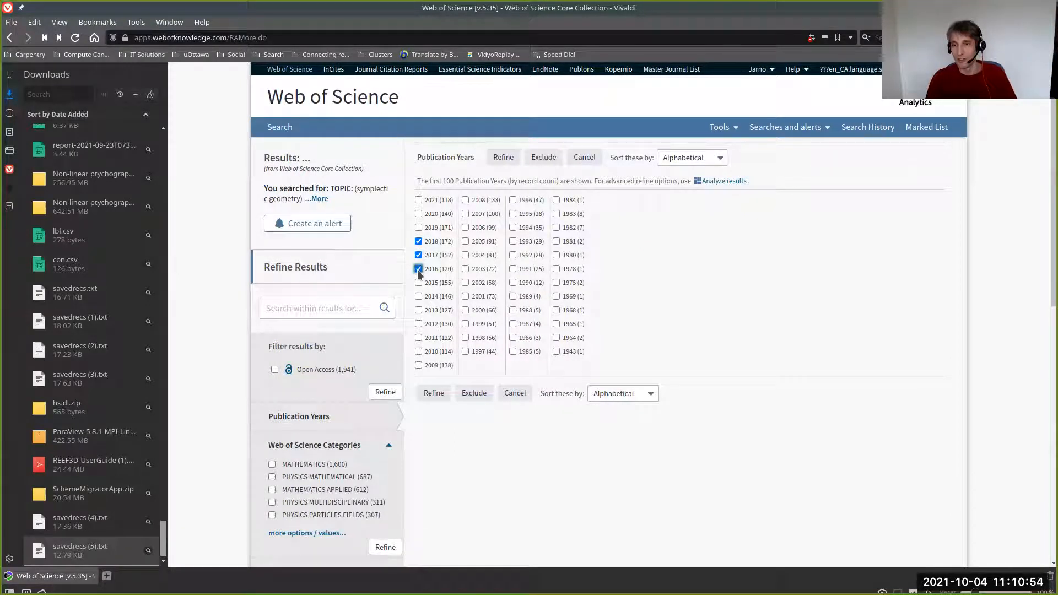
click(439, 396)
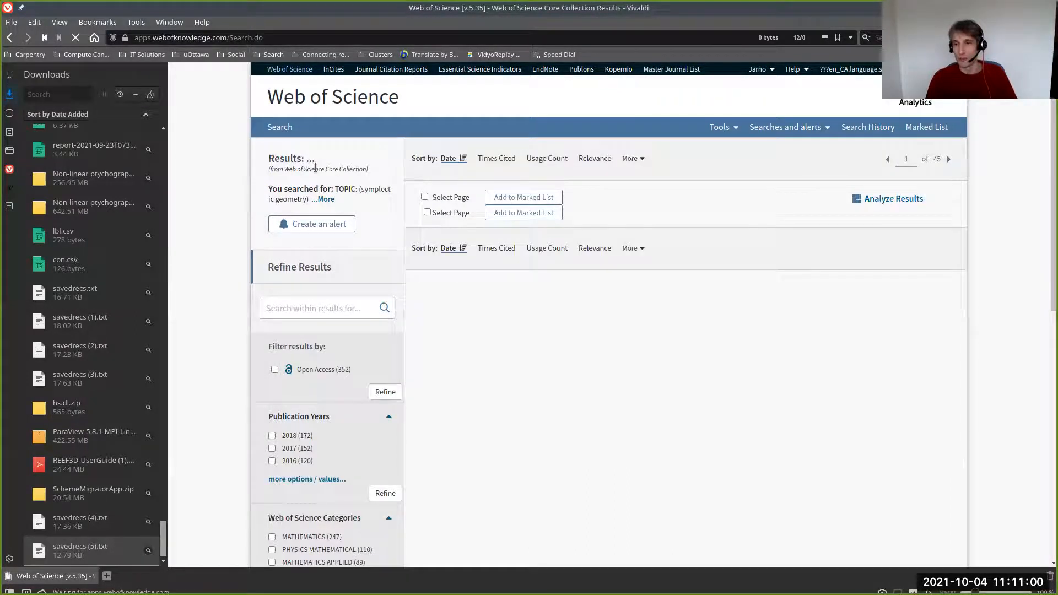
- Export all records on the page of 2016–2018 results with author, title, source and abstract as a Tab-delimited (Mac, UTF-8) file
click(565, 198)
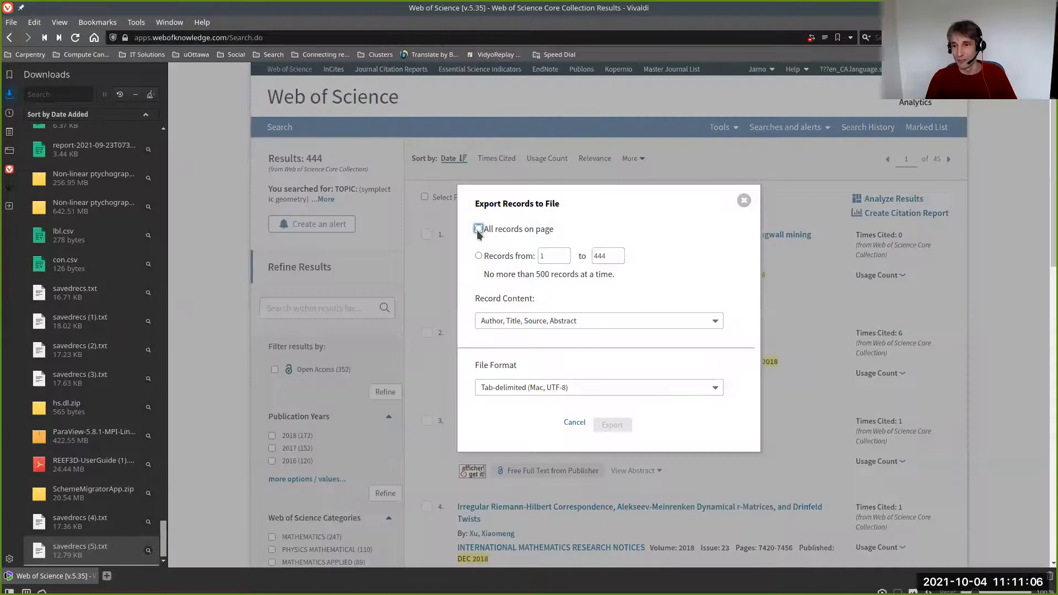
click(479, 229)
click(606, 424)
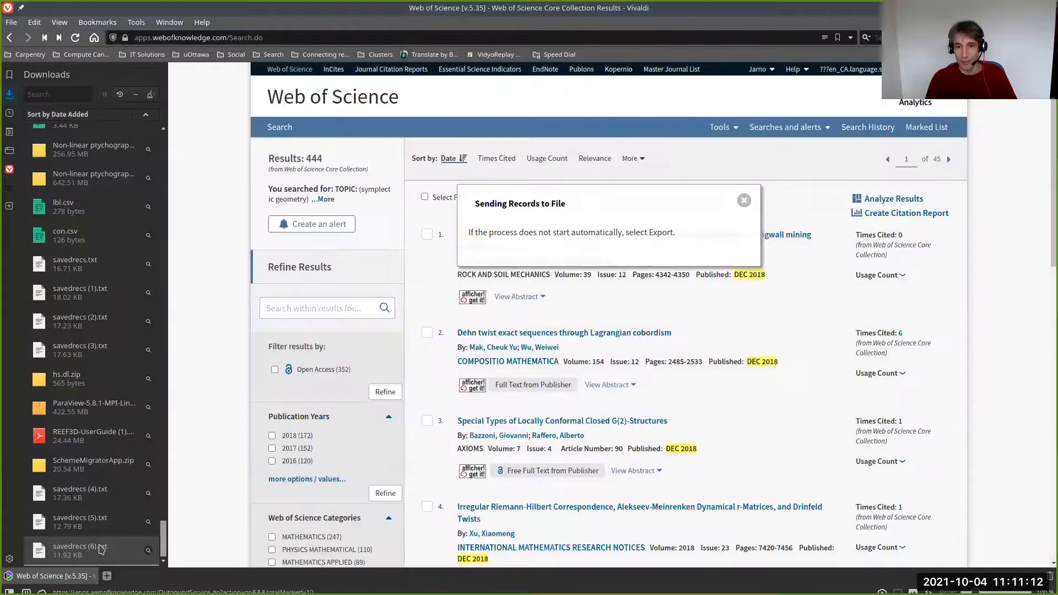
- Open savedrecs (6).txt in Kate, examine its records through to the last line, and close the file
double_click(62, 555)
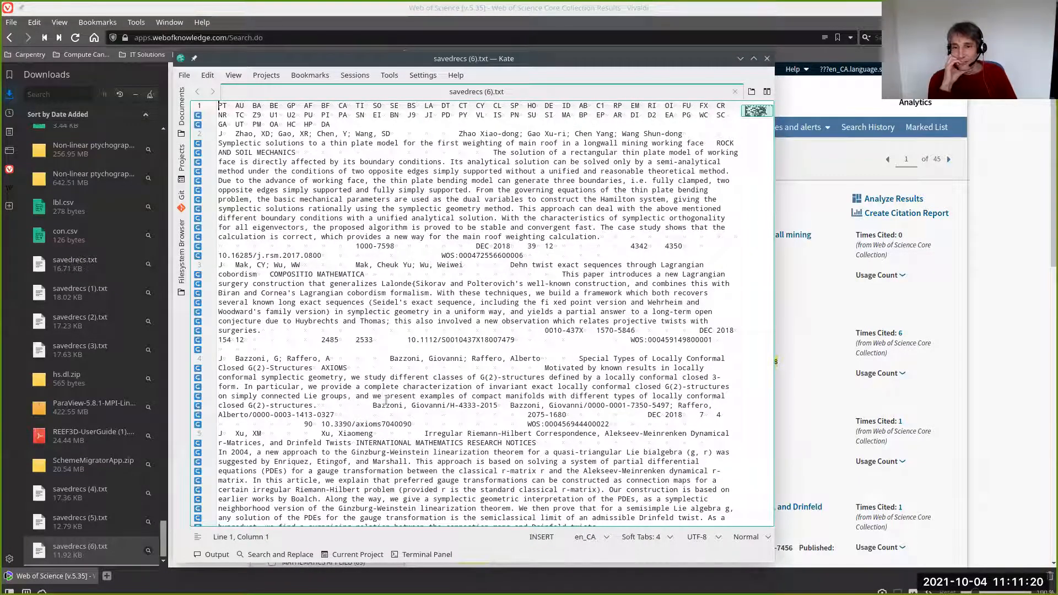
scroll(386, 400, down, 5)
scroll(386, 401, down, 4)
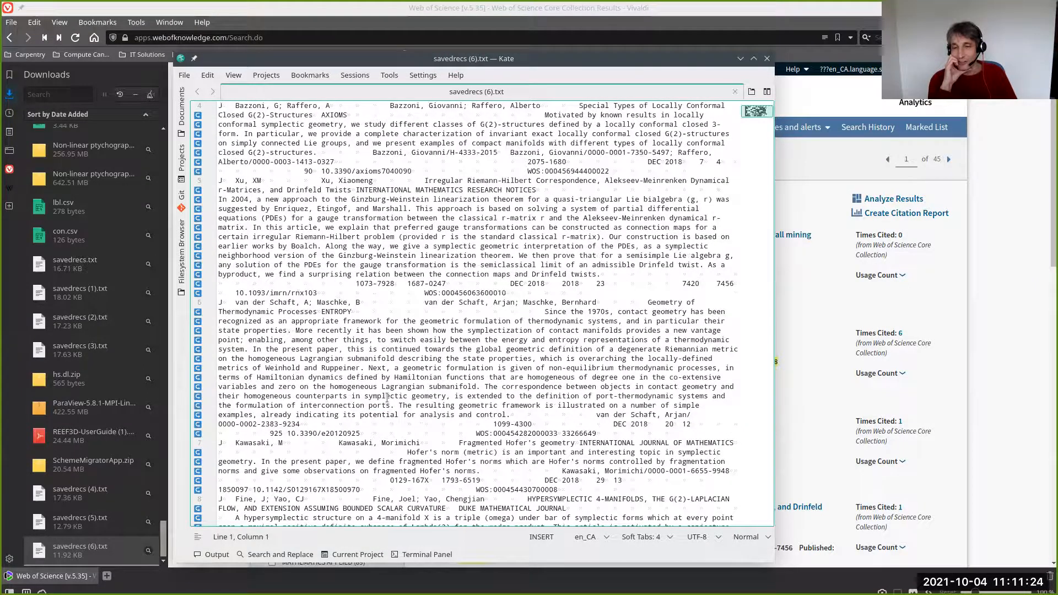
scroll(386, 401, down, 15)
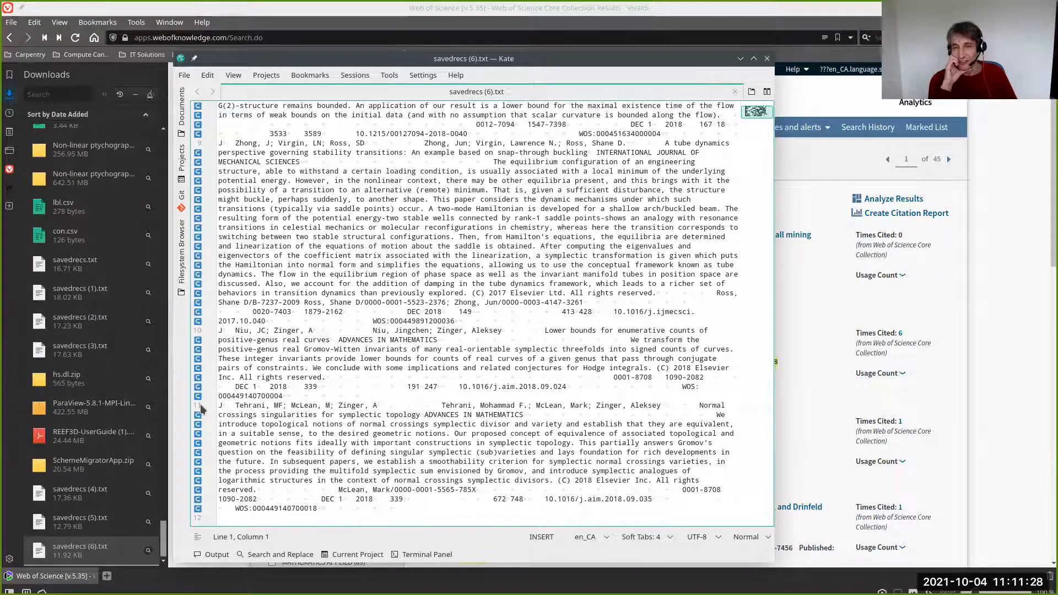
click(768, 57)
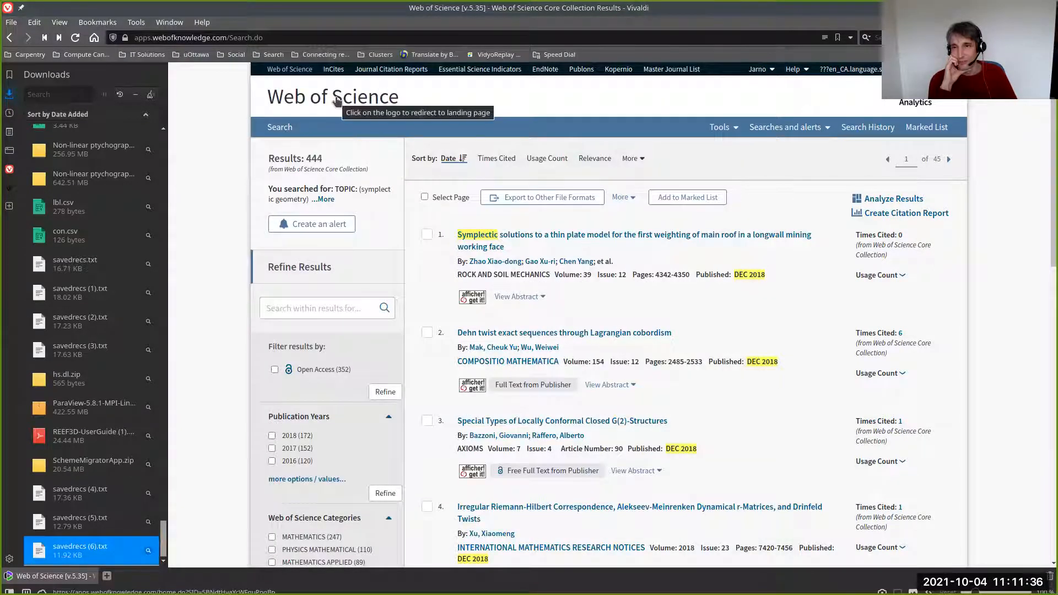
- Rerun the symplectic geometry topic search and refine the results to the publication years 2021, 2020 and 2019
click(337, 100)
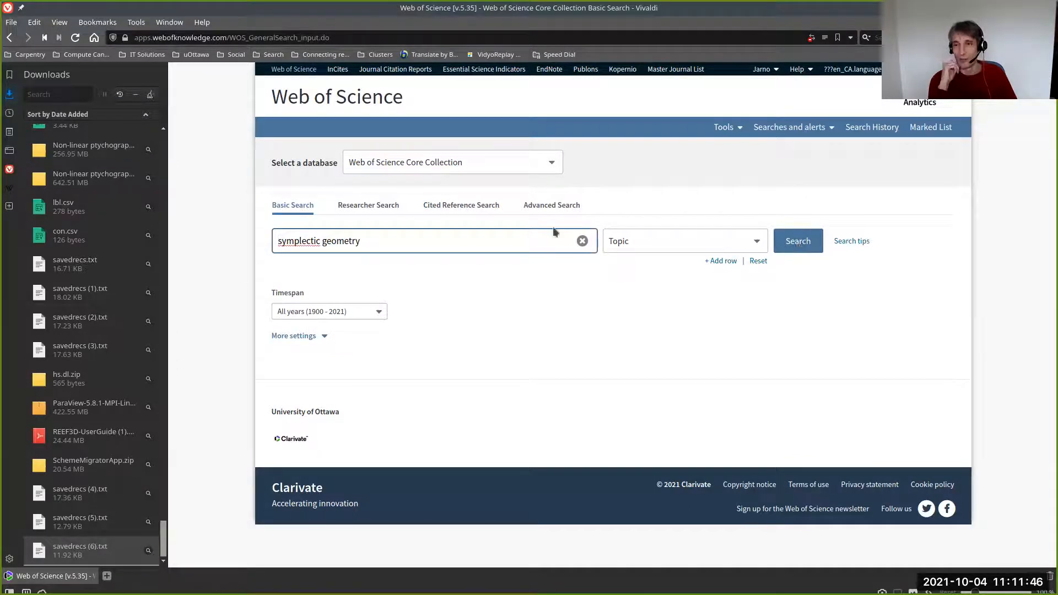
click(808, 243)
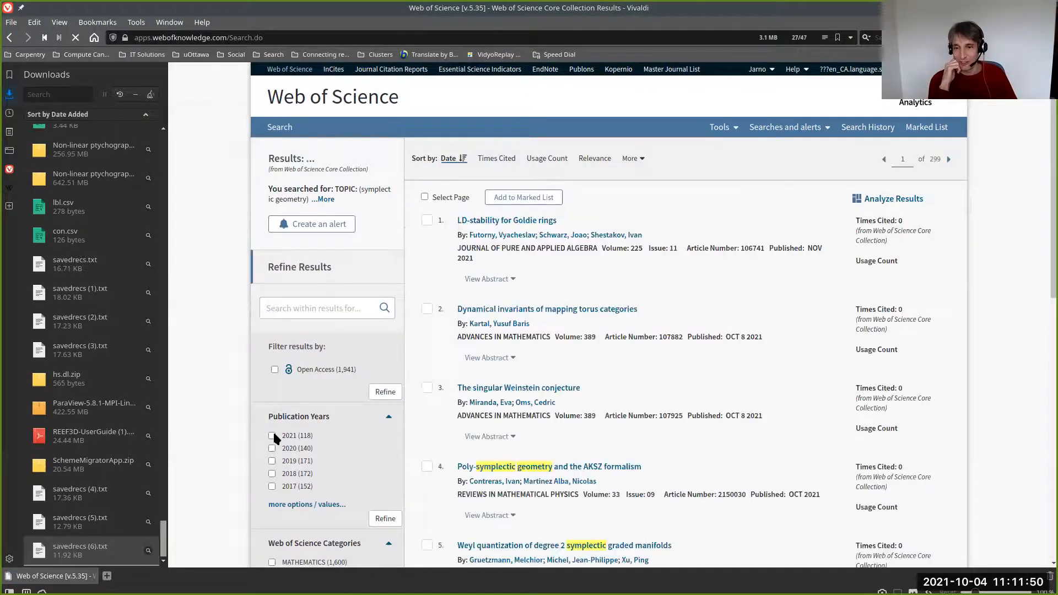
click(271, 435)
click(272, 448)
click(272, 461)
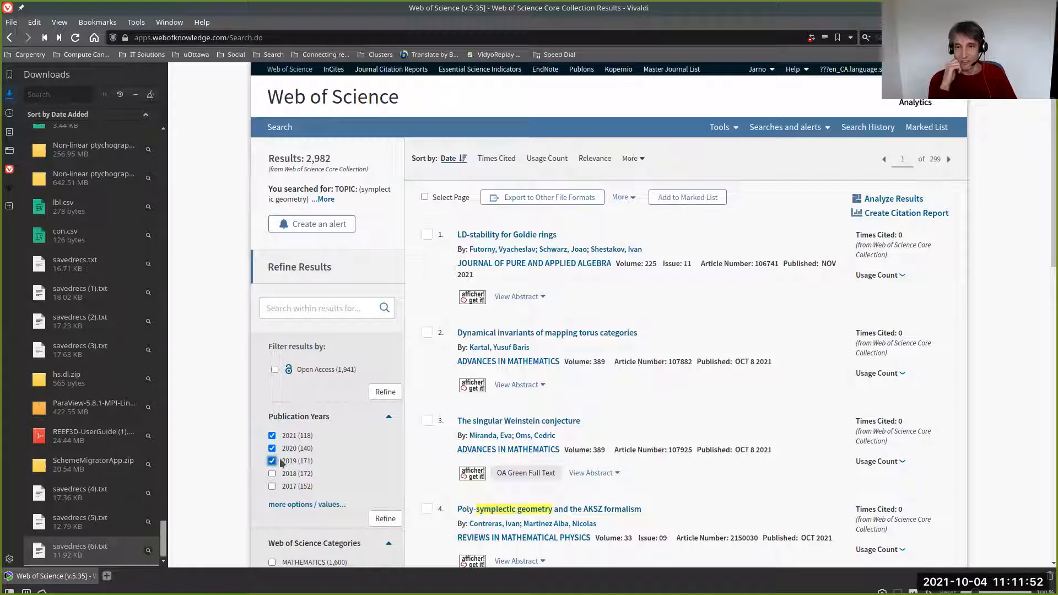
click(392, 519)
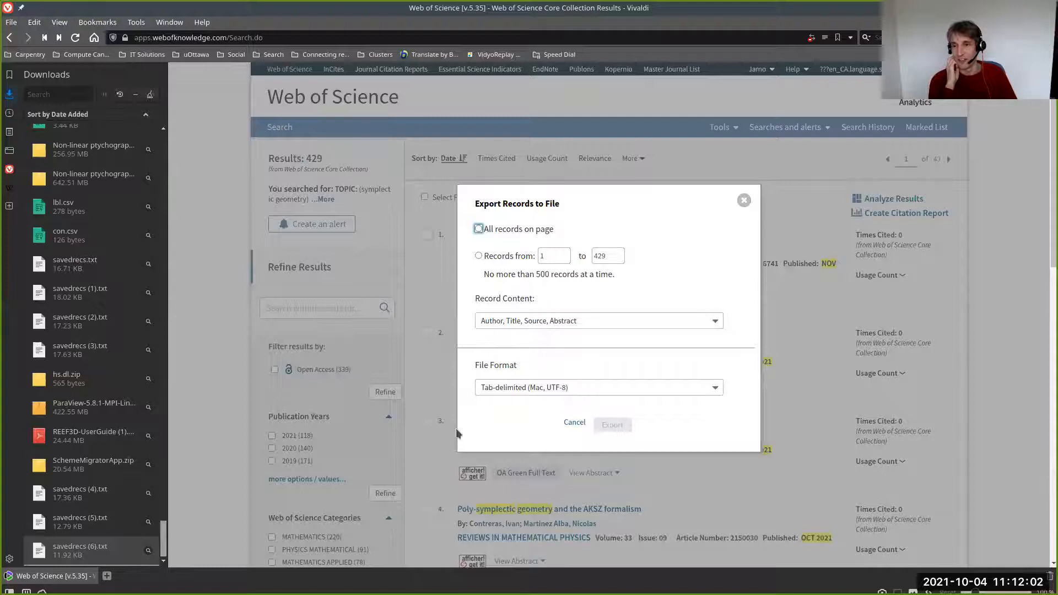
- Export records 1 to 429 with author, title, source and abstract as a Tab-delimited (Mac, UTF-8) file, and close the export message
click(490, 257)
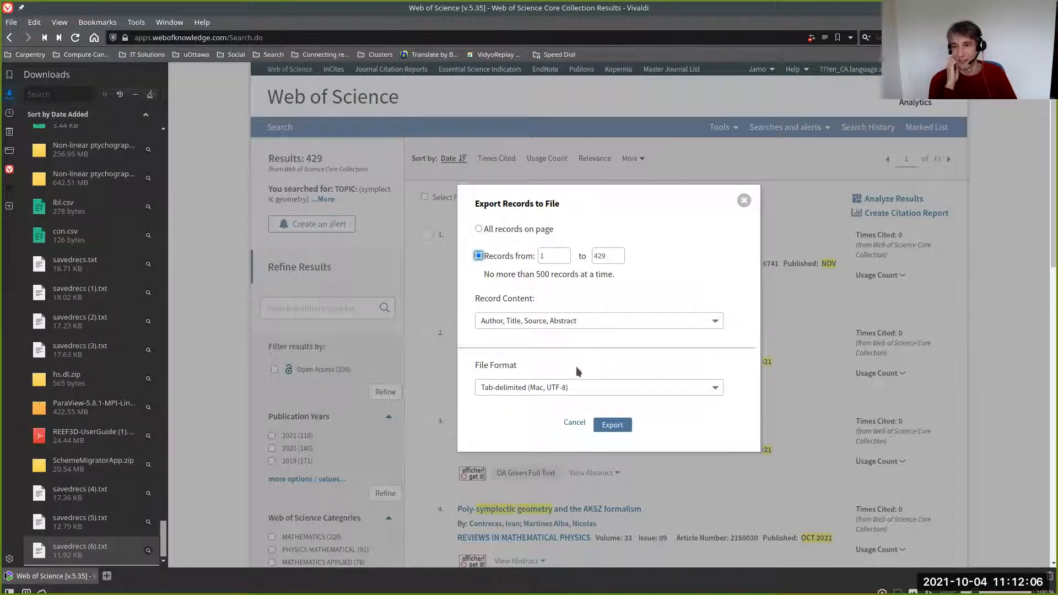
click(611, 427)
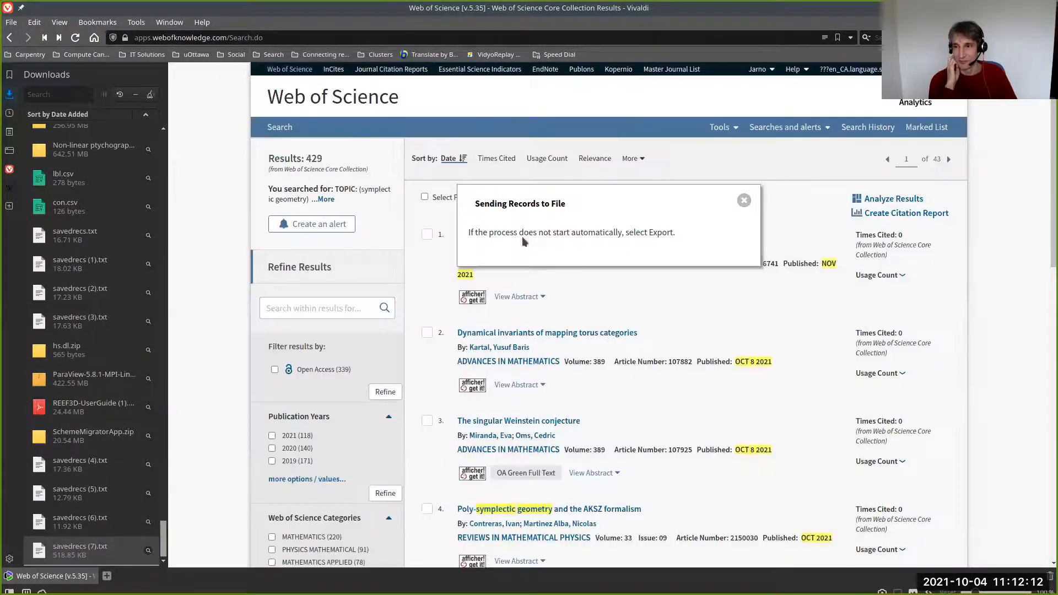
click(743, 200)
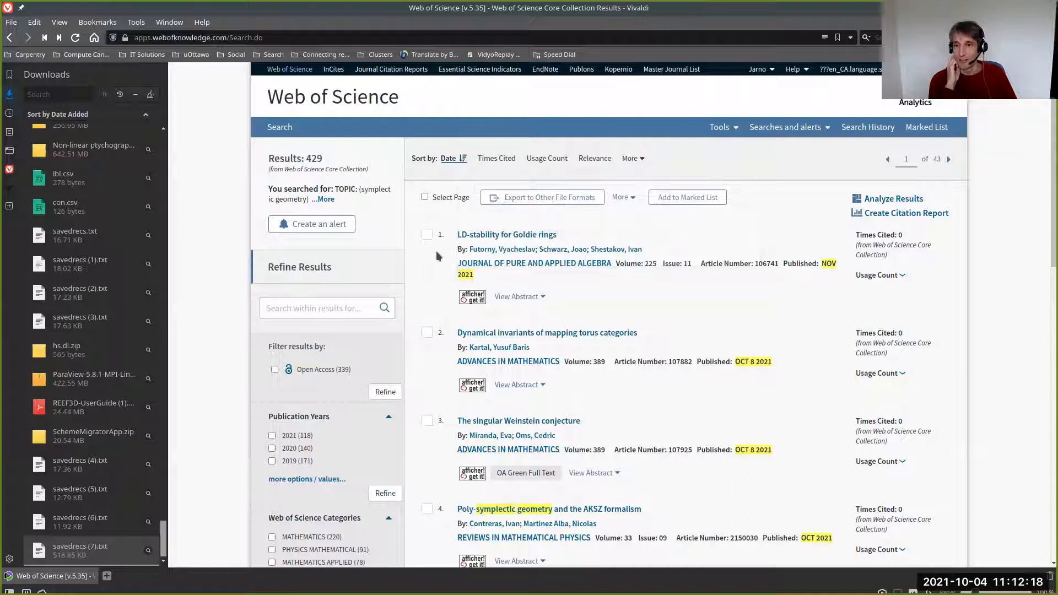
- Go back to the unrefined search results and refine them to the publication years 2018, 2017 and 2016 instead
key(alt+Left)
click(296, 505)
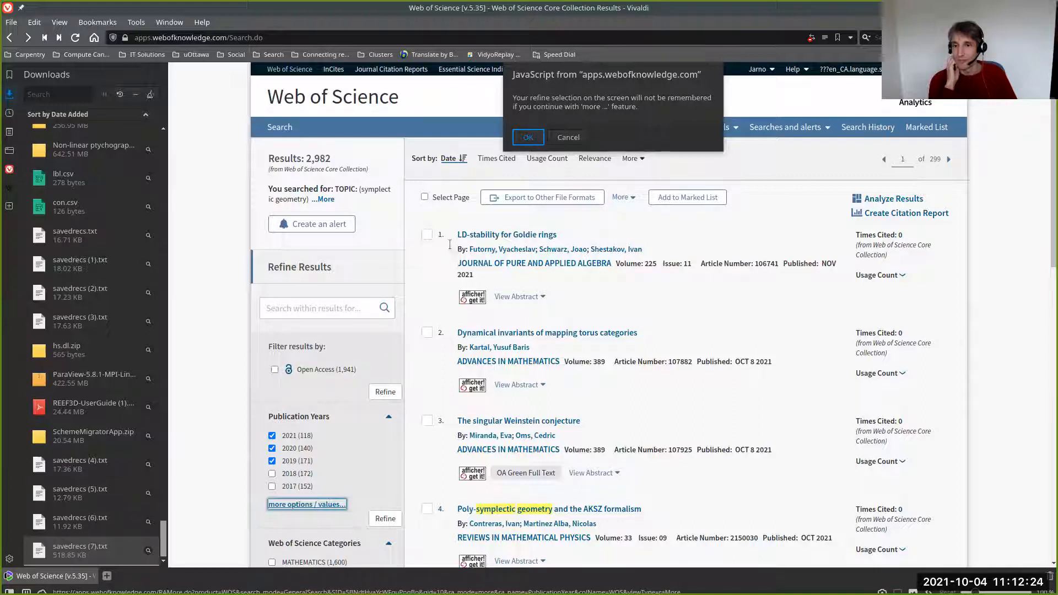
key(Return)
click(418, 241)
click(418, 254)
click(418, 269)
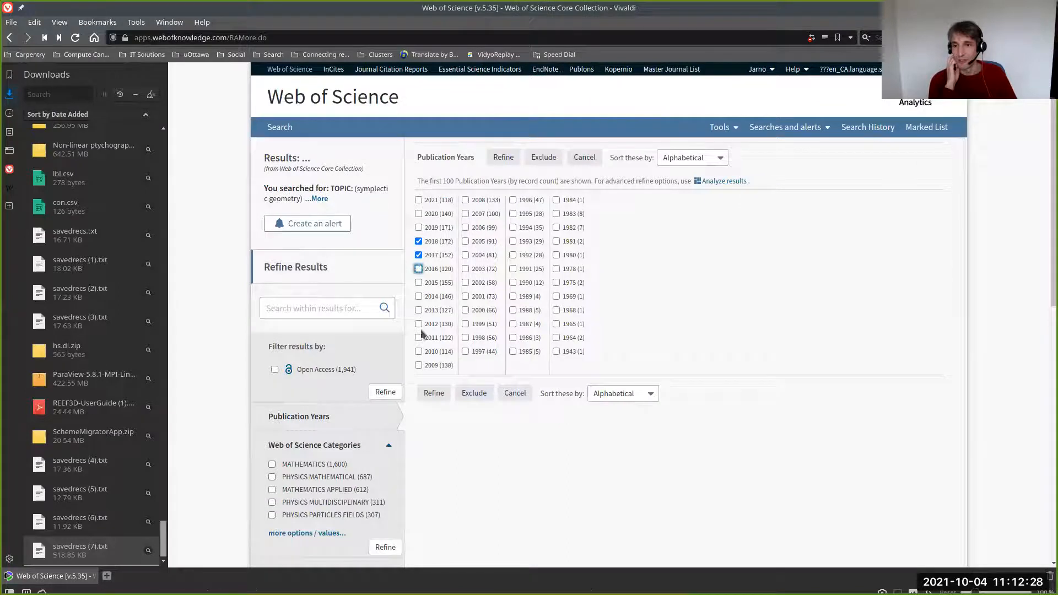
click(434, 393)
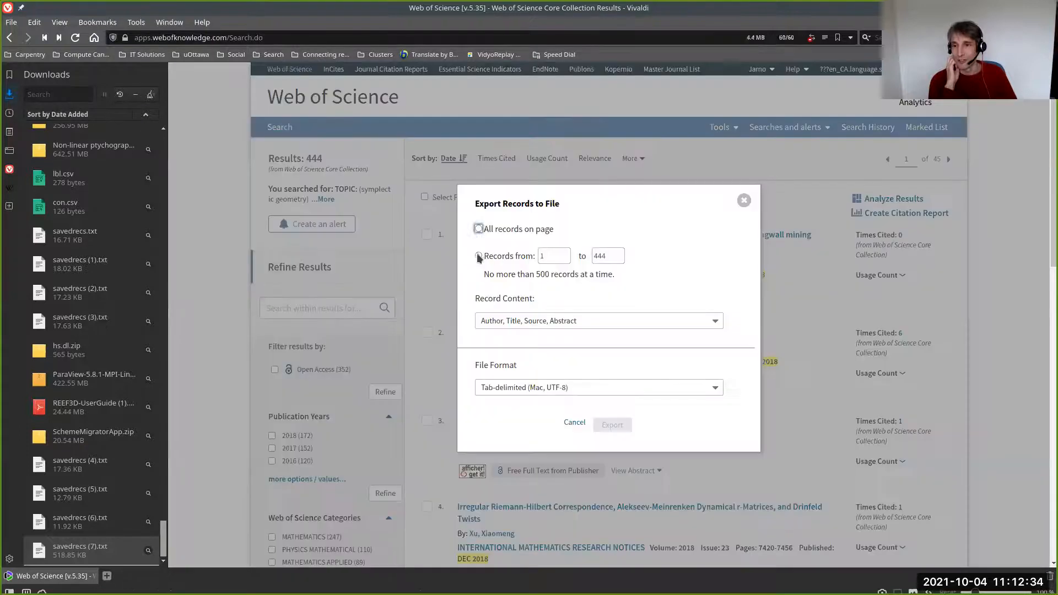
- Export records 1 to 444 with author, title, source and abstract as a Tab-delimited (Mac, UTF-8) file
click(478, 255)
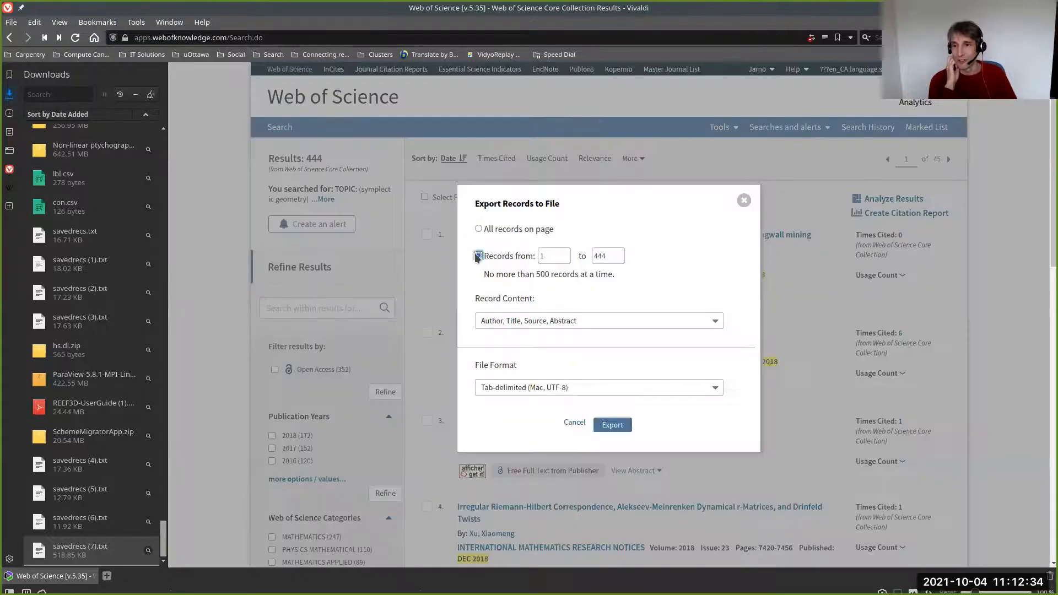
click(620, 428)
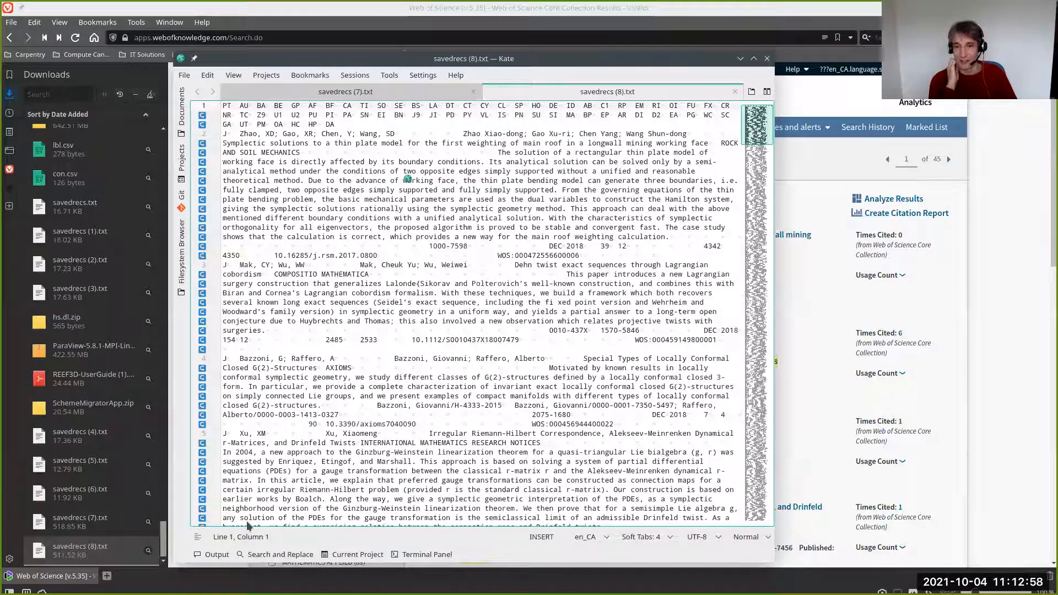
- Examine the records in savedrecs (8).txt in Kate and compare its header row with that of savedrecs (7).txt
click(760, 393)
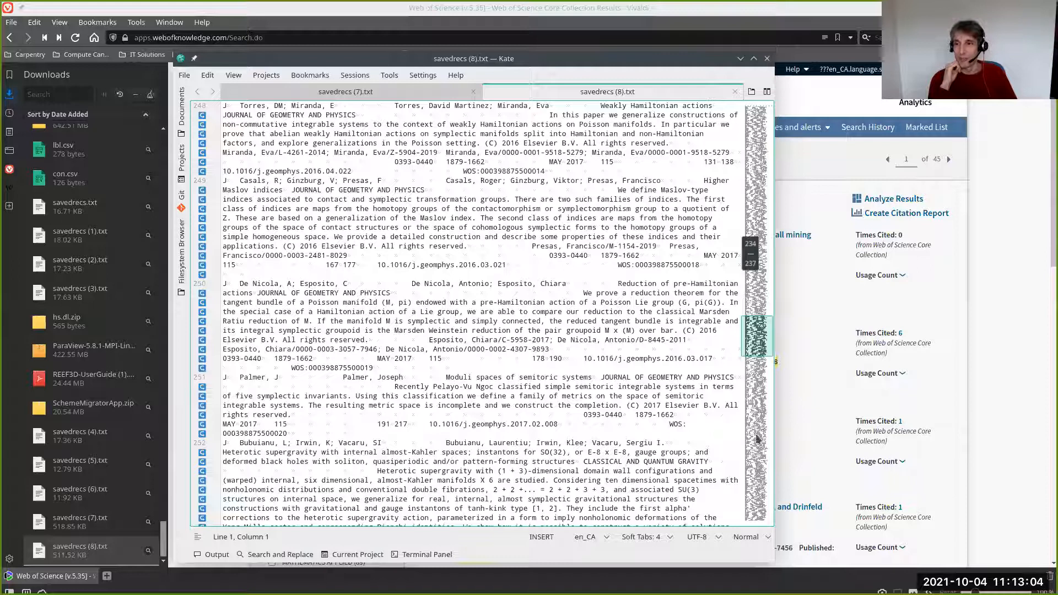
scroll(360, 118, down, 10)
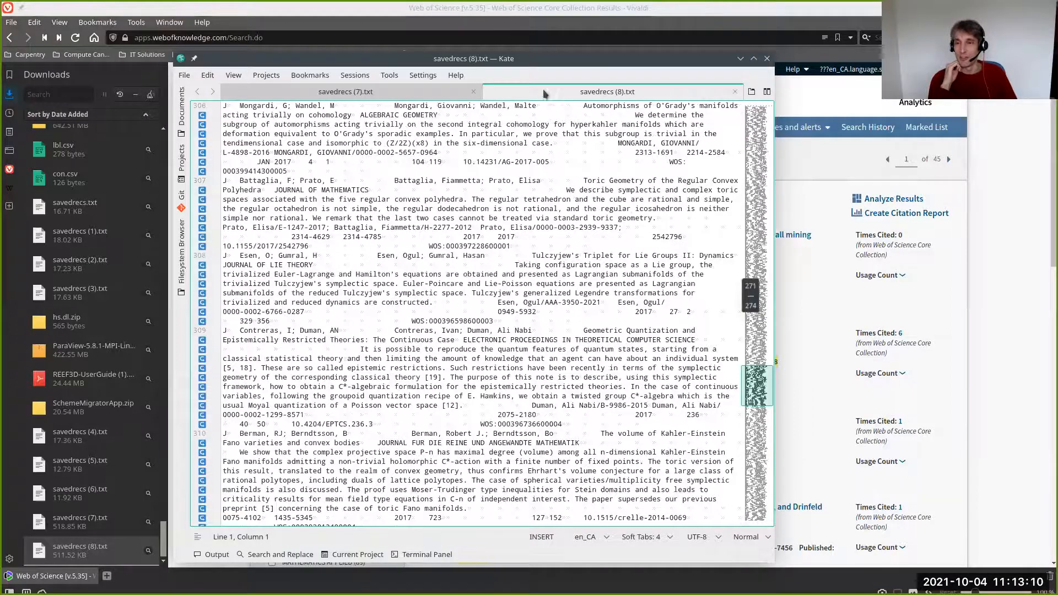
key(ctrl+Home)
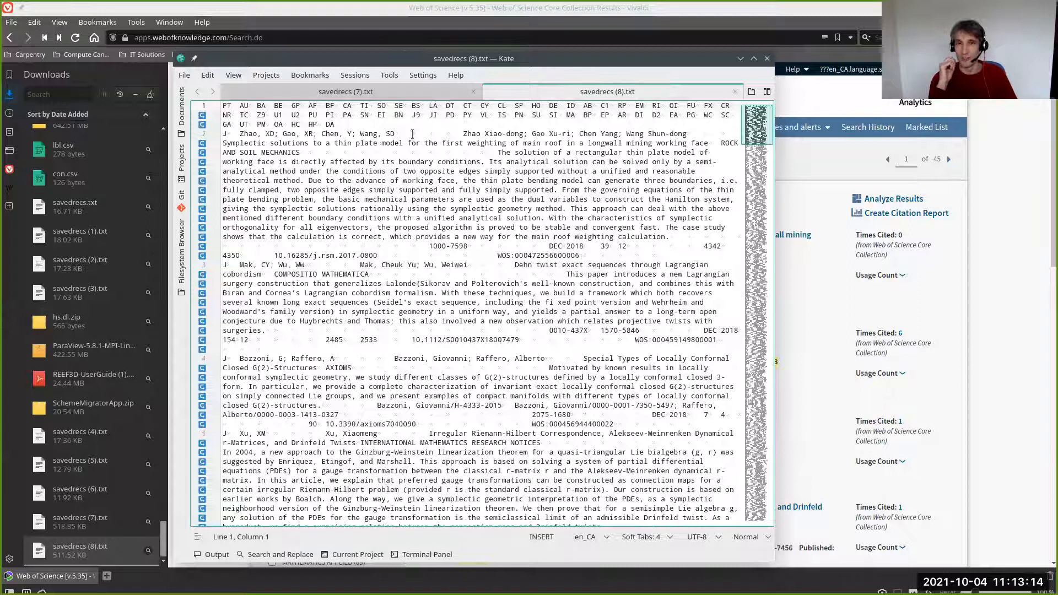
key(ctrl+Page_Up)
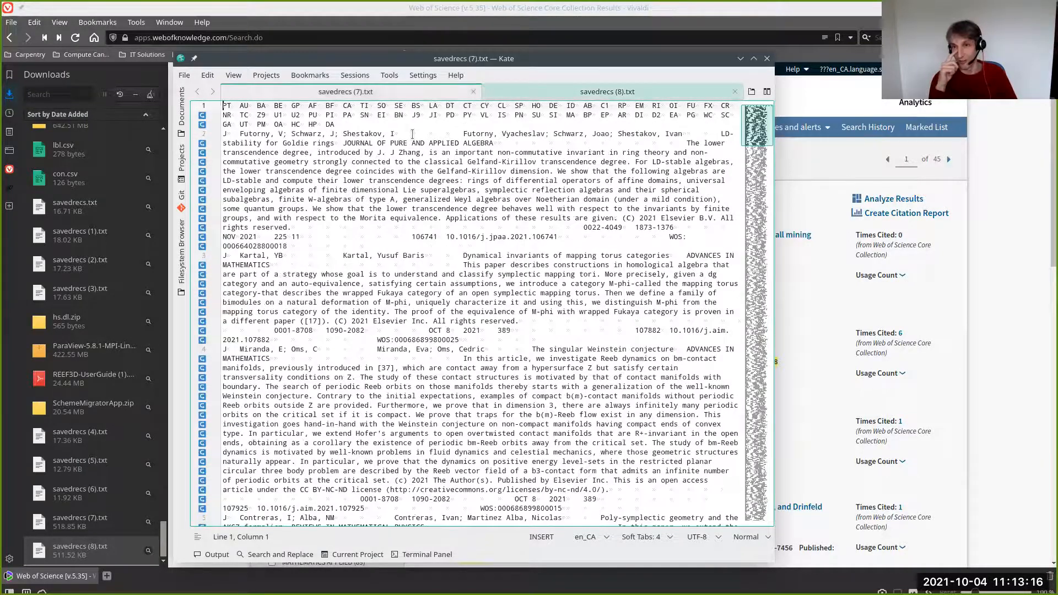
key(ctrl+Page_Down)
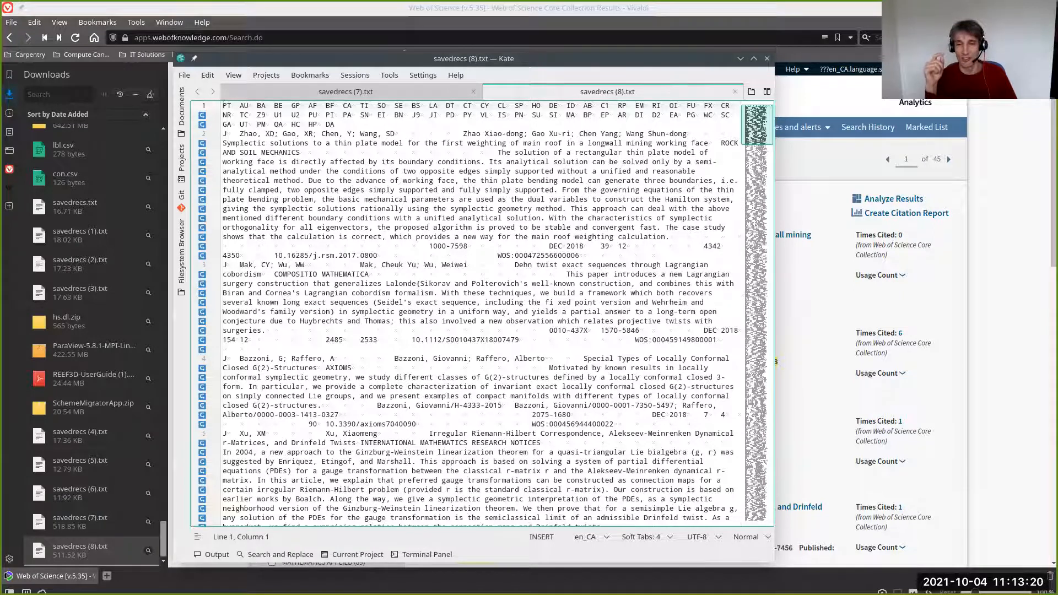
- Delete the header row of field codes from savedrecs (8).txt
click(402, 126)
key(Home)
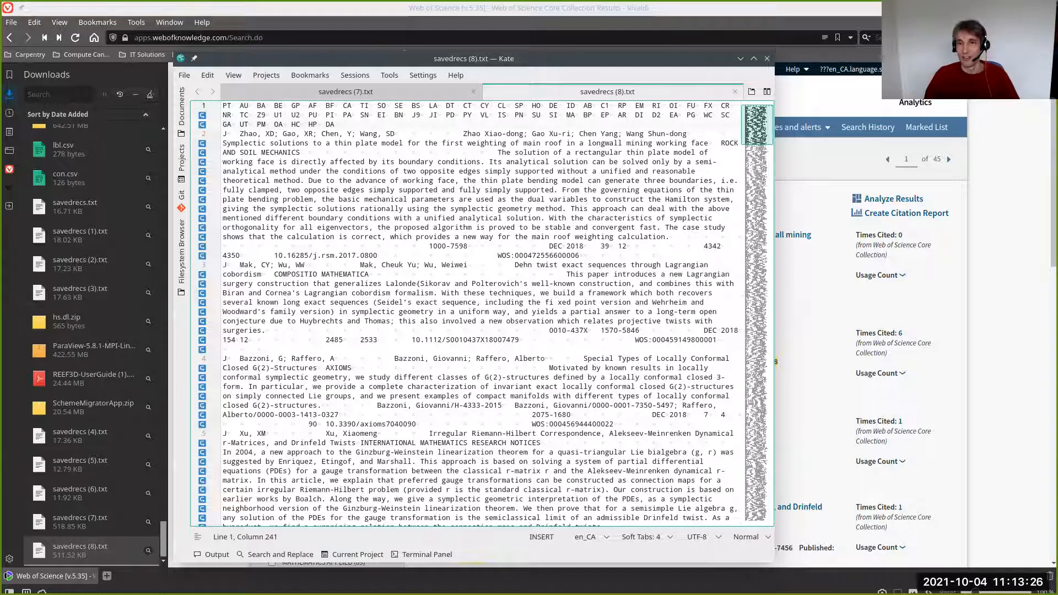
key(shift+Home)
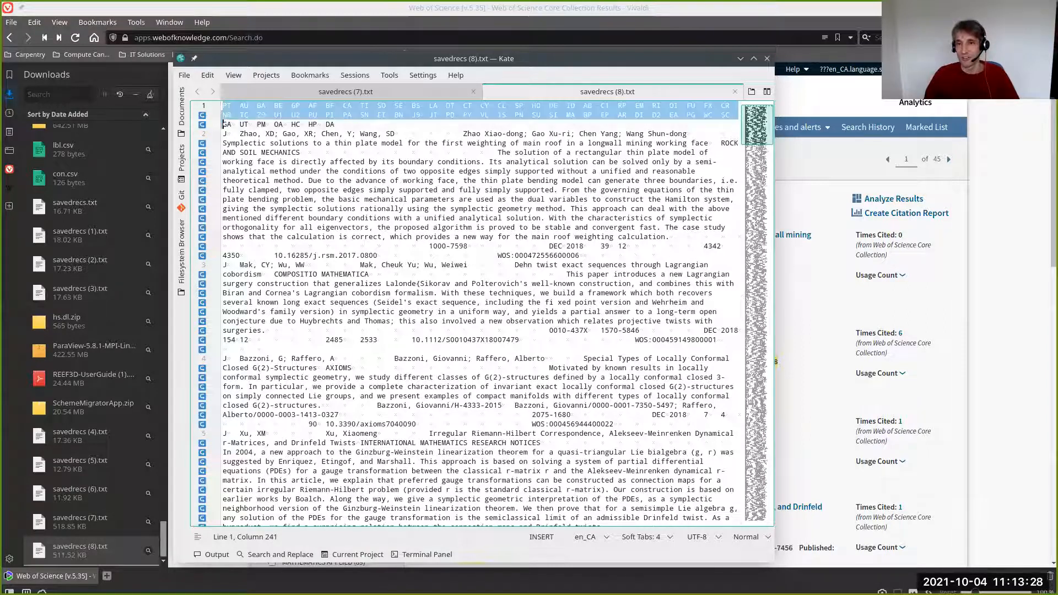
key(shift+Down)
key(Delete)
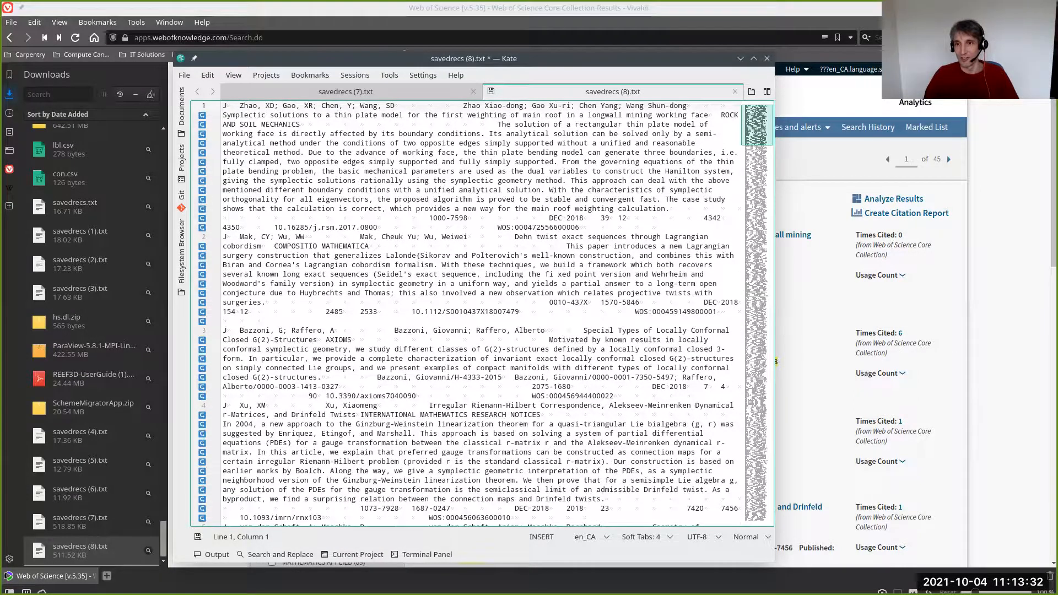
- Append all records from savedrecs (8).txt to the end of savedrecs (7).txt and save the combined file
key(ctrl+a)
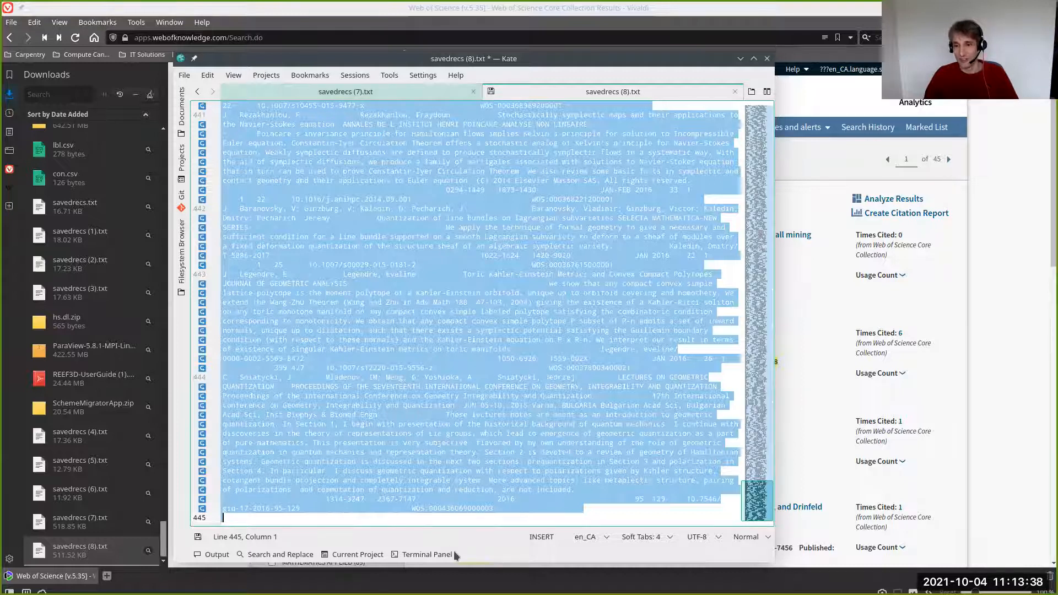
key(ctrl+Tab)
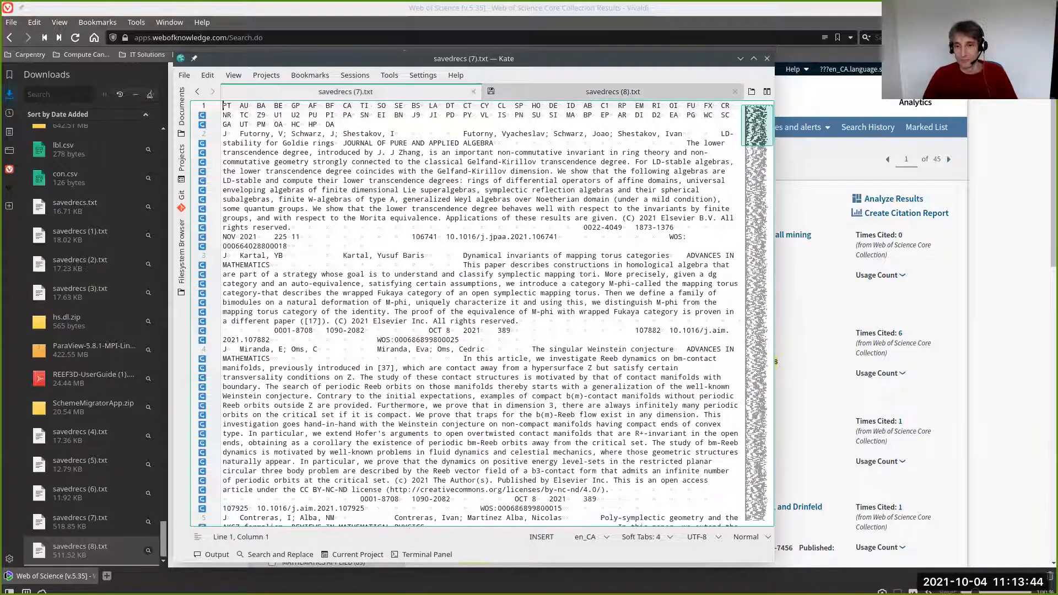
key(ctrl+End)
click(223, 518)
key(BackSpace)
key(ctrl+s)
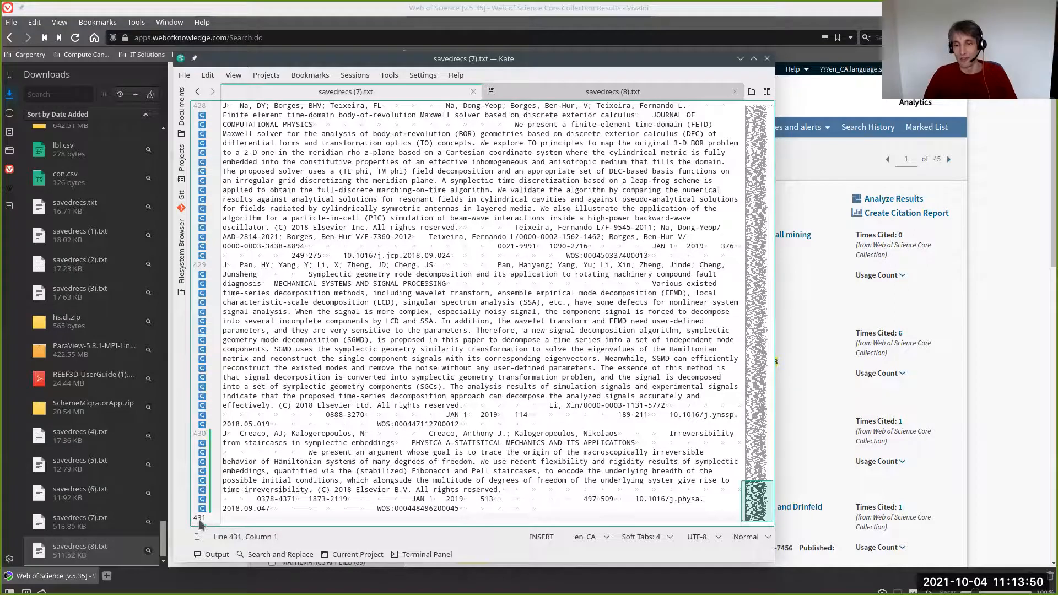
key(ctrl+v)
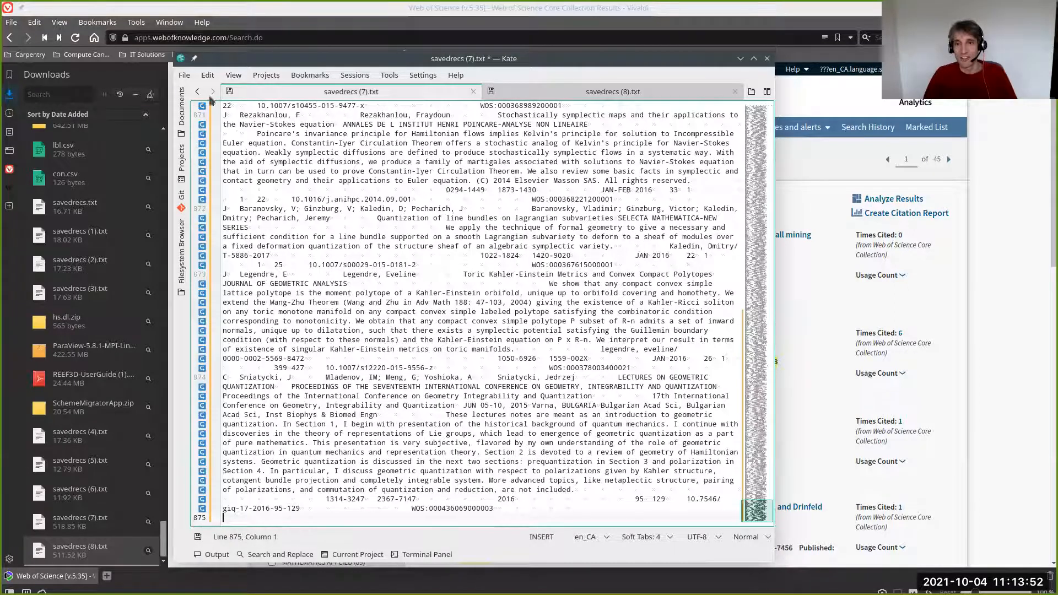
click(185, 78)
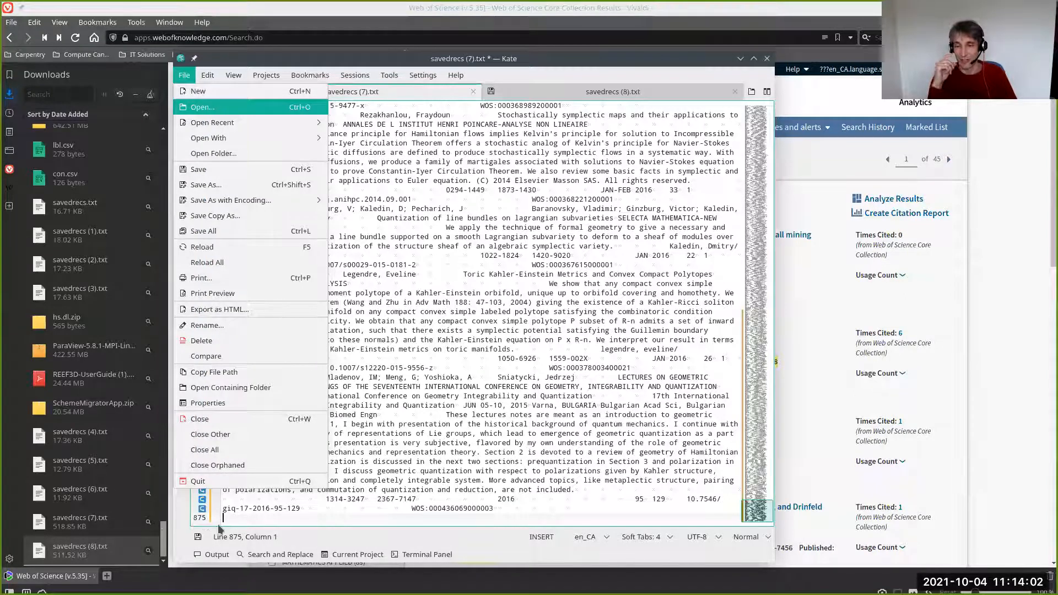
key(ctrl+s)
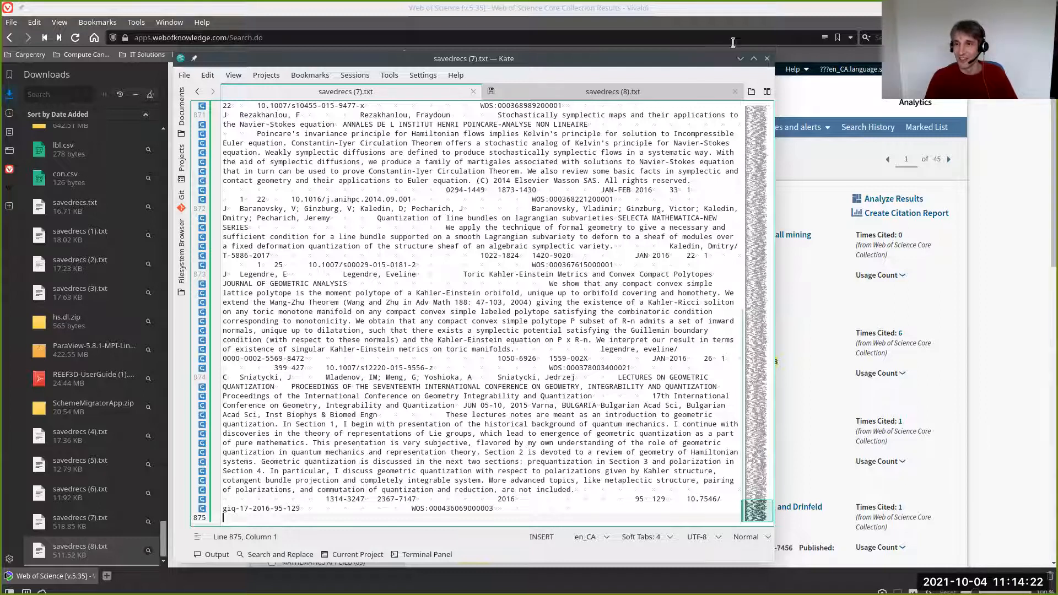
- Examine the combined savedrecs (7).txt in Kate, from its header row of field codes down through the appended records
click(740, 60)
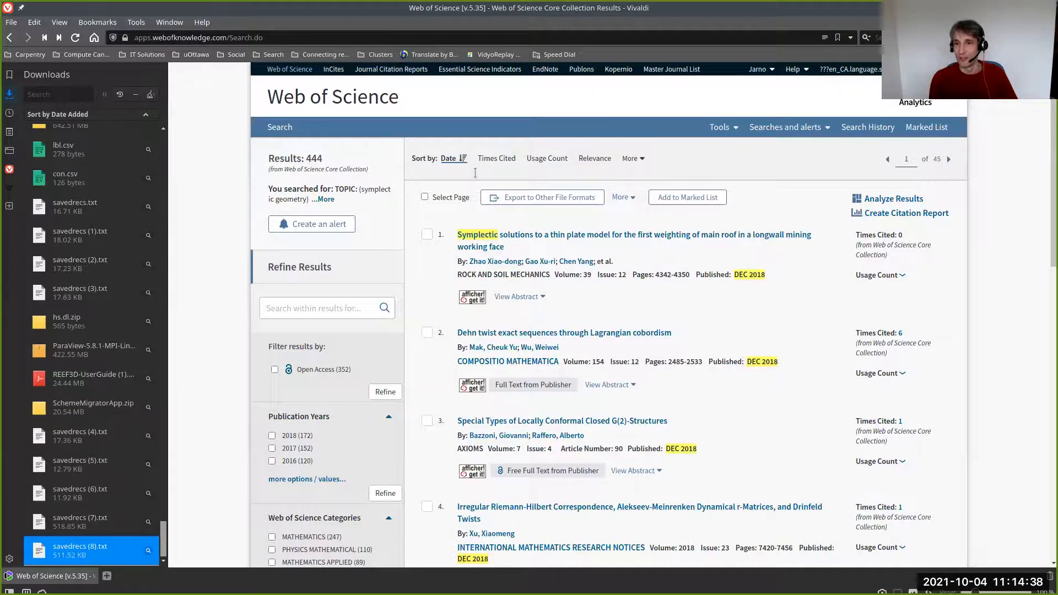
key(alt+Tab)
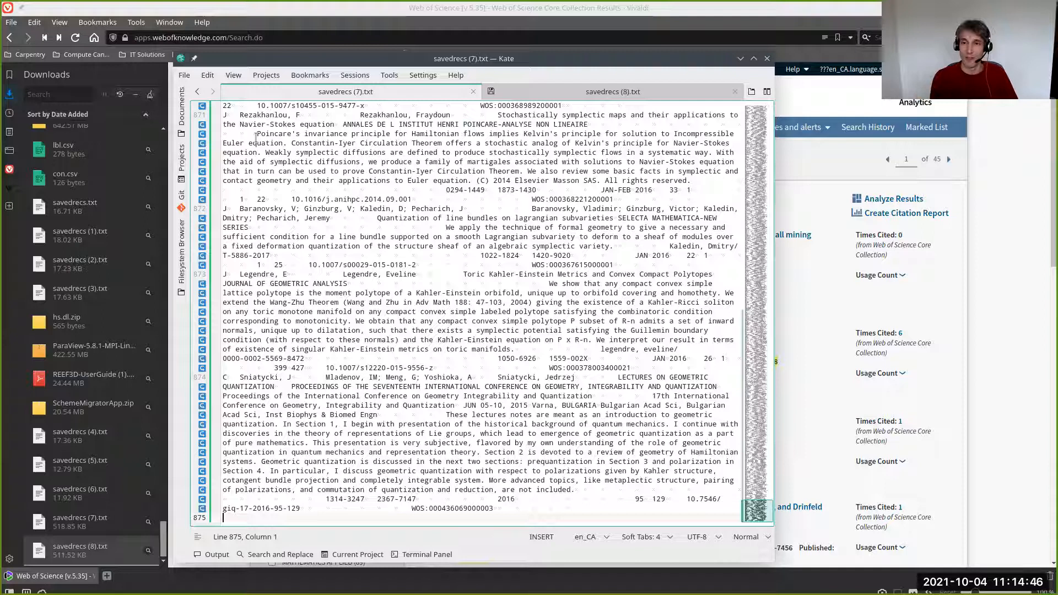
click(346, 95)
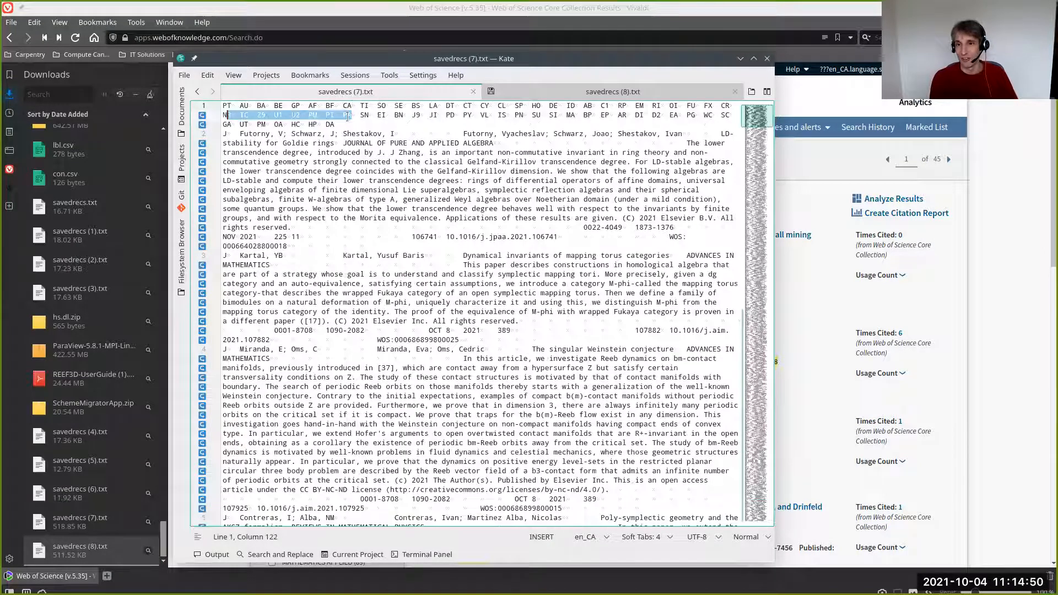
triple_click(347, 115)
triple_click(312, 124)
click(313, 124)
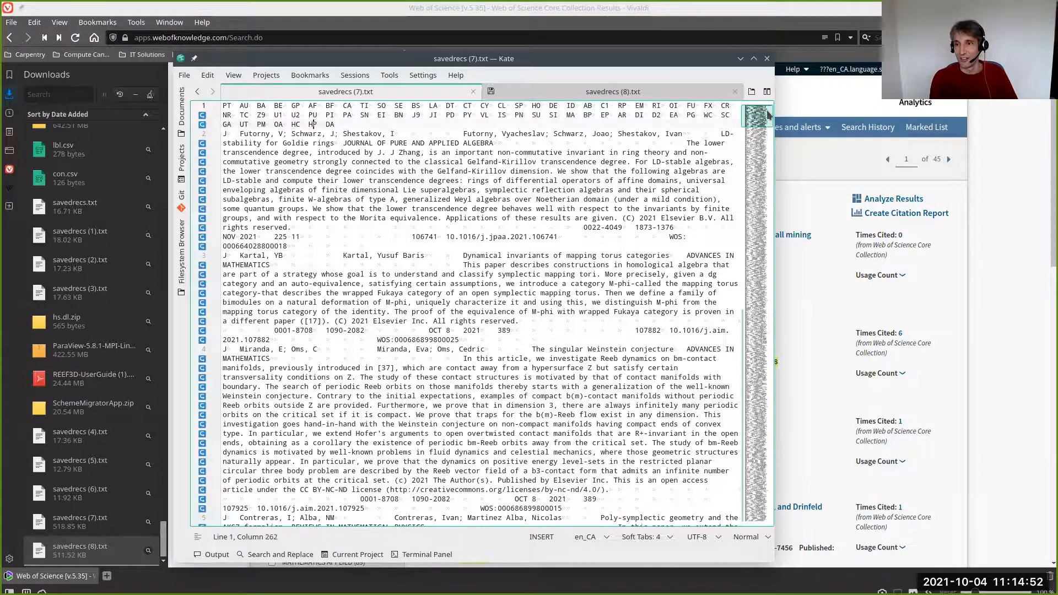
drag(750, 151, 745, 446)
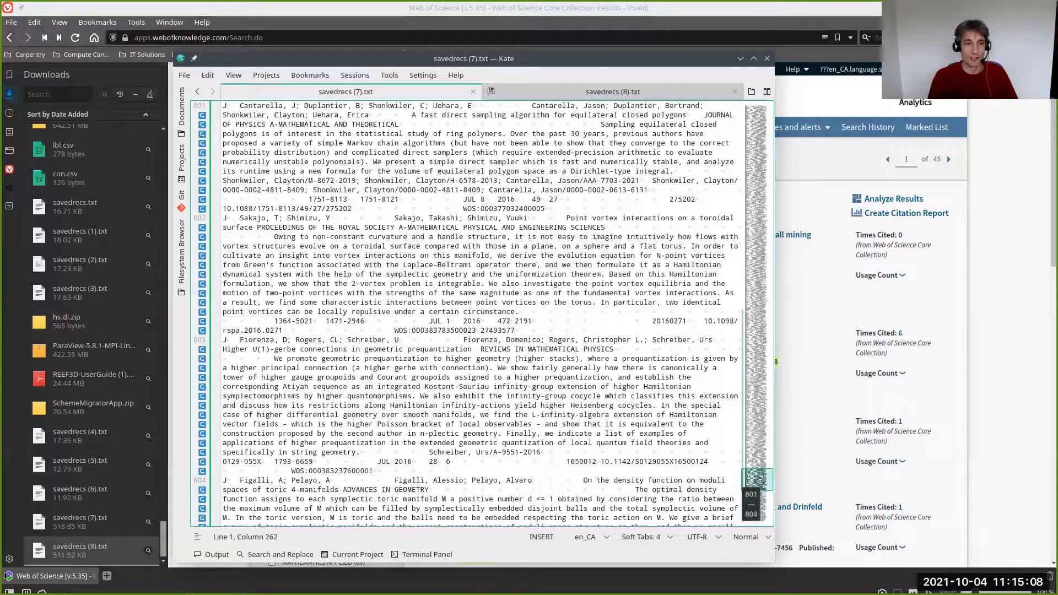
drag(757, 479, 758, 116)
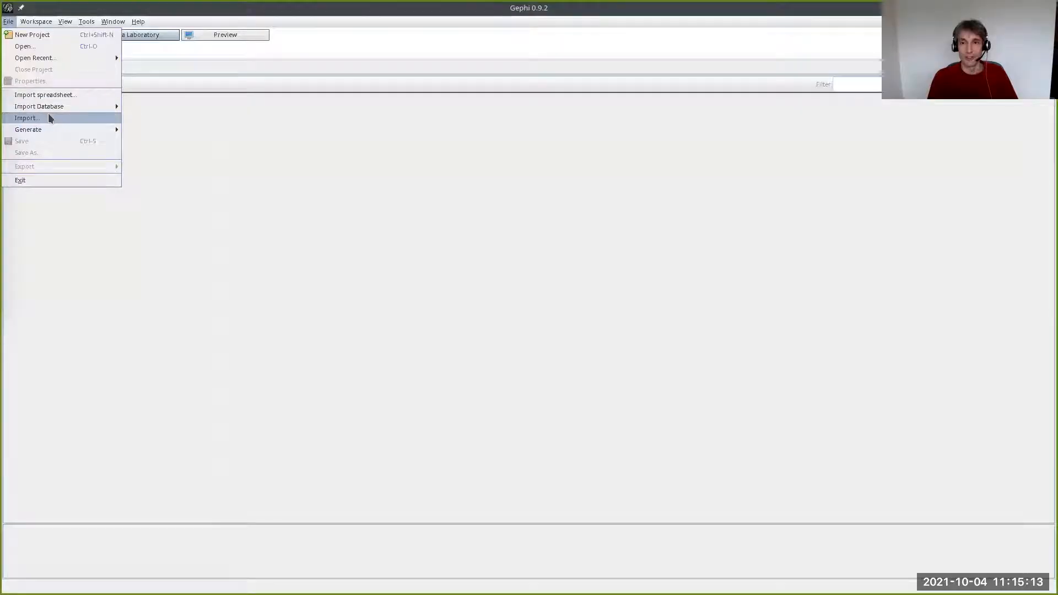
- Switch to Gephi and load savedrecs (7).txt from Downloads into the co-occurrence import wizard with tab as the field delimiter
click(27, 118)
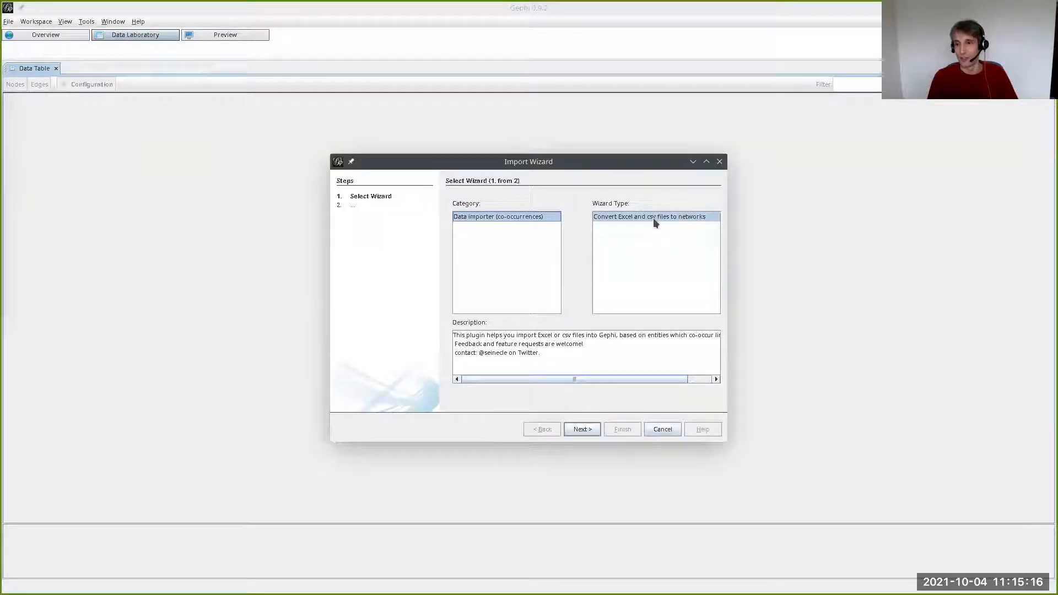
click(575, 429)
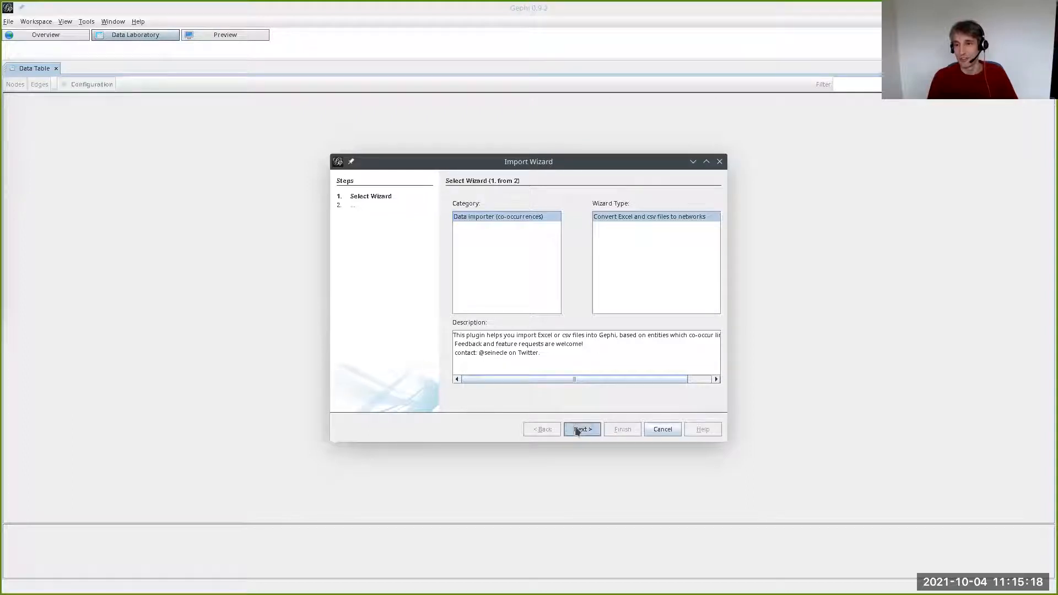
click(475, 215)
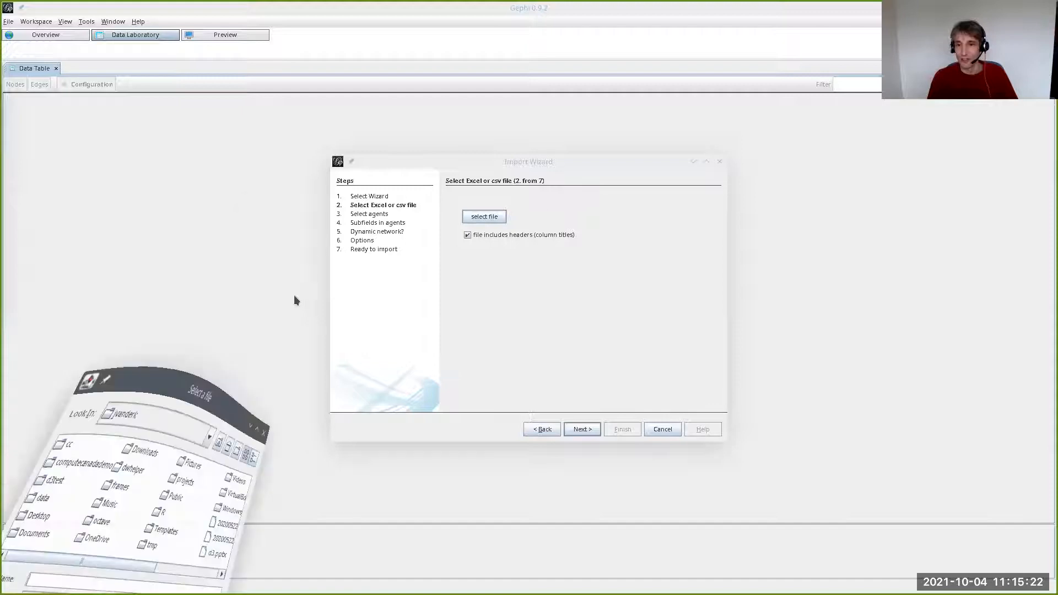
double_click(358, 243)
scroll(388, 273, right, 5)
scroll(392, 273, right, 5)
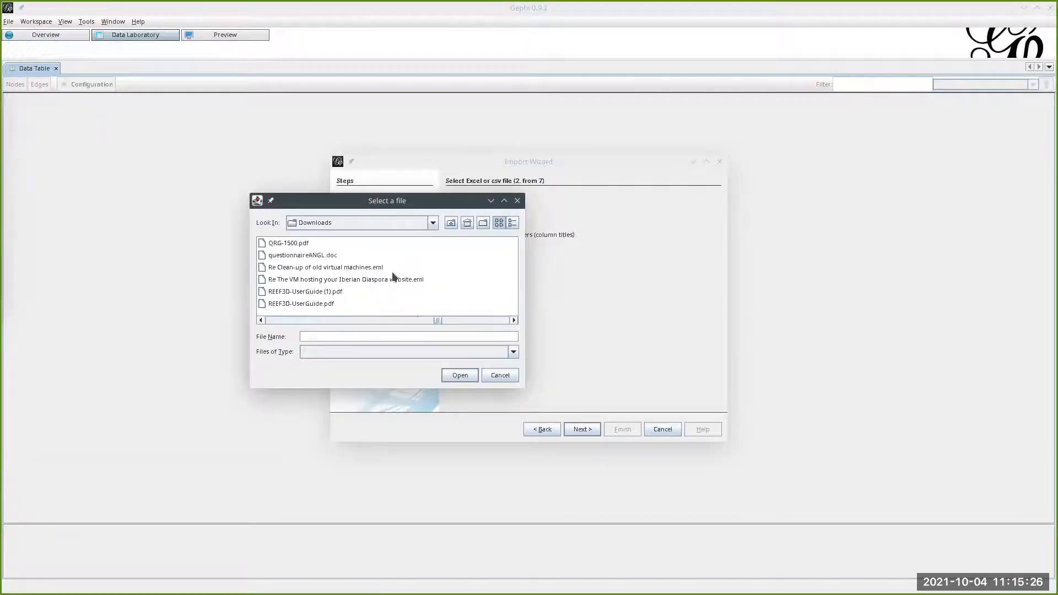
scroll(387, 282, right, 2)
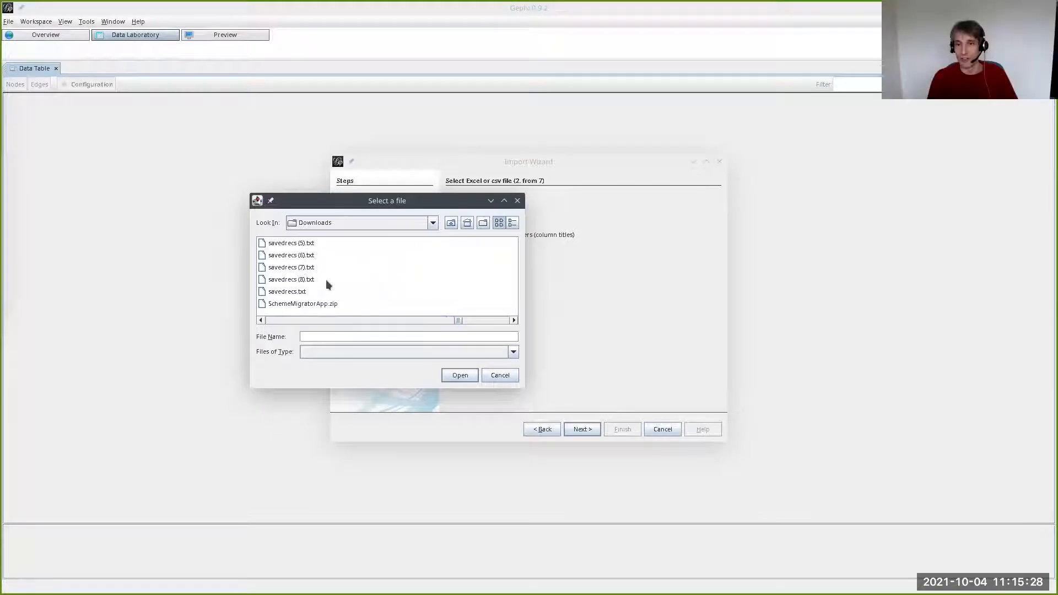
click(295, 268)
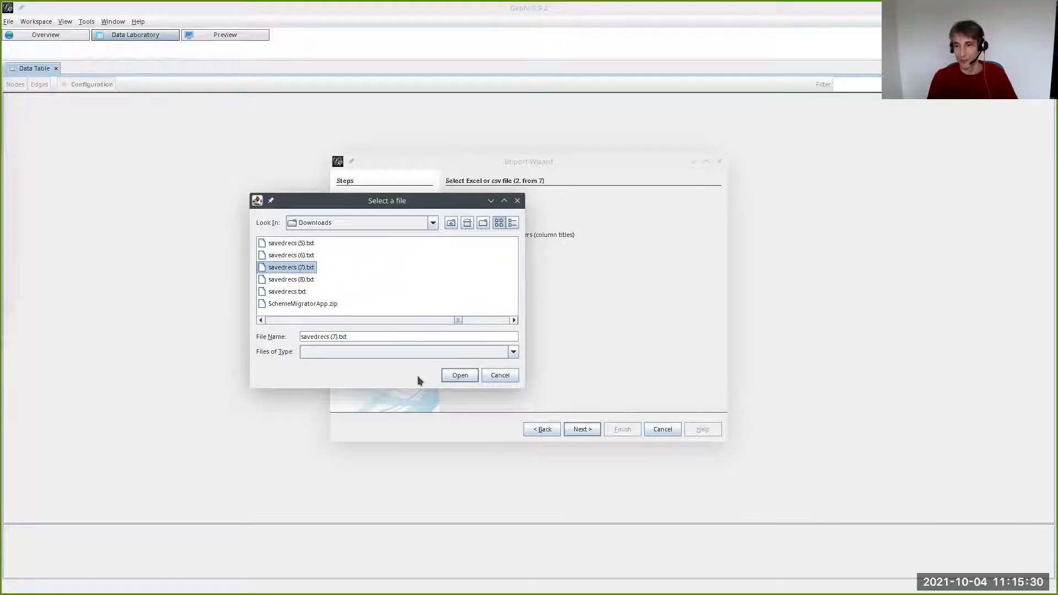
click(454, 375)
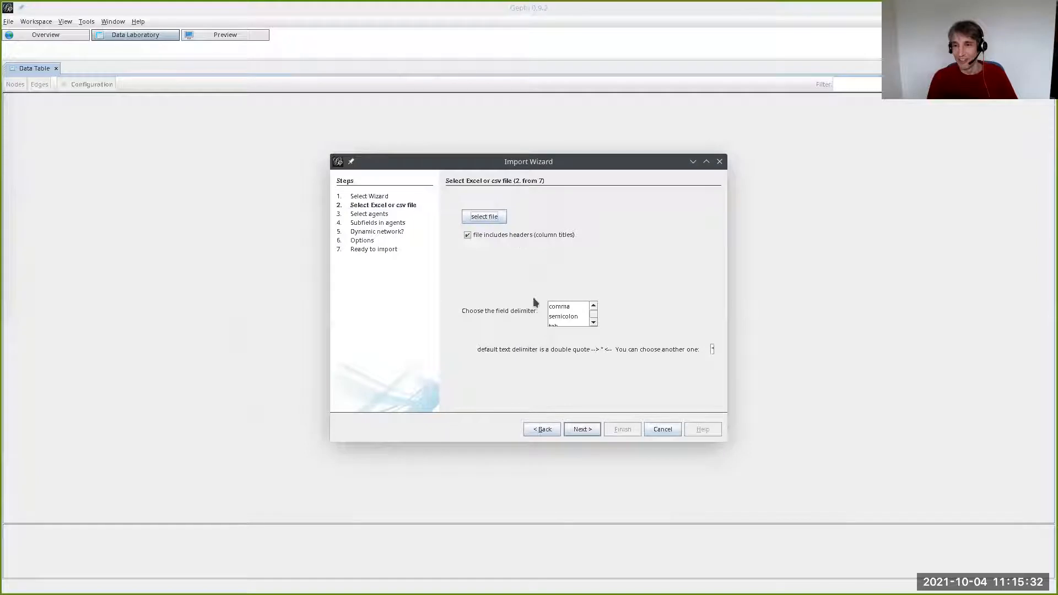
click(594, 322)
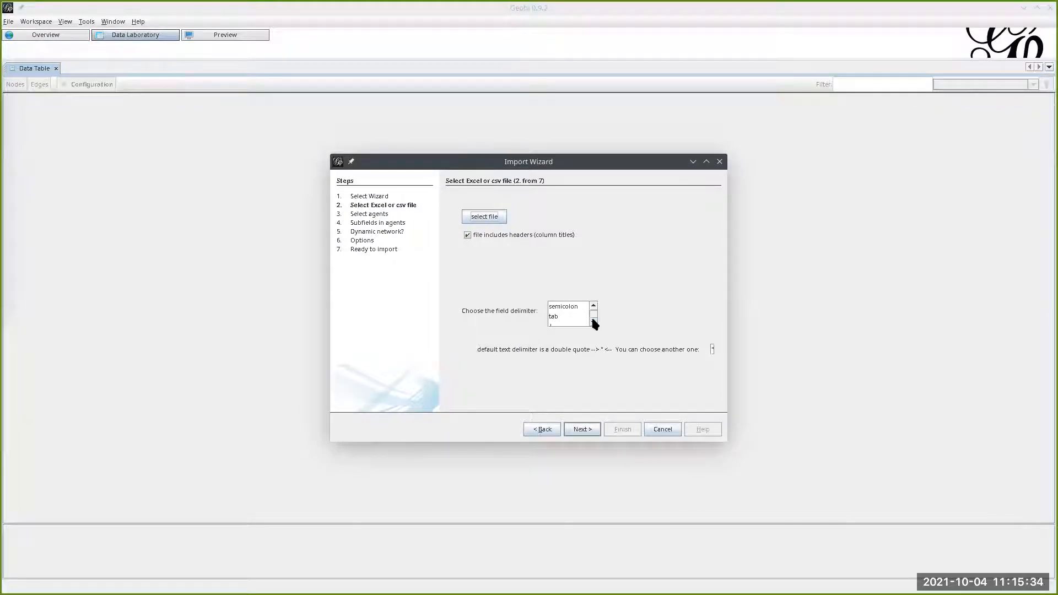
click(580, 429)
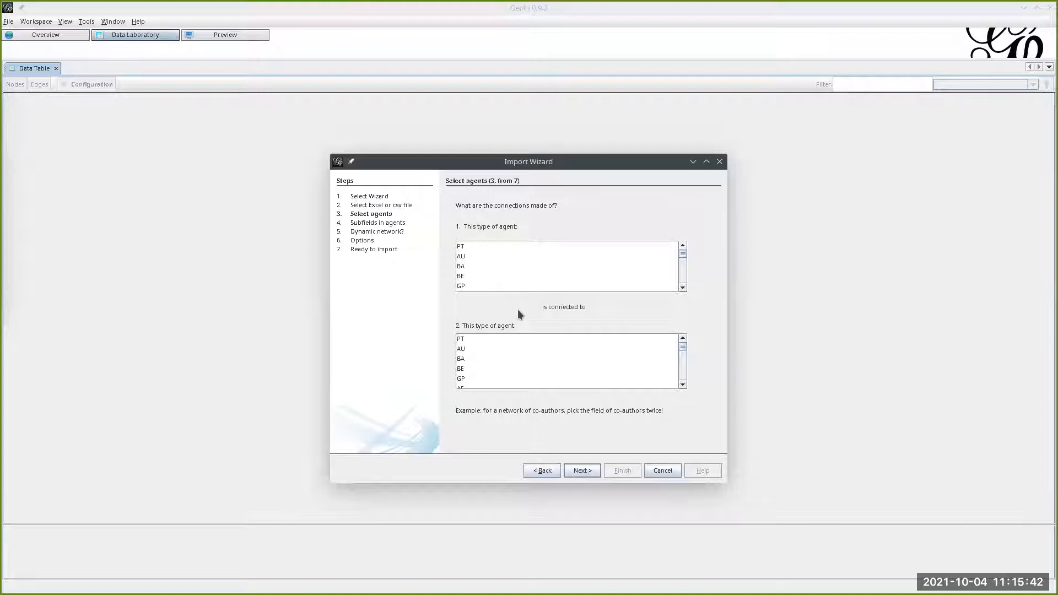
- Define the network connections as AU agents connected to AU agents
click(461, 257)
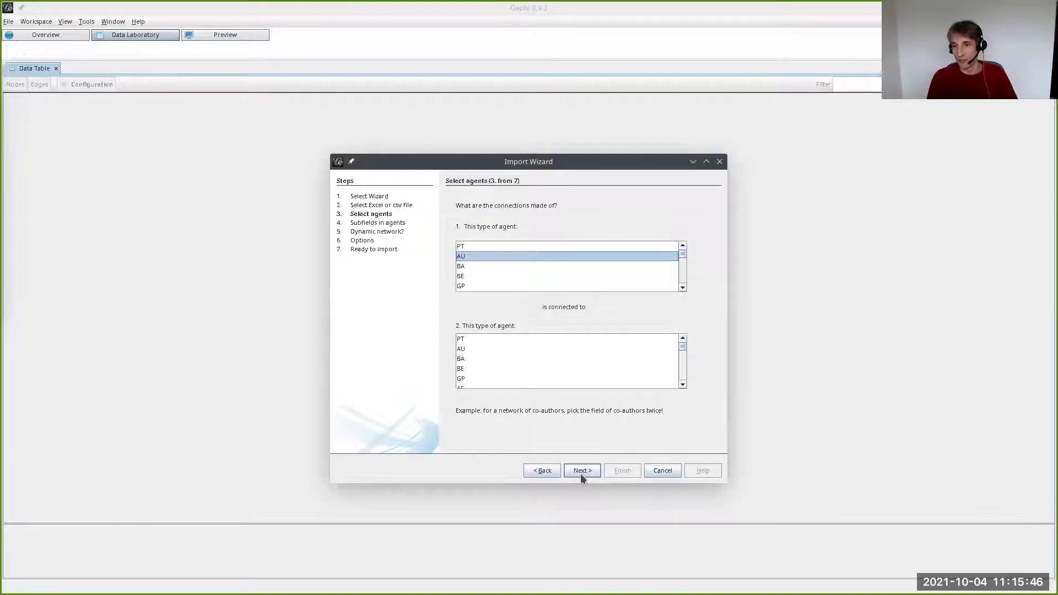
click(527, 349)
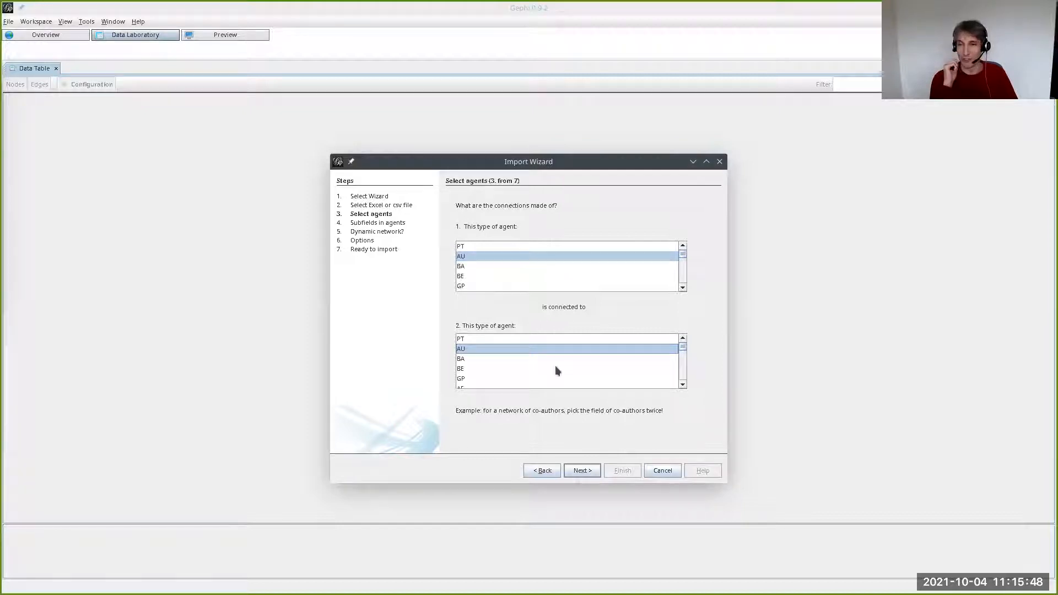
scroll(540, 289, down, 2)
scroll(539, 289, up, 2)
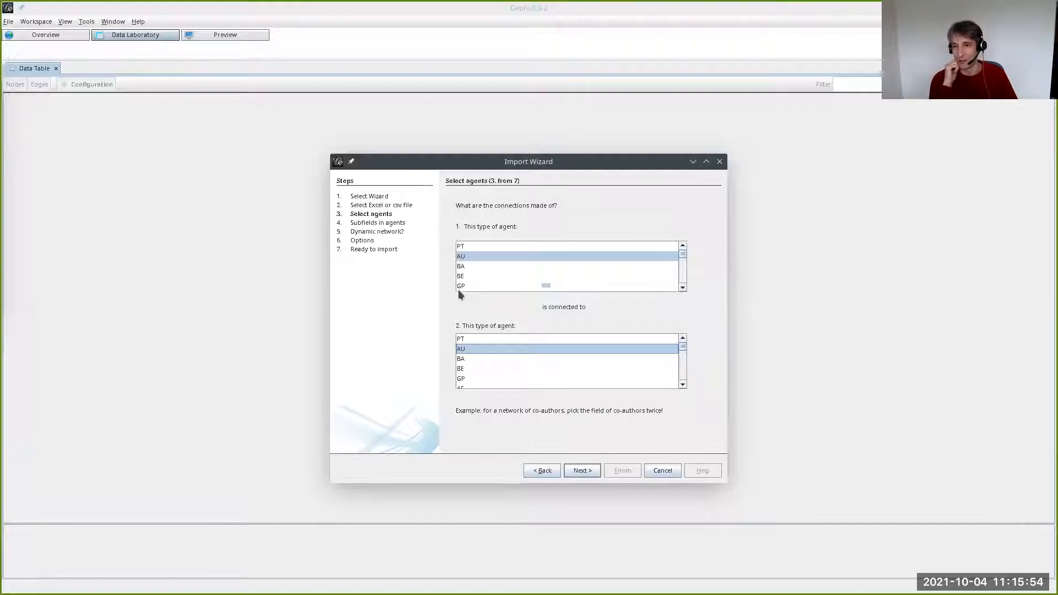
click(578, 471)
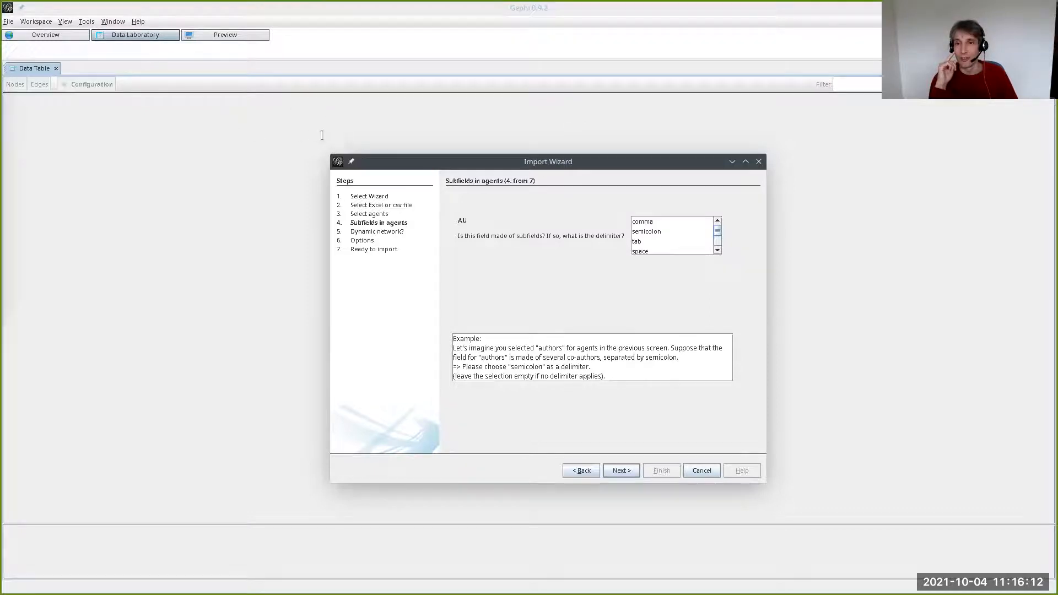
- Switch to Kate and examine, in enlarged text, how the author names are separated in the first record of savedrecs (7).txt
key(alt+Tab)
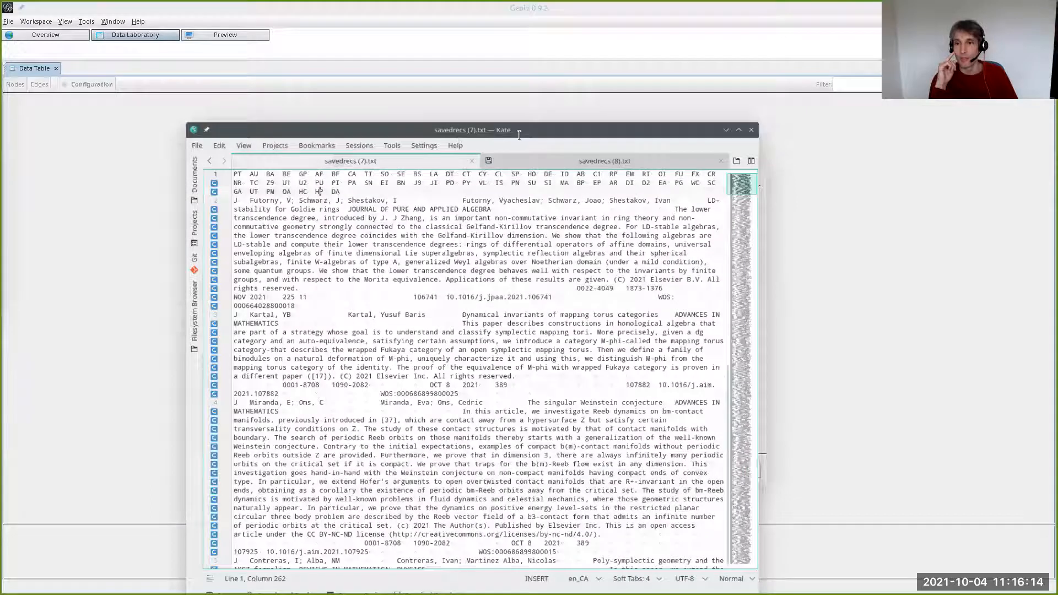
double_click(476, 132)
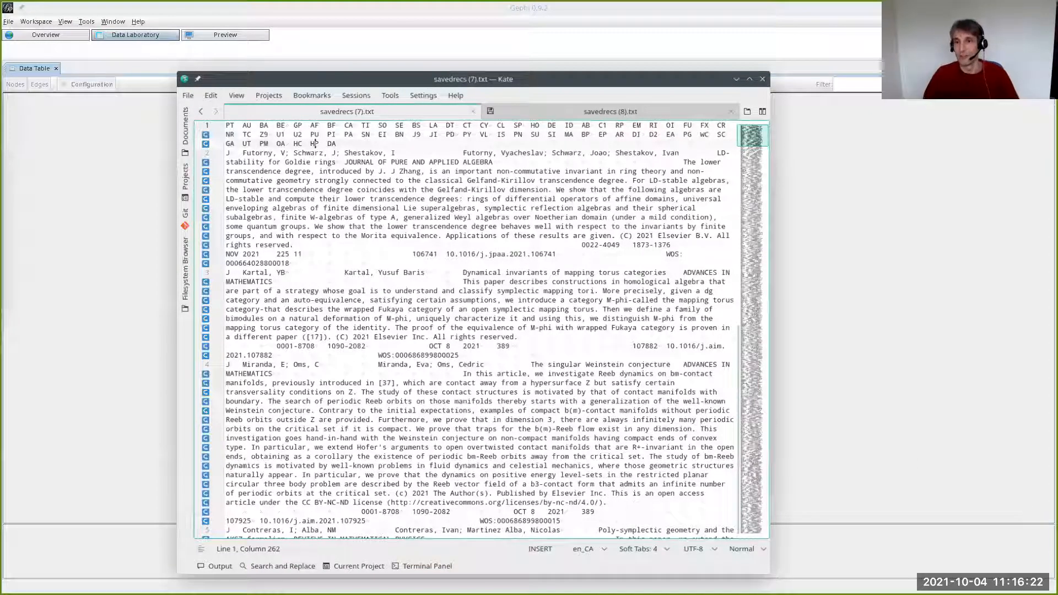
drag(463, 134, 489, 133)
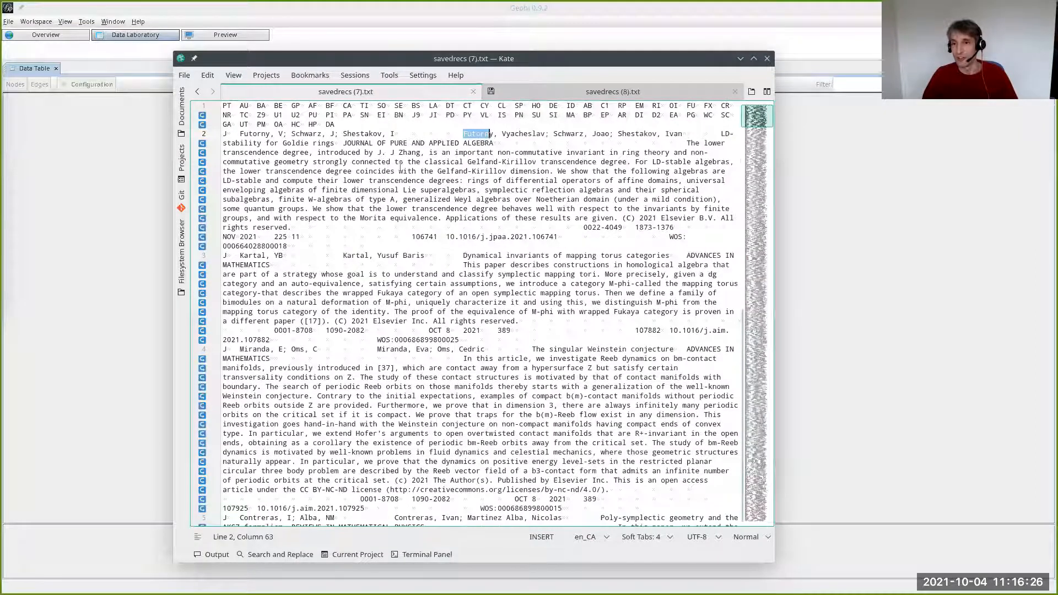
key(ctrl+plus)
key(ctrl+plus)
key(ctrl+plus)
key(ctrl+plus)
click(267, 171)
drag(586, 158, 424, 171)
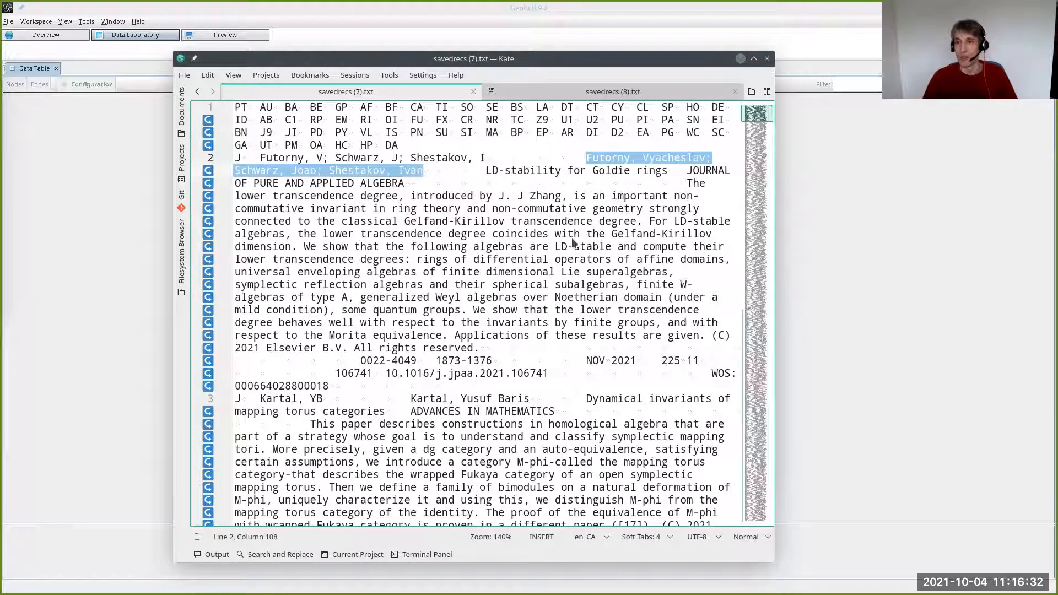
- Back in Gephi's import wizard, set semicolon as the AU subfield delimiter and leave the dynamic network time field blank
key(super+Page_Down)
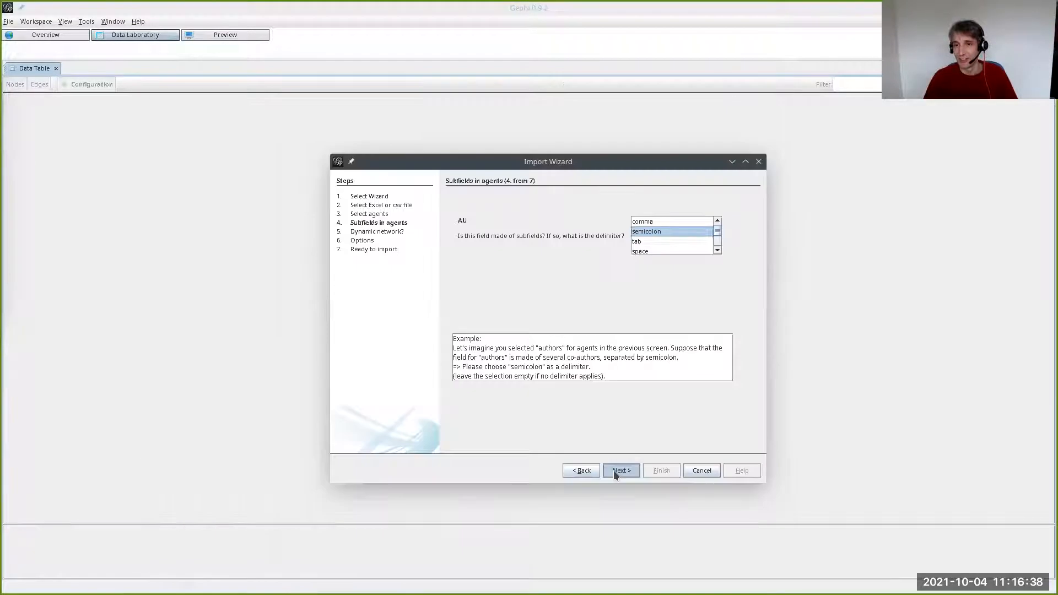
click(613, 470)
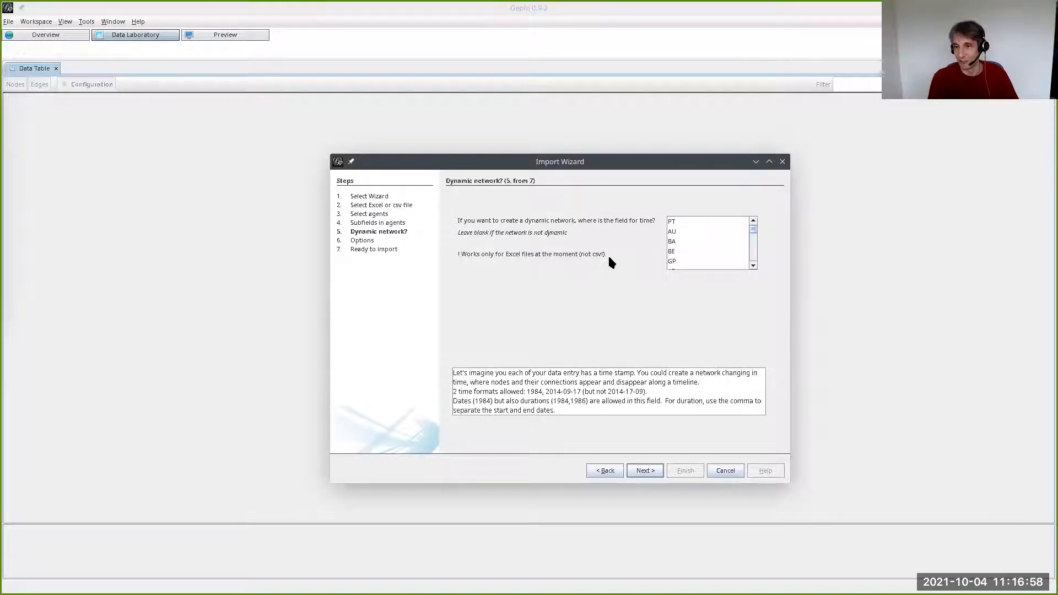
click(645, 469)
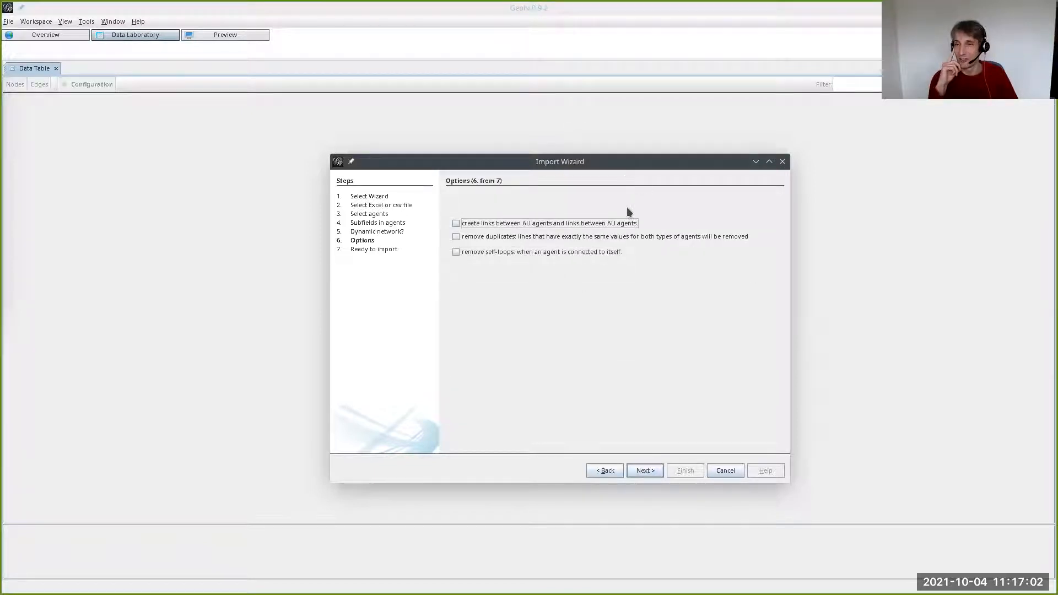
- Enable creating links between AU agents and removing self-loops, and proceed to the import summary
click(539, 226)
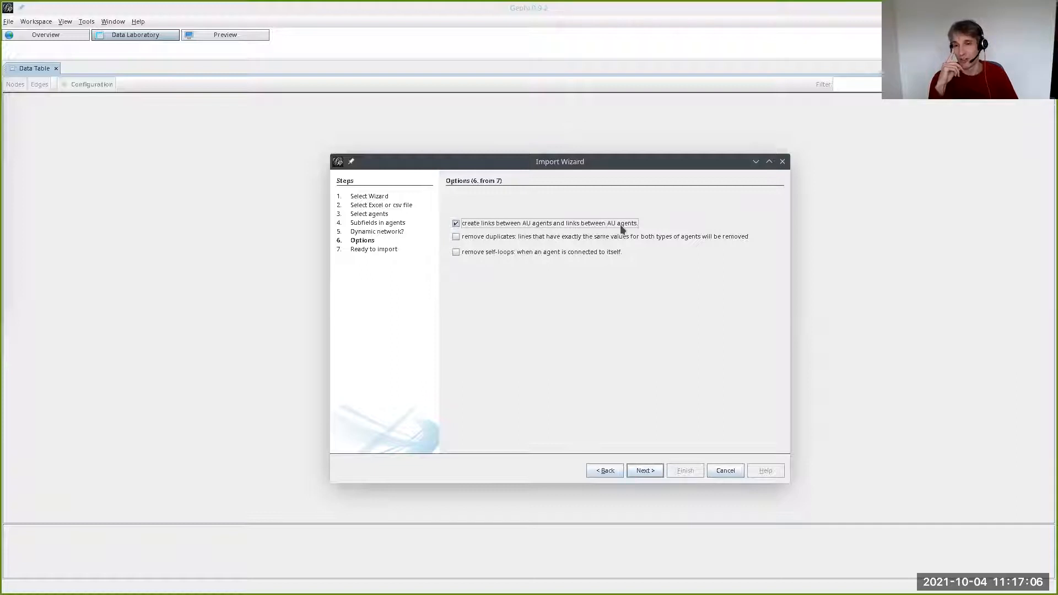
click(497, 252)
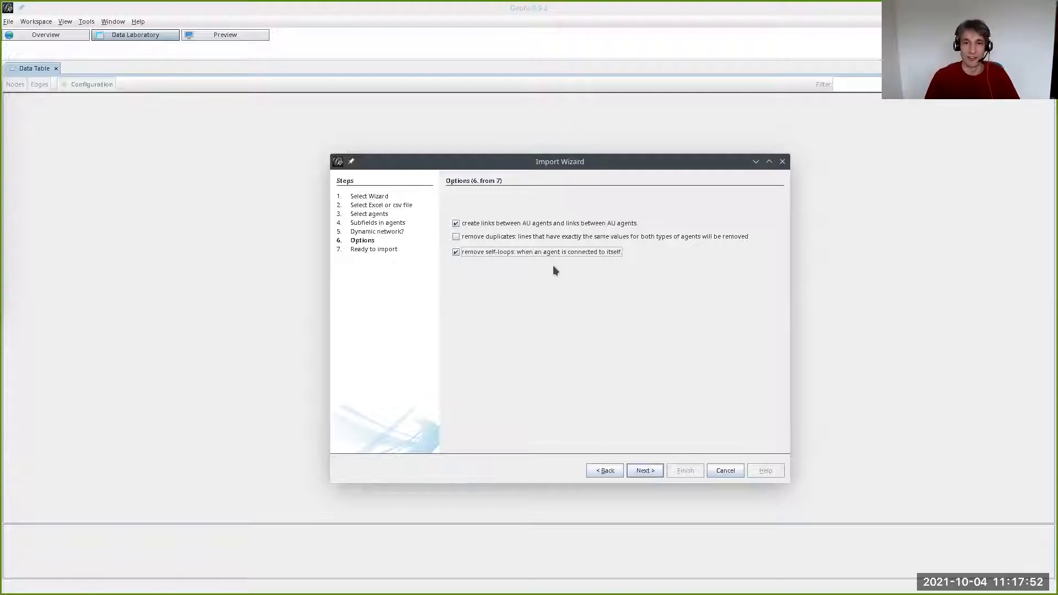
click(639, 470)
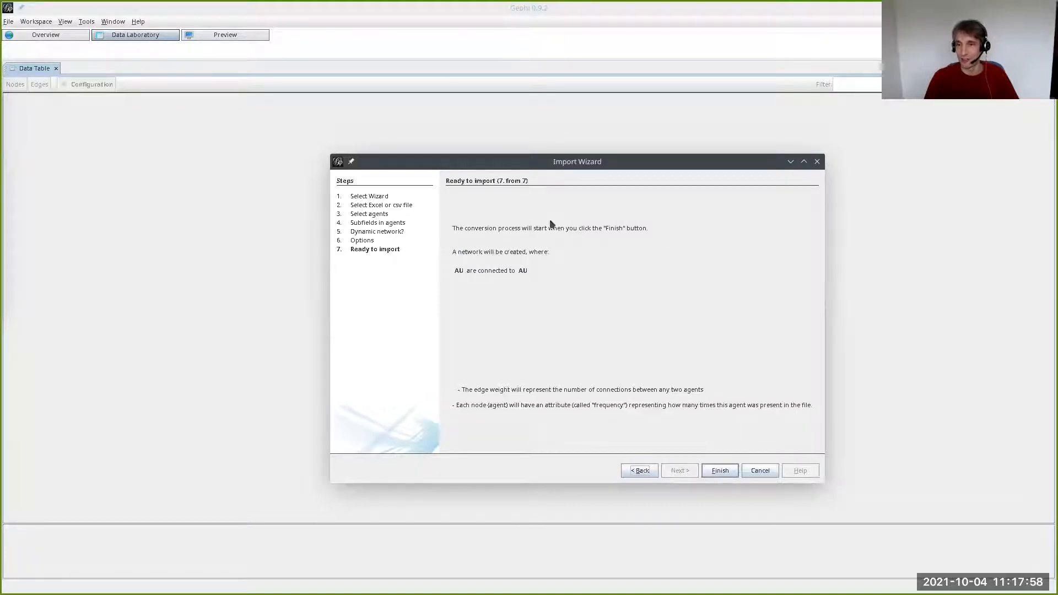
- Finish importing the co-author network as an undirected graph in a new workspace and review its nodes and edges tables
click(711, 472)
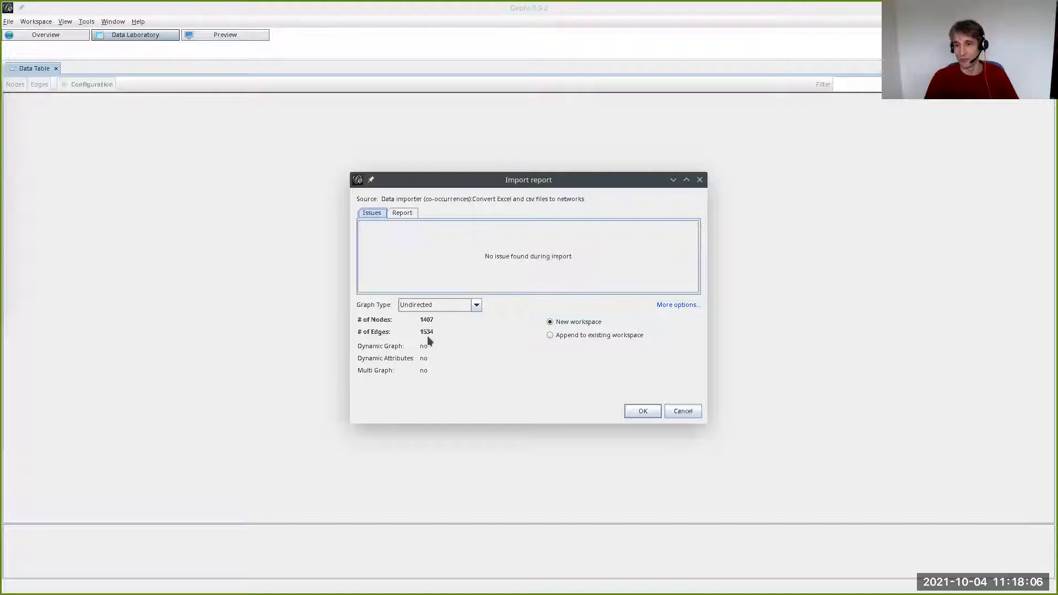
click(653, 411)
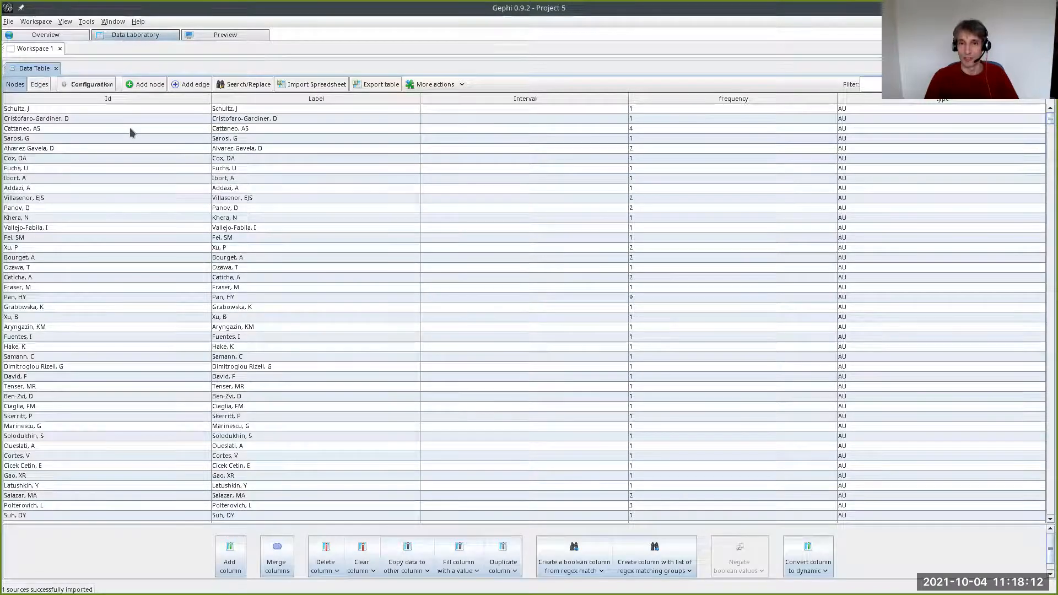
scroll(122, 392, down, 6)
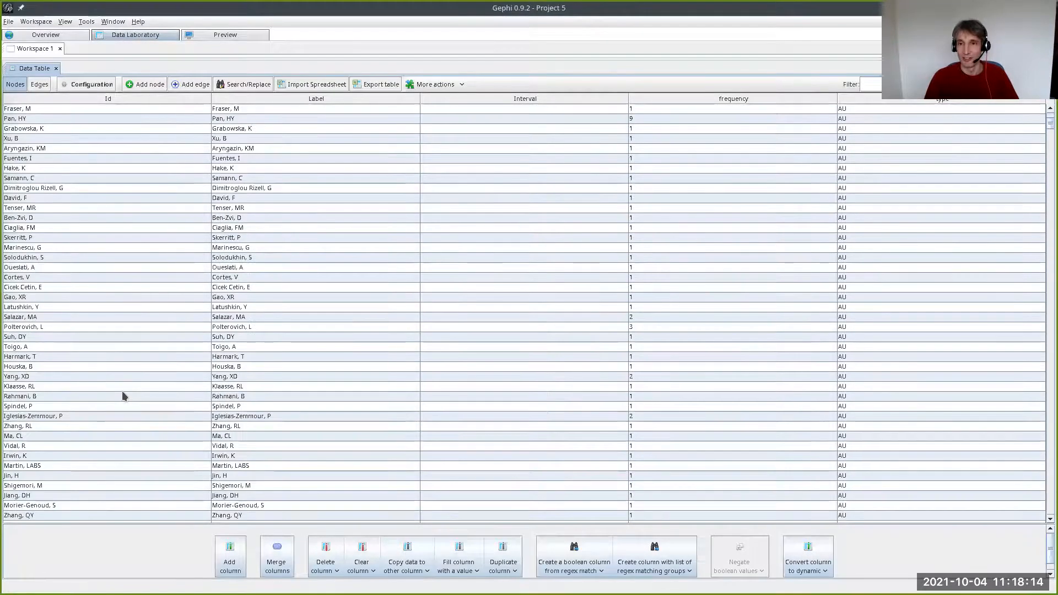
scroll(113, 303, up, 6)
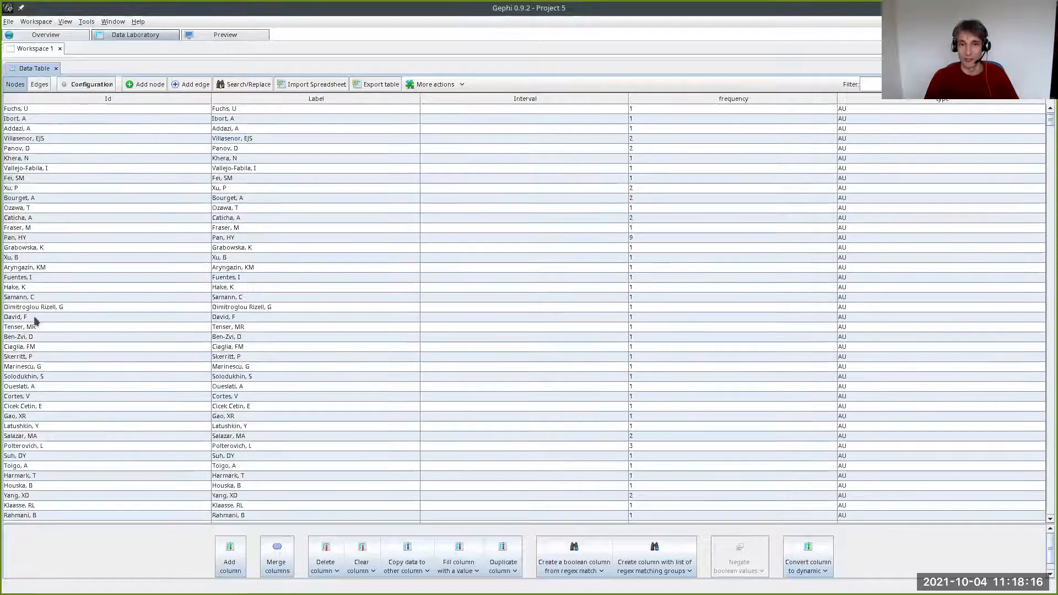
scroll(50, 221, down, 5)
click(39, 83)
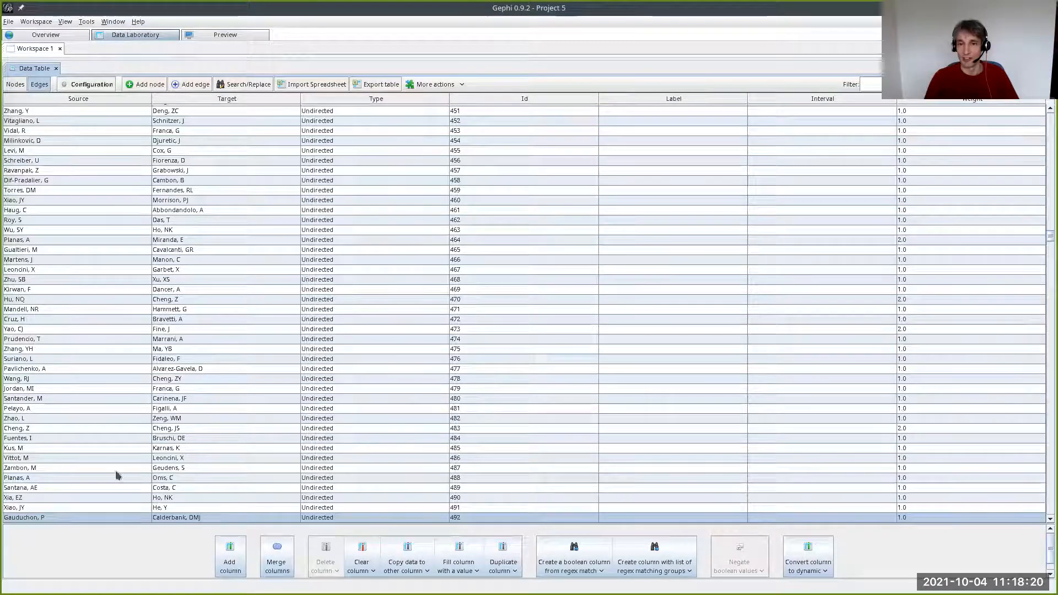
- Show the network graph in the overview and run the Force Atlas layout with its default settings
click(60, 33)
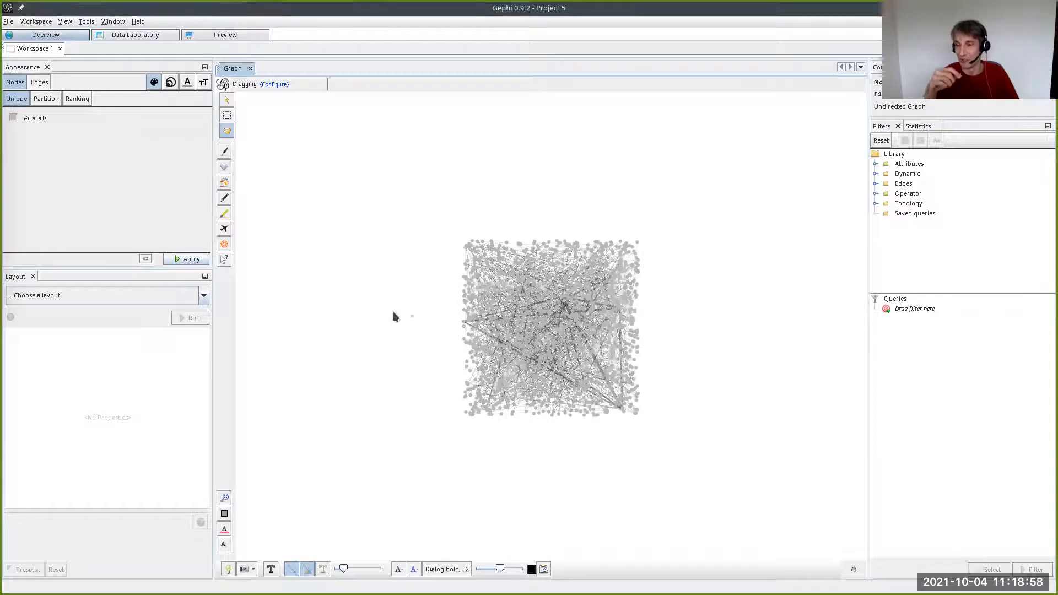
click(157, 299)
click(114, 342)
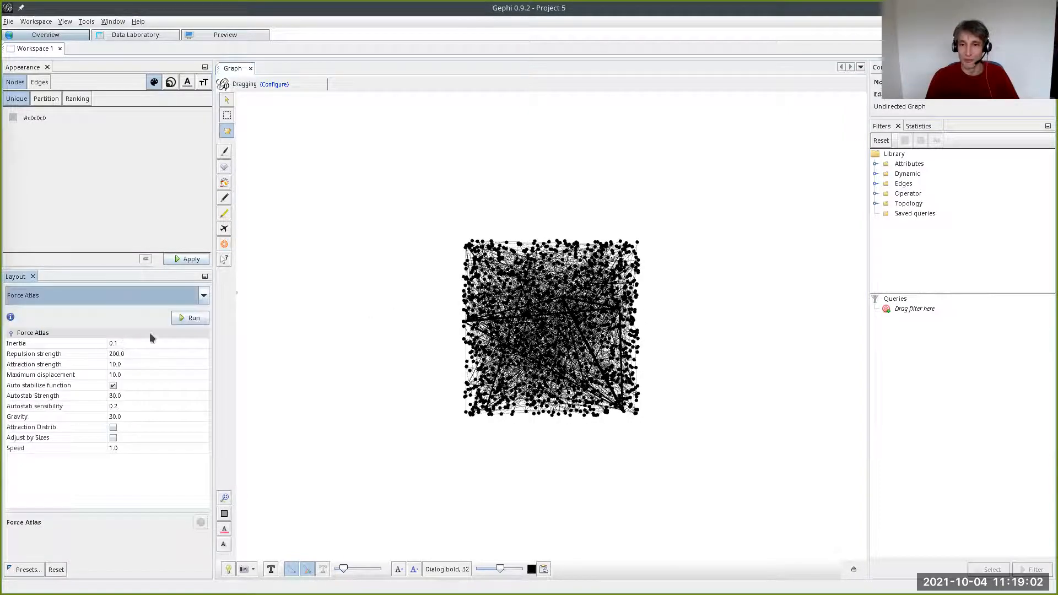
click(188, 319)
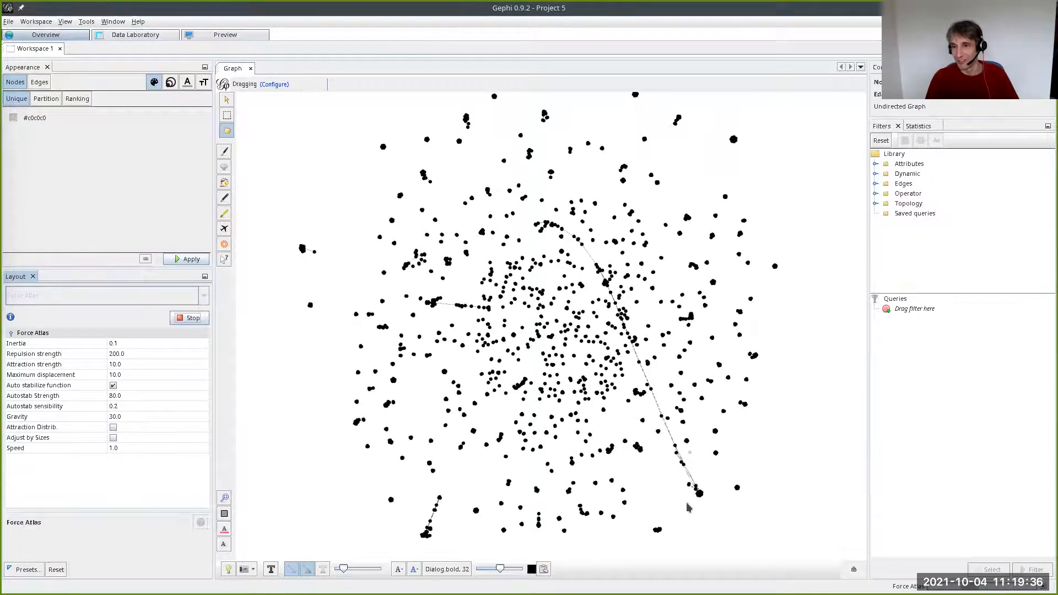
- Enlarge the node-dragging diameter and pull a group of nodes away from the network while the layout runs
click(274, 85)
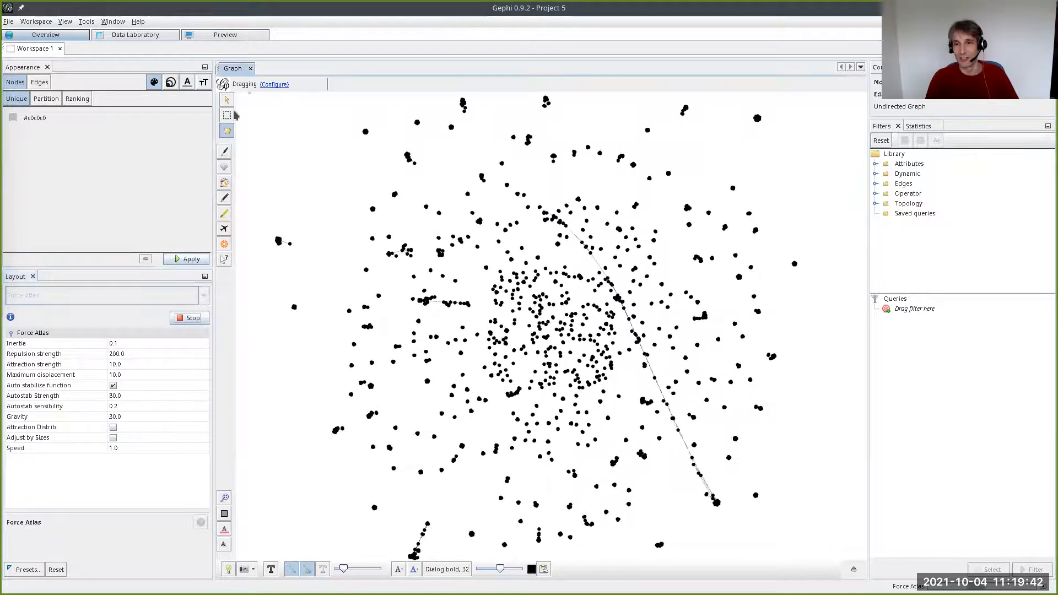
drag(238, 112, 247, 110)
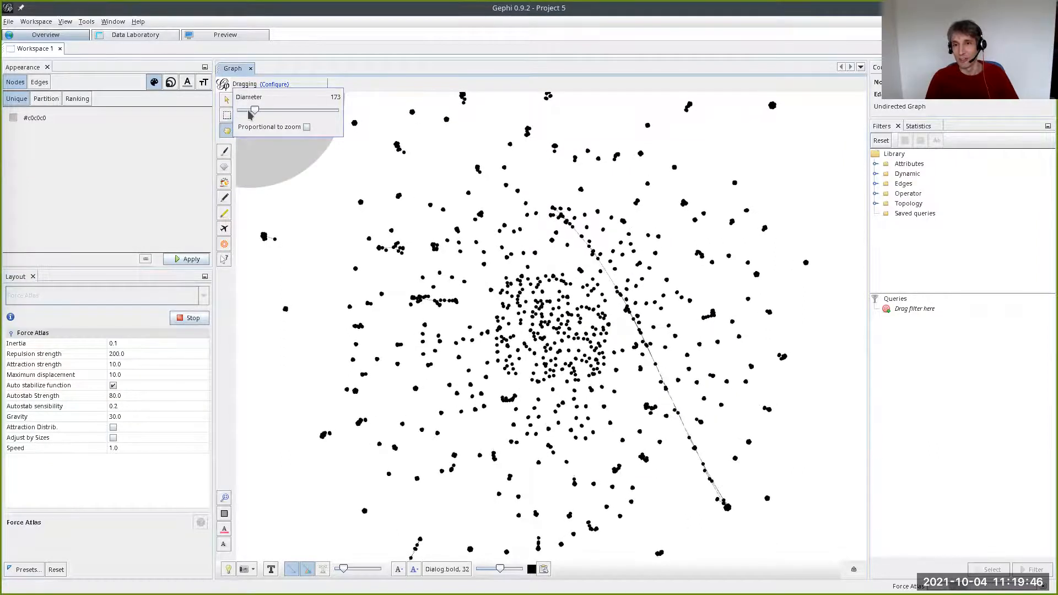
click(296, 163)
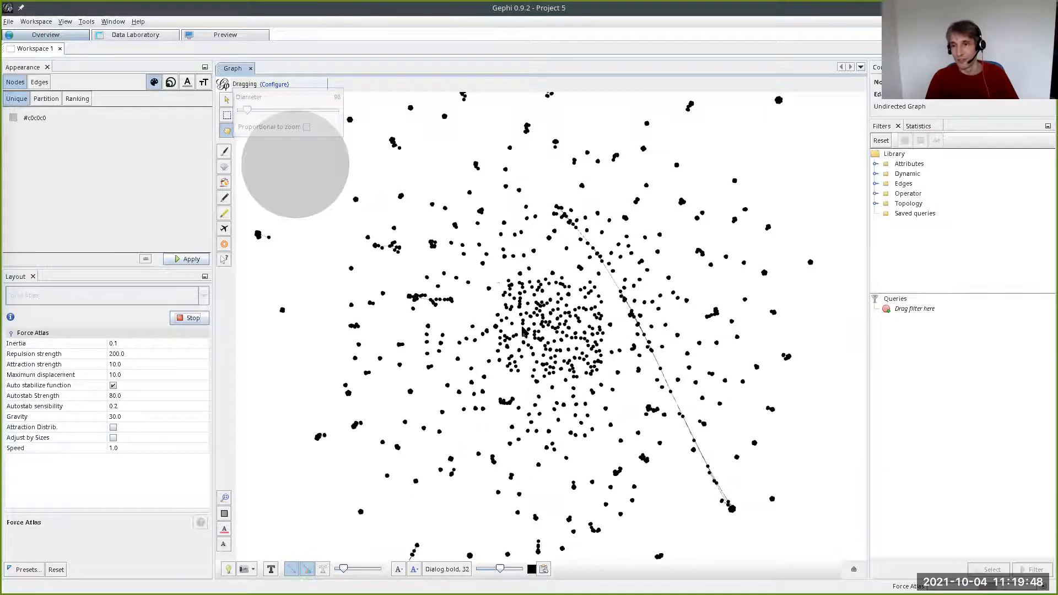
mouse_move(576, 223)
mouse_down()
mouse_move(703, 405)
mouse_move(736, 501)
mouse_move(771, 501)
mouse_move(656, 435)
mouse_move(636, 355)
mouse_move(727, 480)
mouse_move(548, 309)
mouse_move(449, 365)
mouse_move(530, 242)
mouse_move(518, 223)
mouse_move(288, 250)
mouse_move(137, 165)
mouse_move(236, 226)
mouse_move(264, 74)
mouse_up()
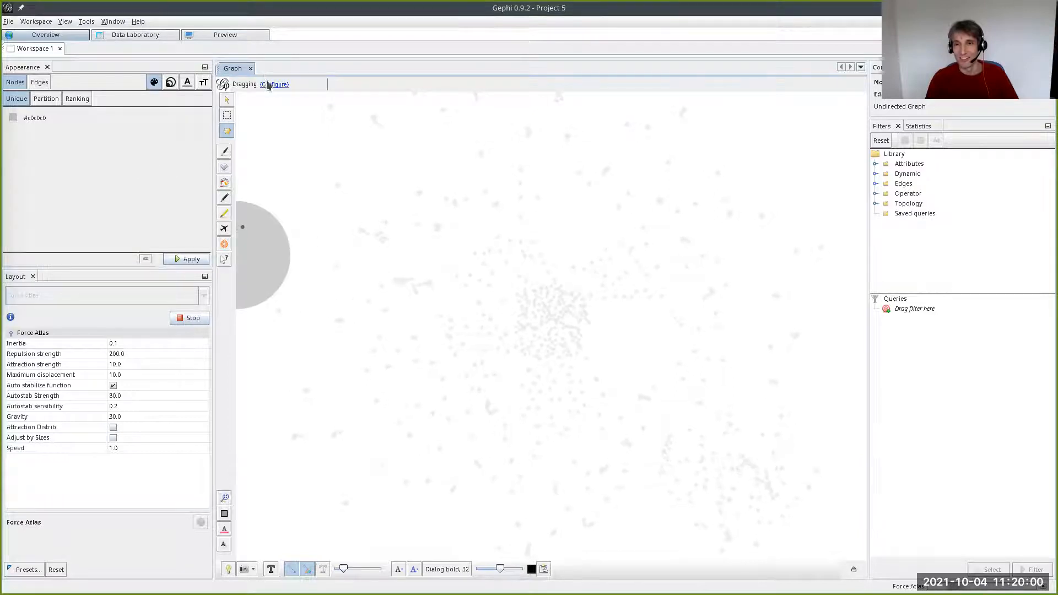
- Reset the node-dragging diameter to 1 and stop the Force Atlas layout
click(273, 84)
drag(247, 110, 237, 112)
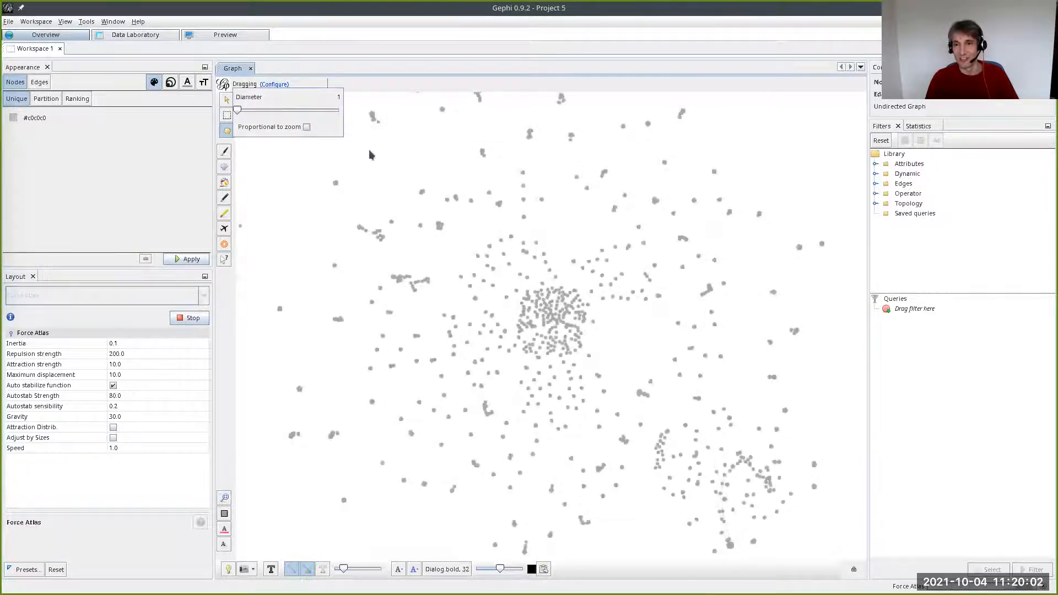
click(368, 158)
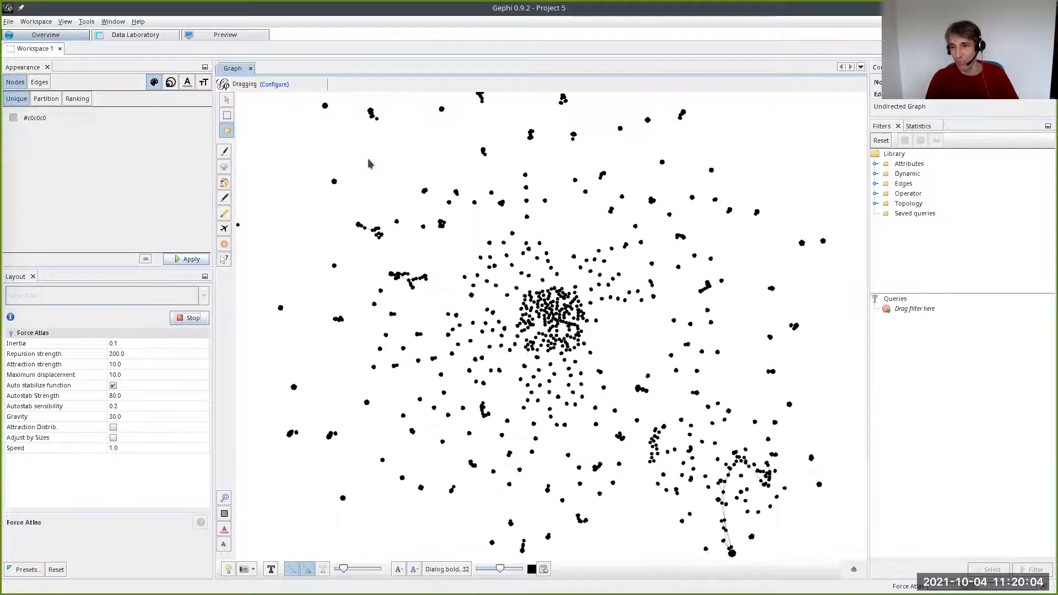
click(190, 320)
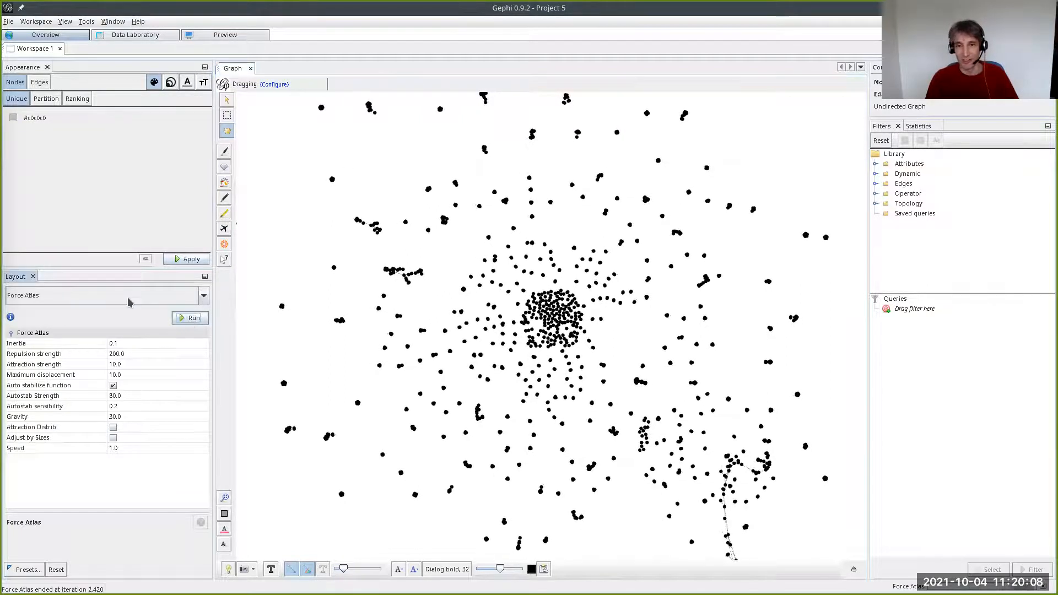
- Run the Fruchterman Reingold layout with area 10000, gravity 10 and speed 1
click(93, 301)
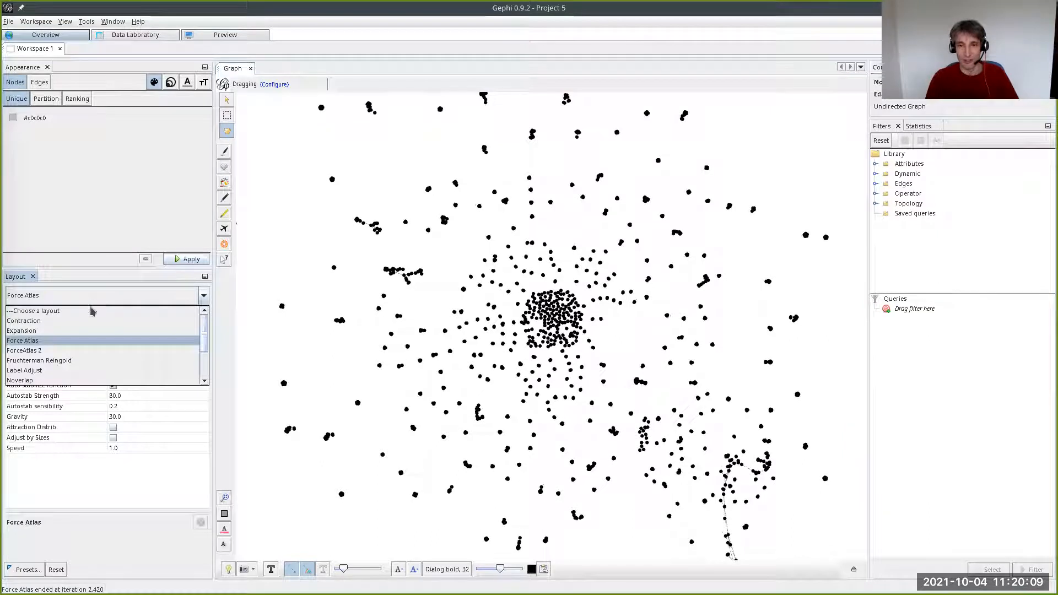
click(84, 360)
click(191, 318)
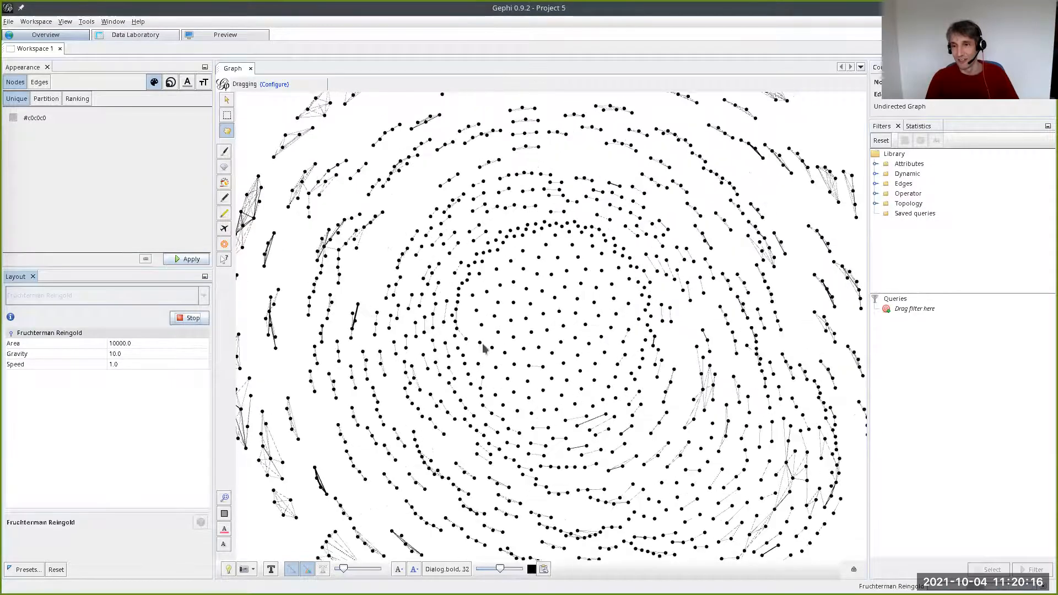
- Examine the dense author clusters around the network's rim and stop the Fruchterman Reingold layout
scroll(518, 330, down, 3)
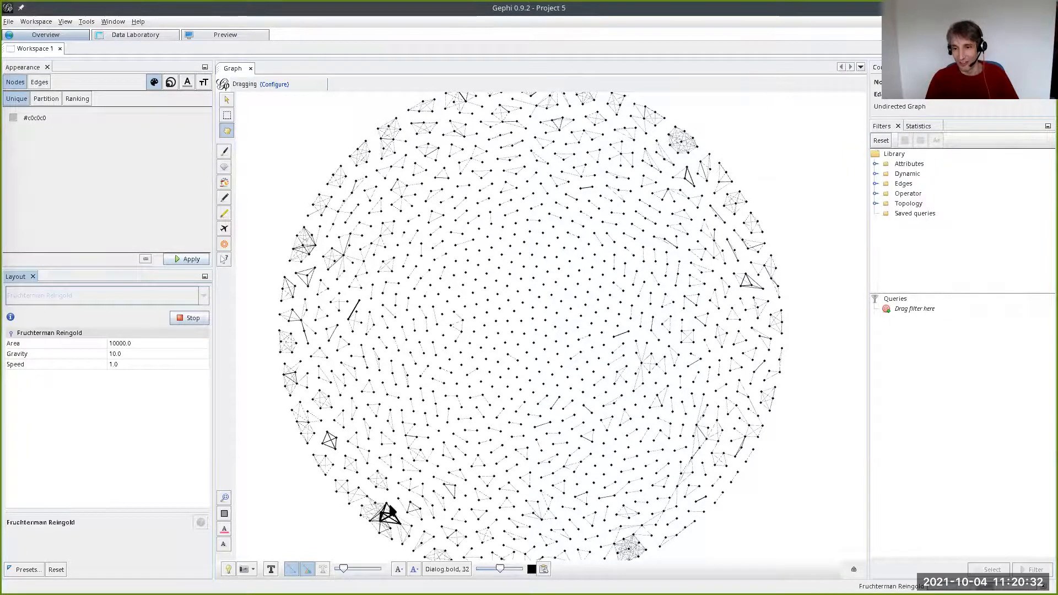
scroll(375, 512, up, 10)
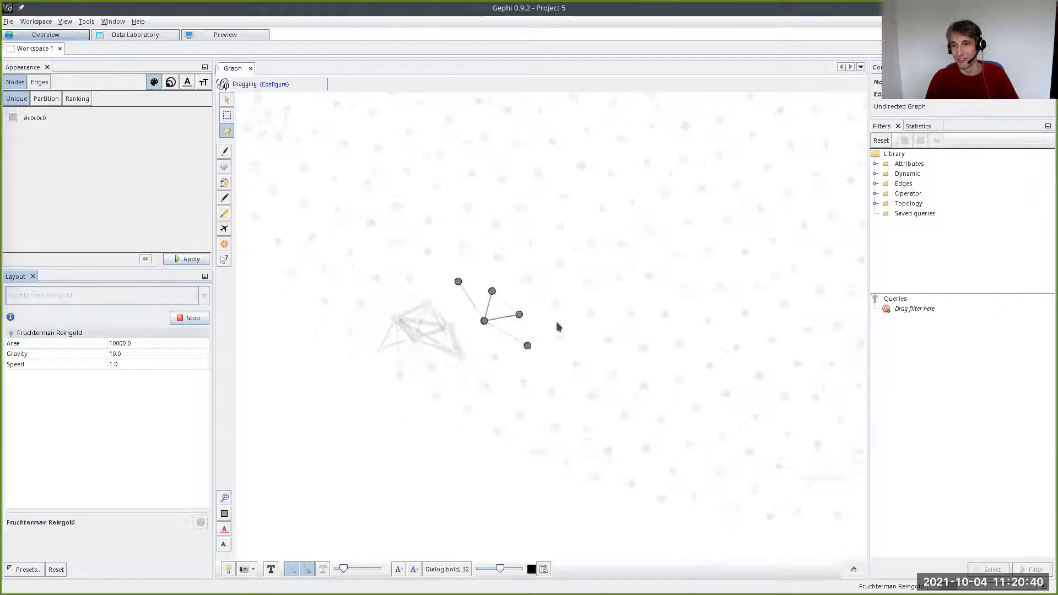
scroll(556, 322, down, 3)
scroll(616, 252, down, 5)
drag(619, 250, 451, 428)
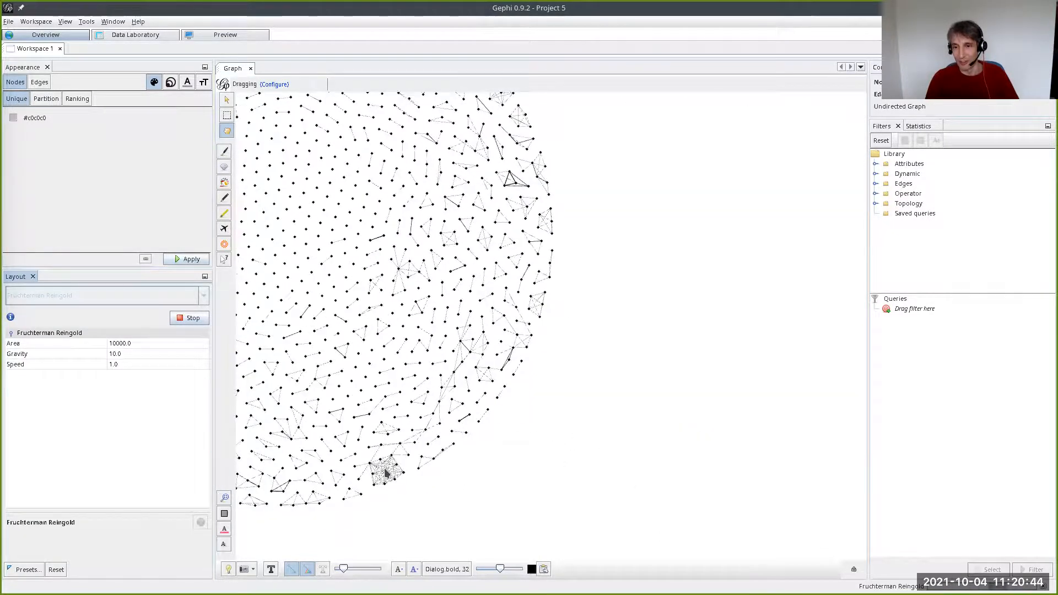
drag(411, 378, 428, 384)
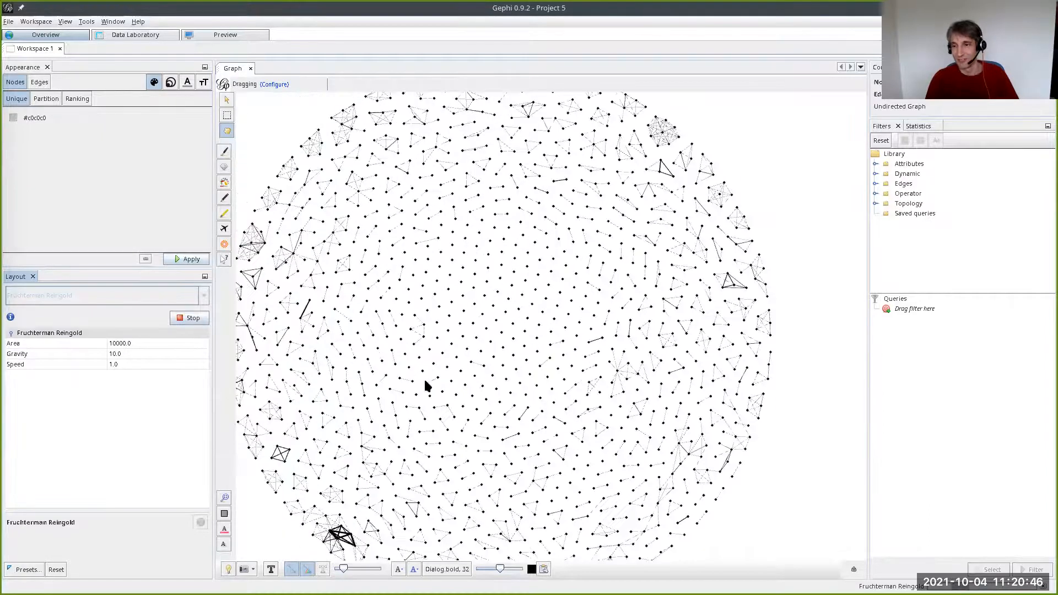
scroll(430, 386, down, 3)
click(191, 318)
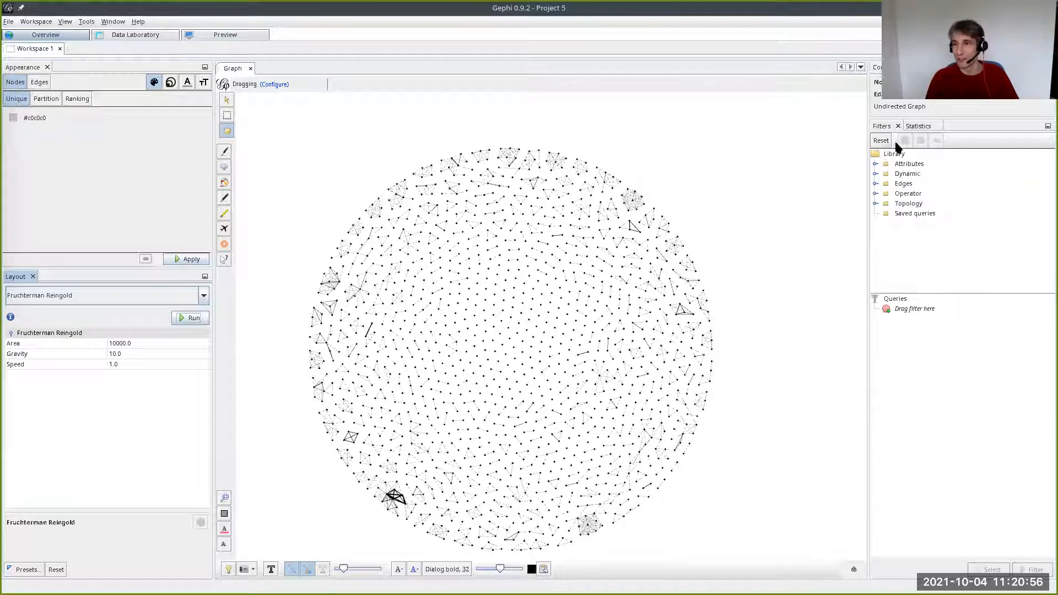
- Compute modularity with randomization, edge weights and resolution 1.0, and review the report's community size distribution
click(919, 127)
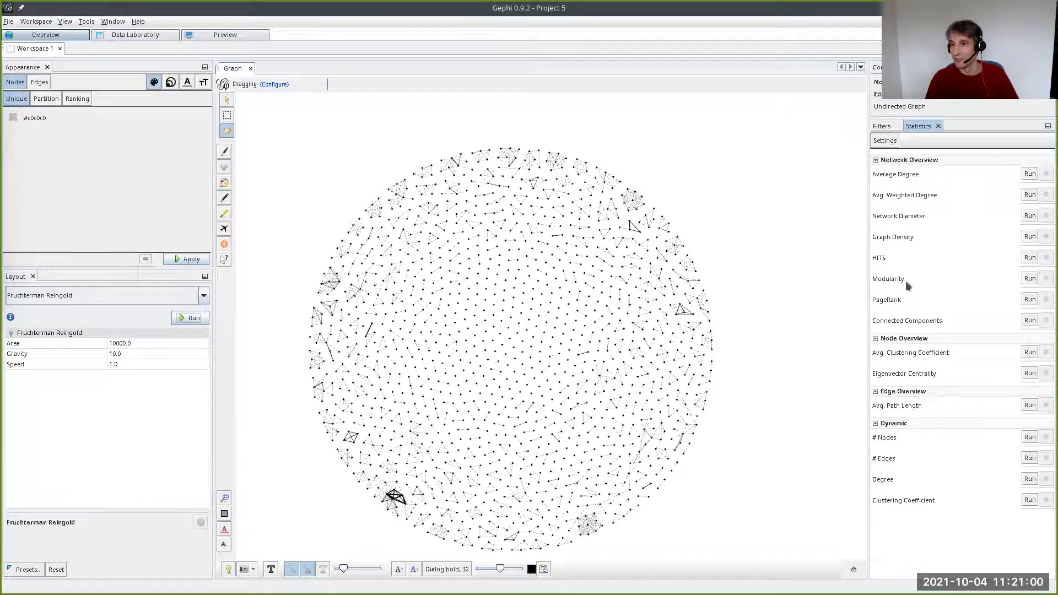
click(1029, 279)
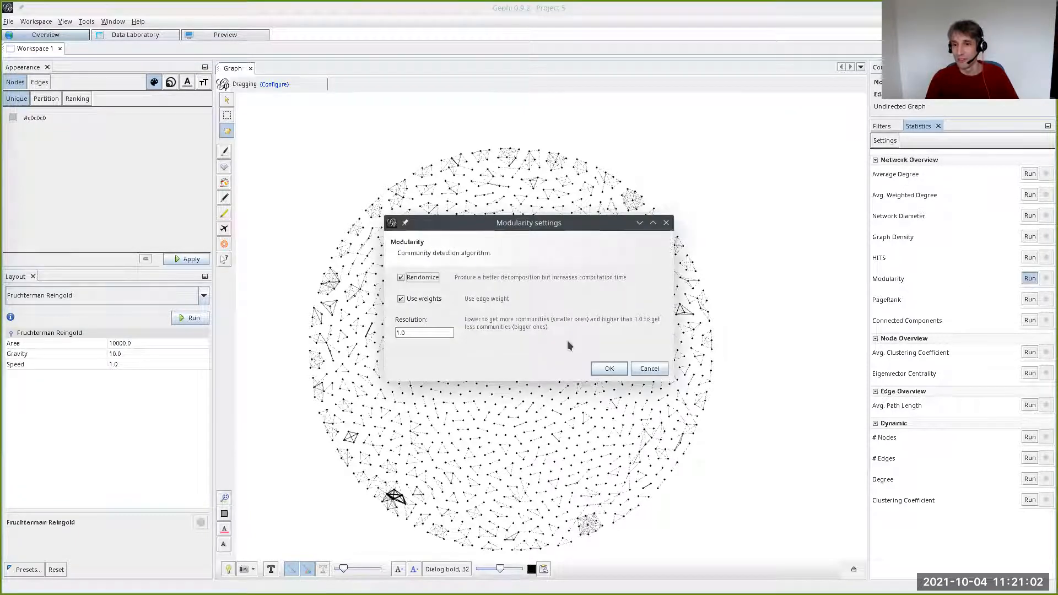
click(608, 369)
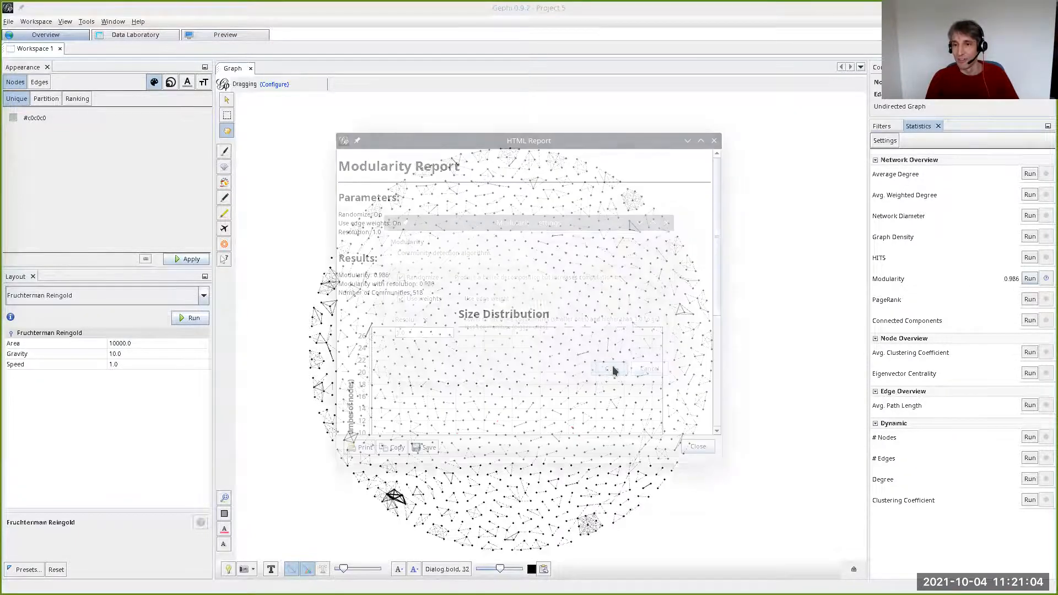
scroll(715, 265, down, 3)
drag(715, 264, 695, 303)
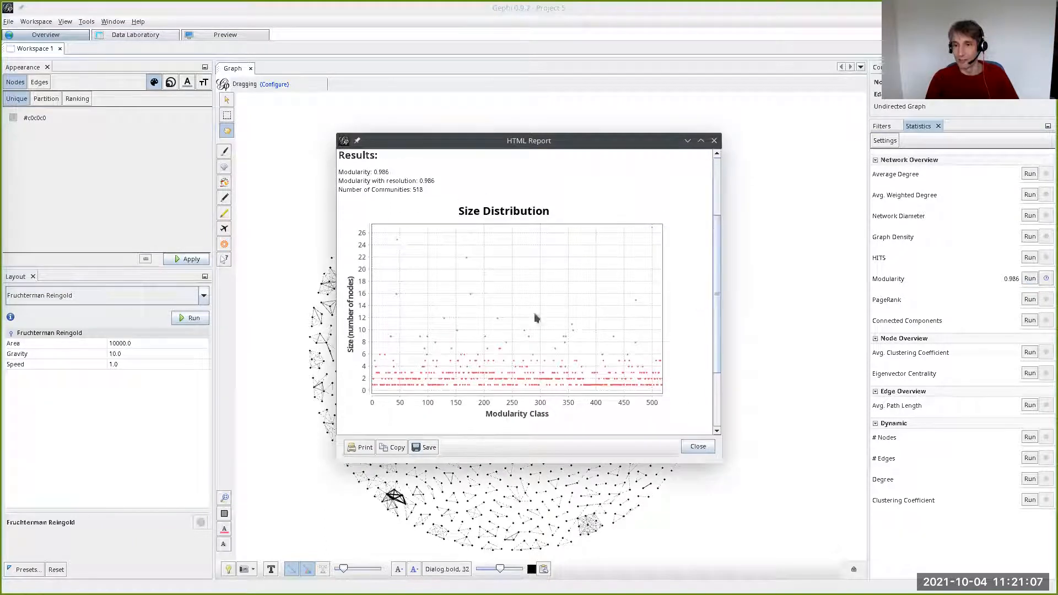
click(697, 446)
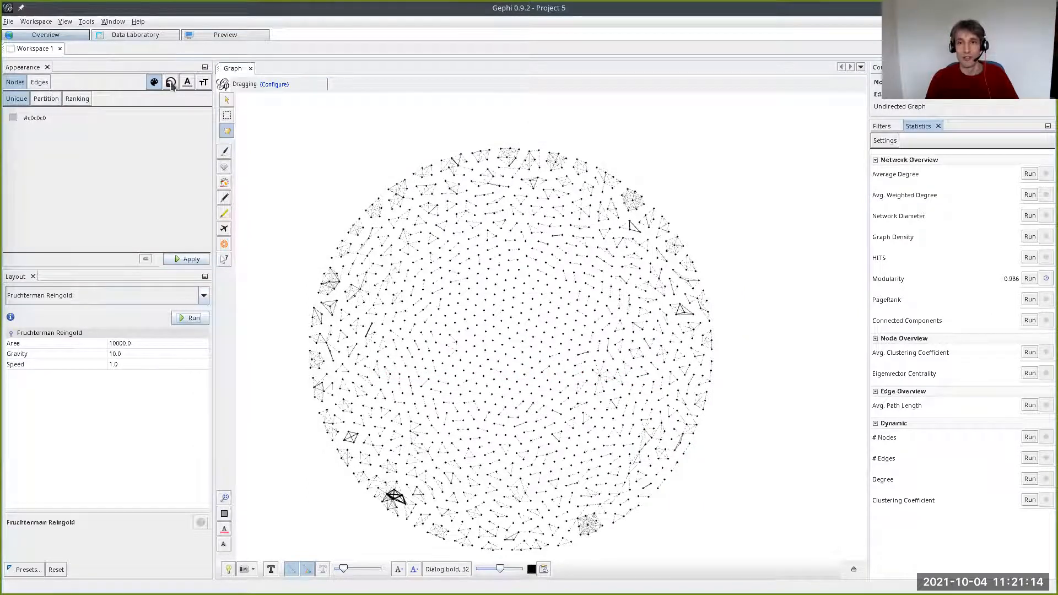
- Try ranking node sizes by Modularity Class from 20 to 60, and restore the uniform node size of 10
click(171, 84)
click(48, 100)
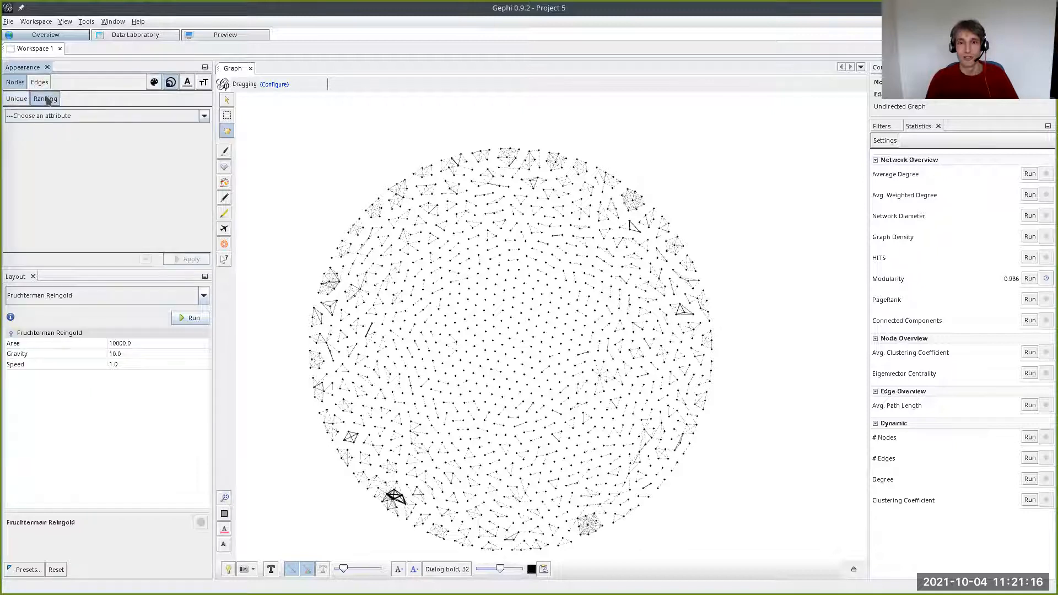
click(52, 117)
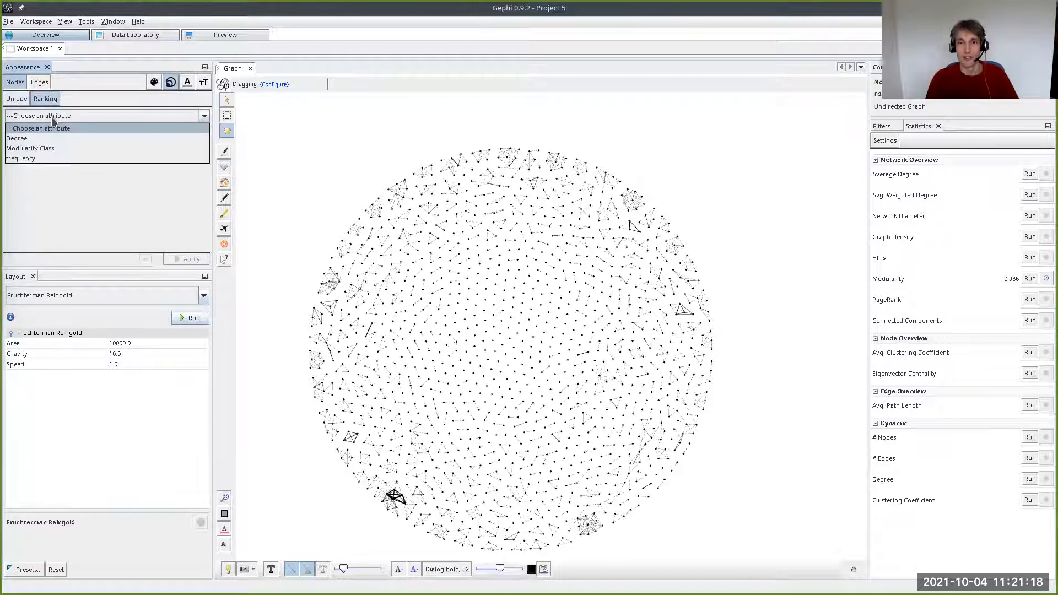
click(51, 144)
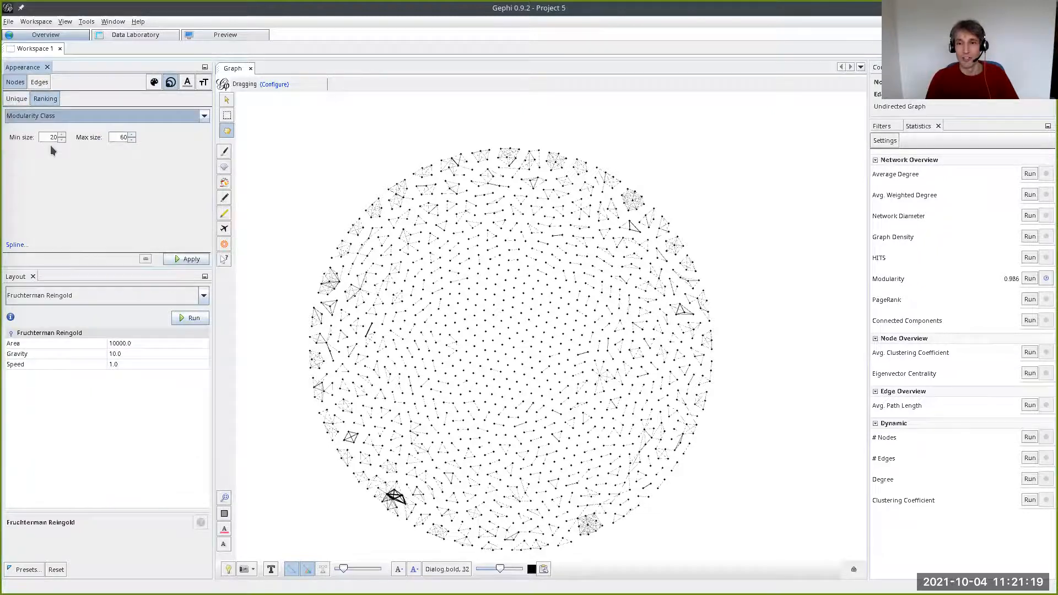
click(192, 259)
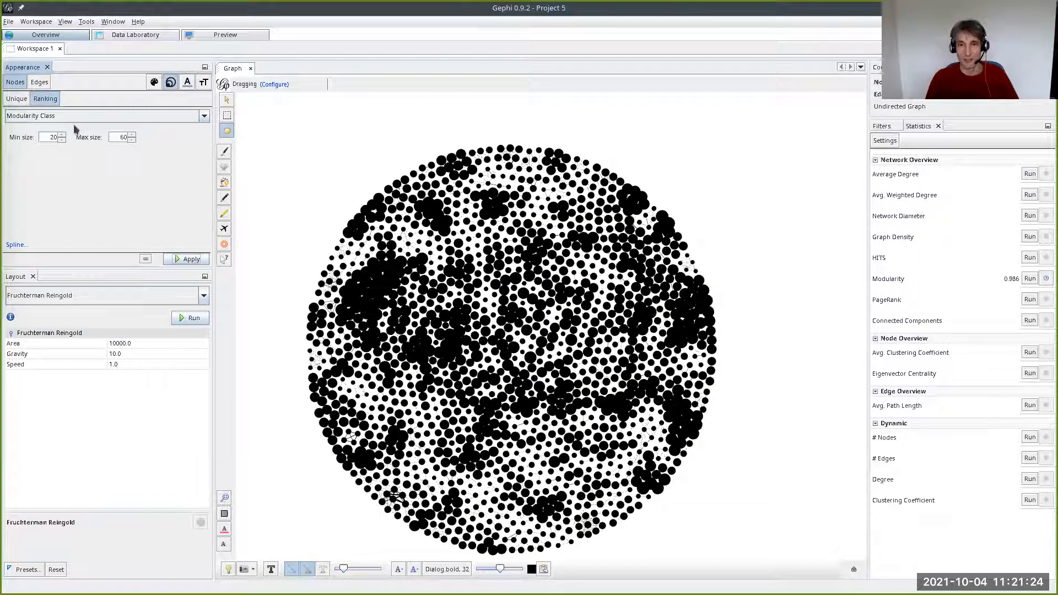
click(17, 99)
click(181, 259)
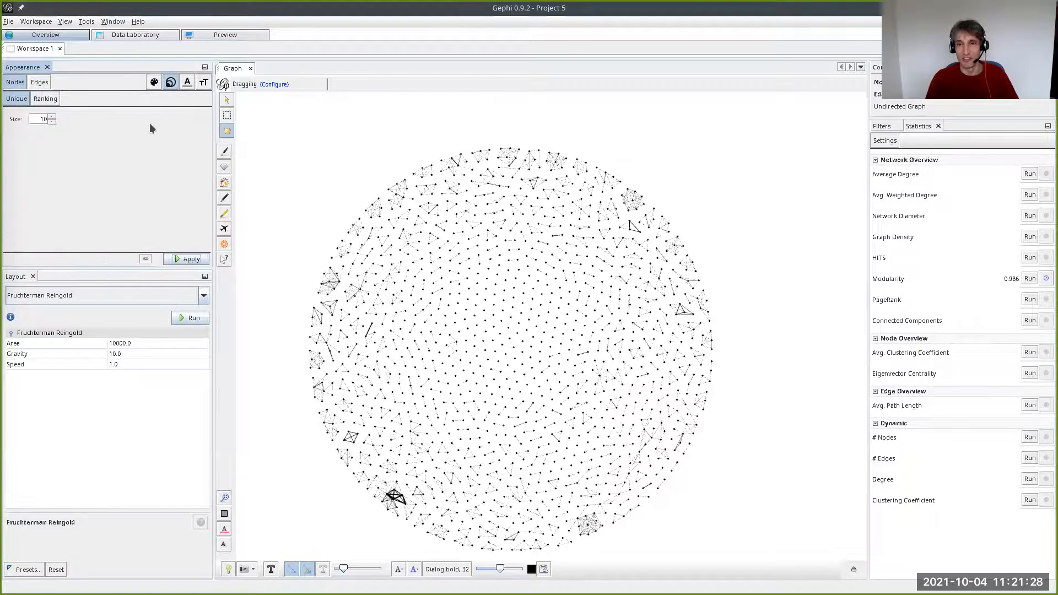
- Choose Modularity Class as the partition attribute for node colors and look through its list of classes
click(154, 85)
click(50, 104)
click(61, 119)
click(58, 140)
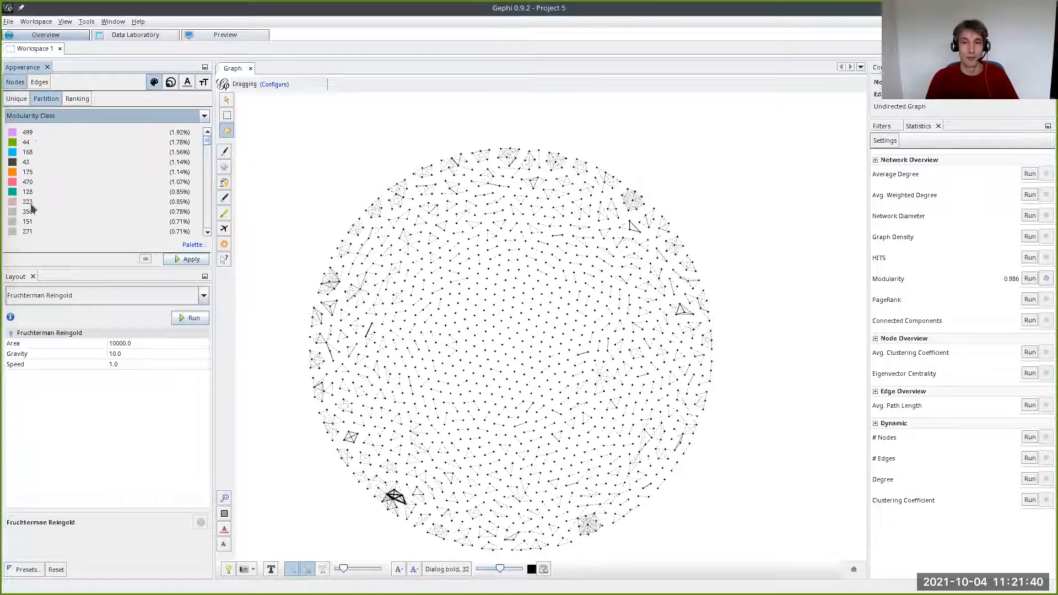
scroll(207, 160, down, 10)
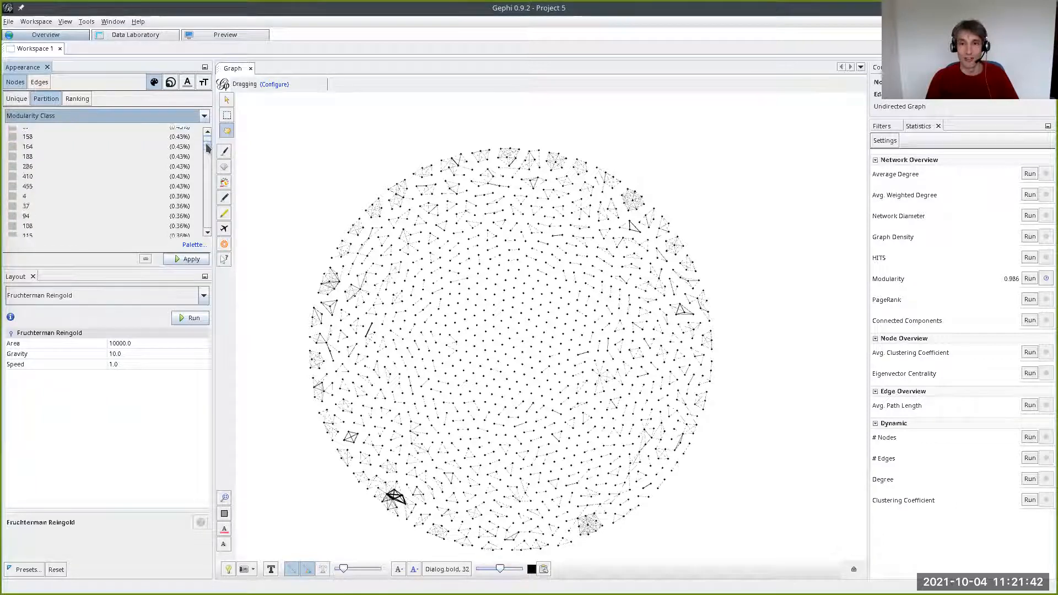
scroll(203, 171, up, 10)
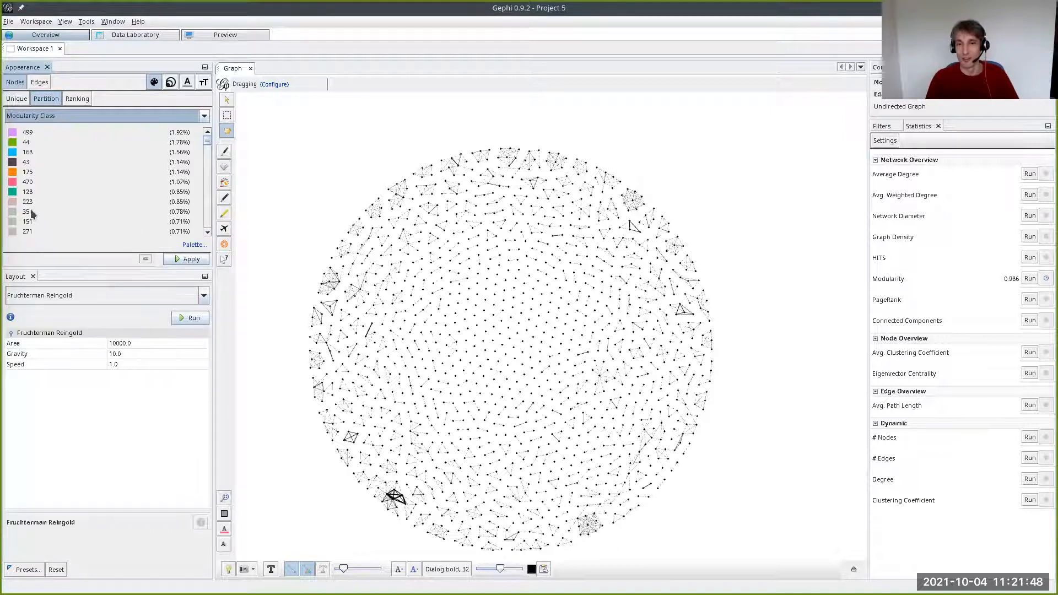
- Apply the Modularity Class colors to the nodes and rank node sizes by Degree from 20 to 60
click(183, 260)
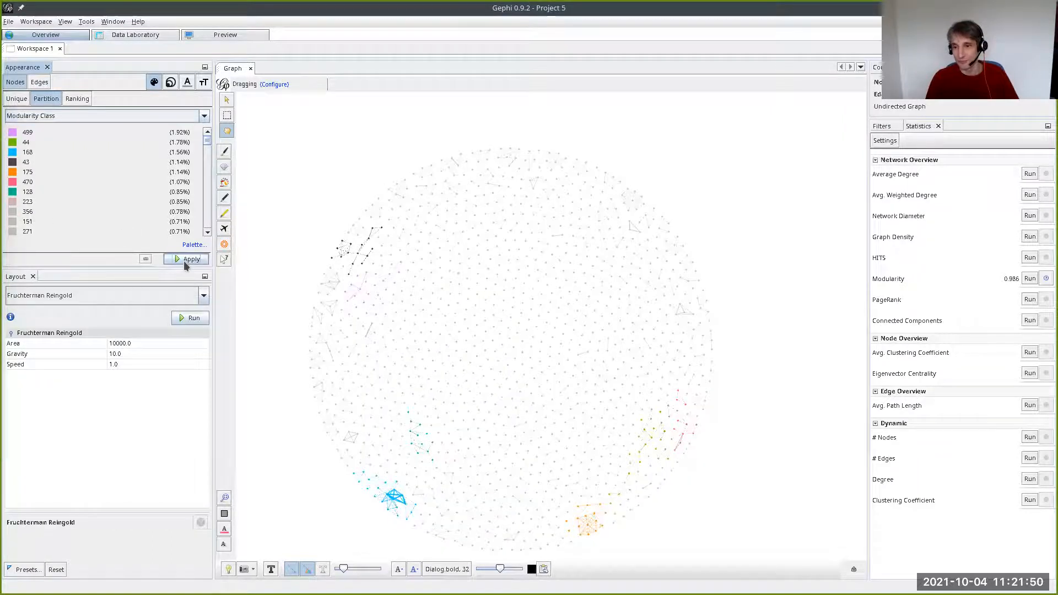
click(165, 86)
click(45, 98)
click(57, 115)
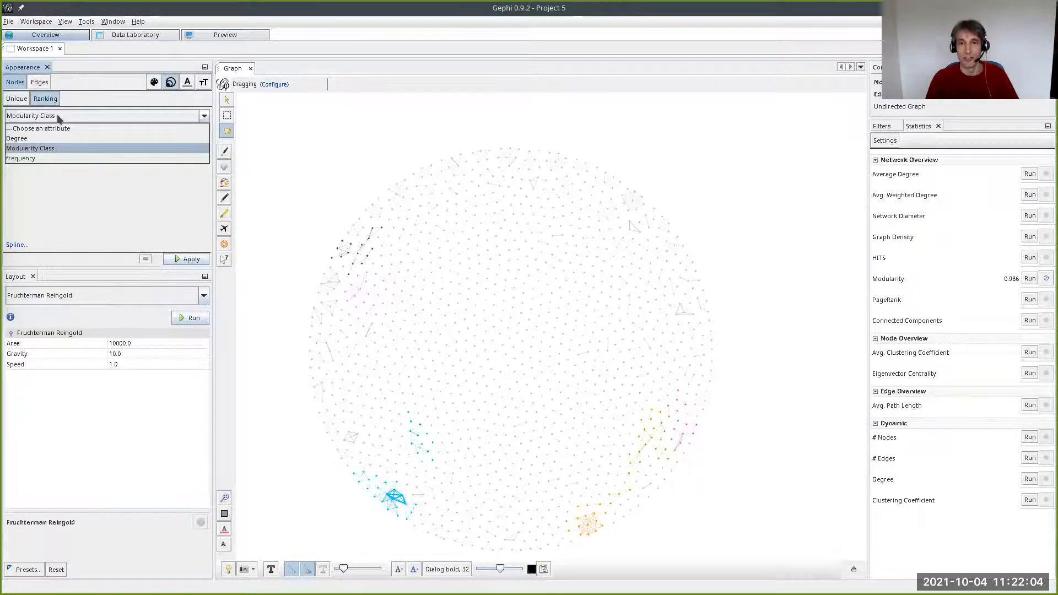
click(61, 138)
click(192, 262)
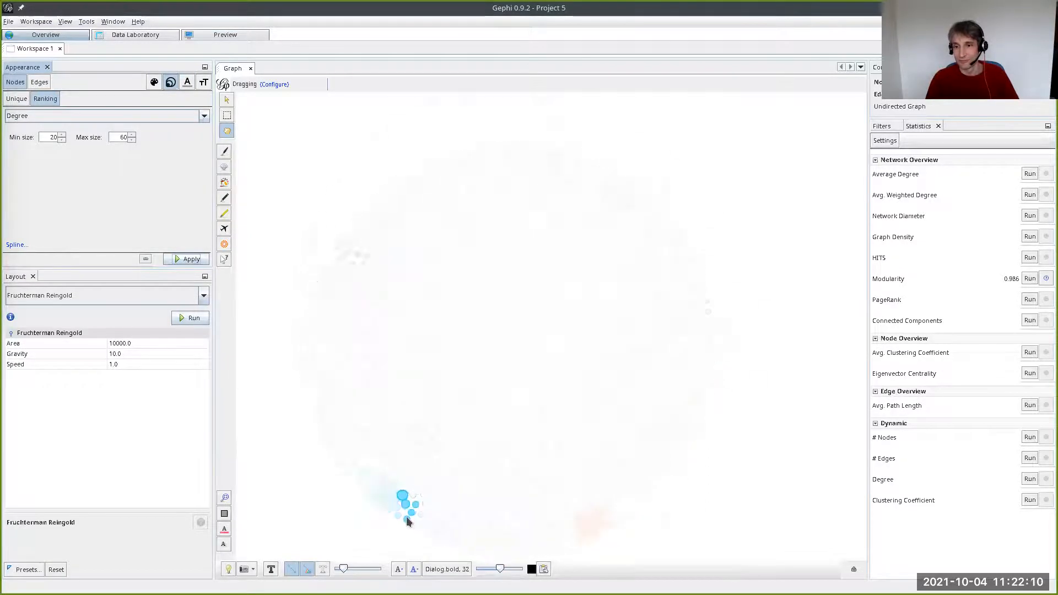
- Raise the edge thickness to the maximum and briefly rerun the Fruchterman Reingold layout with the enlarged nodes
scroll(471, 467, up, 5)
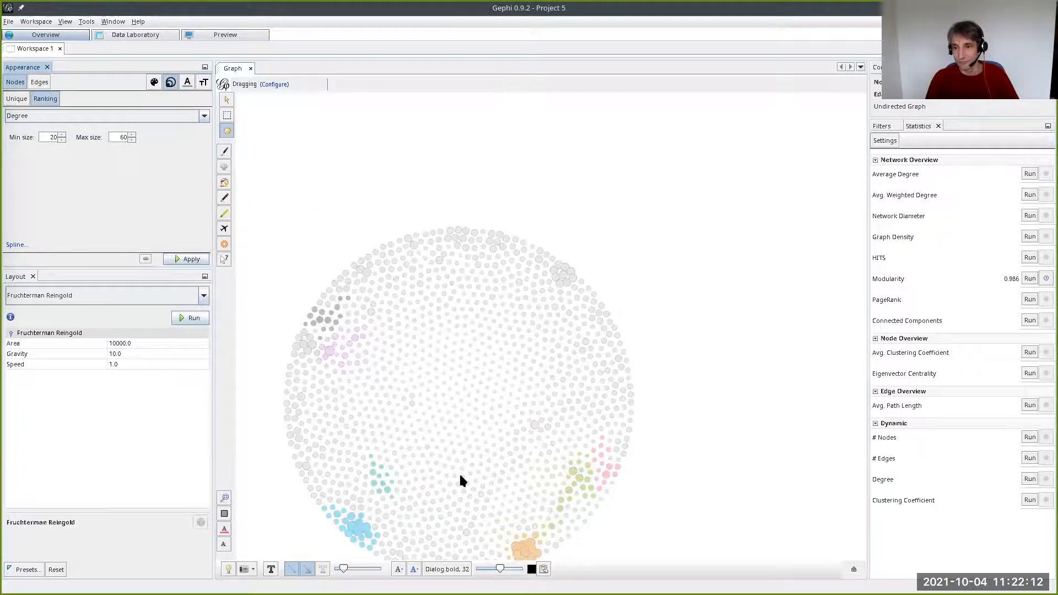
scroll(448, 422, up, 6)
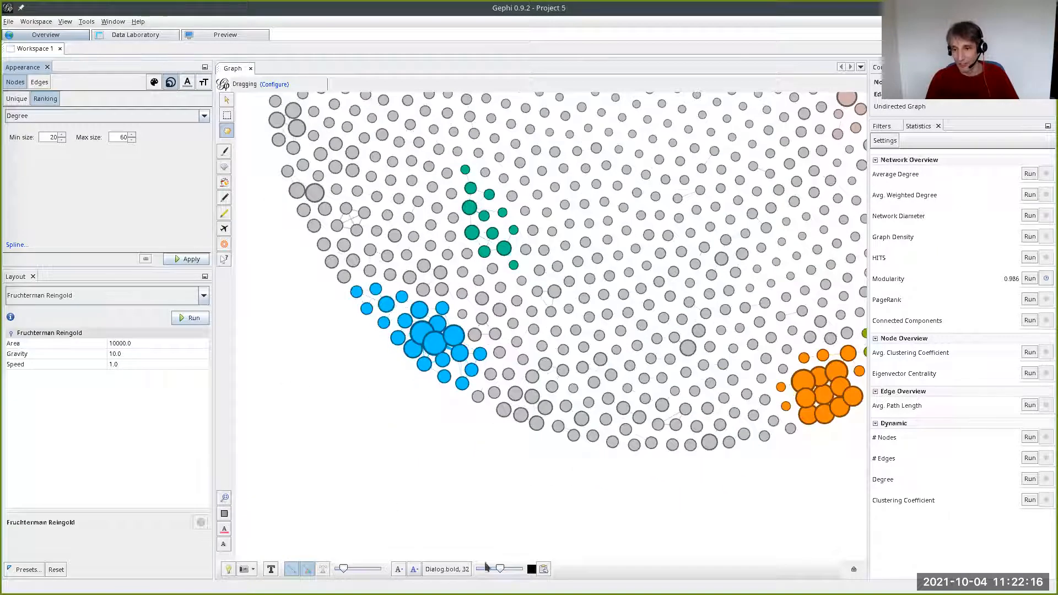
drag(341, 568, 389, 570)
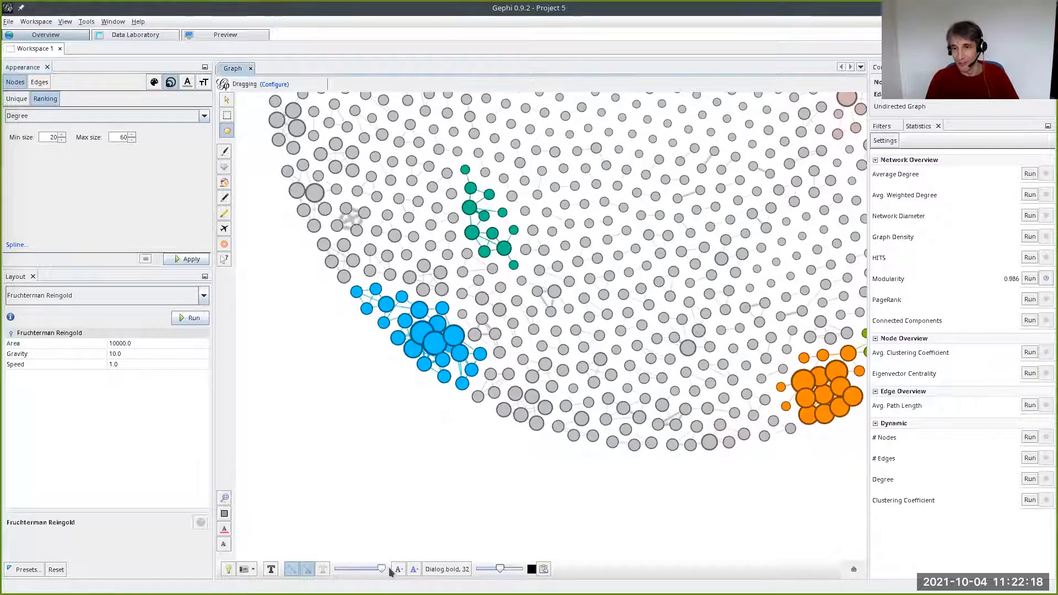
drag(356, 395, 288, 443)
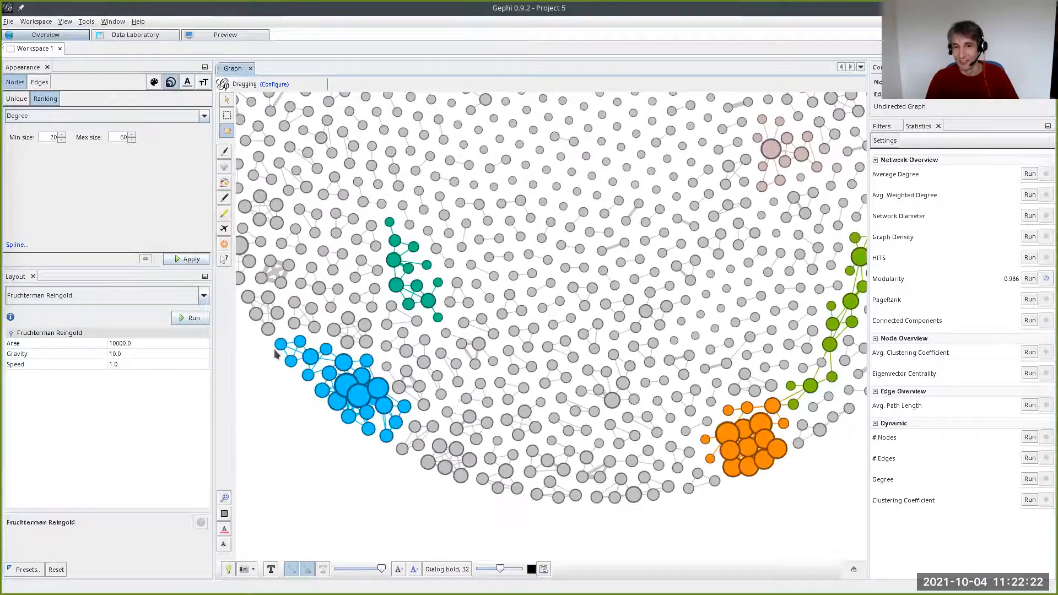
click(192, 319)
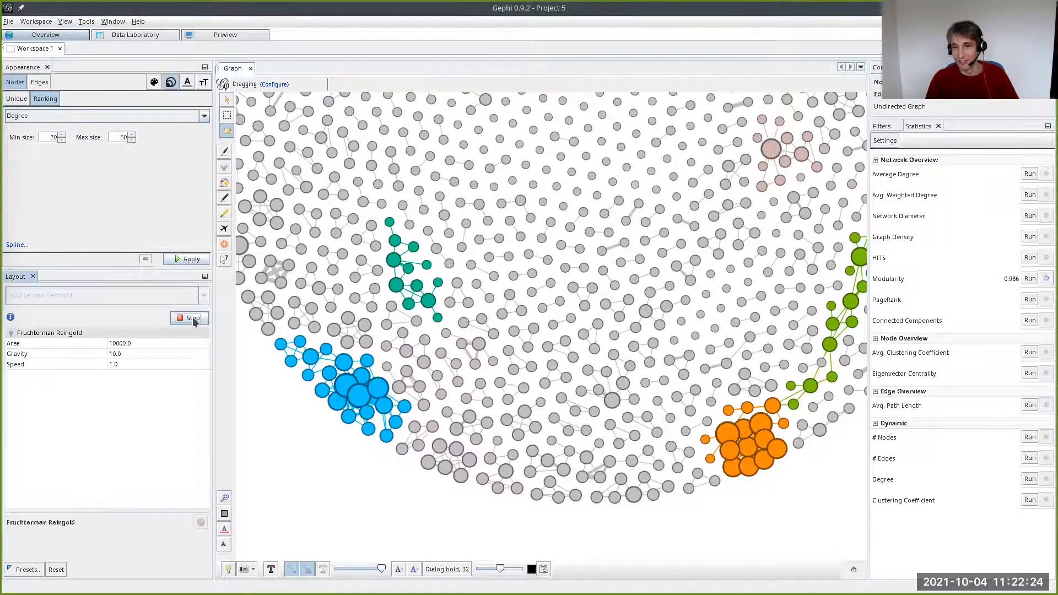
click(188, 319)
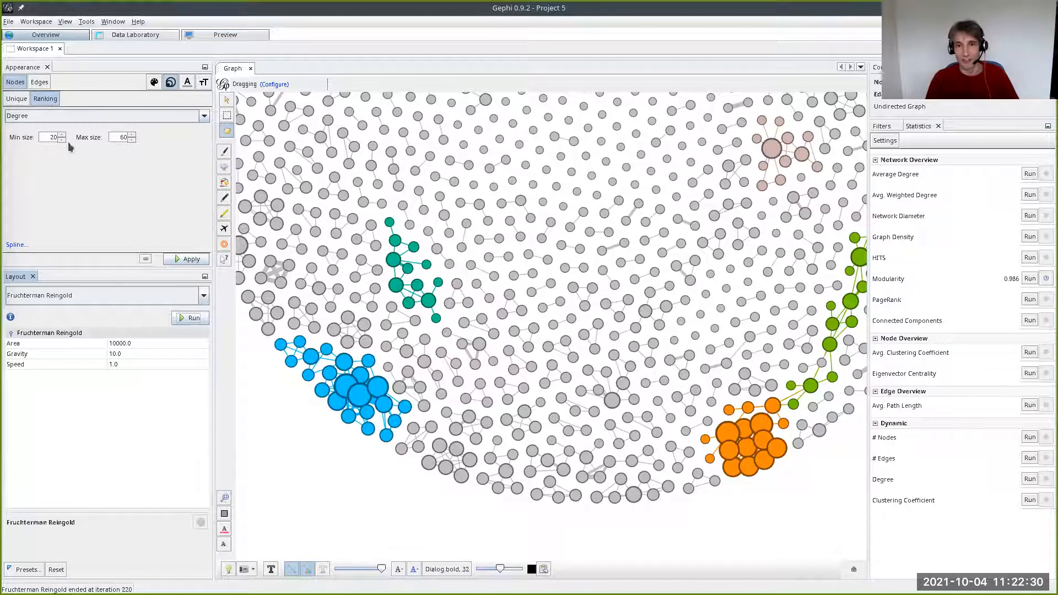
- Apply a Degree-ranked node size with a minimum of 10 and a maximum of 40
click(123, 140)
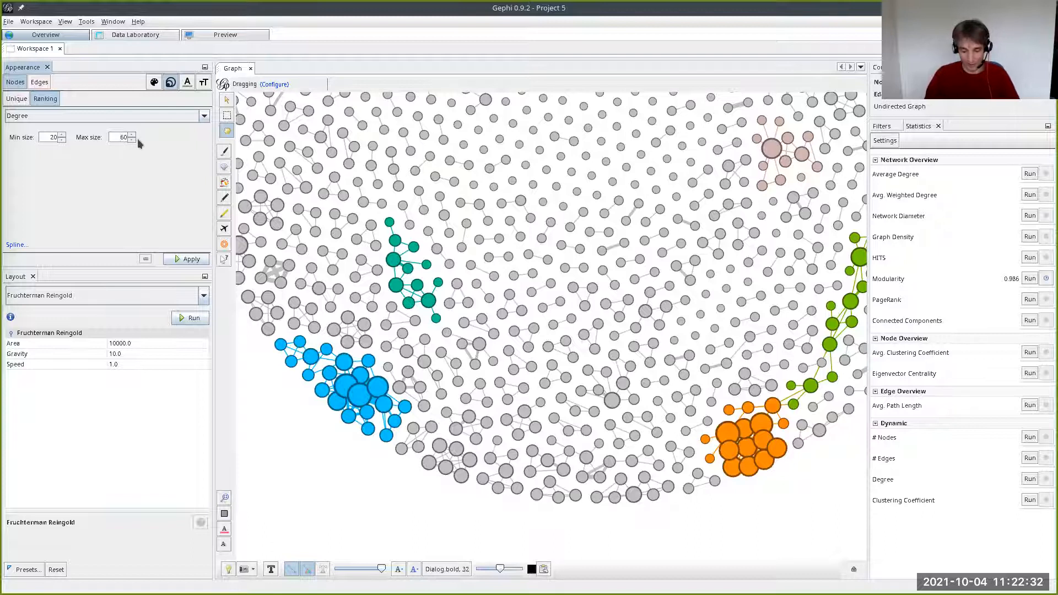
text(40)
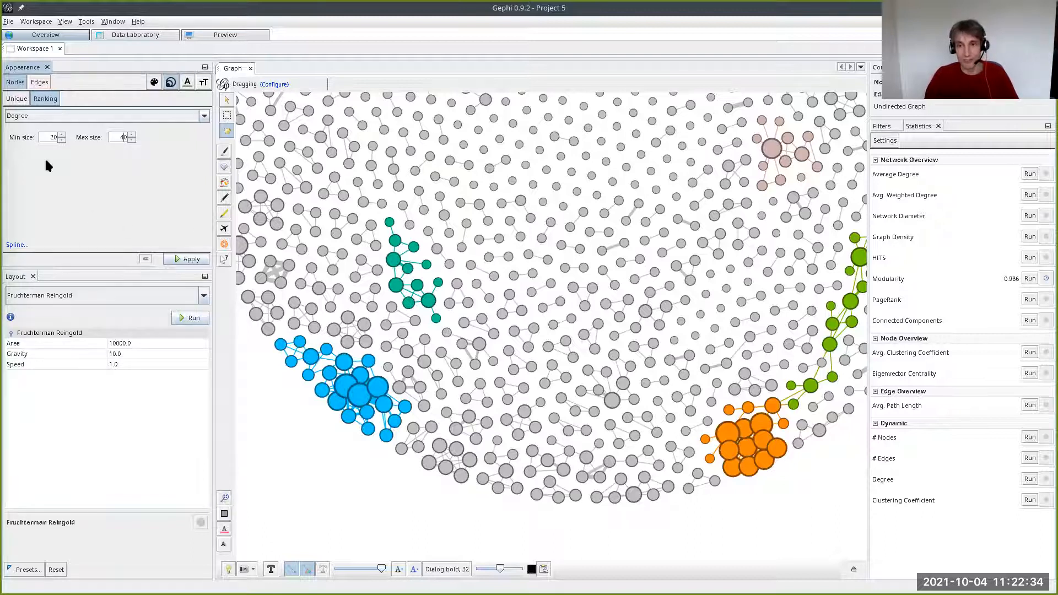
text(10)
click(191, 259)
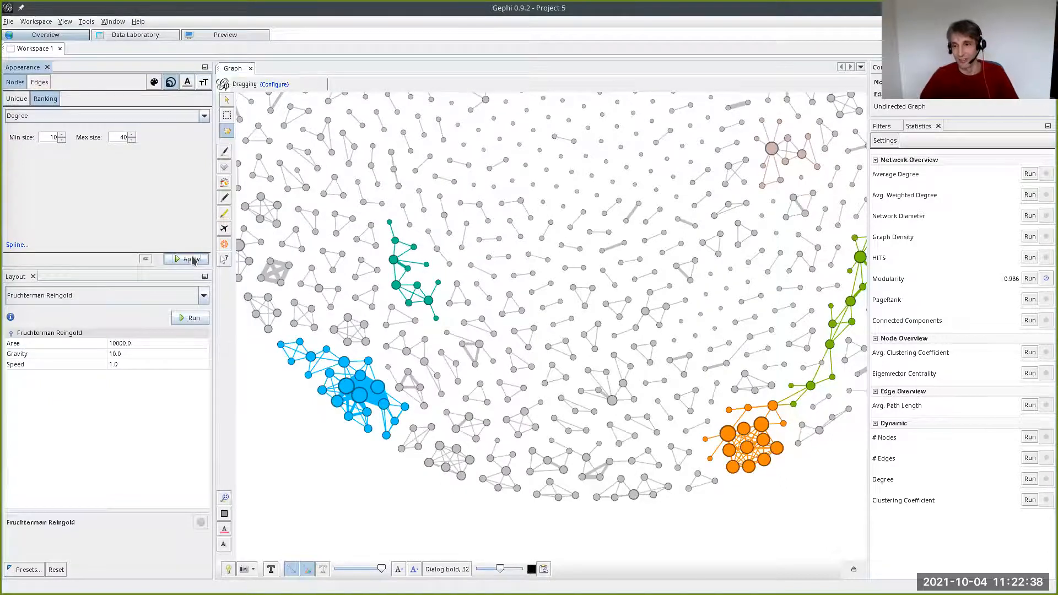
- Spread the network apart by running the Expansion layout twice with a scale factor of 1.2
scroll(587, 257, down, 3)
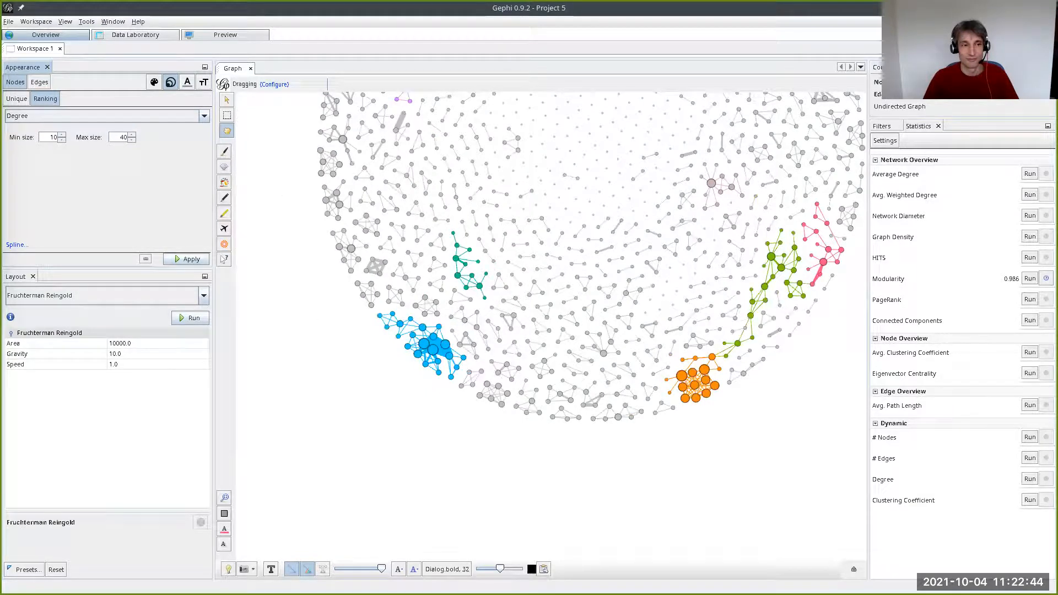
scroll(529, 253, down, 2)
scroll(566, 216, up, 2)
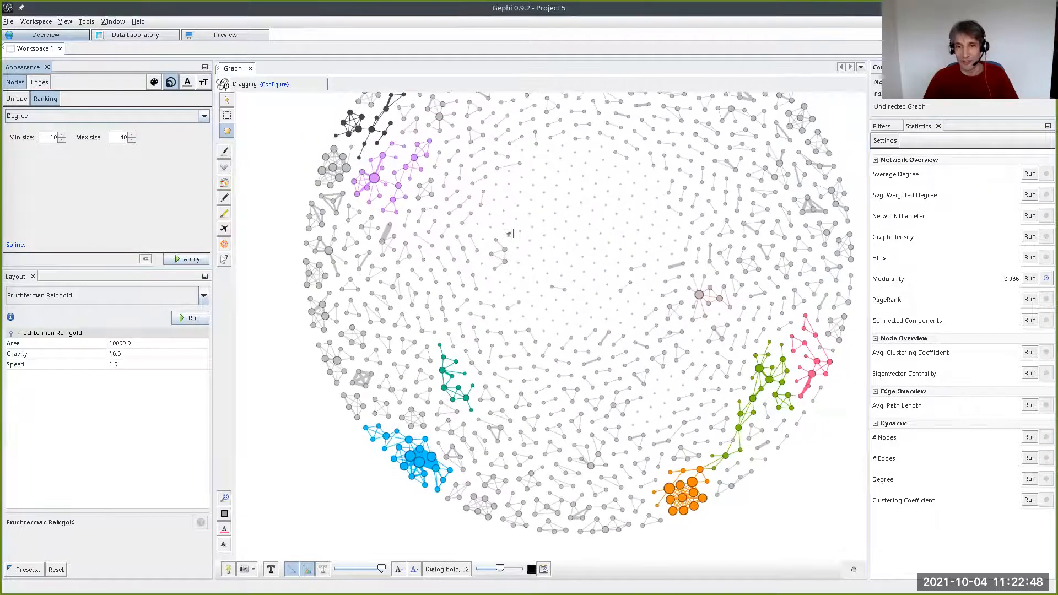
click(34, 298)
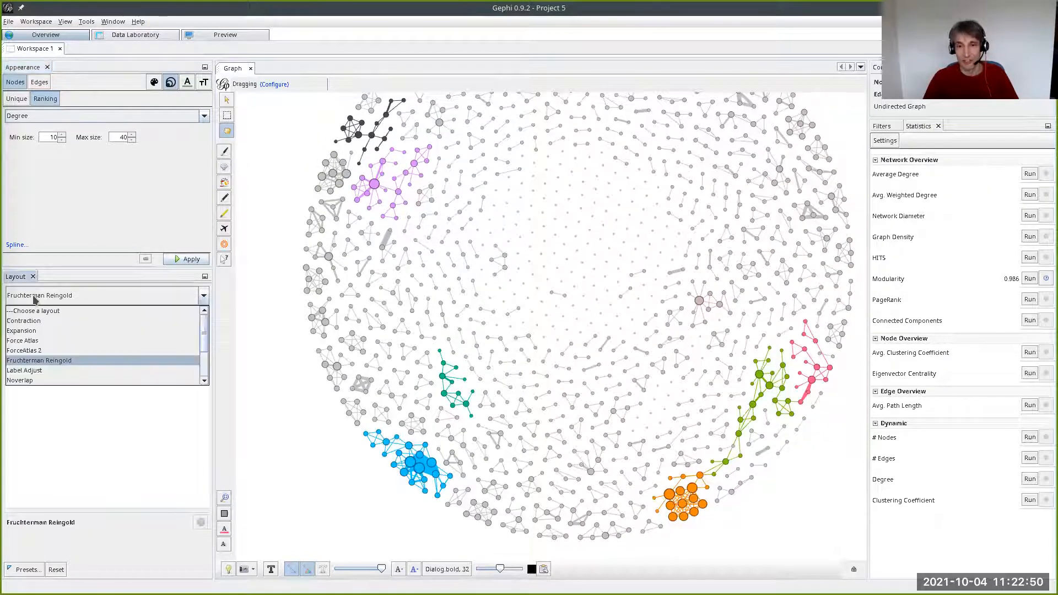
click(46, 332)
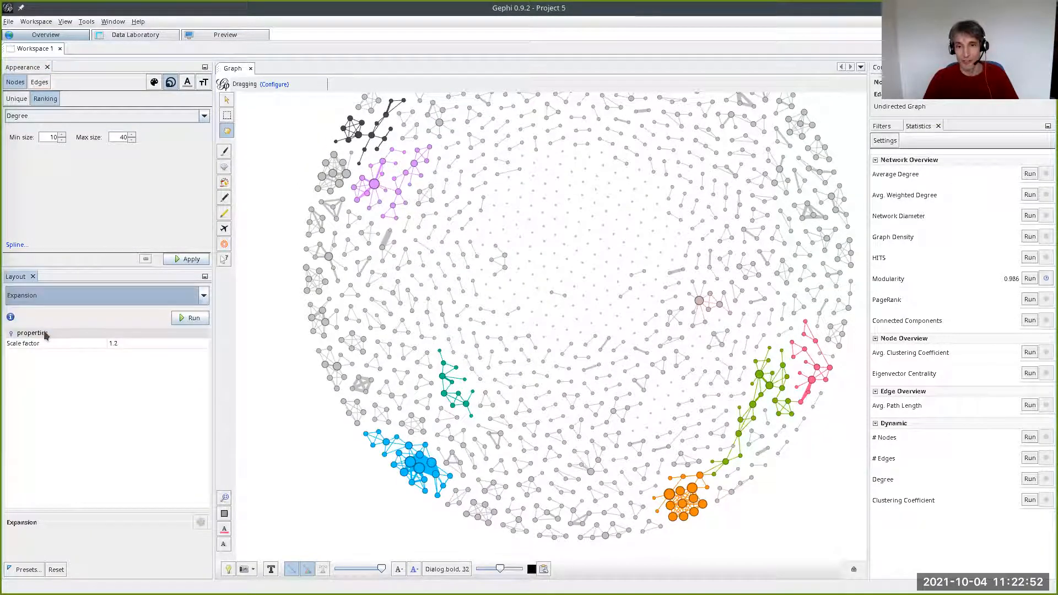
click(187, 320)
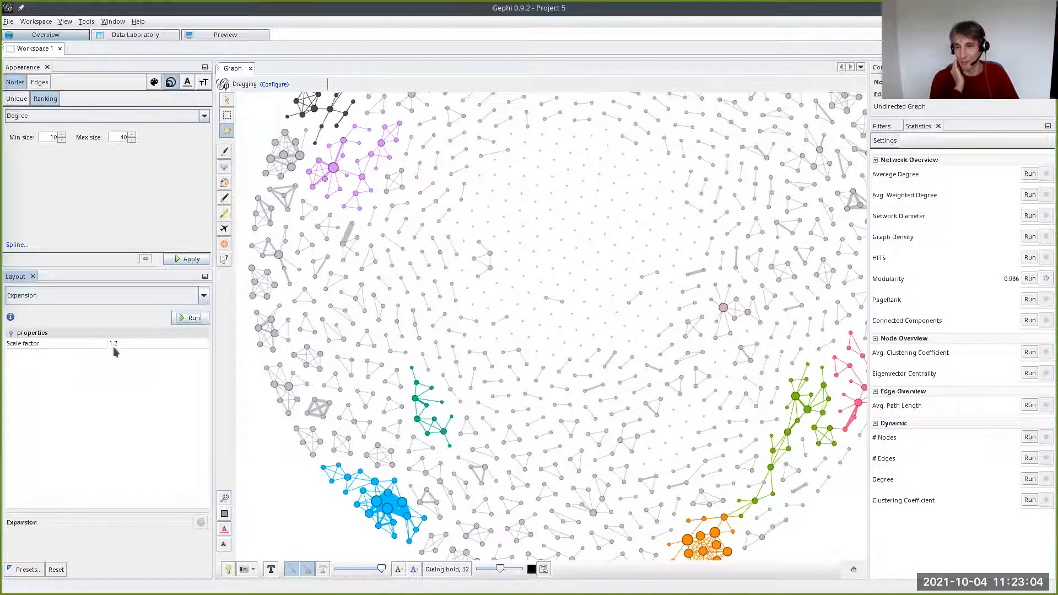
scroll(540, 291, down, 4)
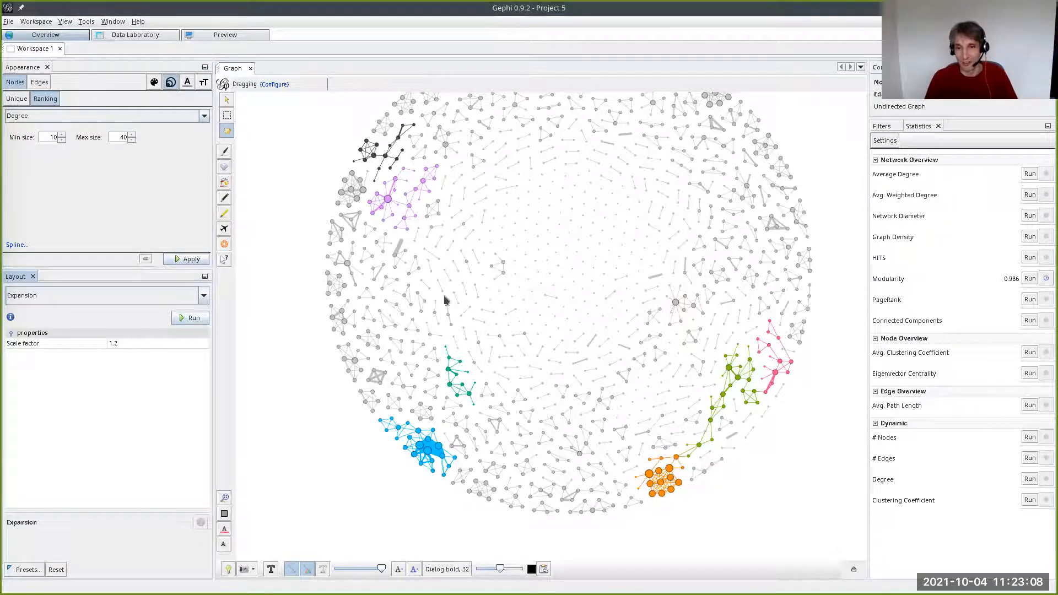
click(191, 318)
scroll(434, 281, down, 2)
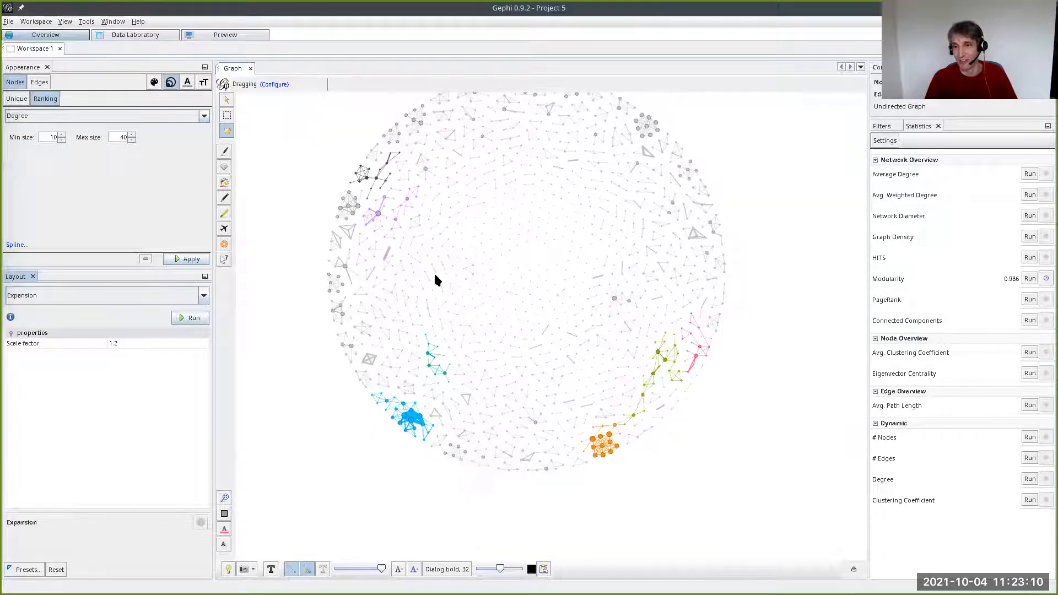
- Filter the network with the topology Degree Range filter, keeping only nodes with a degree from 2 to 12
scroll(477, 278, up, 1)
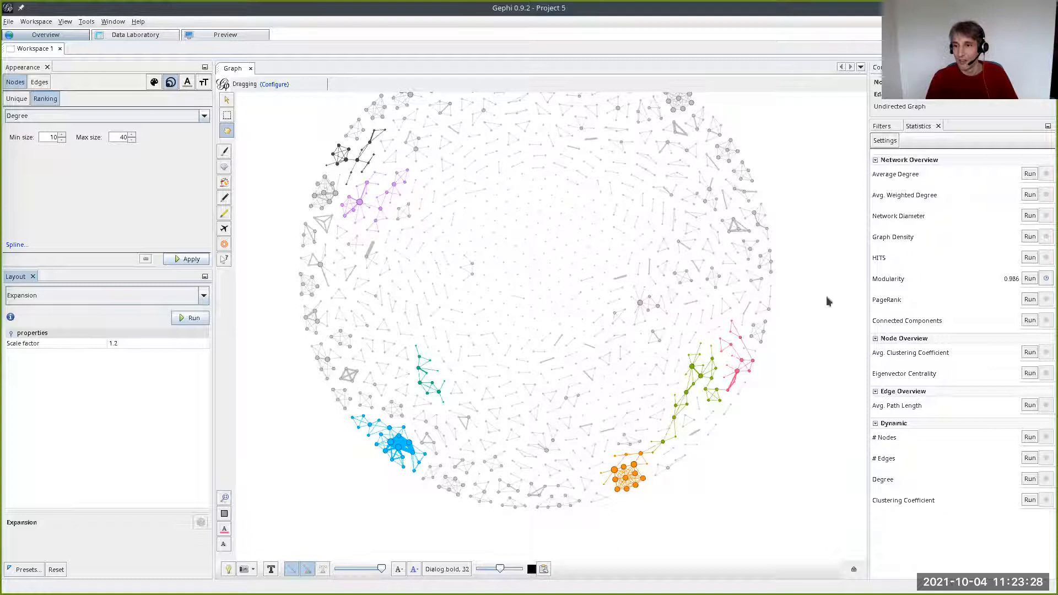
scroll(637, 352, up, 2)
scroll(655, 336, down, 2)
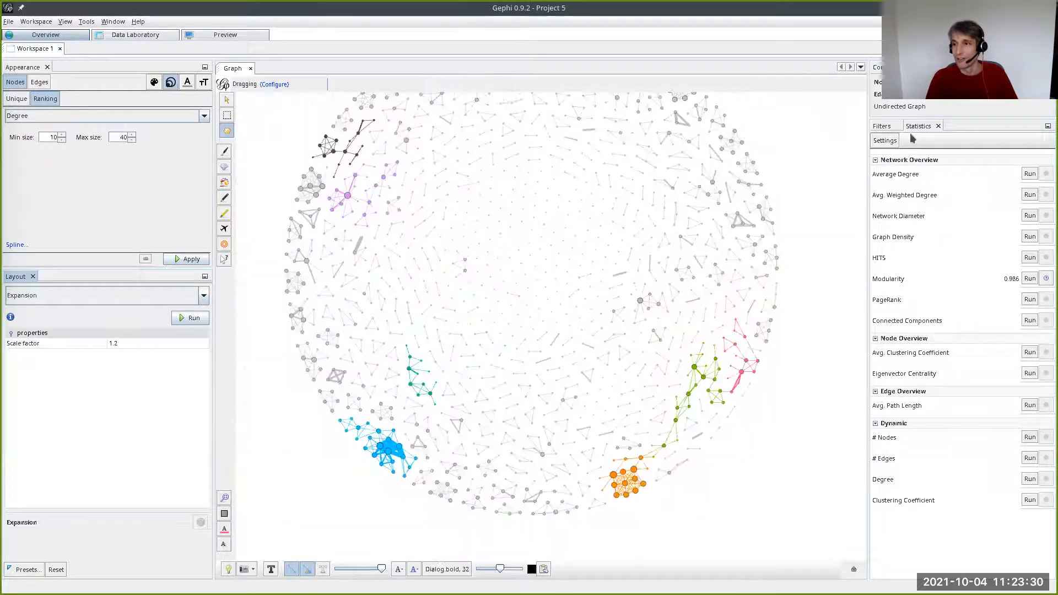
click(884, 127)
click(875, 164)
click(876, 164)
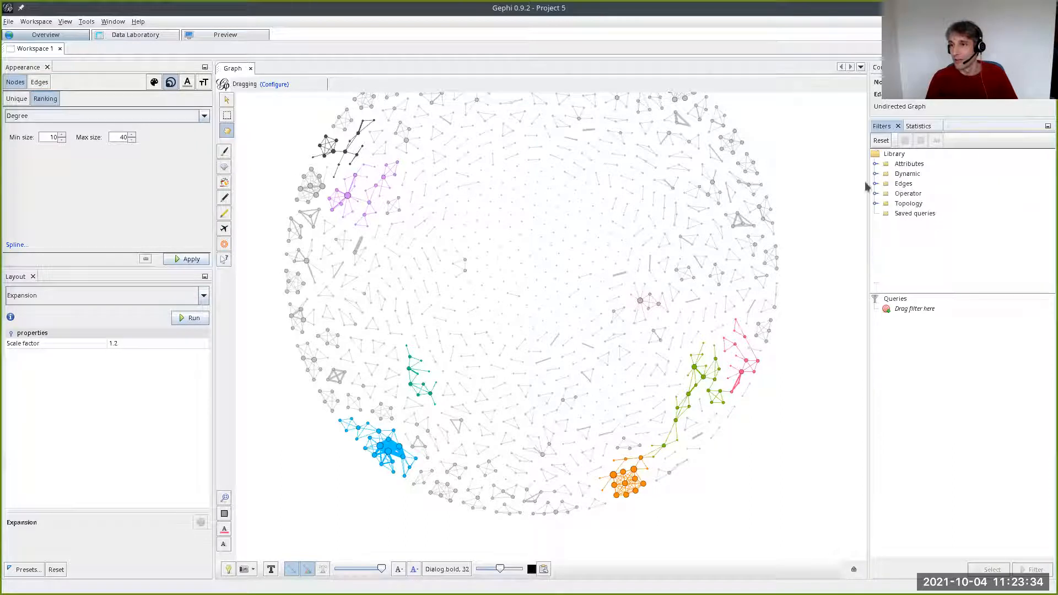
click(875, 204)
drag(916, 210, 917, 314)
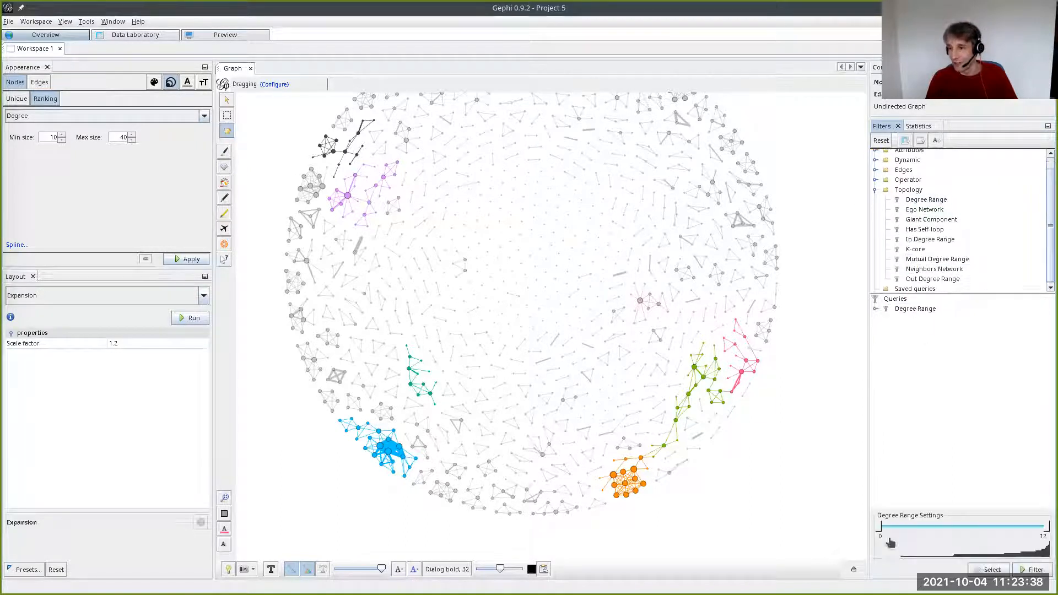
drag(881, 528, 902, 529)
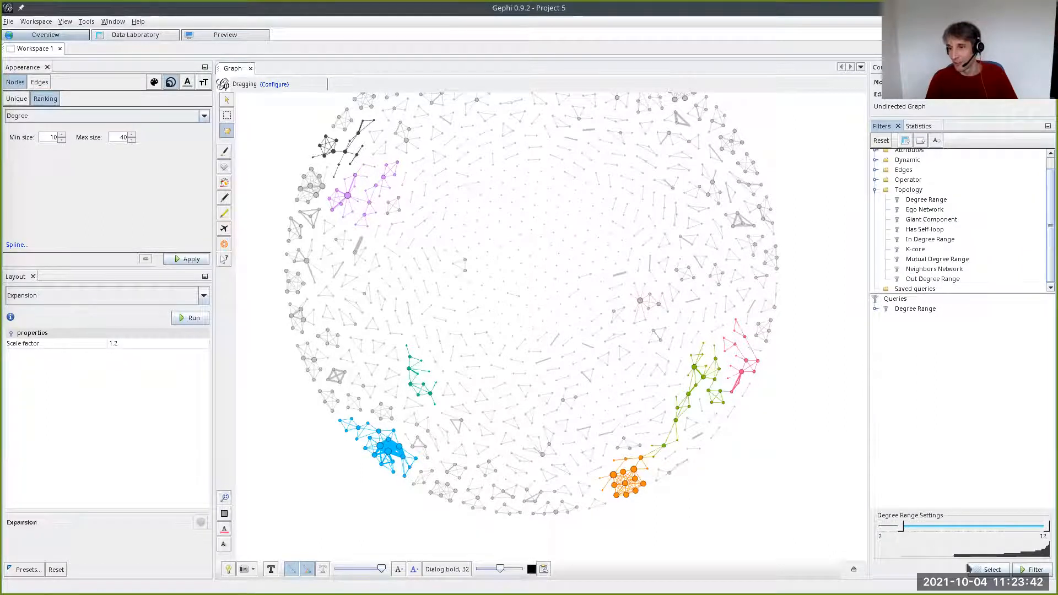
click(1031, 571)
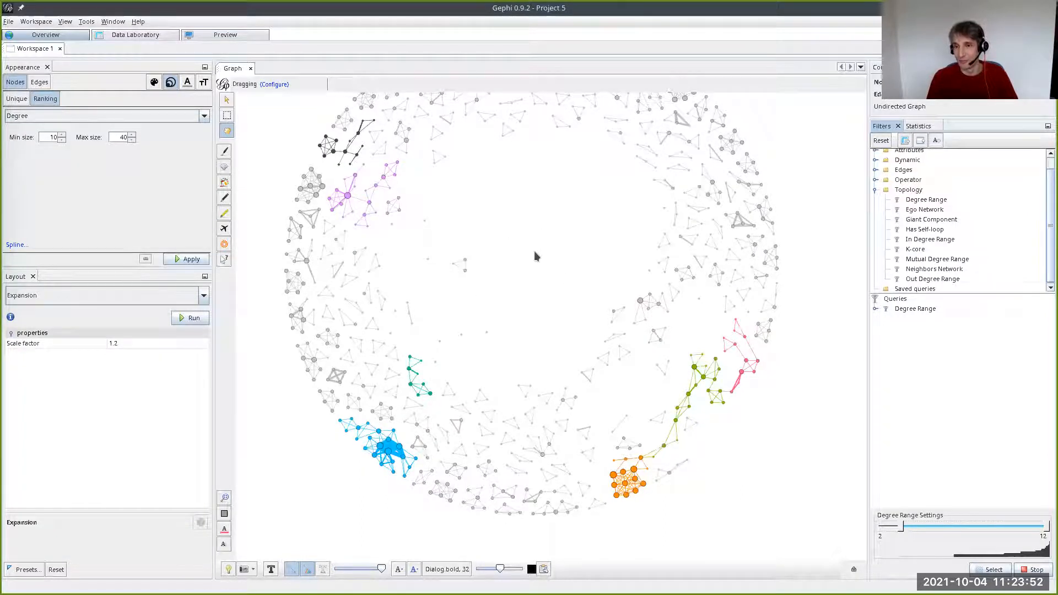
- Turn on the node labels so the filtered network shows the author names
scroll(517, 222, down, 3)
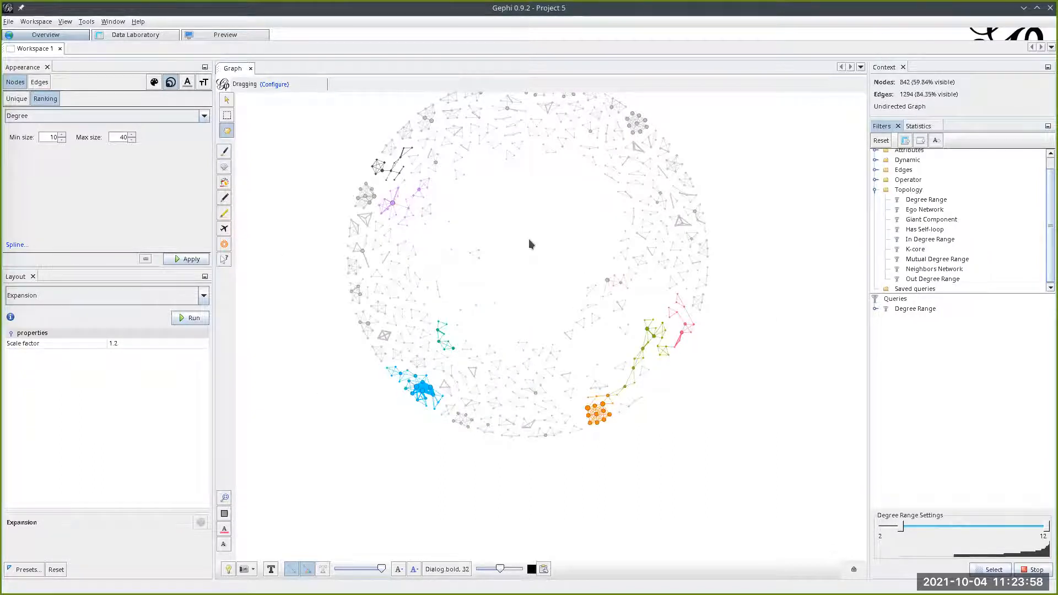
scroll(380, 420, up, 6)
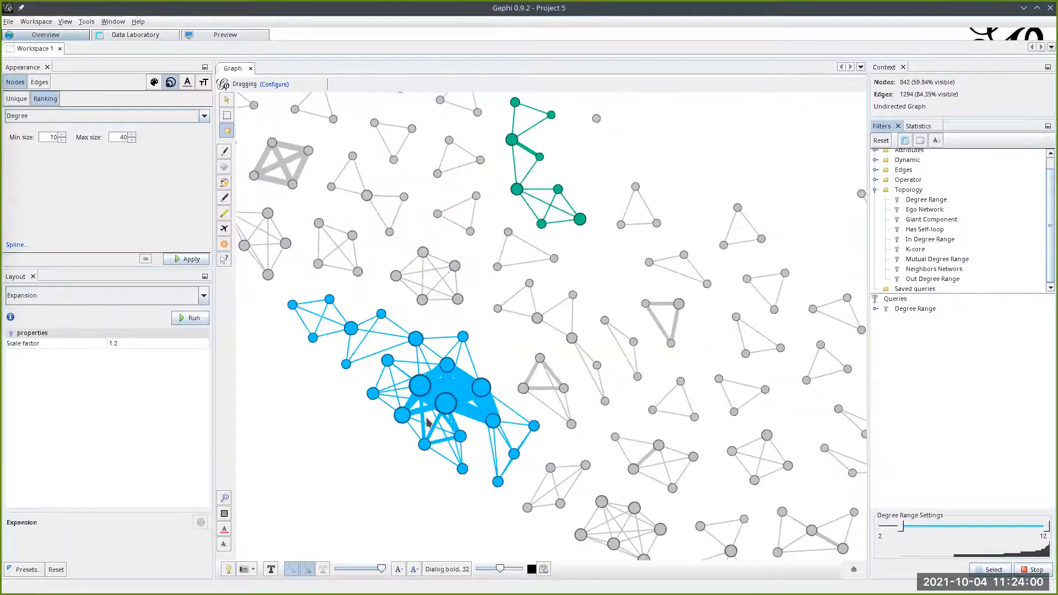
scroll(427, 423, down, 6)
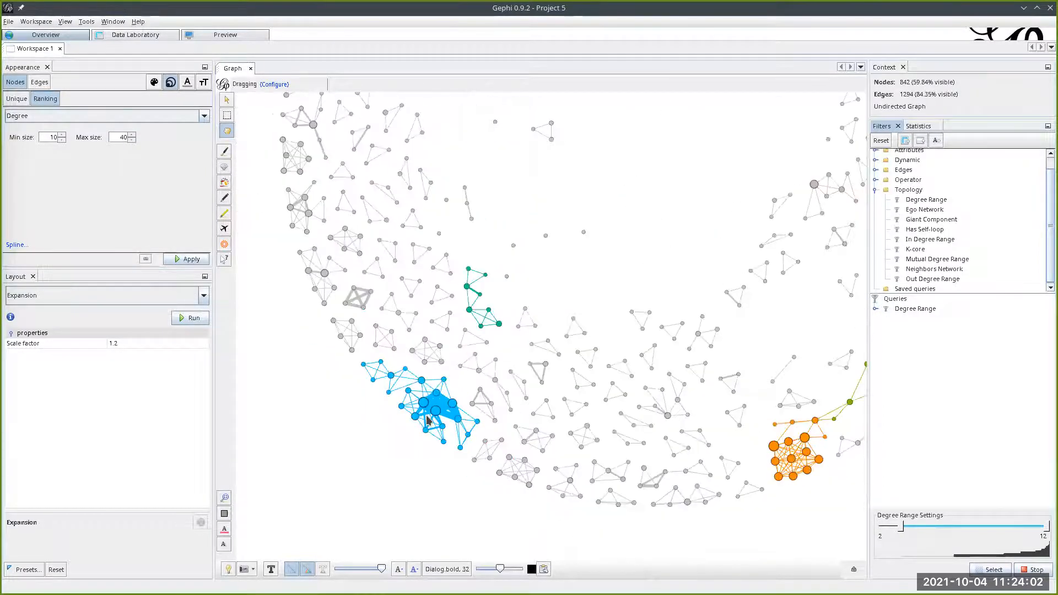
drag(717, 212, 660, 215)
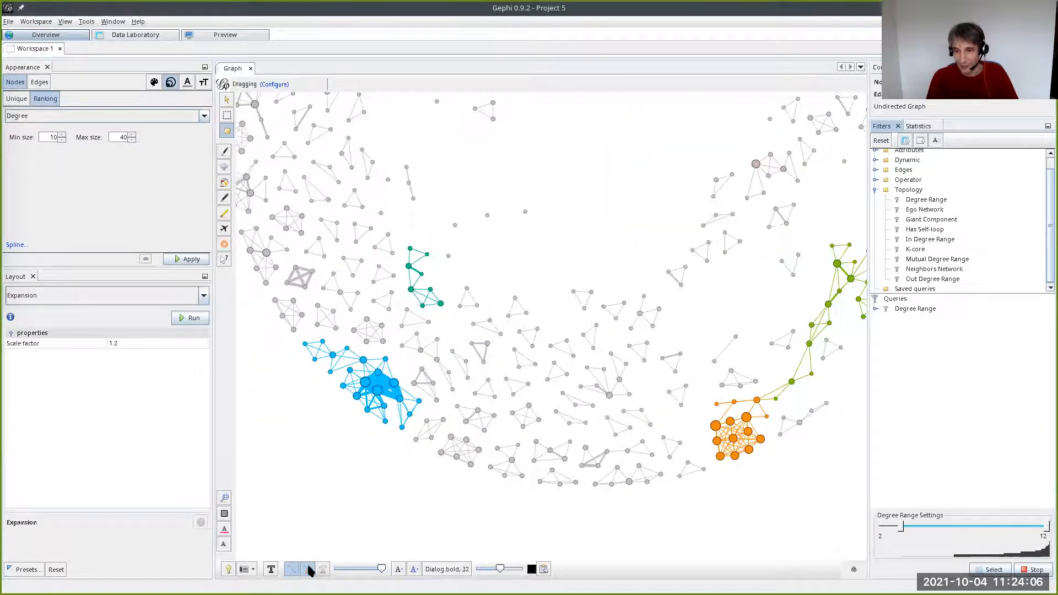
click(271, 569)
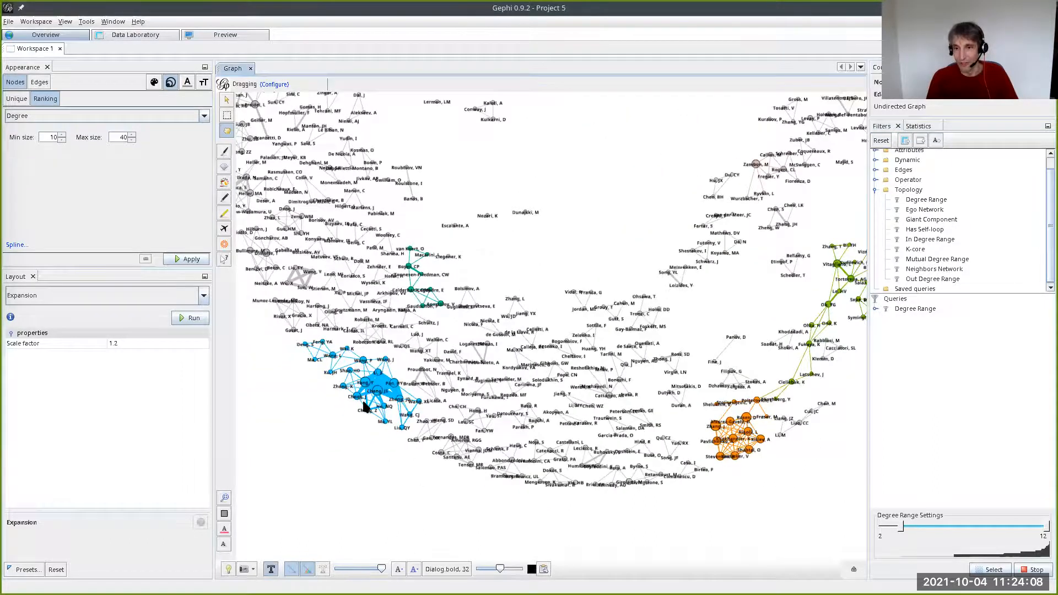
- Examine the labeled authors and their co-author links in the blue and orange communities along the network's lower rim
scroll(364, 400, up, 8)
scroll(372, 405, down, 4)
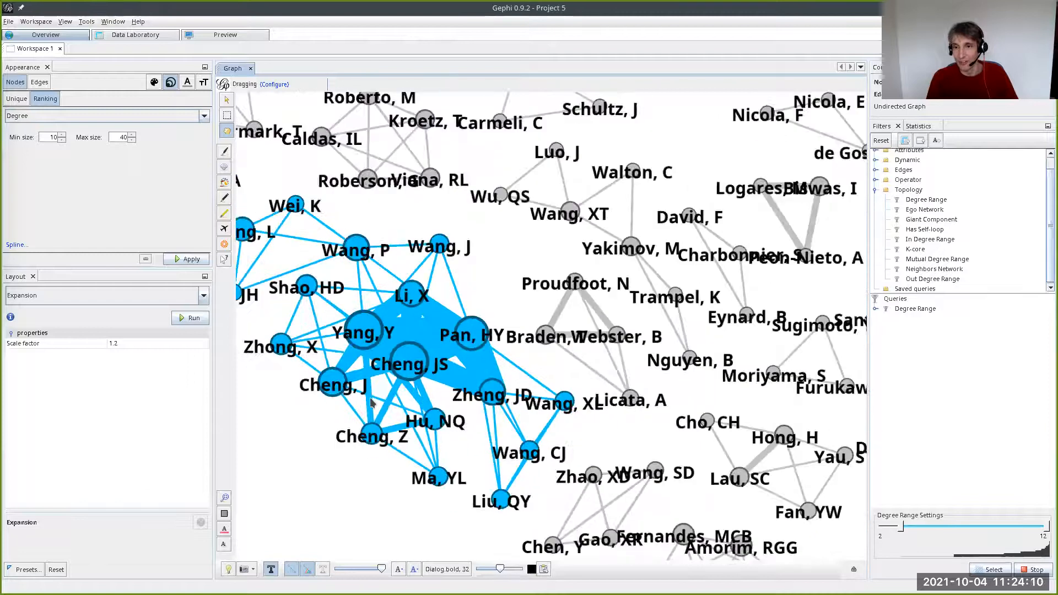
scroll(298, 424, up, 2)
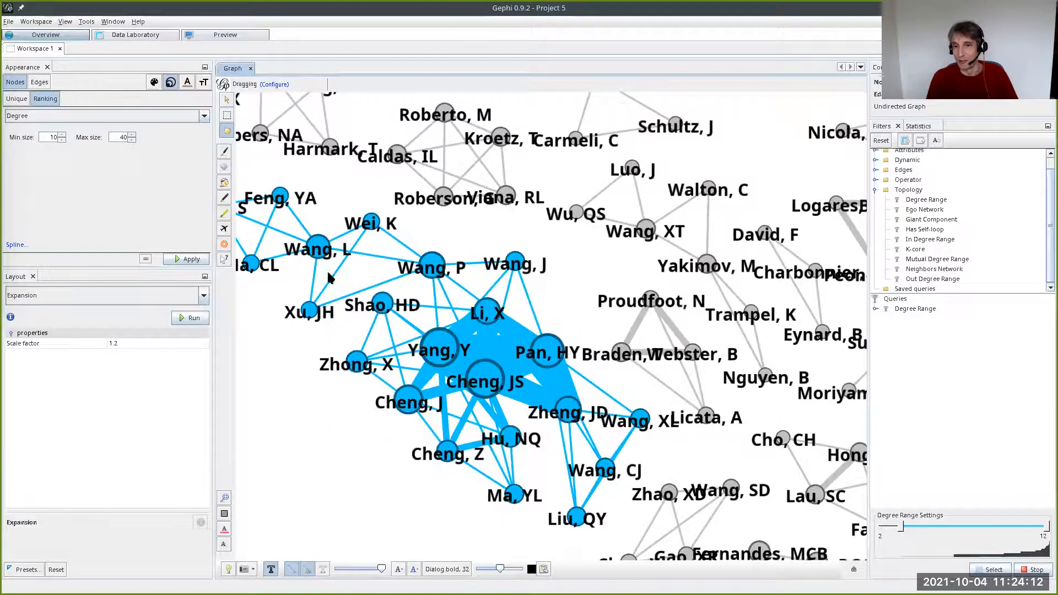
mouse_move(345, 454)
mouse_down()
mouse_move(372, 461)
mouse_move(354, 455)
mouse_up()
drag(425, 454, 314, 400)
drag(553, 414, 337, 363)
drag(686, 281, 492, 419)
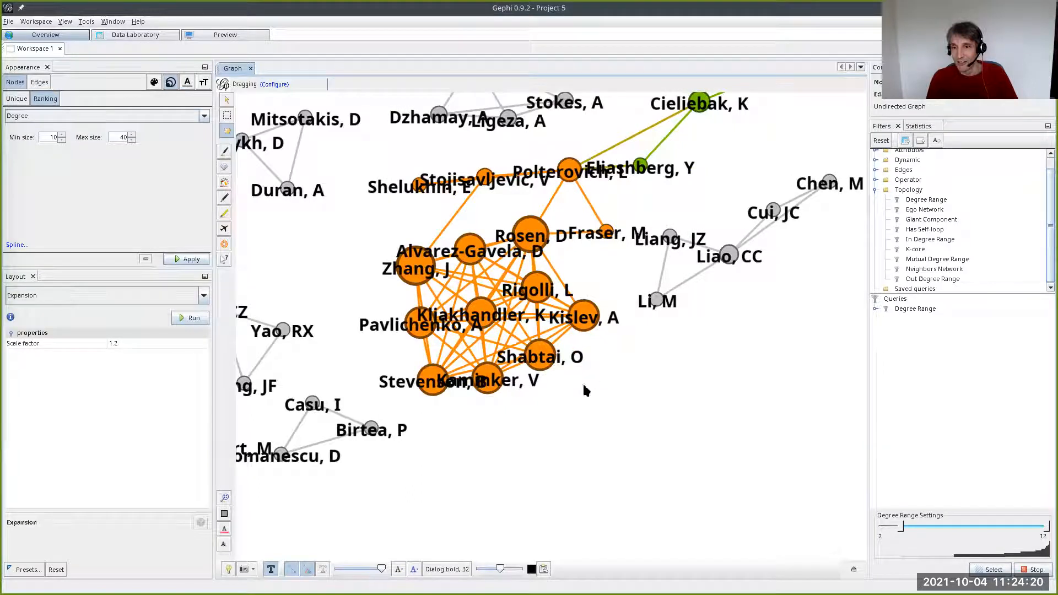
scroll(562, 391, down, 2)
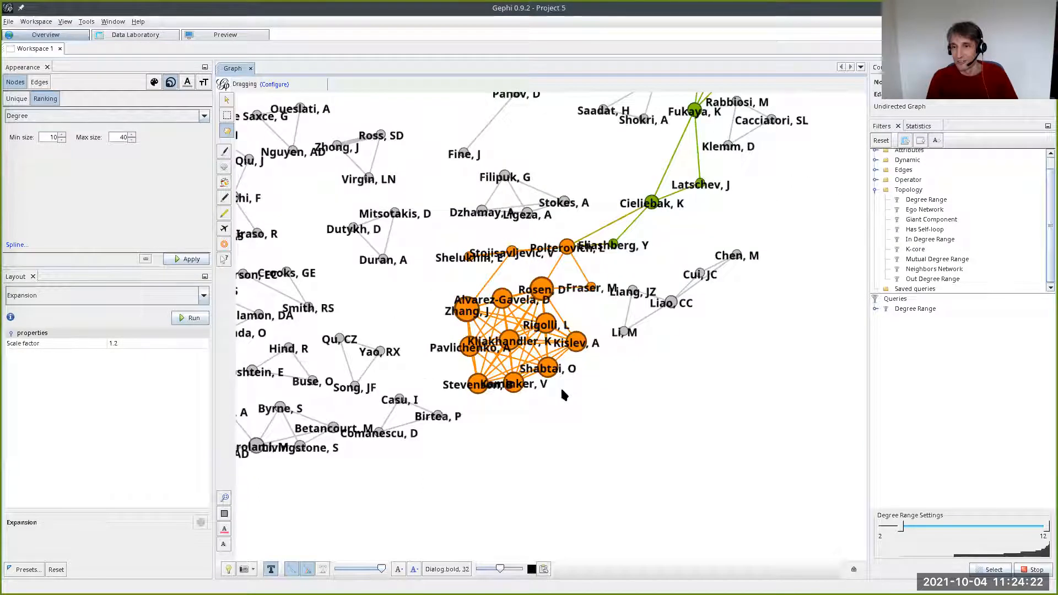
scroll(562, 390, down, 2)
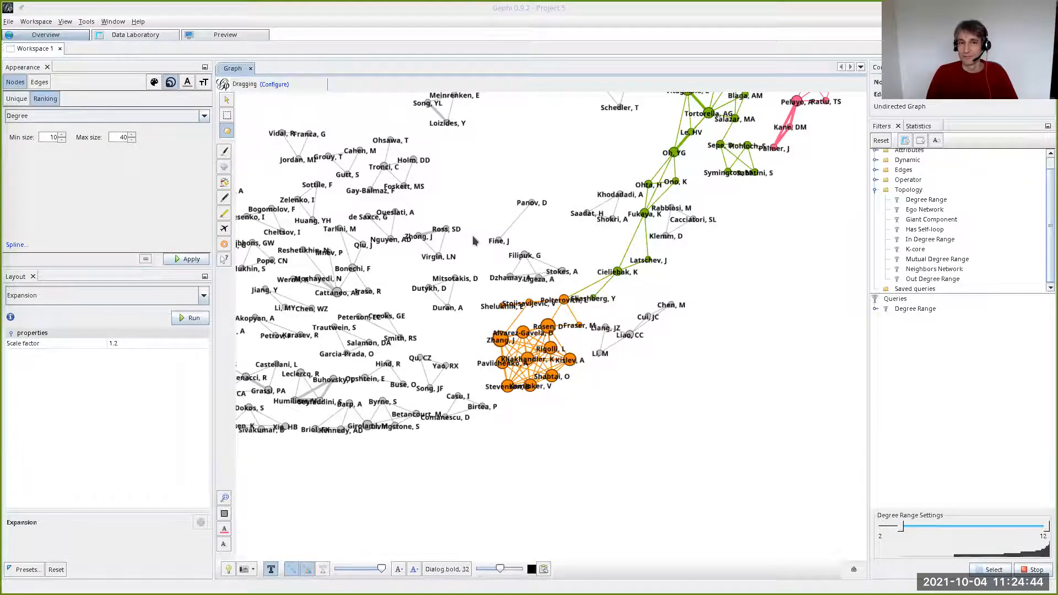
scroll(474, 241, down, 4)
drag(427, 199, 464, 261)
scroll(449, 247, up, 5)
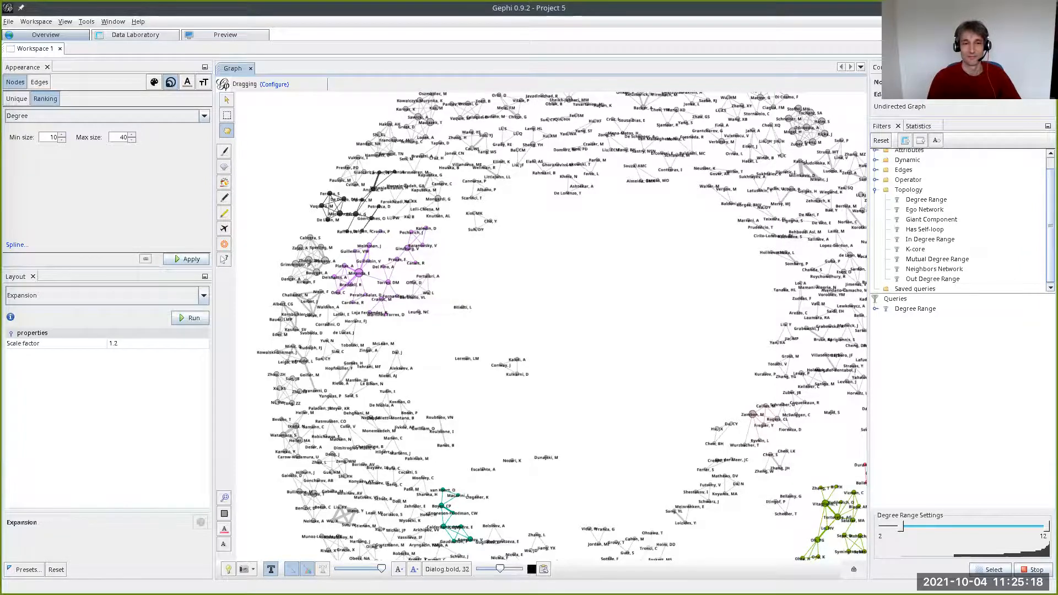
- Switch to the Gephi Datasets wiki page in the browser and look through the sample datasets of each network category
key(alt+Tab)
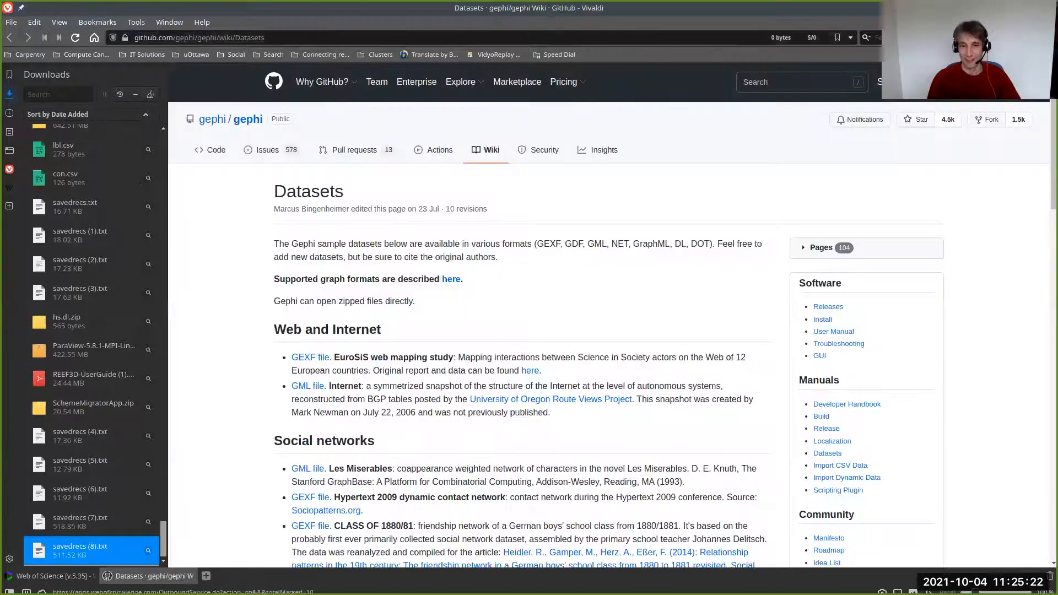
key(F4)
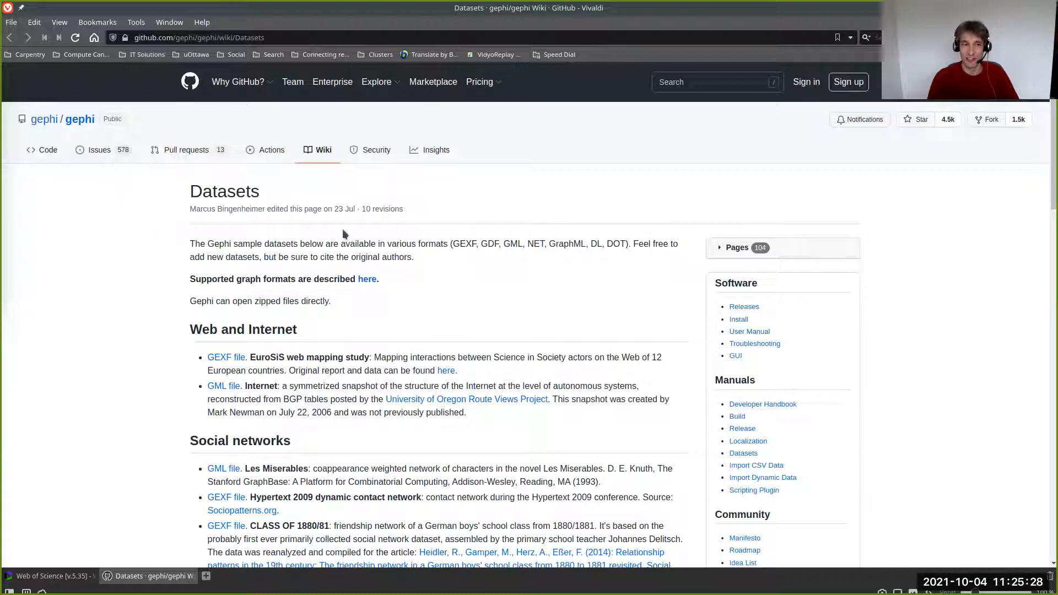
scroll(411, 295, down, 3)
scroll(413, 298, down, 3)
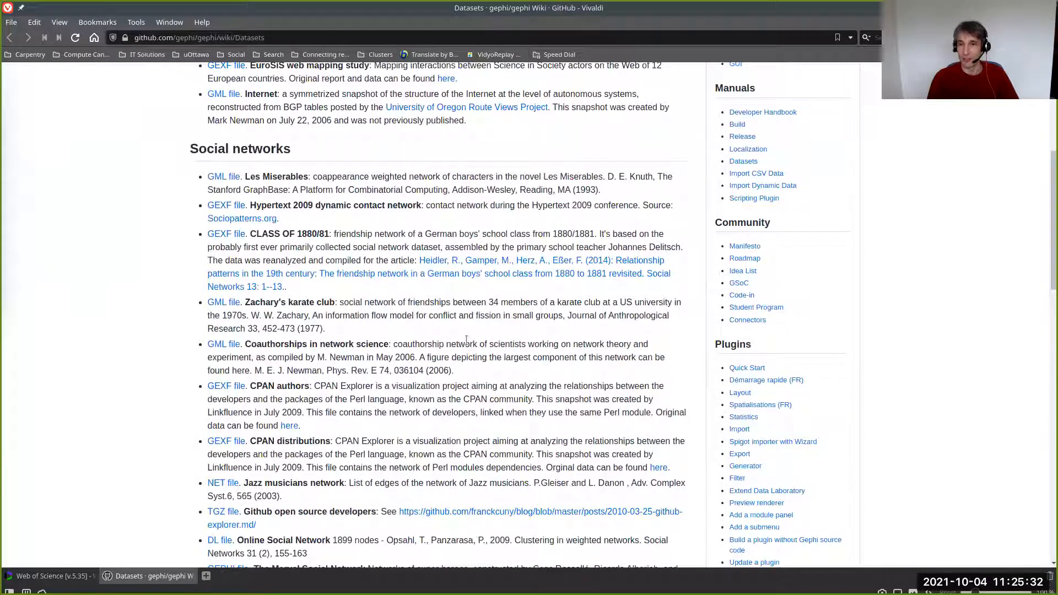
scroll(432, 259, down, 3)
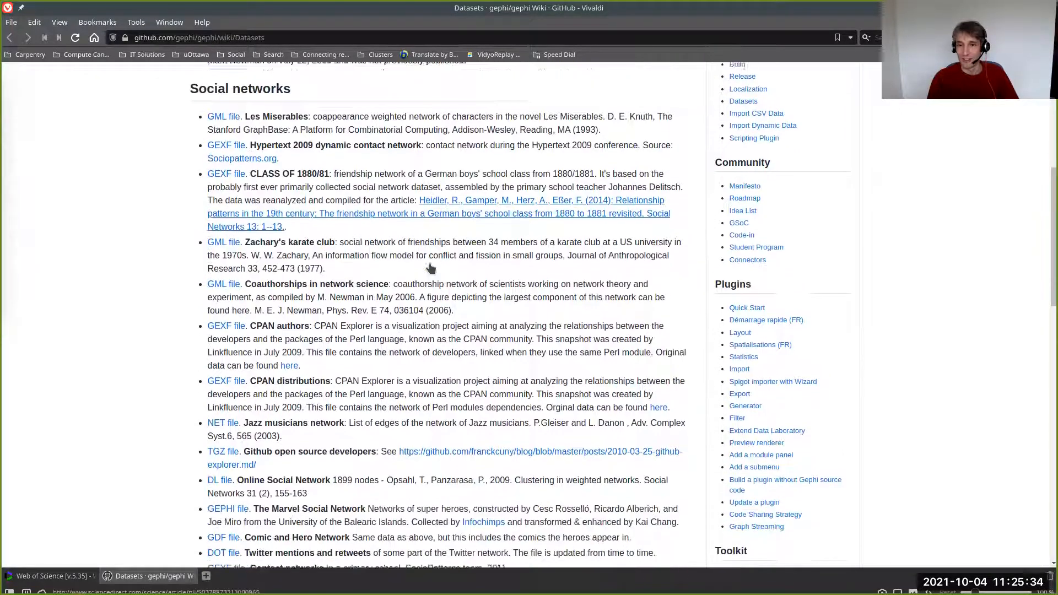
scroll(431, 264, down, 1)
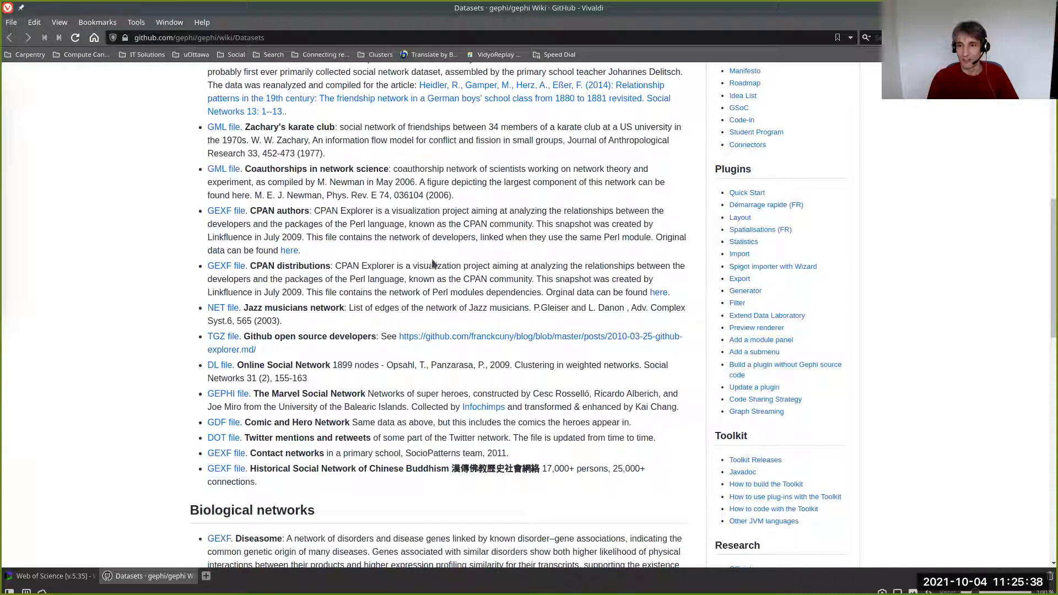
scroll(432, 263, down, 7)
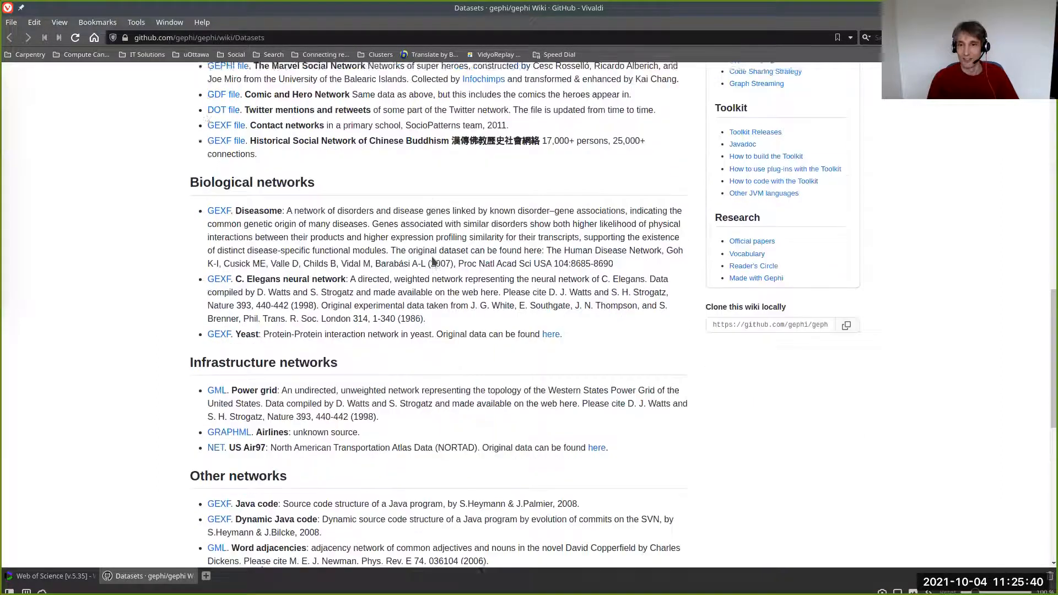
scroll(431, 258, down, 3)
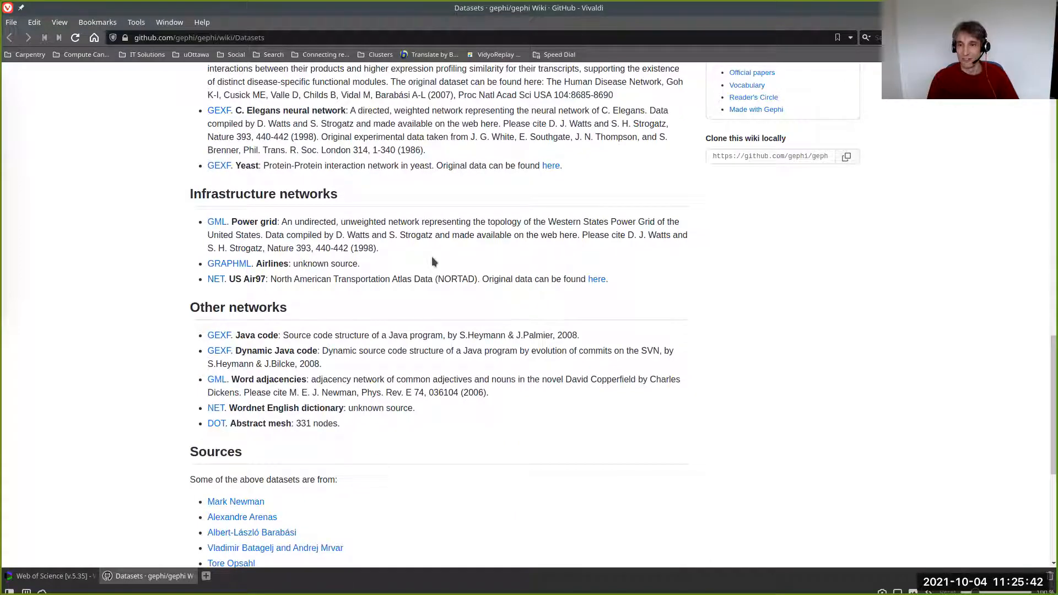
scroll(433, 262, up, 7)
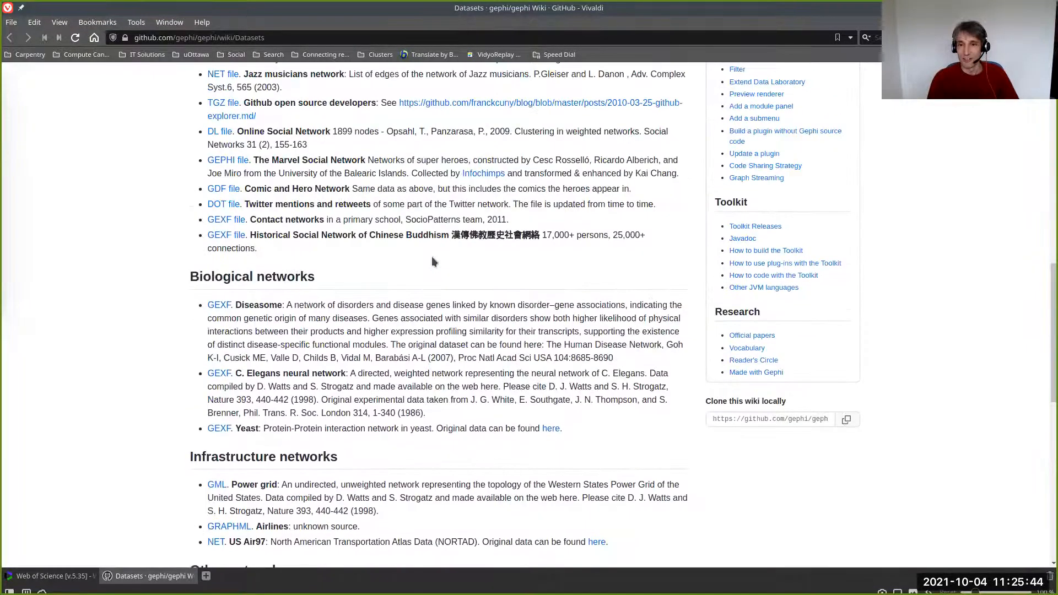
scroll(433, 261, up, 6)
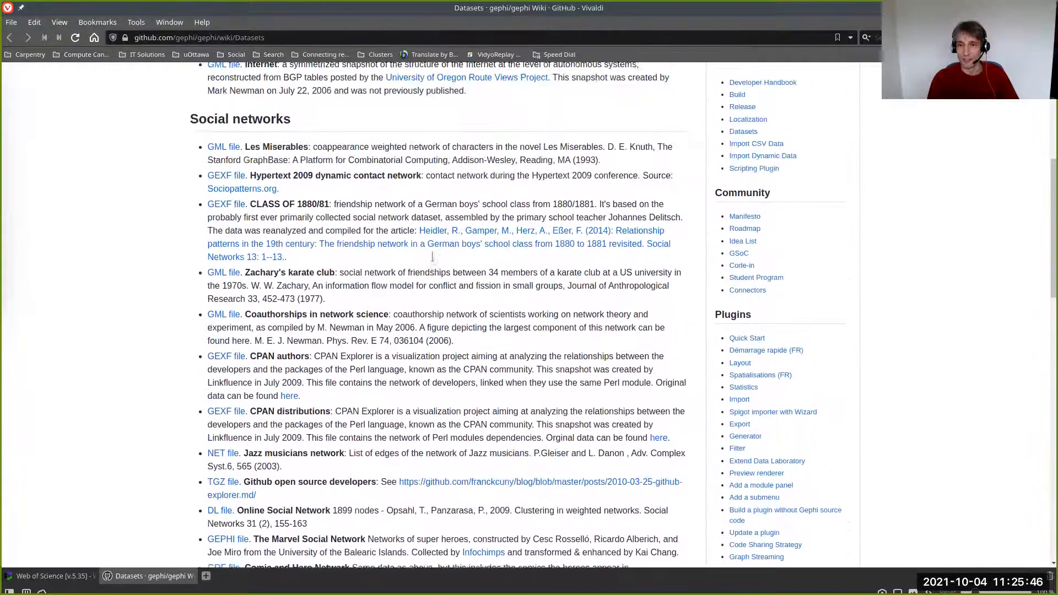
- Download the Les Miserables GML dataset and extract lesmiserables.gml.zip into the Downloads folder
click(218, 150)
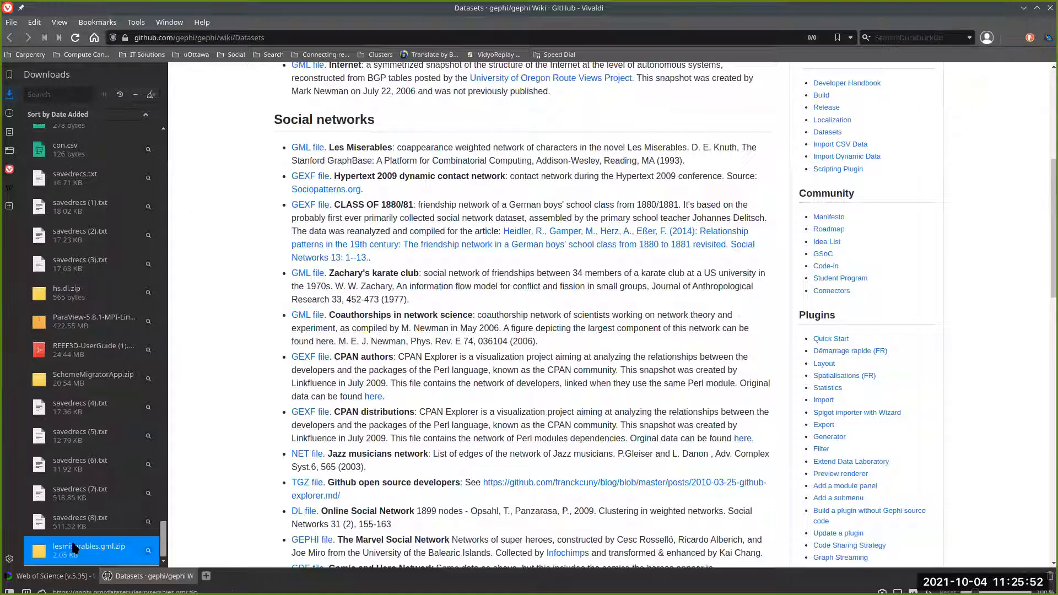
double_click(73, 558)
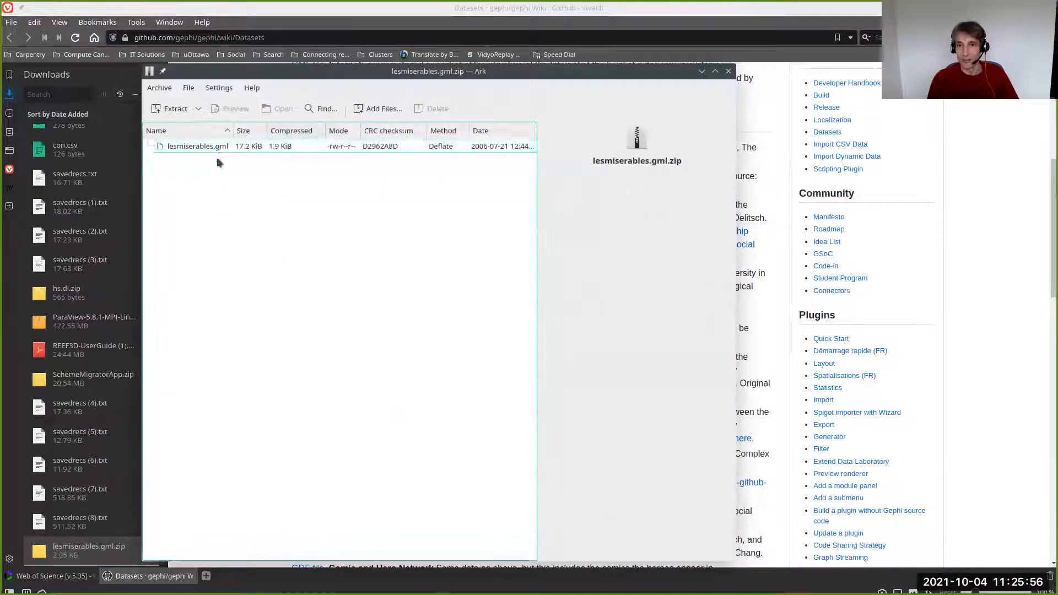
click(180, 109)
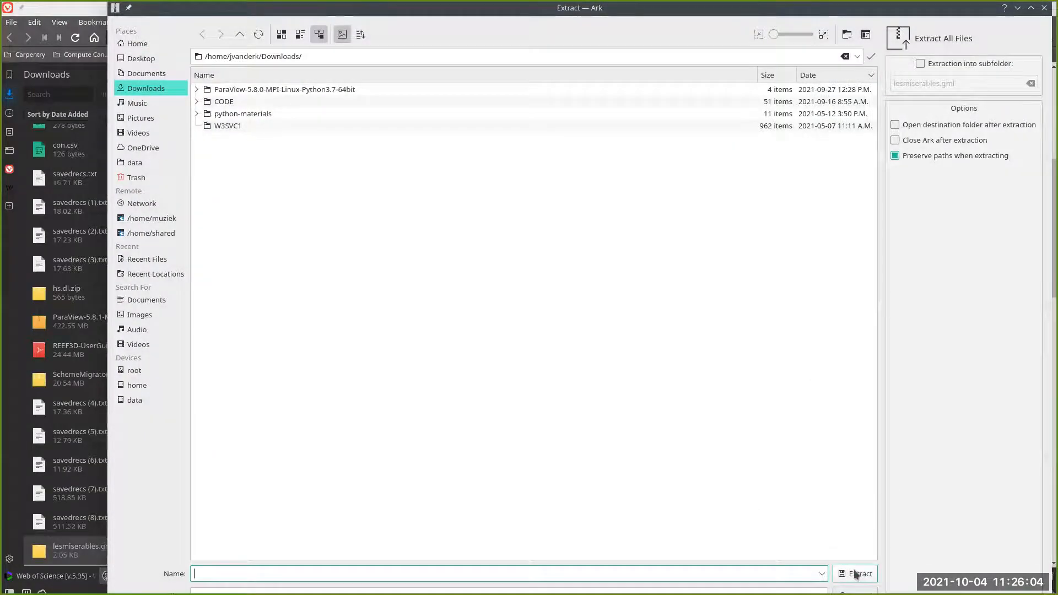
click(854, 574)
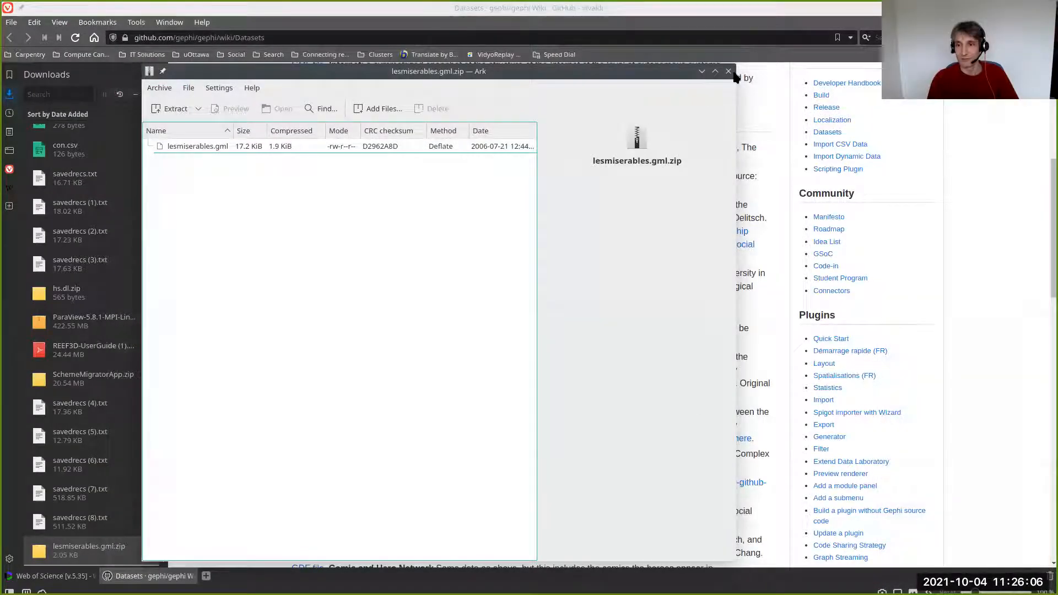
click(728, 71)
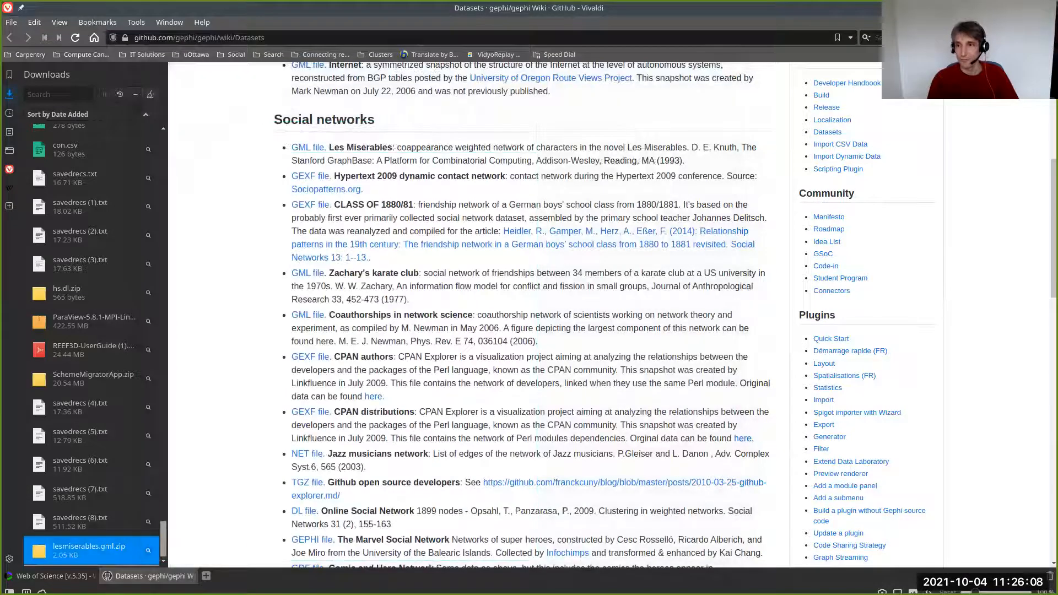
- Return to Gephi and close the current co-author project without saving it
click(1023, 8)
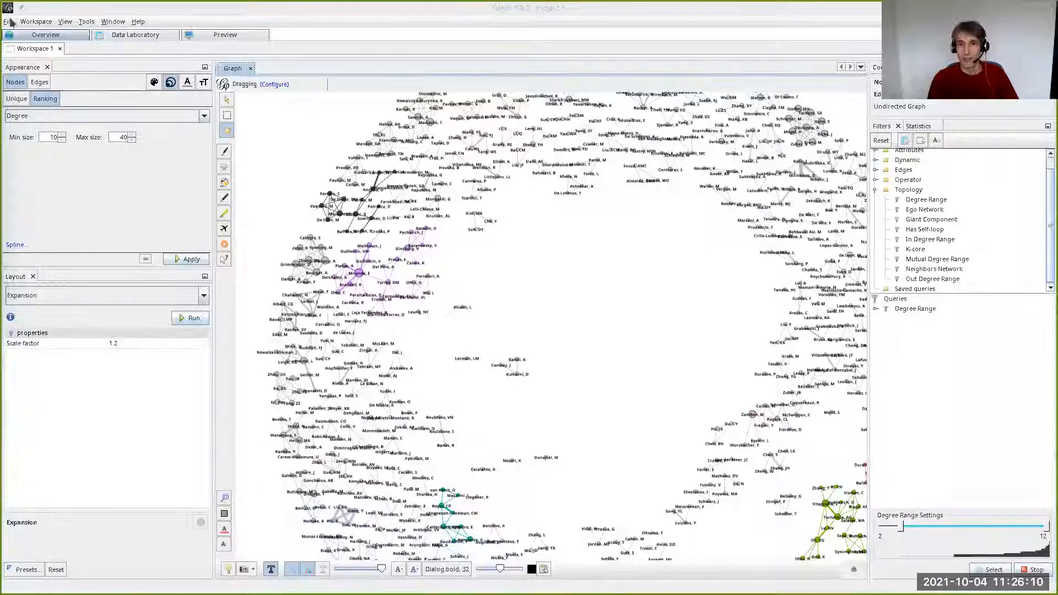
click(10, 22)
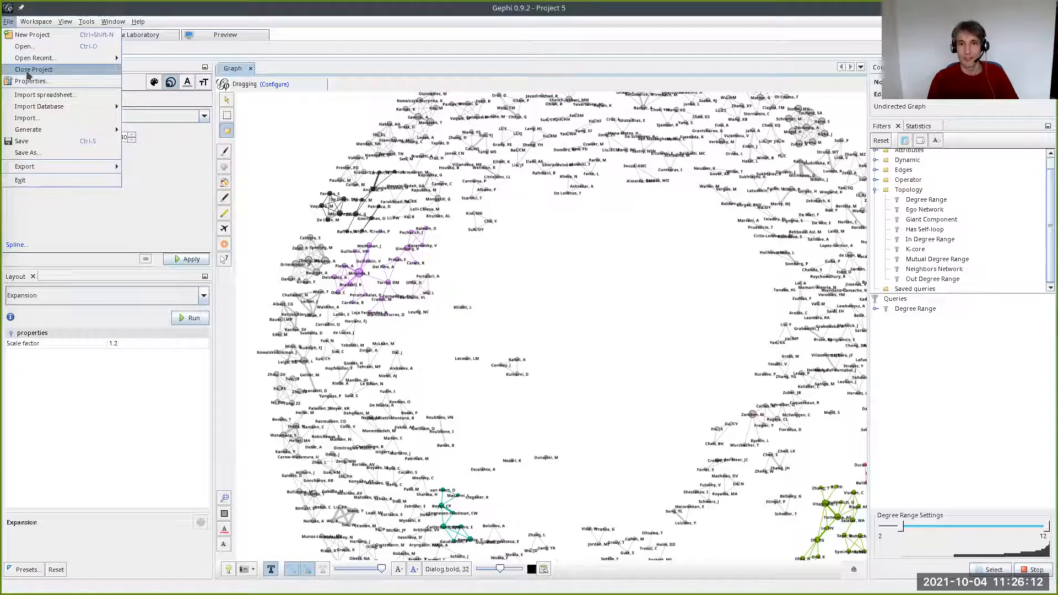
click(30, 70)
click(509, 324)
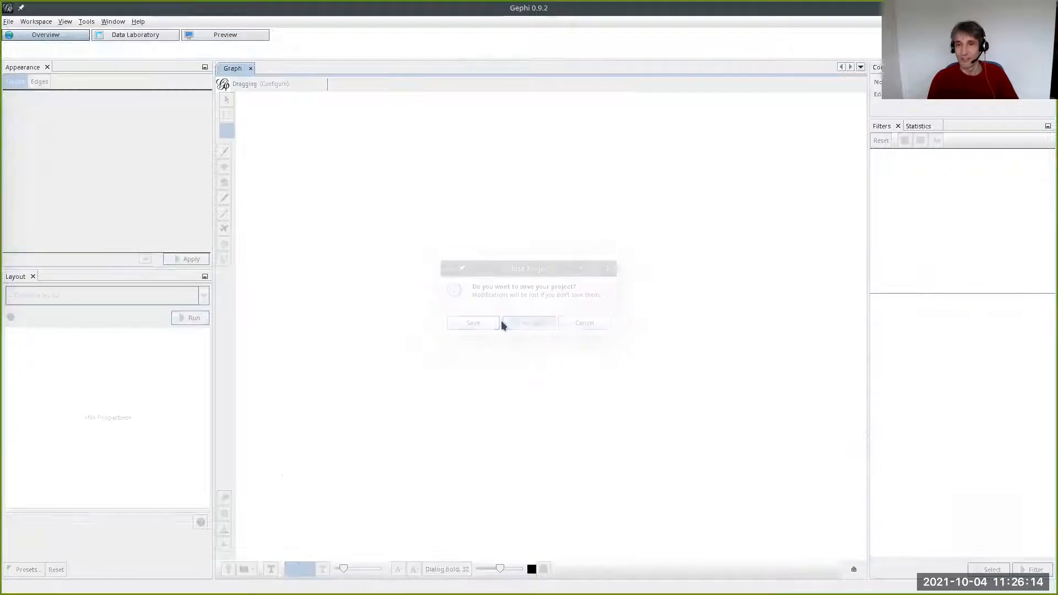
- Open lesmiserables.gml from the Downloads folder and import it as a Mixed graph into a new workspace
click(8, 24)
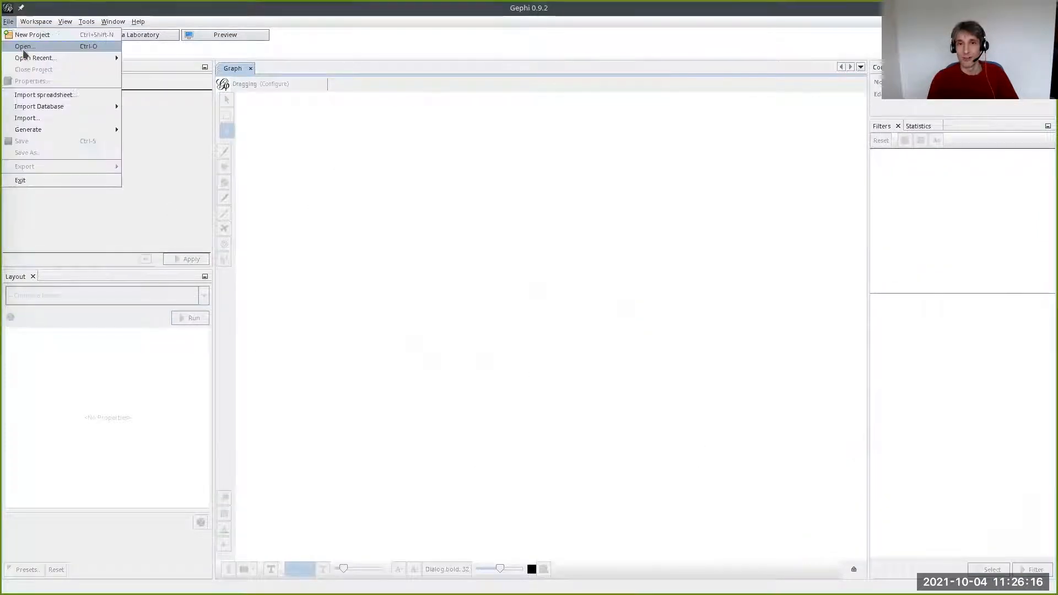
click(23, 46)
click(372, 250)
click(371, 286)
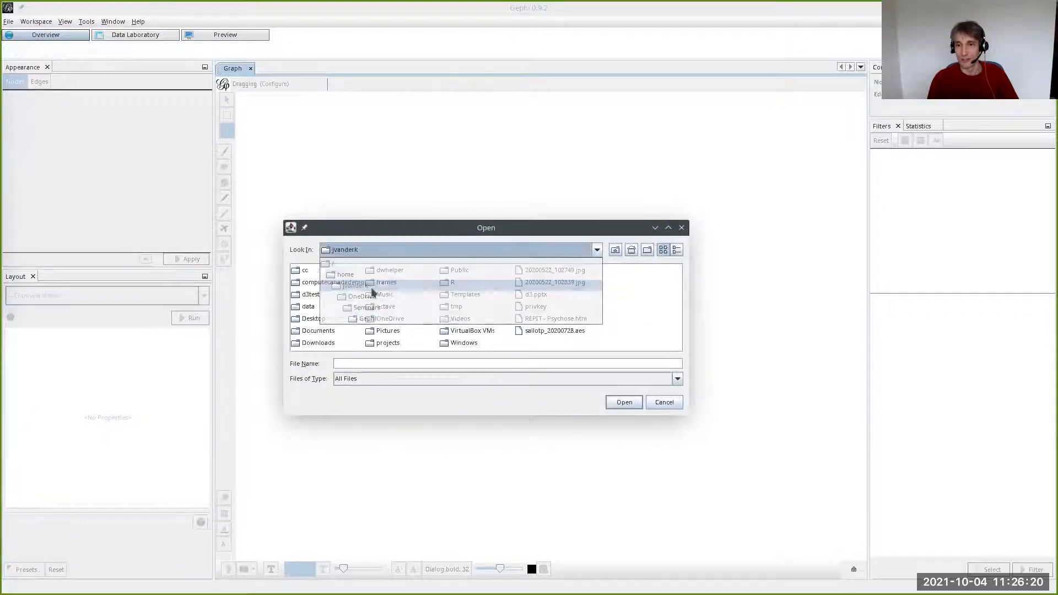
double_click(324, 344)
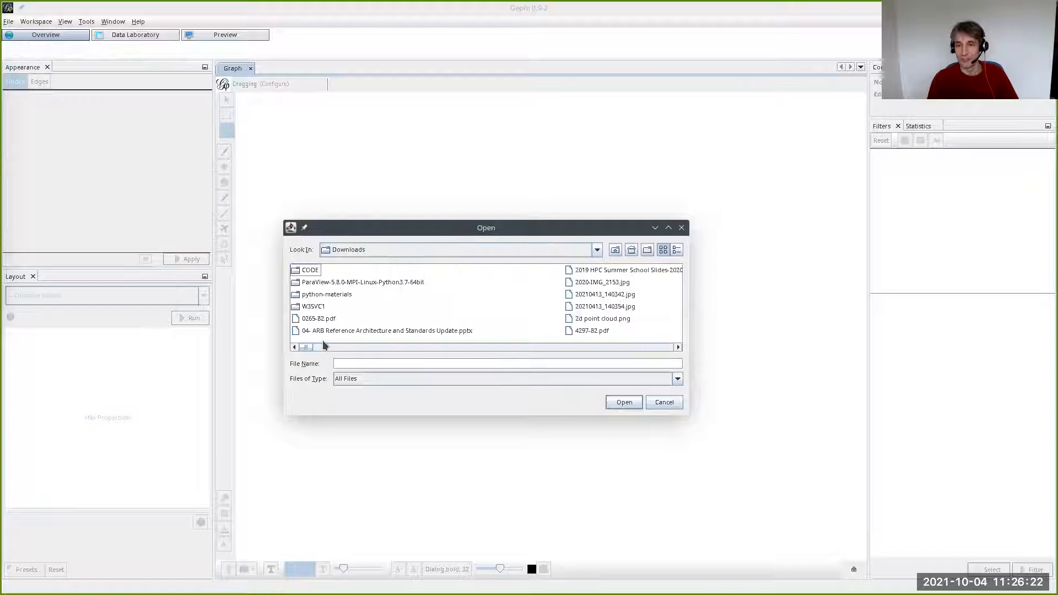
click(362, 363)
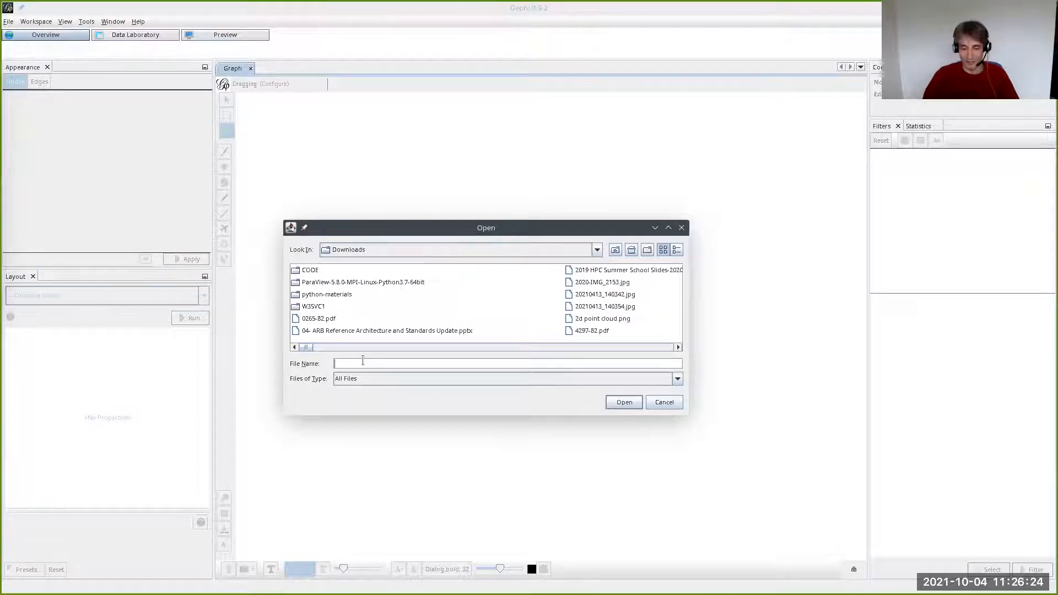
click(394, 310)
text(lesmiserables.gml)
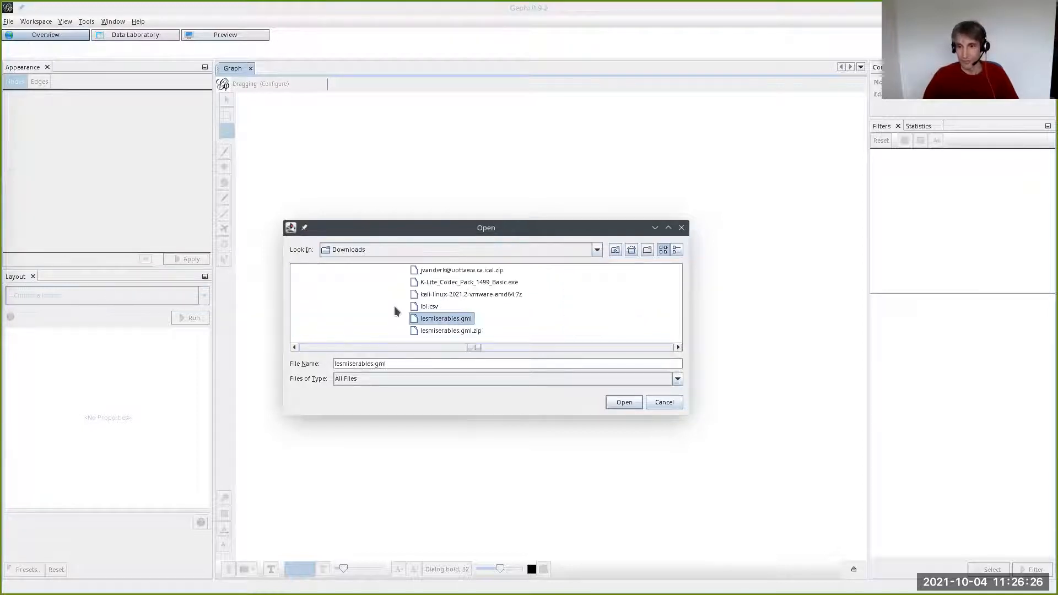
click(623, 402)
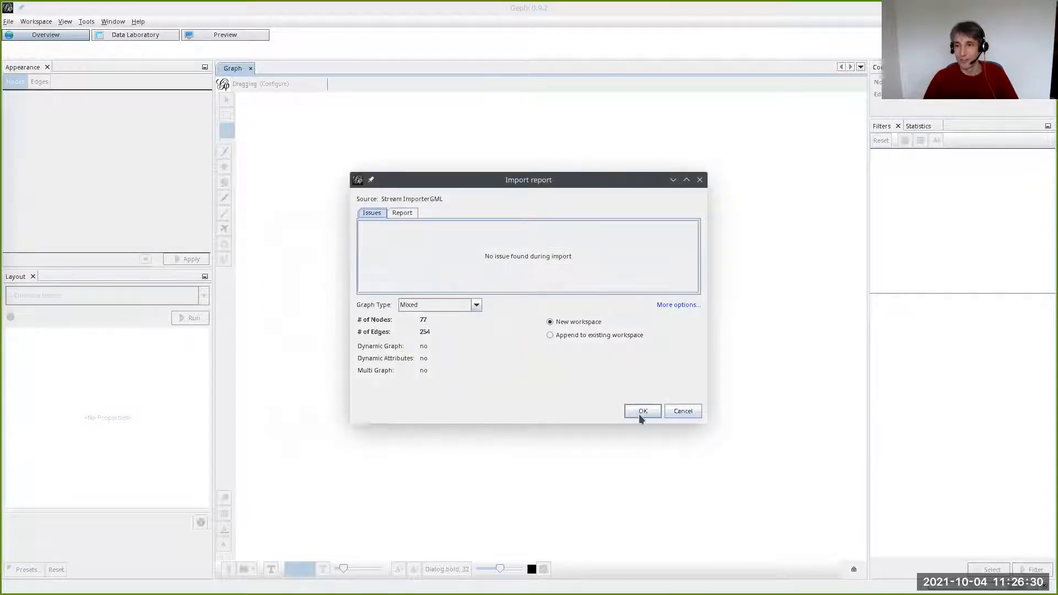
click(640, 411)
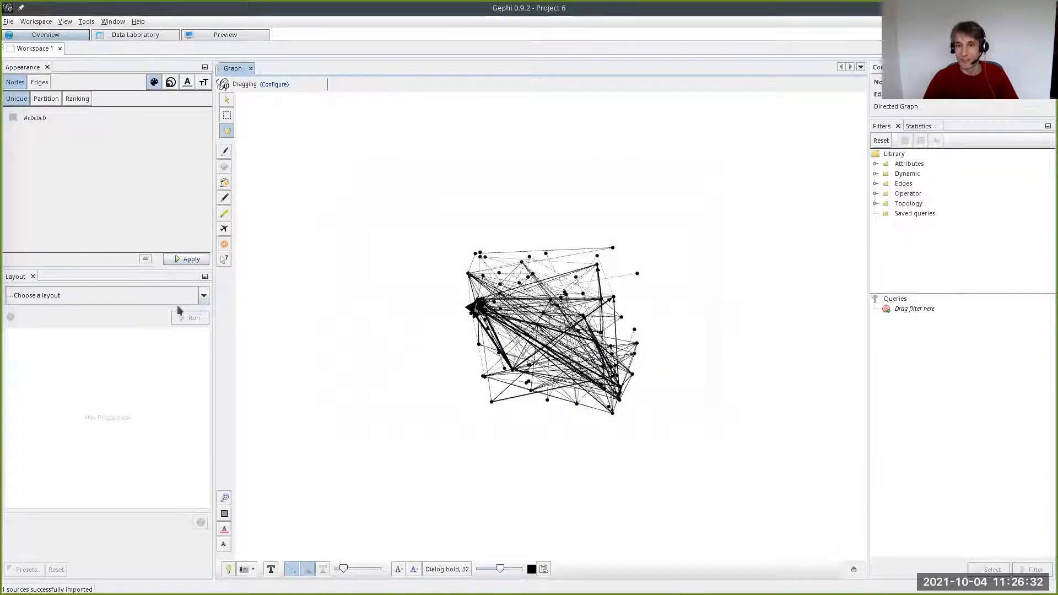
- Turn on the node labels so the Les Miserables network shows the character names
click(271, 569)
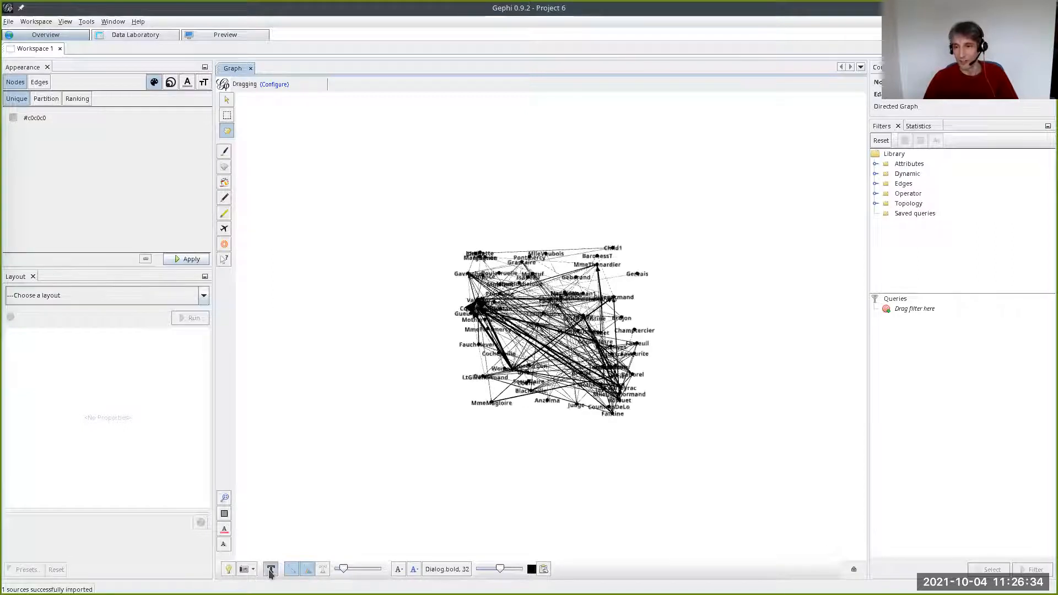
scroll(518, 367, up, 4)
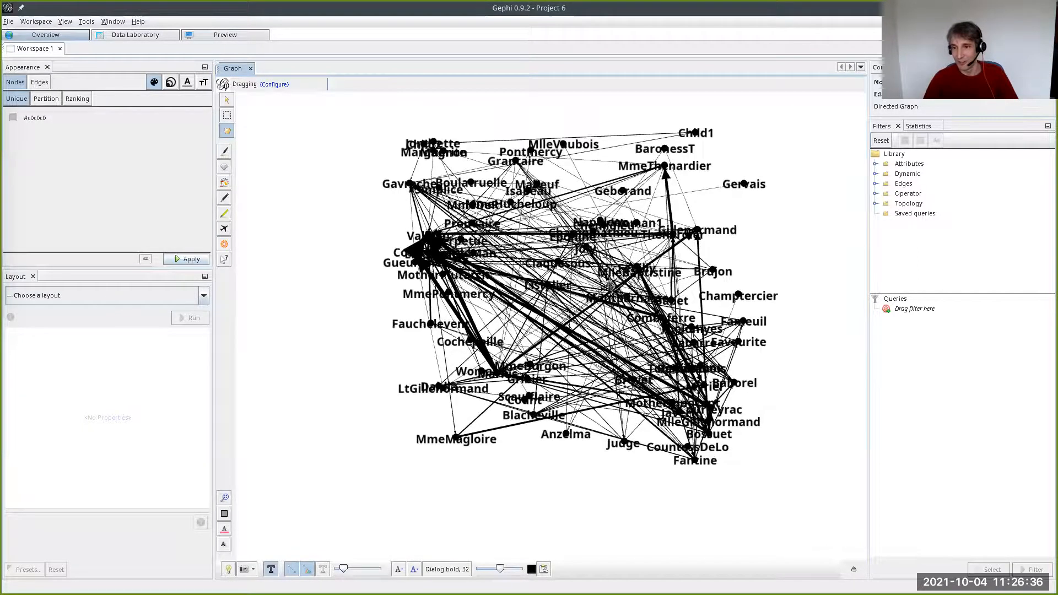
scroll(286, 239, down, 3)
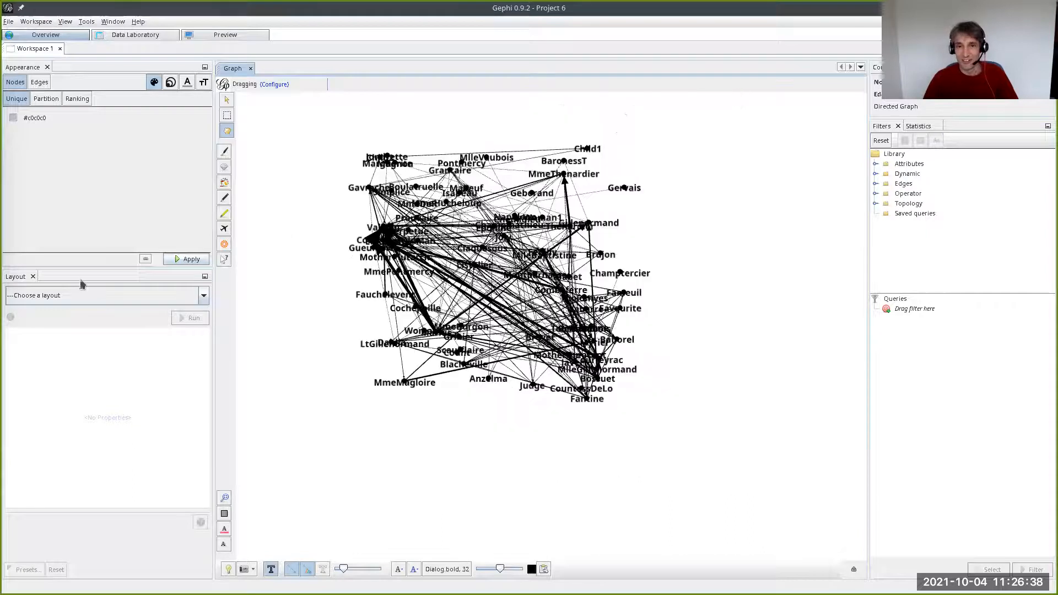
- Try the Force Atlas layout on the character network with repulsion strength 200 and gravity 30
click(94, 295)
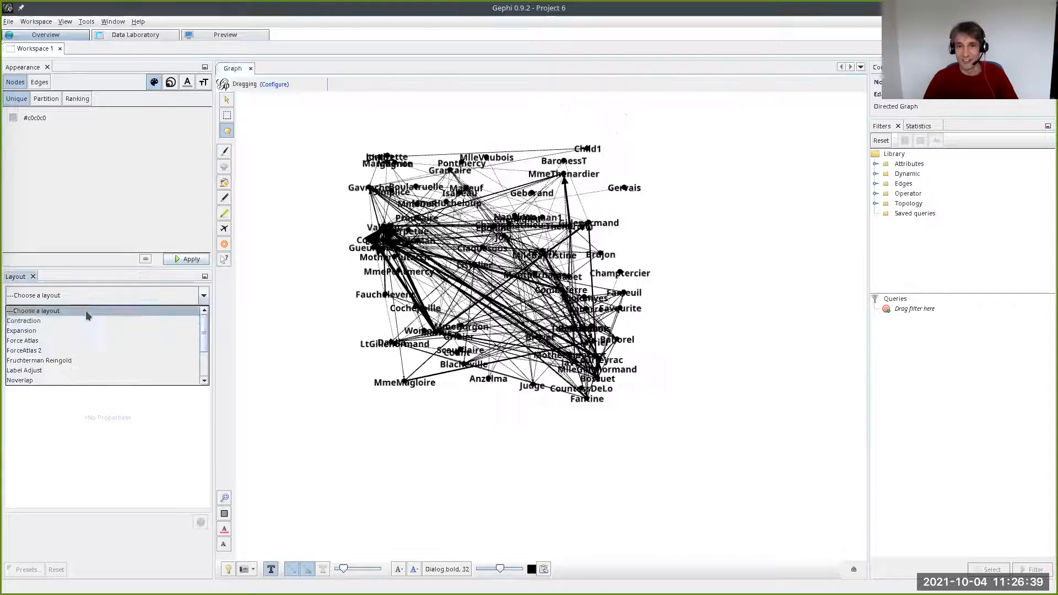
click(85, 342)
click(187, 318)
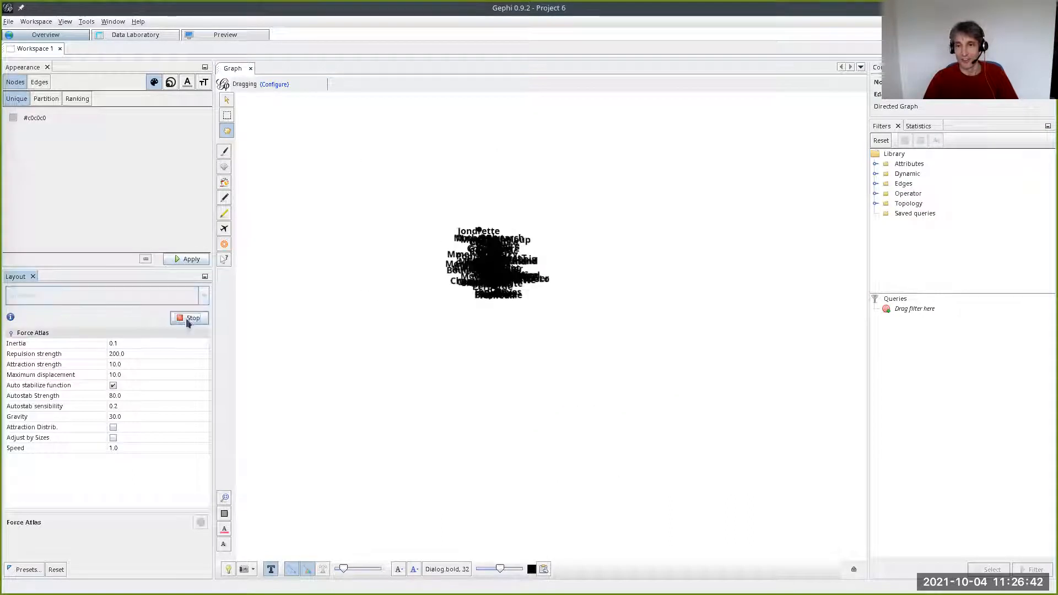
- Lay out the character network with Fruchterman Reingold at area 10000, gravity 10 and speed 1, stopping it once the nodes have spread out
click(146, 292)
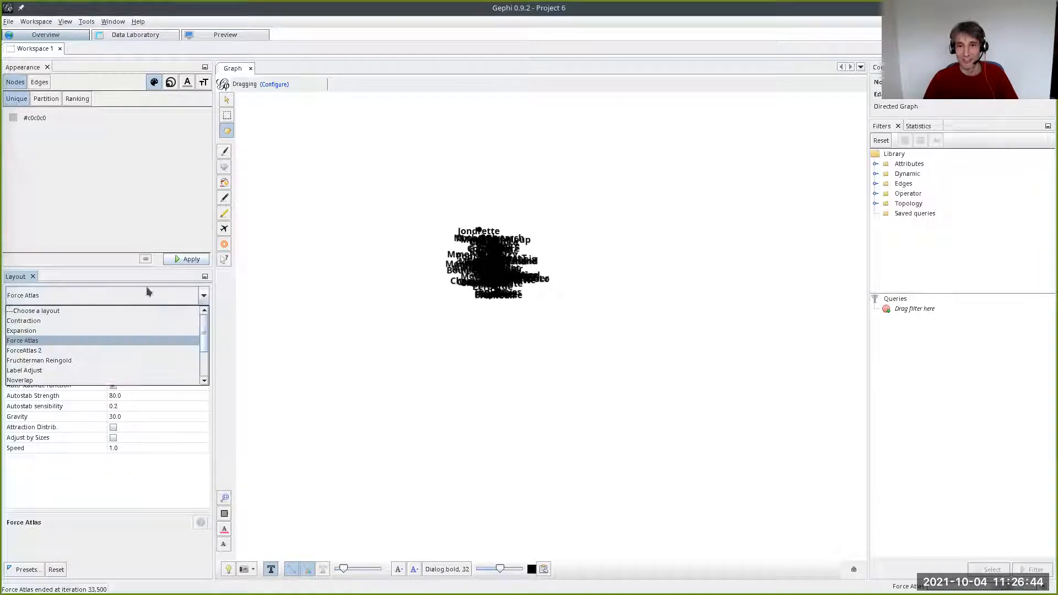
click(133, 348)
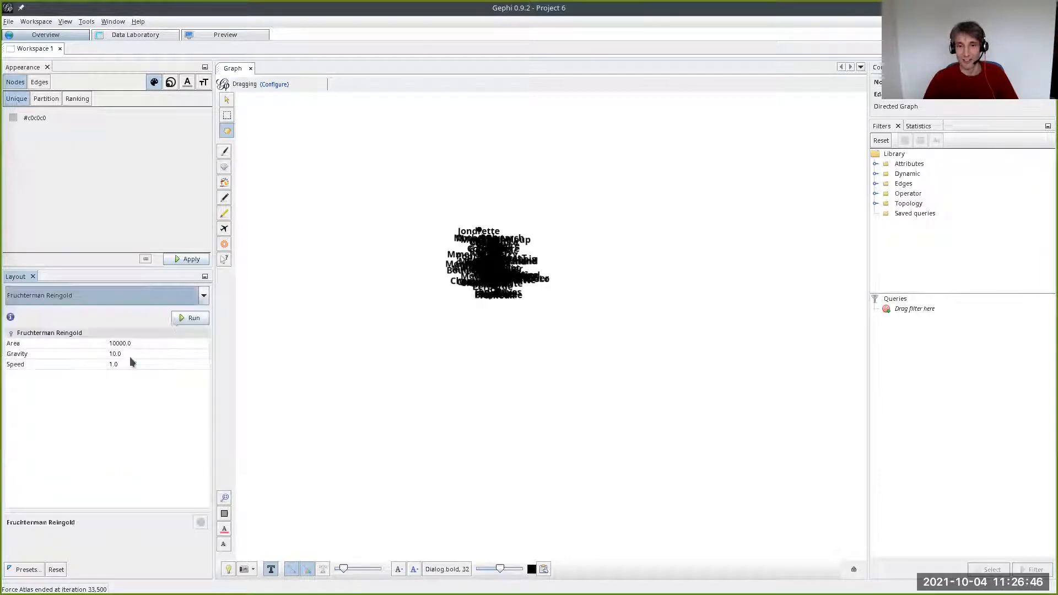
click(189, 318)
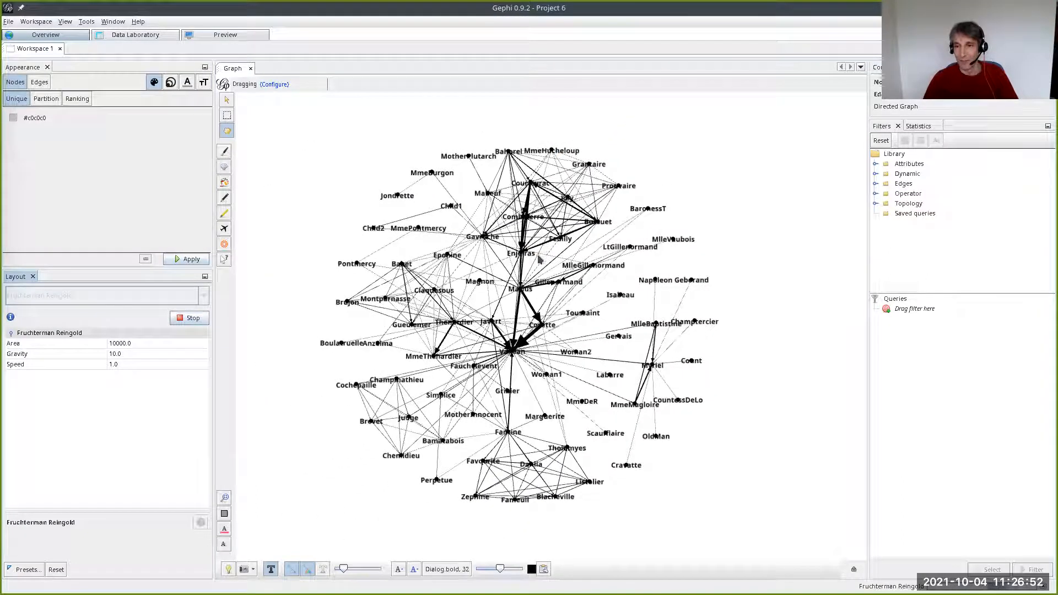
click(192, 318)
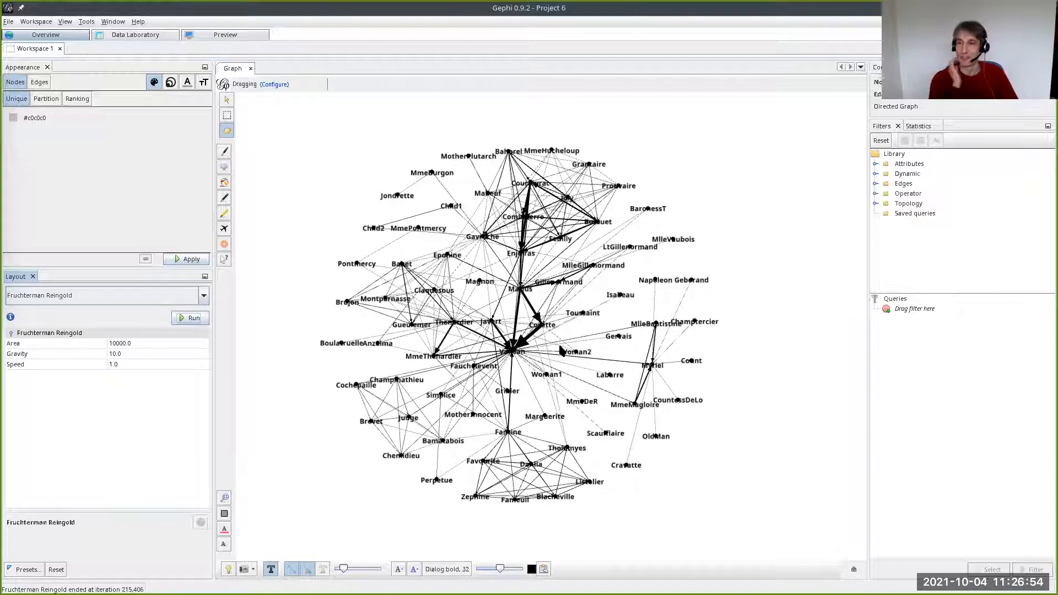
scroll(618, 352, up, 5)
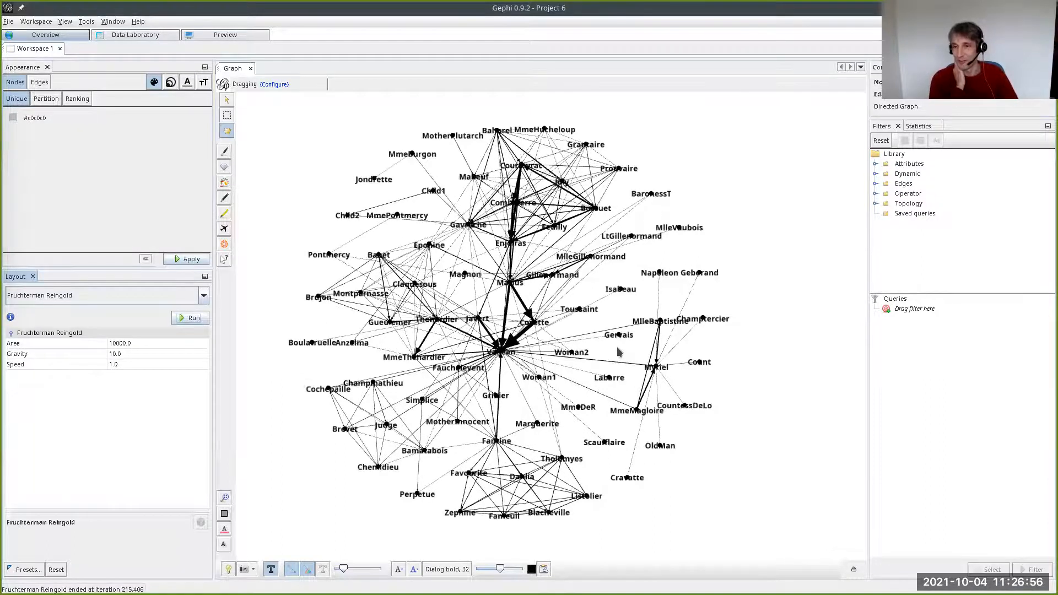
- Scale the node sizes by Degree ranking, with a minimum size of 10 and a maximum of 40
drag(391, 337, 425, 355)
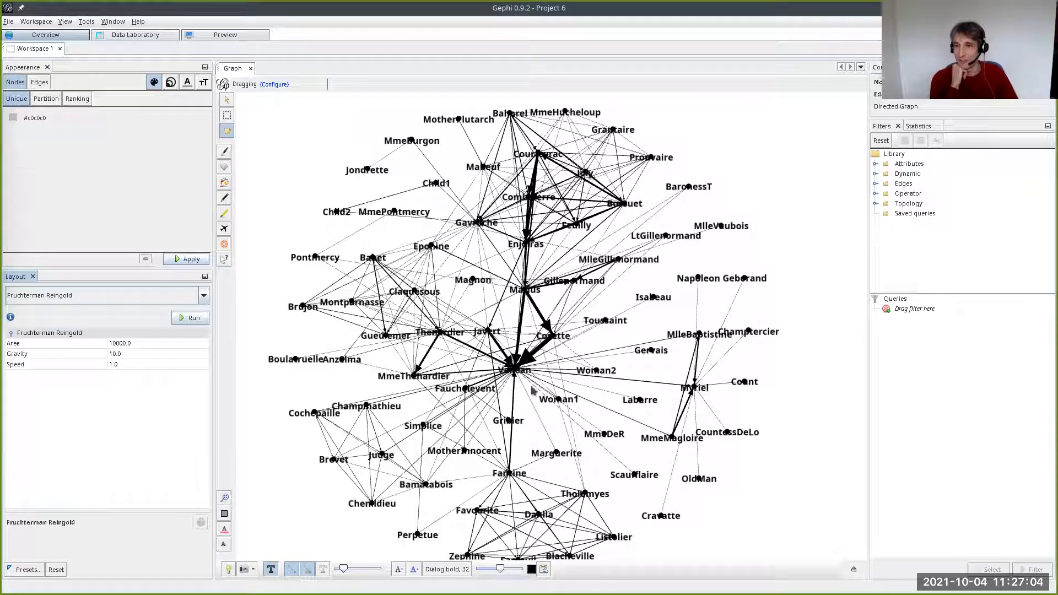
drag(530, 399, 621, 399)
click(170, 83)
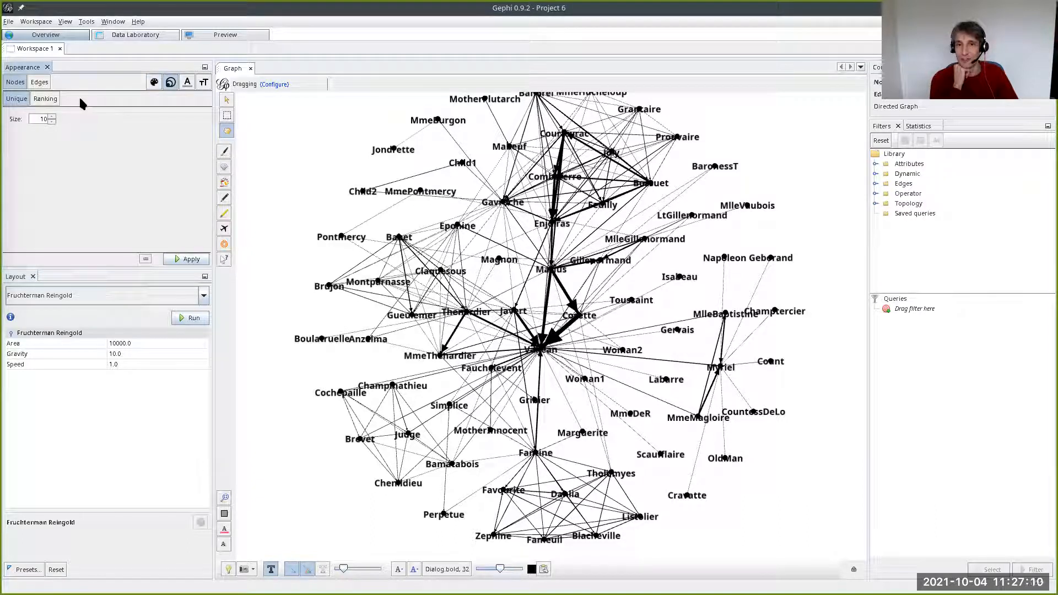
click(44, 100)
click(56, 116)
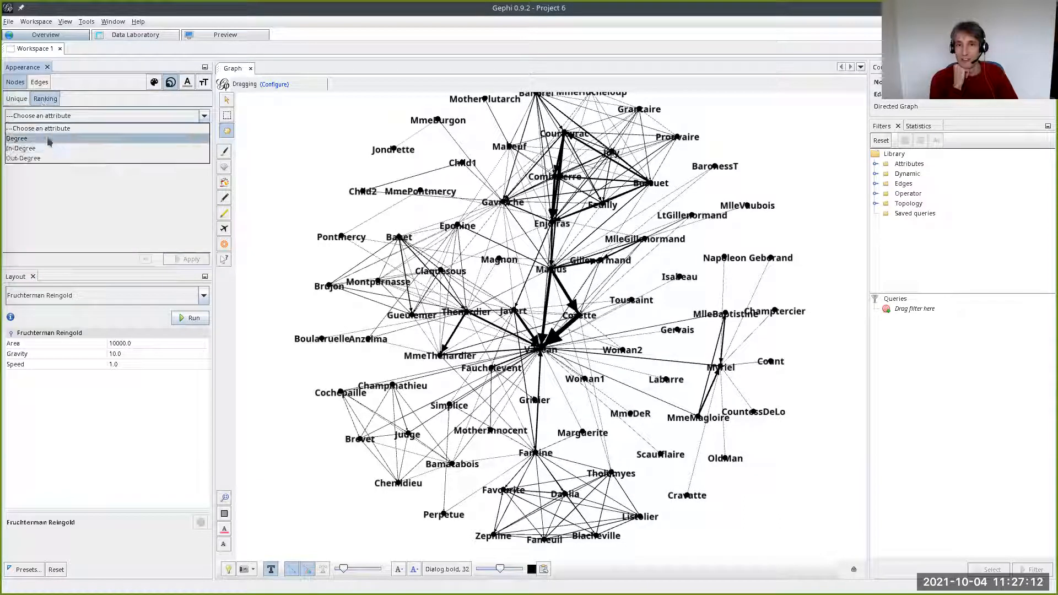
click(47, 139)
click(190, 259)
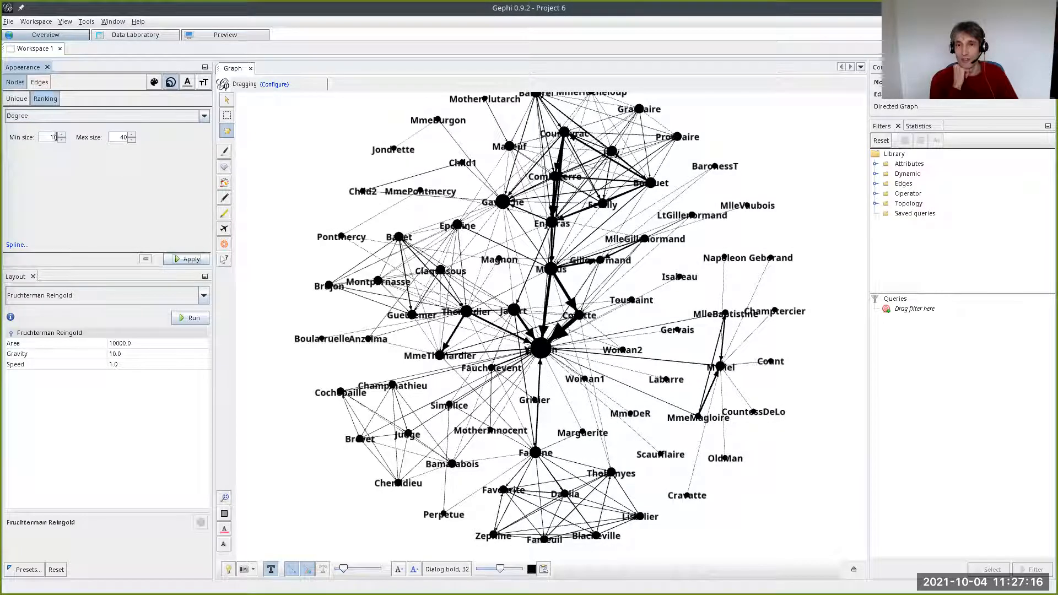
- Enlarge the Degree-ranked nodes by setting the minimum size to 20 and the maximum size to 60
key(Tab)
key(Delete)
text(6)
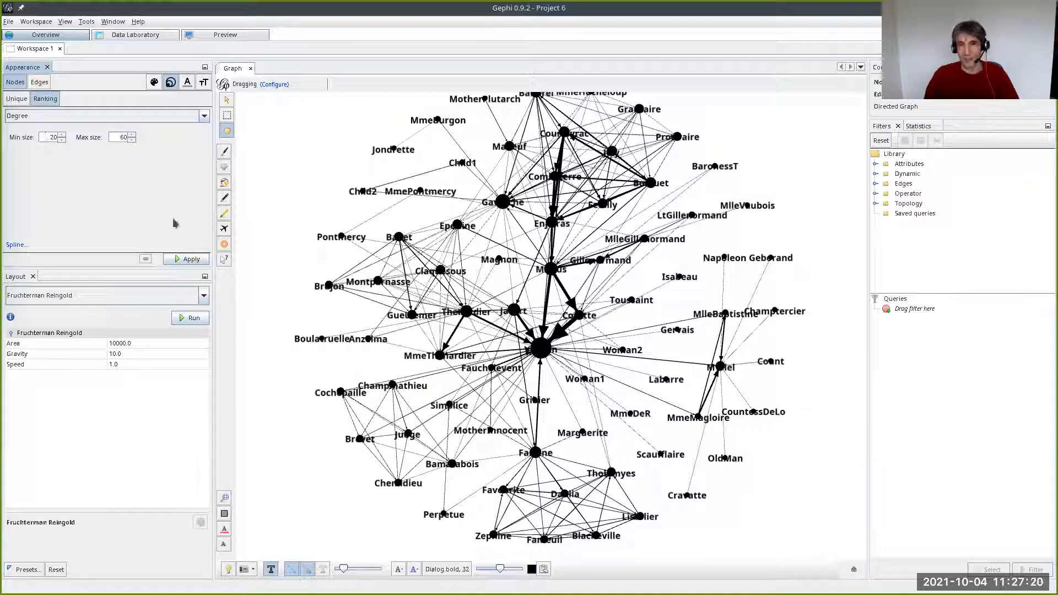
click(177, 260)
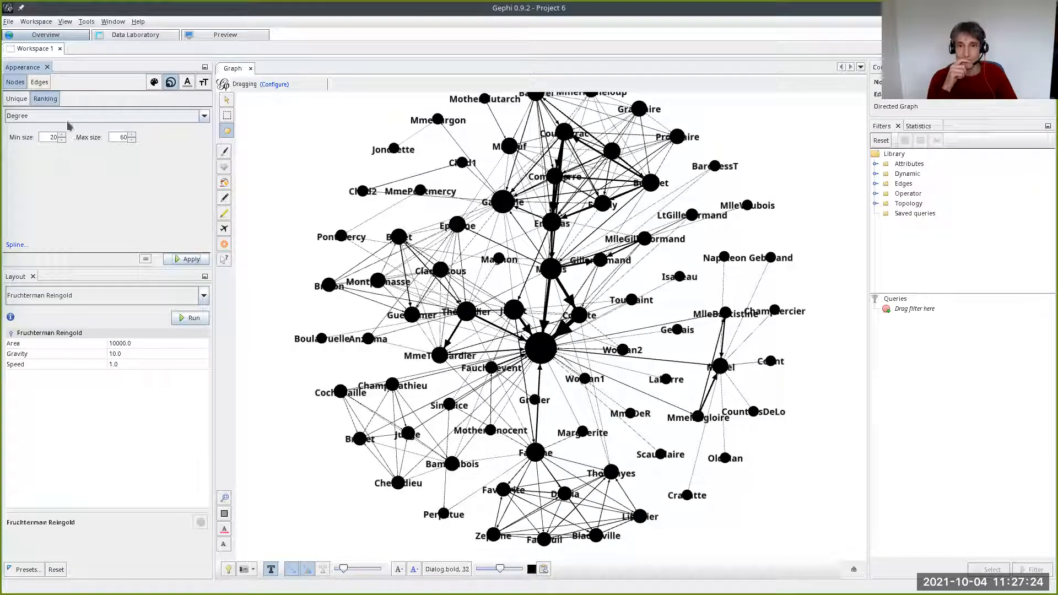
- Give all nodes one uniform color, trying light blue first and settling on pale yellow #feffe6
click(158, 83)
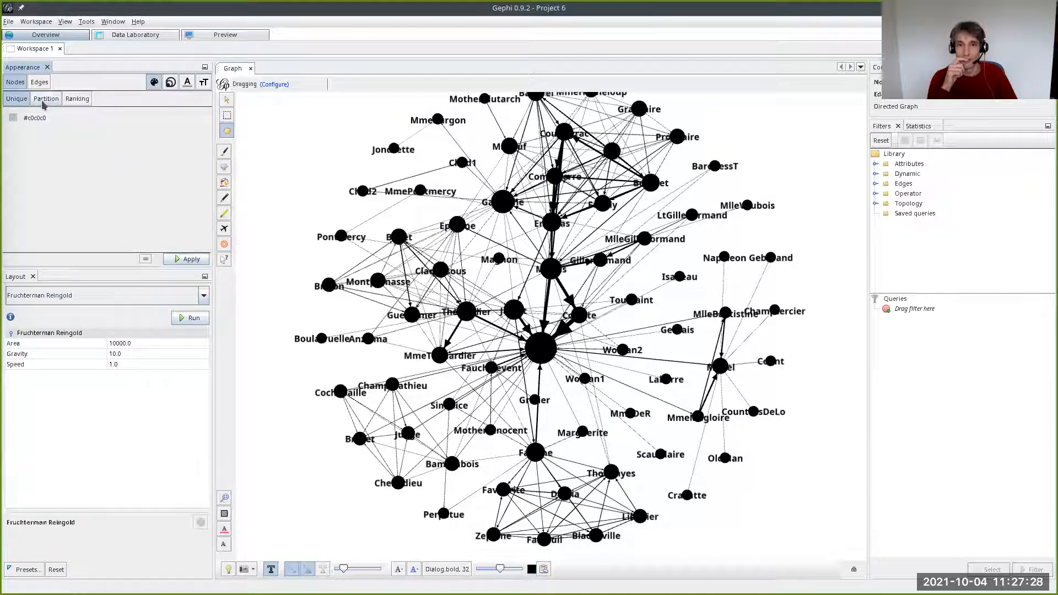
drag(13, 120, 57, 137)
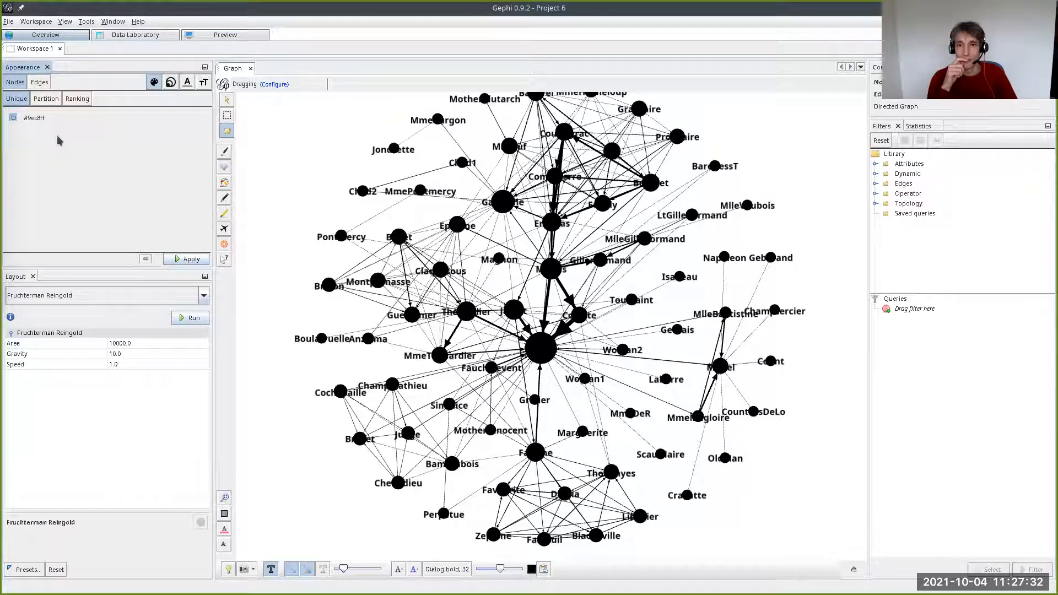
click(179, 256)
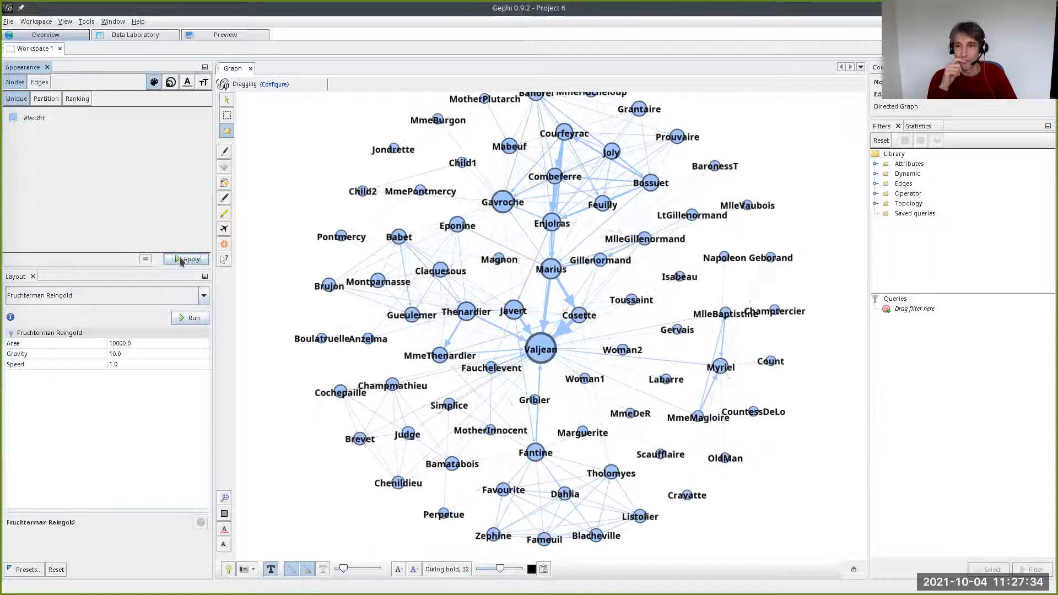
drag(18, 117, 106, 135)
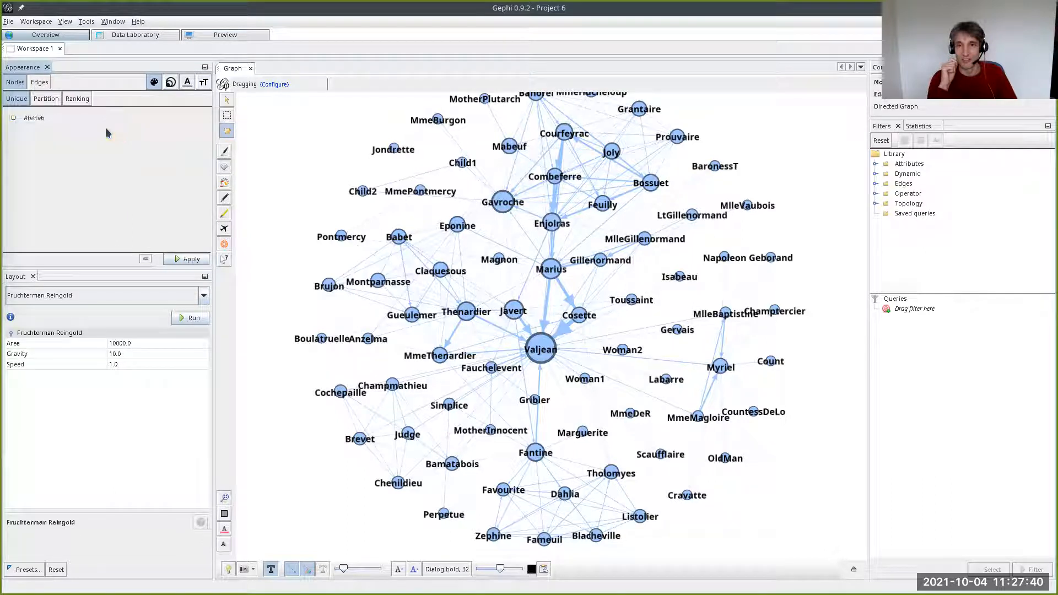
click(184, 259)
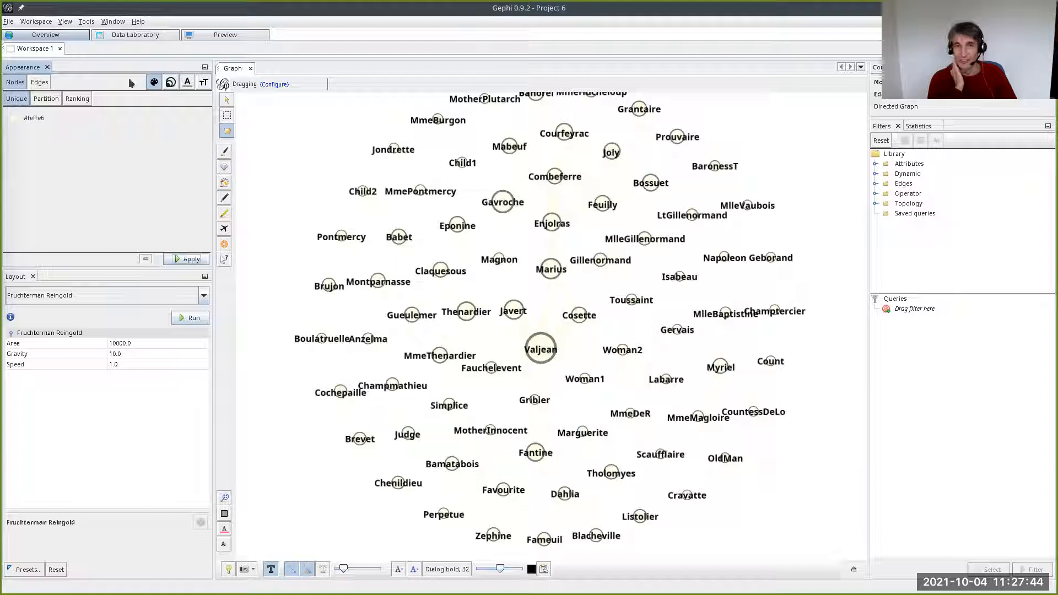
- Color all edges of the character network uniformly in blue #2e14ff
click(39, 82)
click(13, 118)
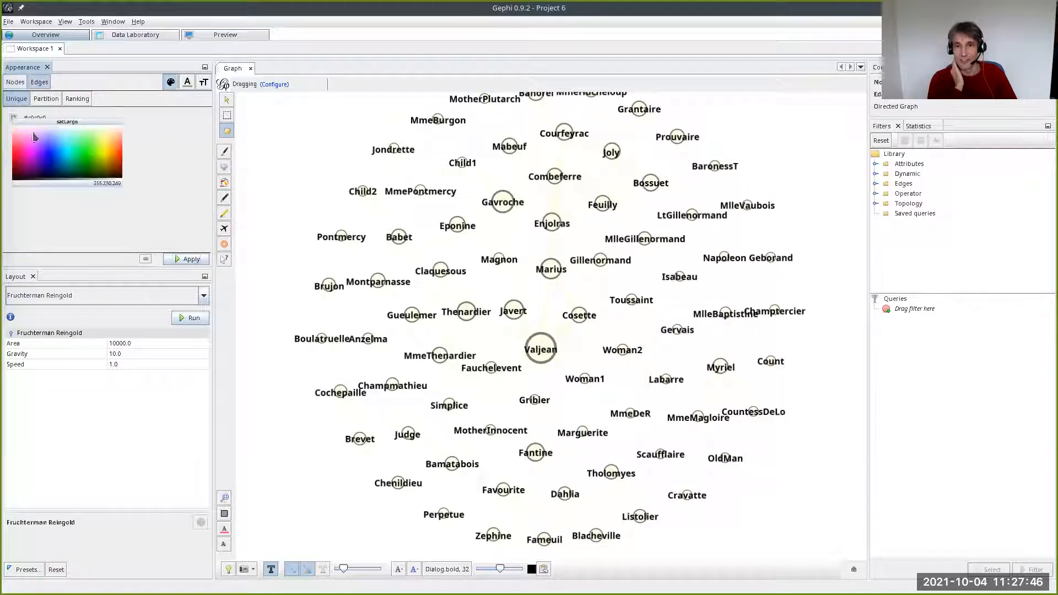
click(47, 154)
click(175, 259)
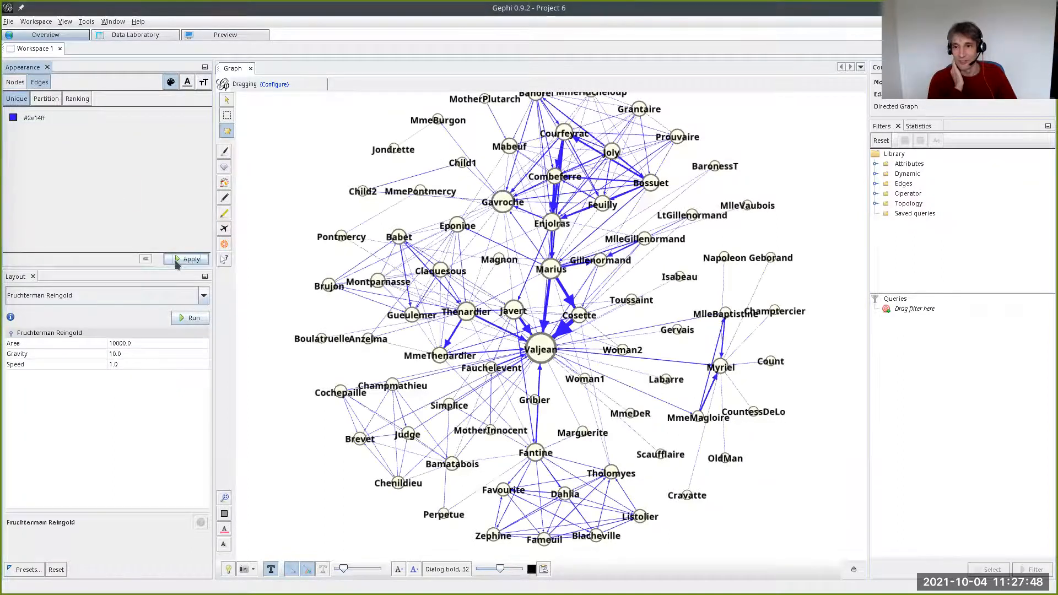